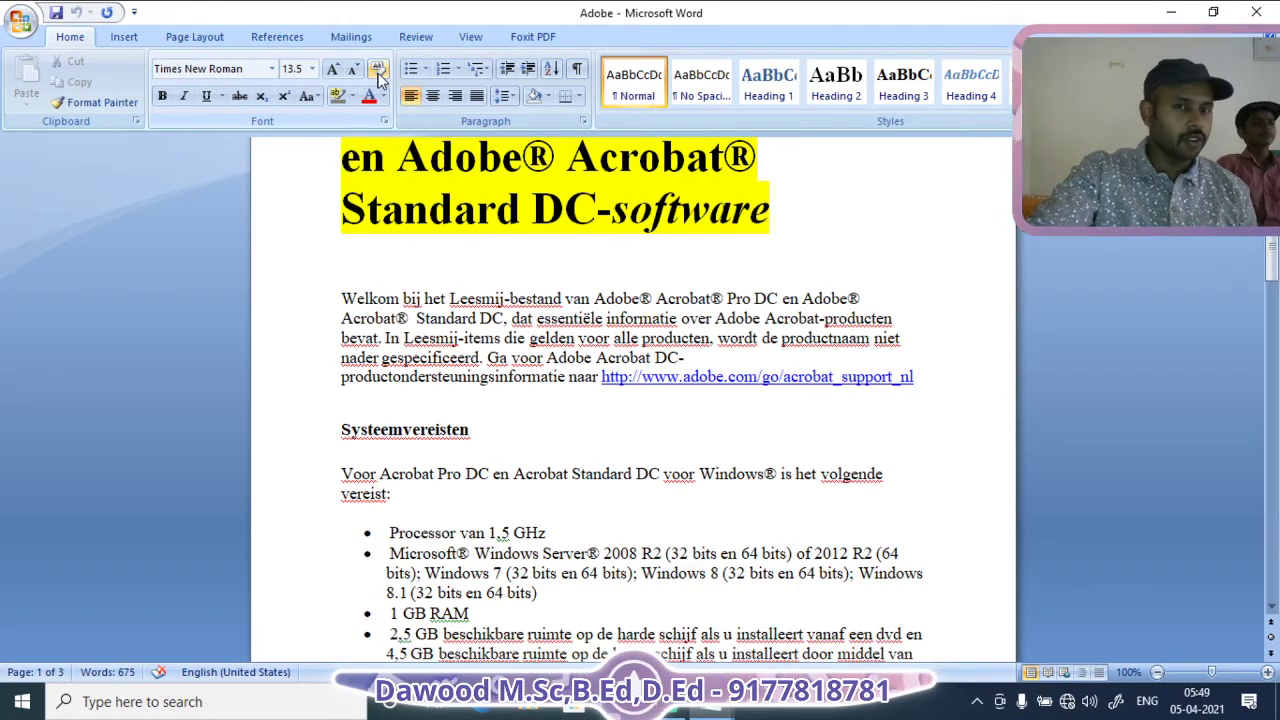
# Clear all text formatting from the three-line "Adobe® Acrobat® Pro DC- en Adobe® Acrobat® Standard DC-software" title.
pyautogui.click(543, 277)
pyautogui.scroll(3, 398, 253)
pyautogui.moveTo(332, 250); pyautogui.dragTo(780, 350)
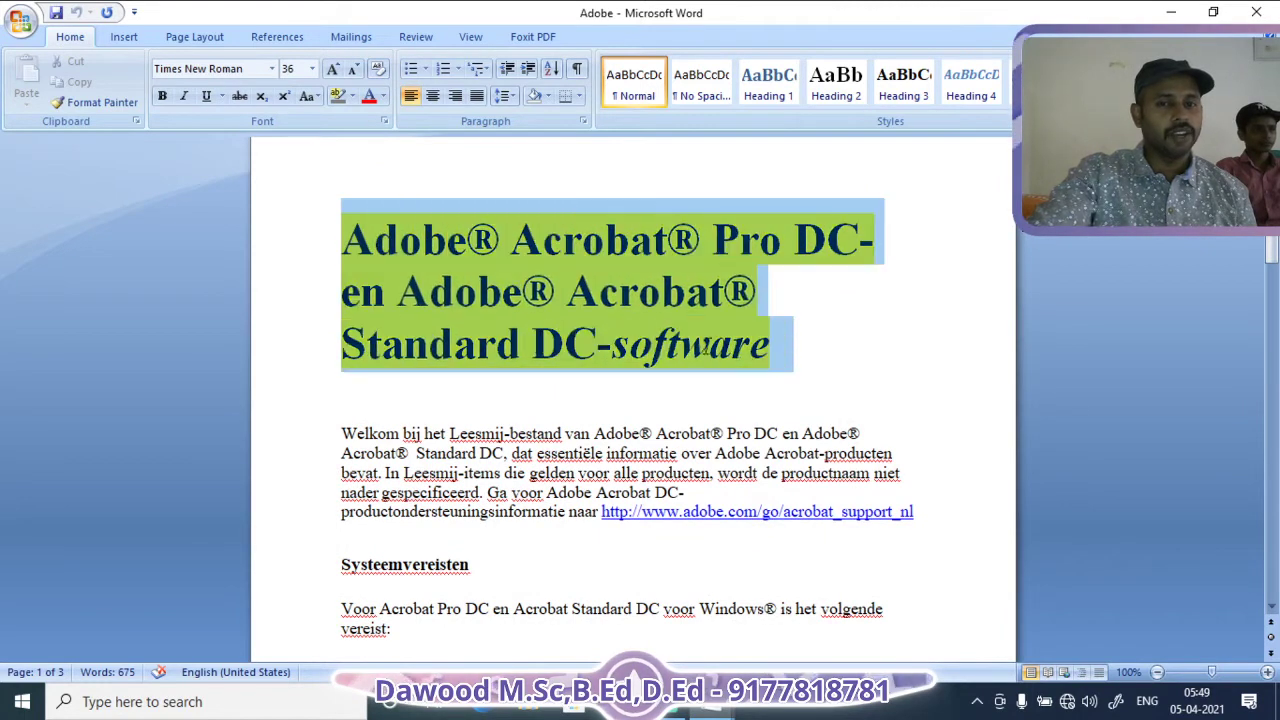
pyautogui.click(380, 68)
pyautogui.click(525, 252)
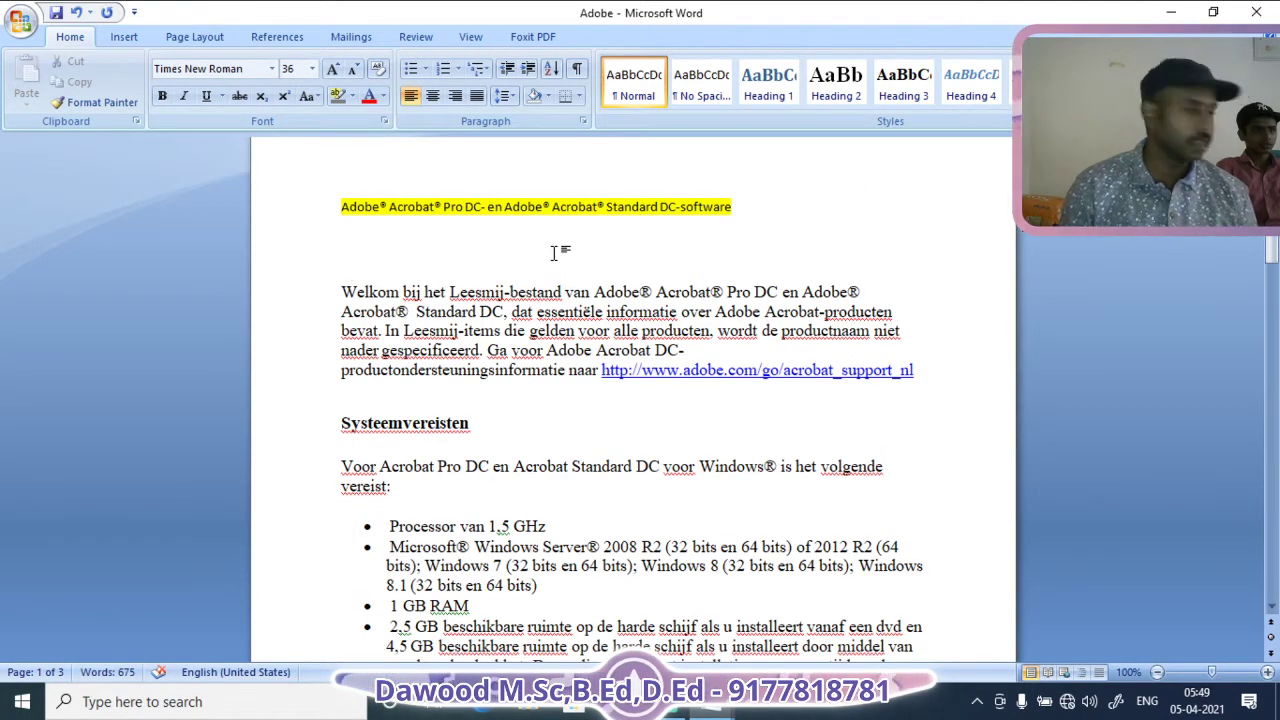
# Highlight the introductory paragraph from "Welkom bij het" to "Adobe Acrobat DC-" in turquoise.
pyautogui.click(353, 95)
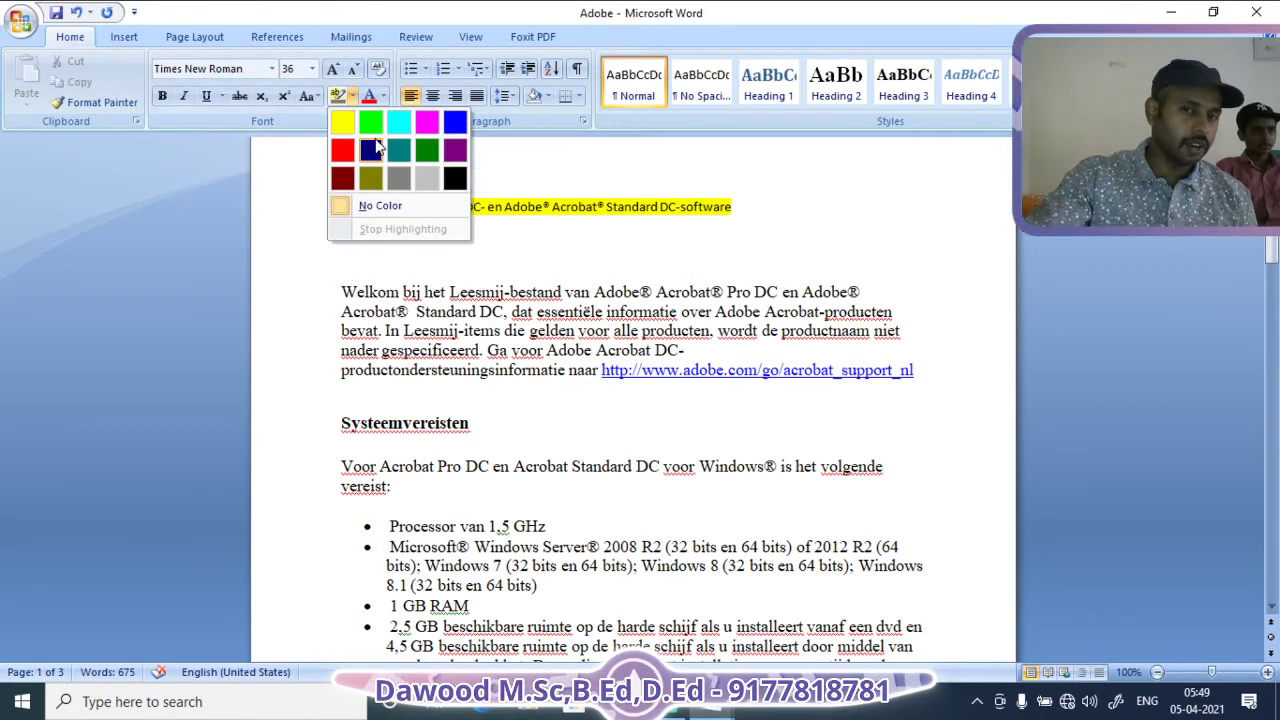
pyautogui.click(472, 289)
pyautogui.moveTo(342, 291); pyautogui.dragTo(715, 345)
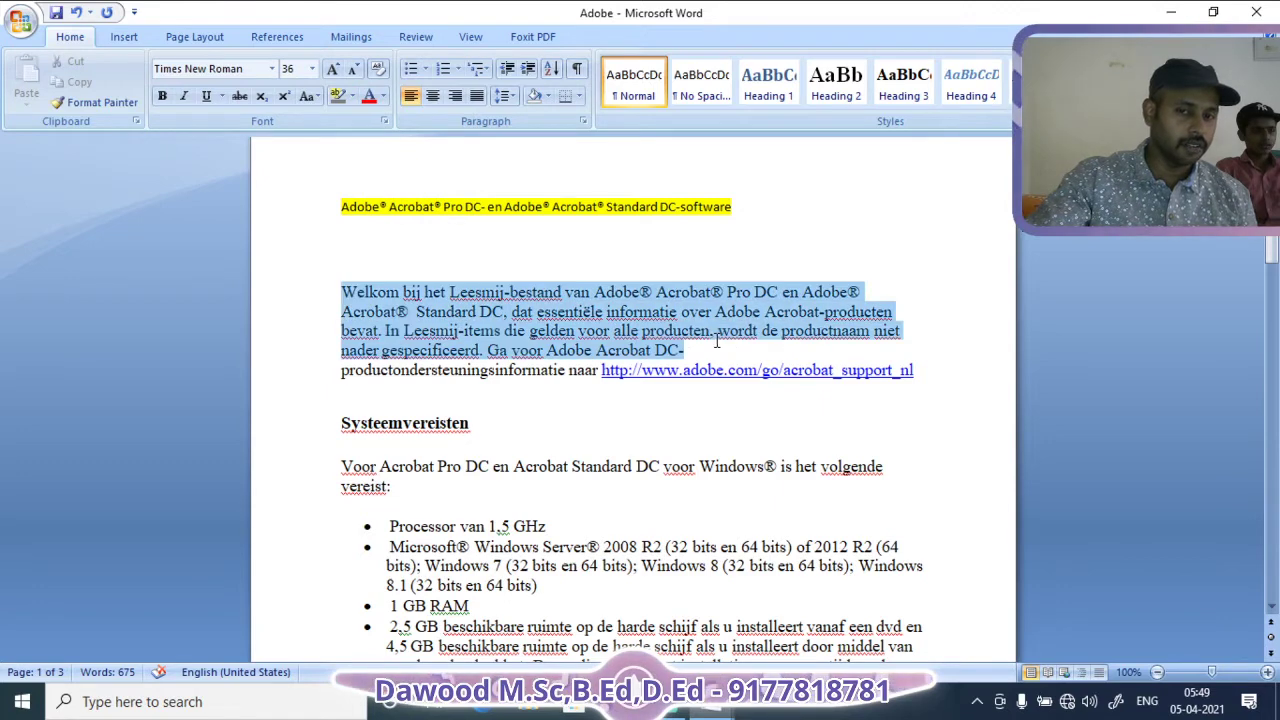
pyautogui.click(353, 95)
pyautogui.click(406, 128)
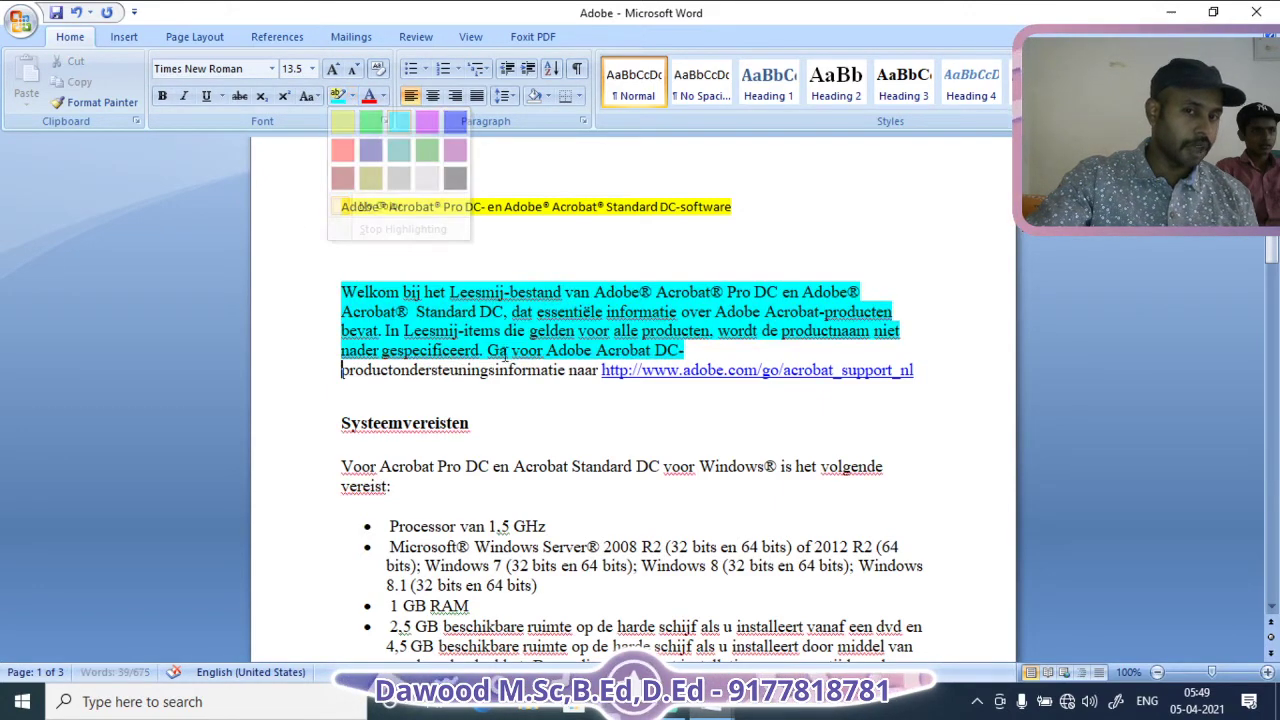
pyautogui.click(620, 338)
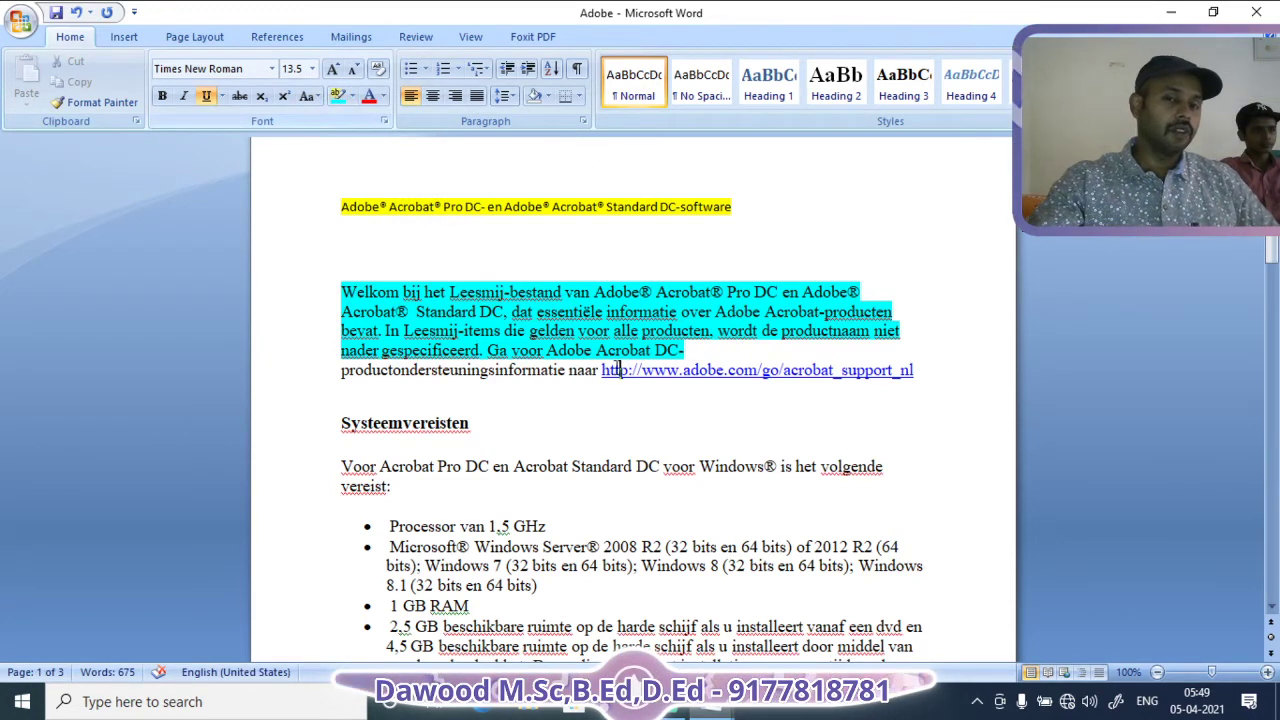
# Change the font colour of the "Systeemvereisten" heading to dark red.
pyautogui.scroll(-2, 511, 356)
pyautogui.moveTo(341, 341); pyautogui.dragTo(514, 336)
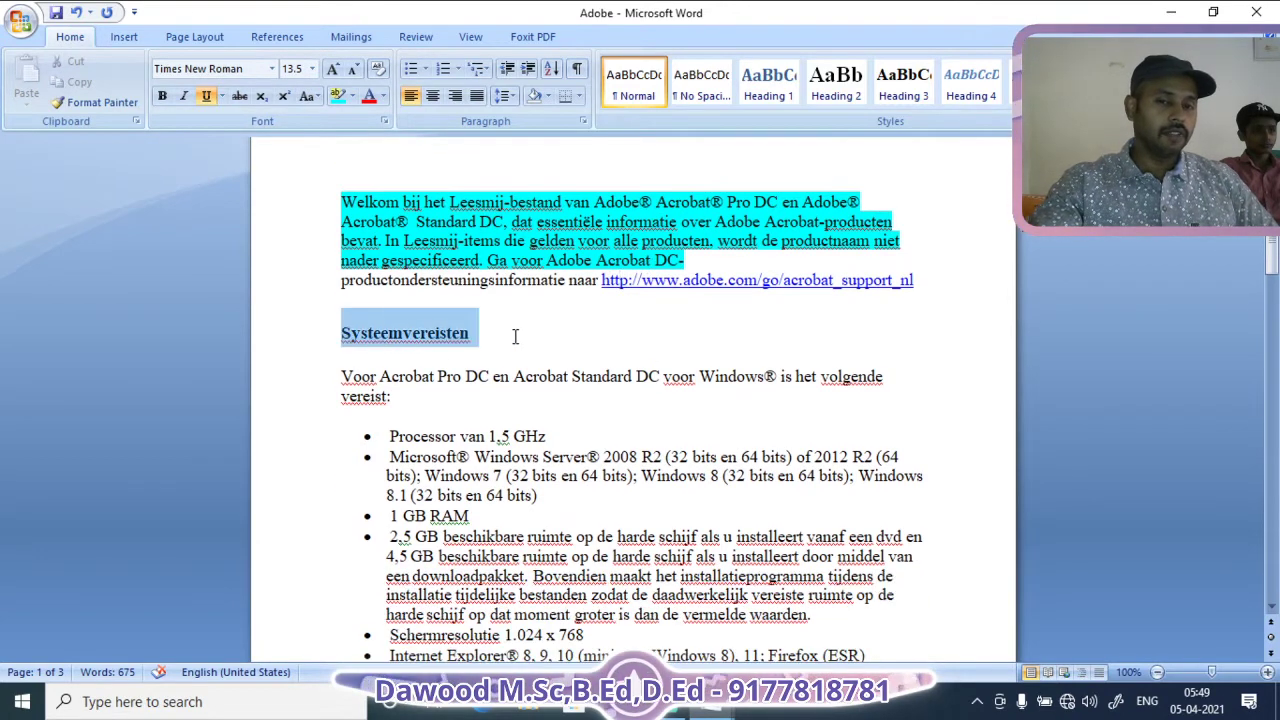
pyautogui.click(383, 97)
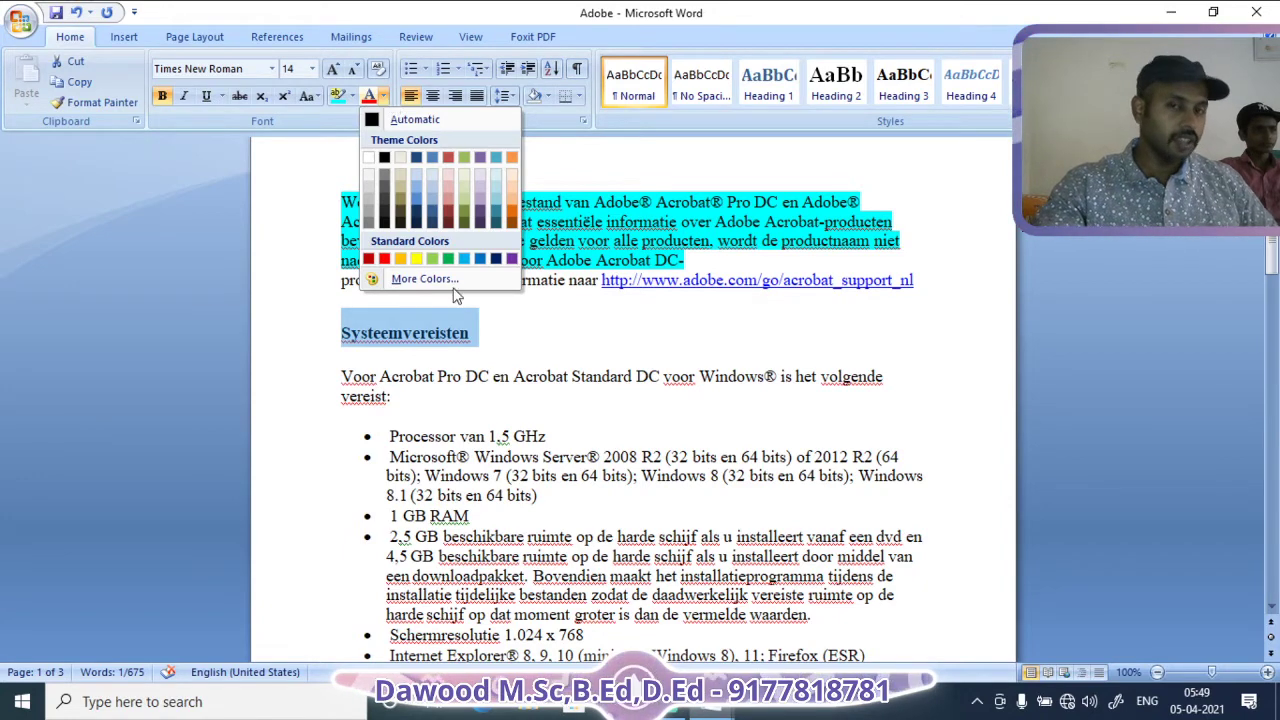
pyautogui.click(452, 212)
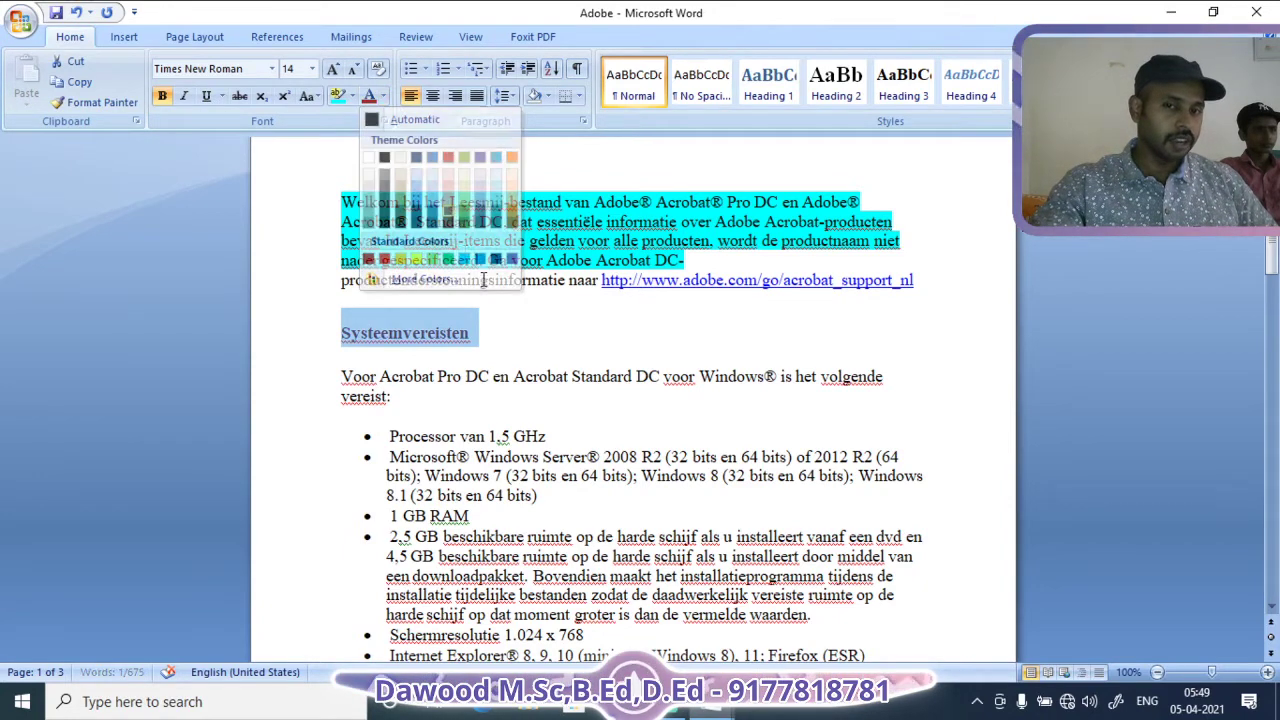
pyautogui.click(577, 345)
pyautogui.click(450, 418)
pyautogui.scroll(-1, 452, 430)
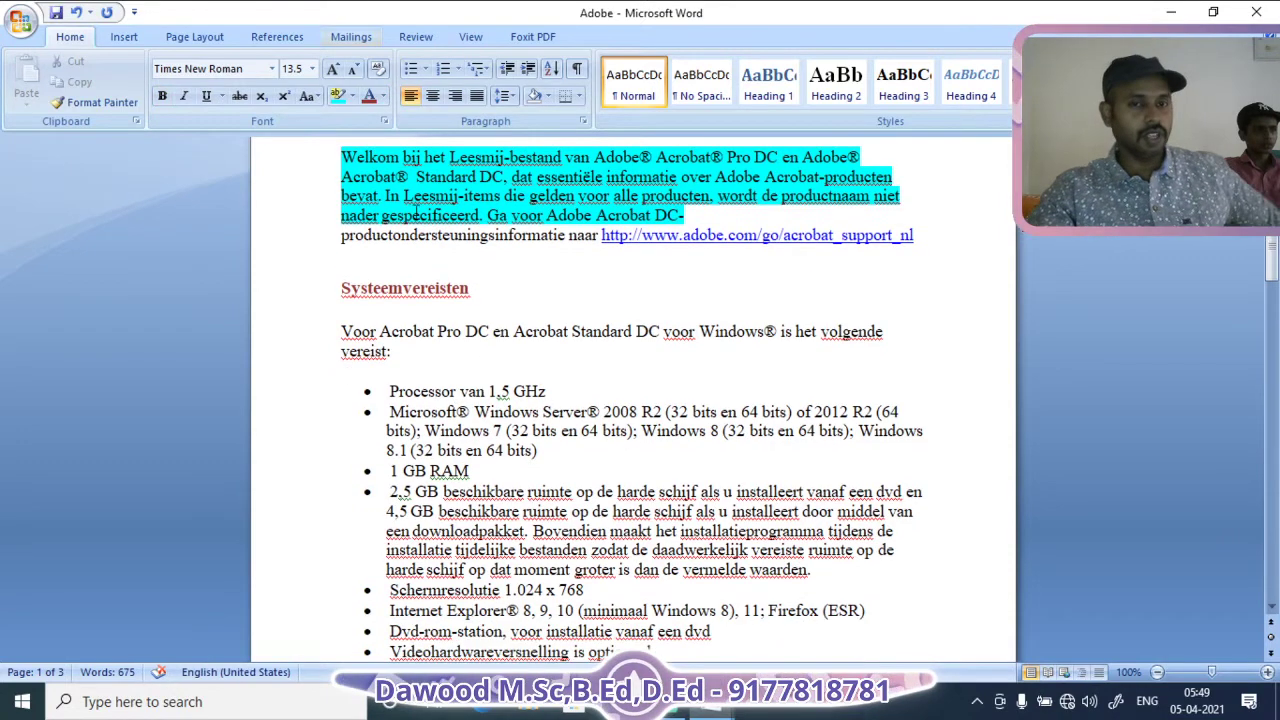
# Select the whole bulleted system requirements list and open the symbol choice for defining a new bullet.
pyautogui.scroll(-2, 412, 377)
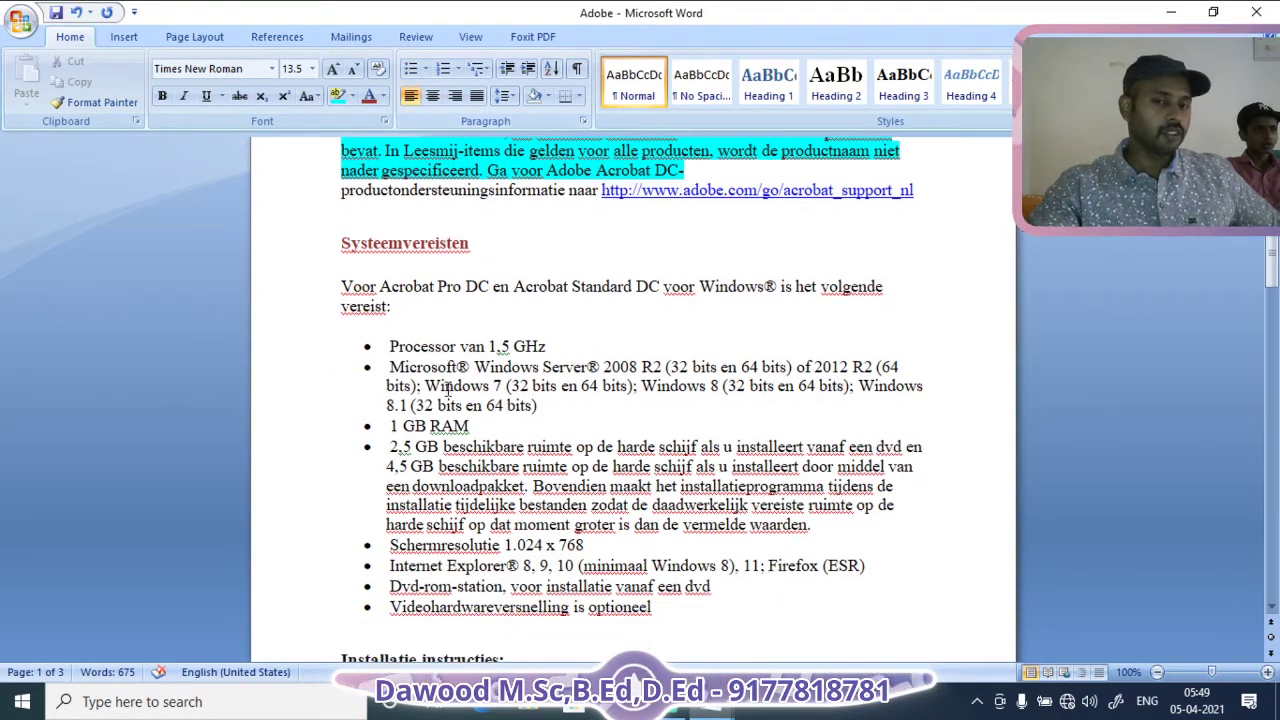
pyautogui.moveTo(362, 276); pyautogui.dragTo(505, 570)
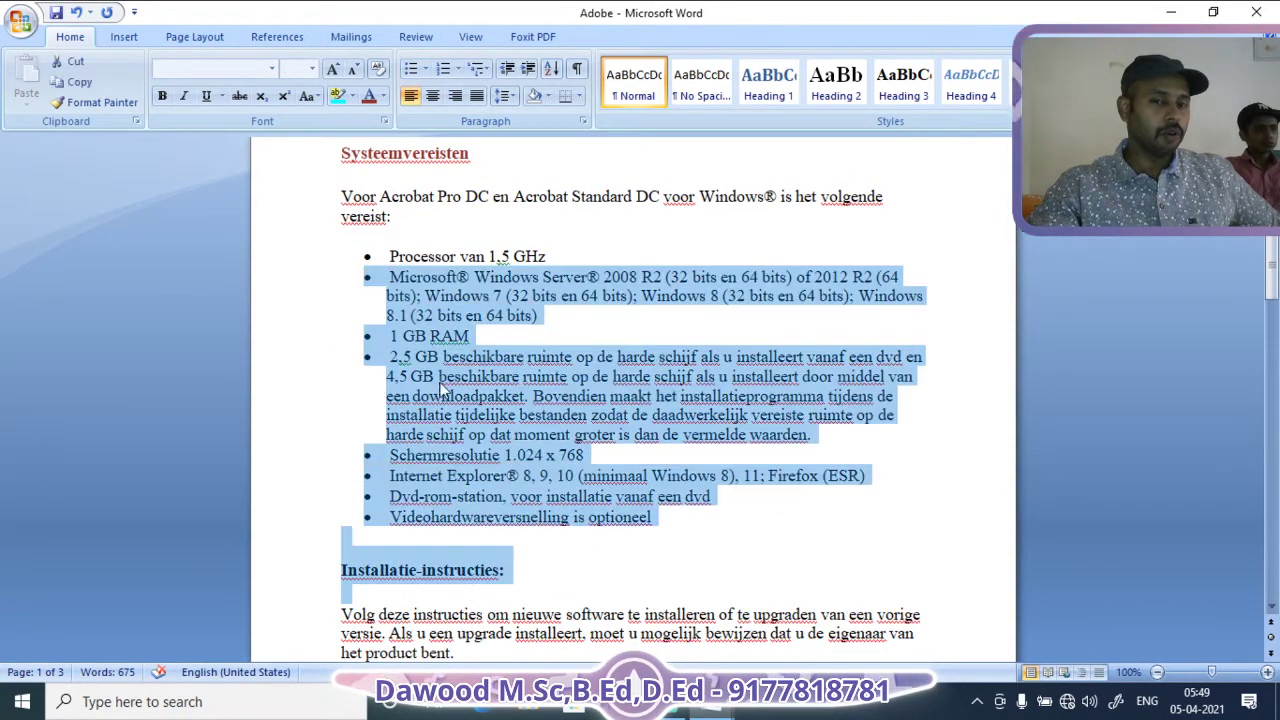
pyautogui.click(408, 276)
pyautogui.moveTo(365, 256); pyautogui.dragTo(703, 515)
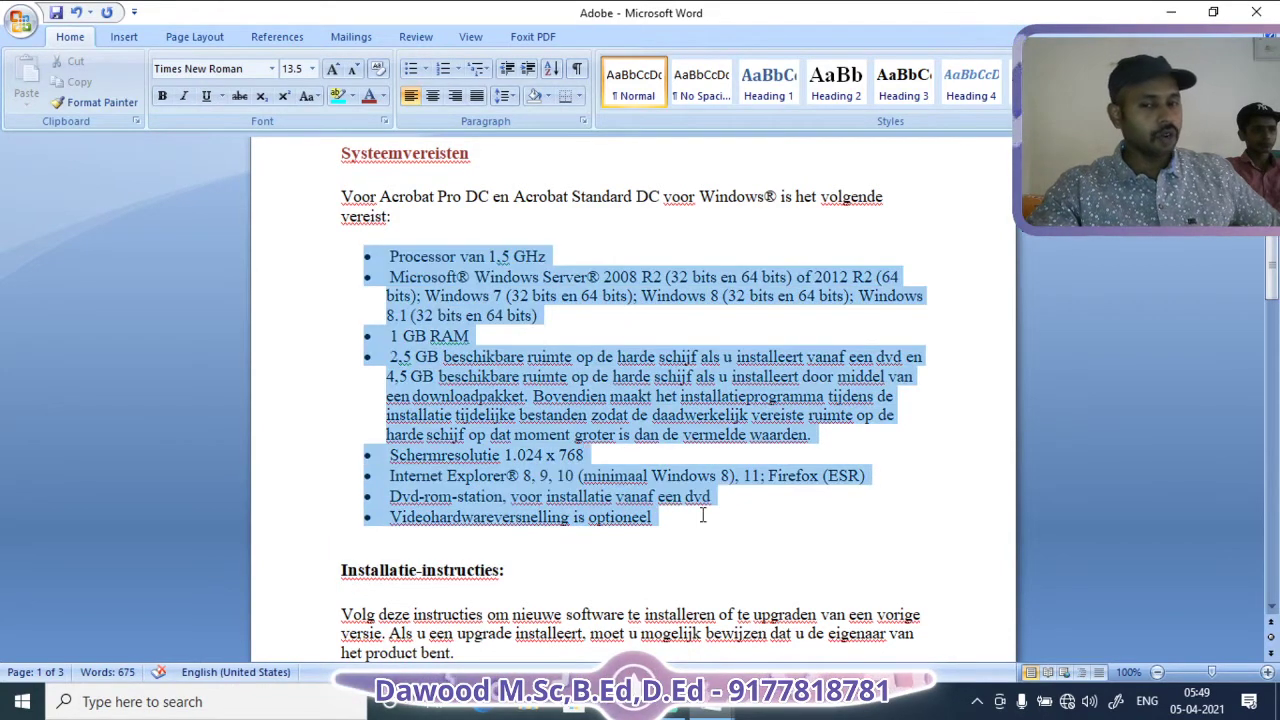
pyautogui.click(425, 68)
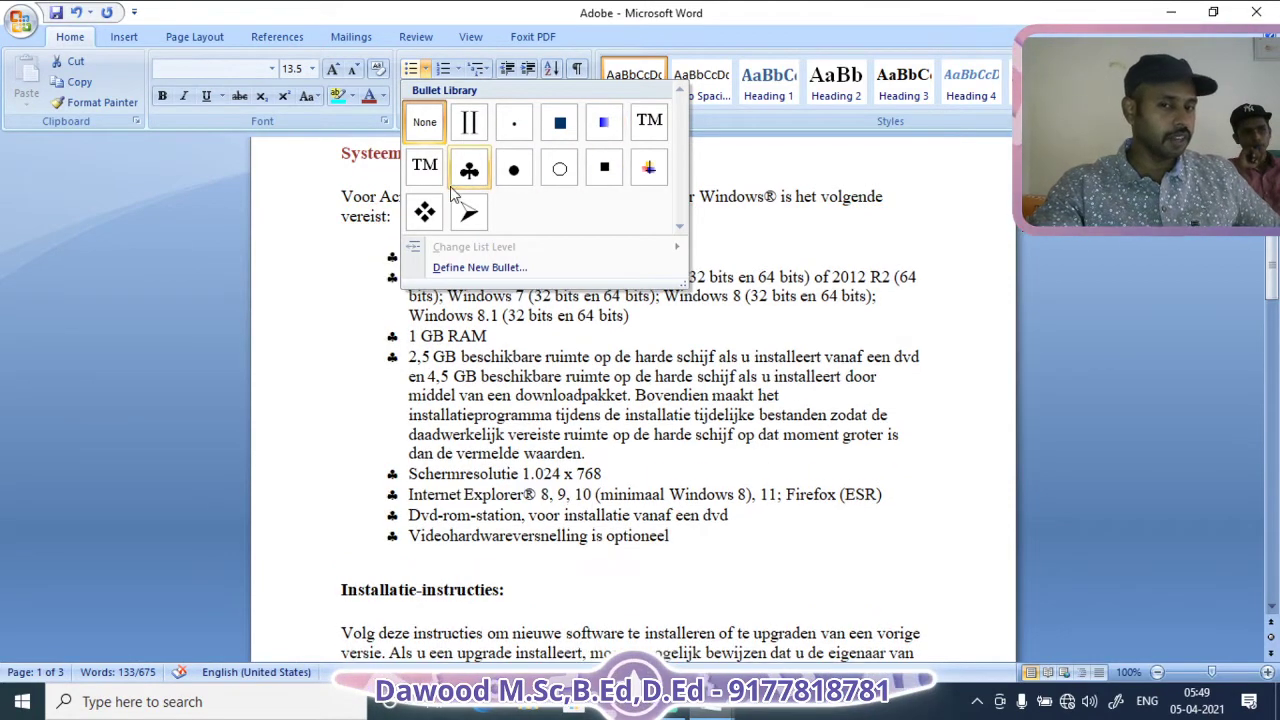
pyautogui.click(488, 270)
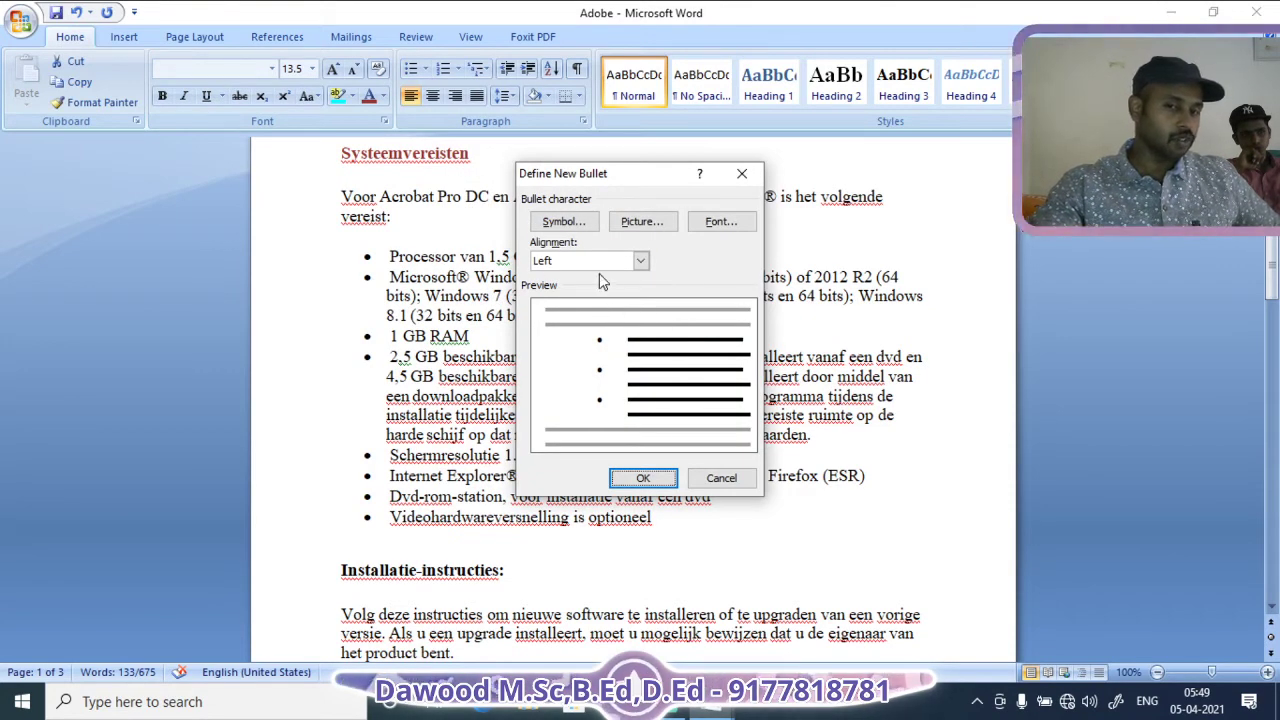
pyautogui.click(548, 220)
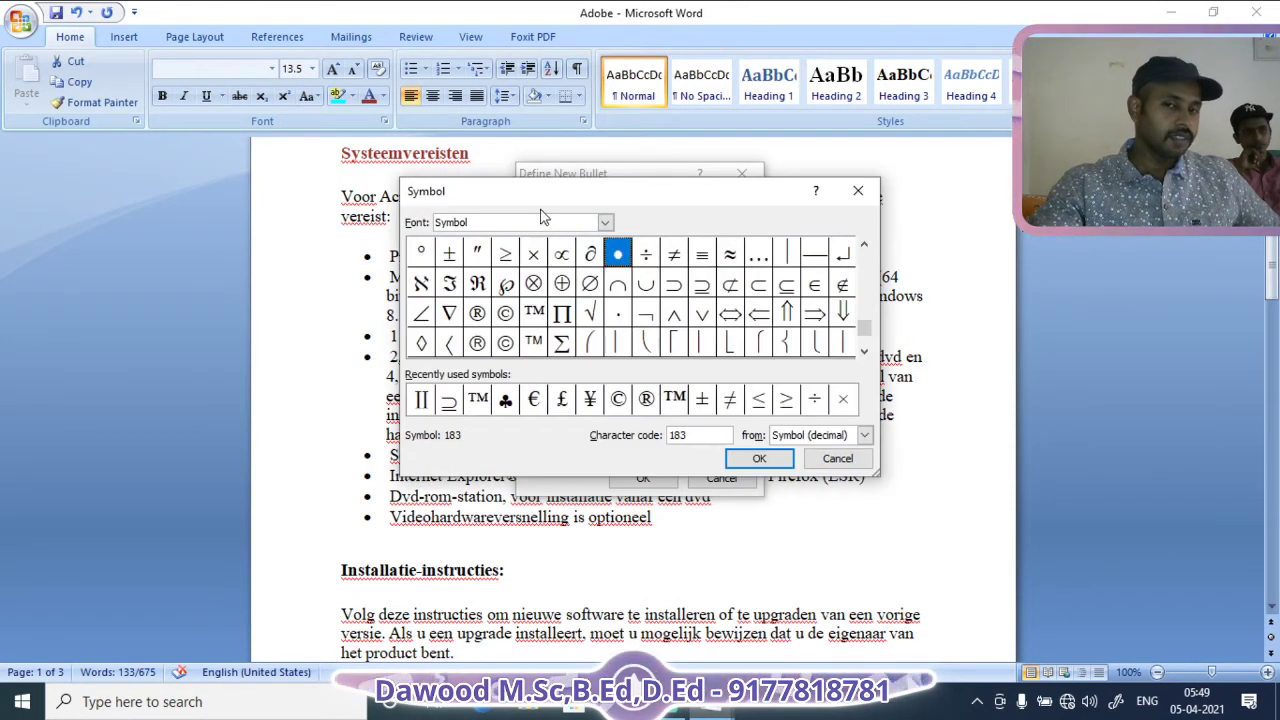
pyautogui.moveTo(553, 198); pyautogui.dragTo(351, 60)
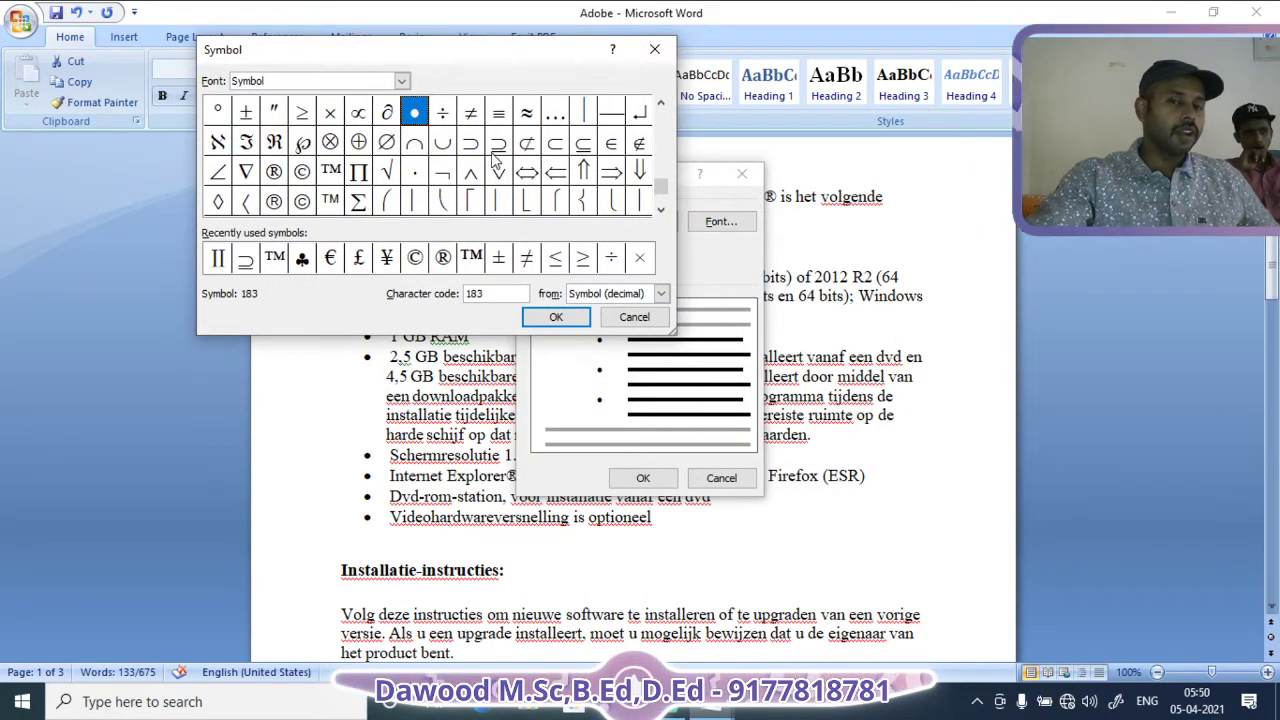
# Try out bullet characters from the Symbol font such as 5, Ω and Θ, and the recently used © sign.
pyautogui.moveTo(660, 185); pyautogui.dragTo(662, 114)
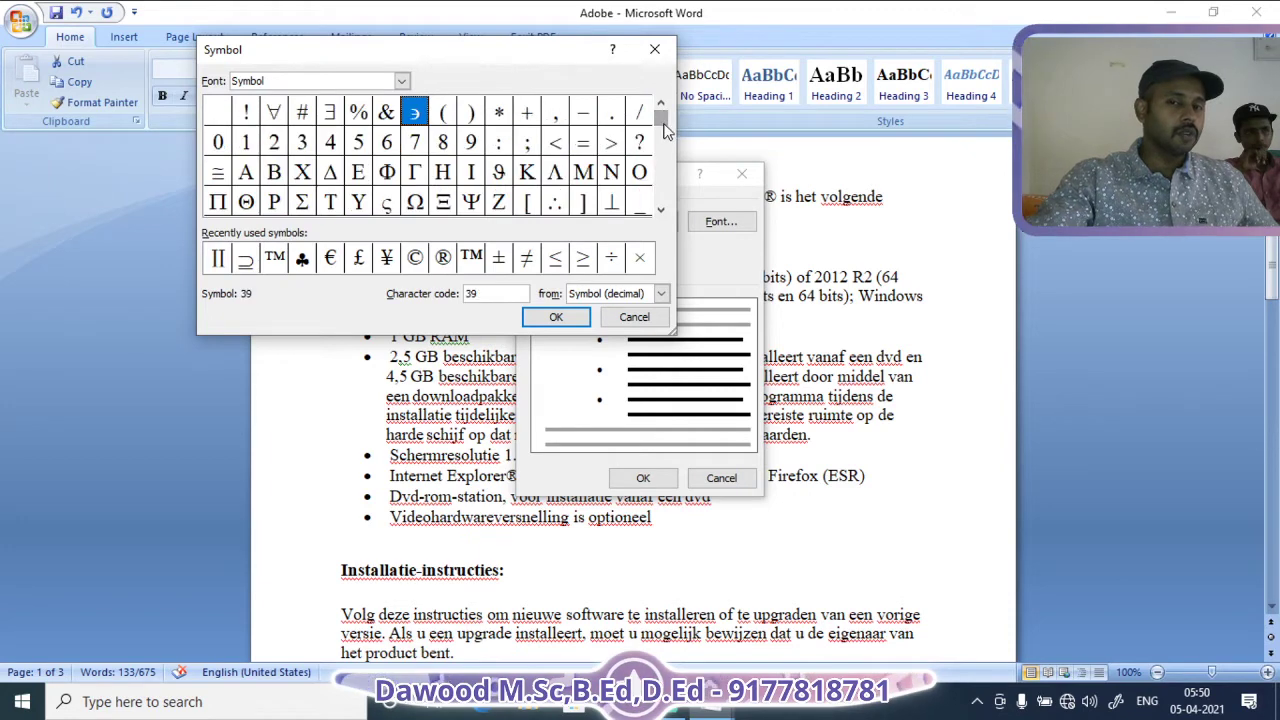
pyautogui.click(359, 146)
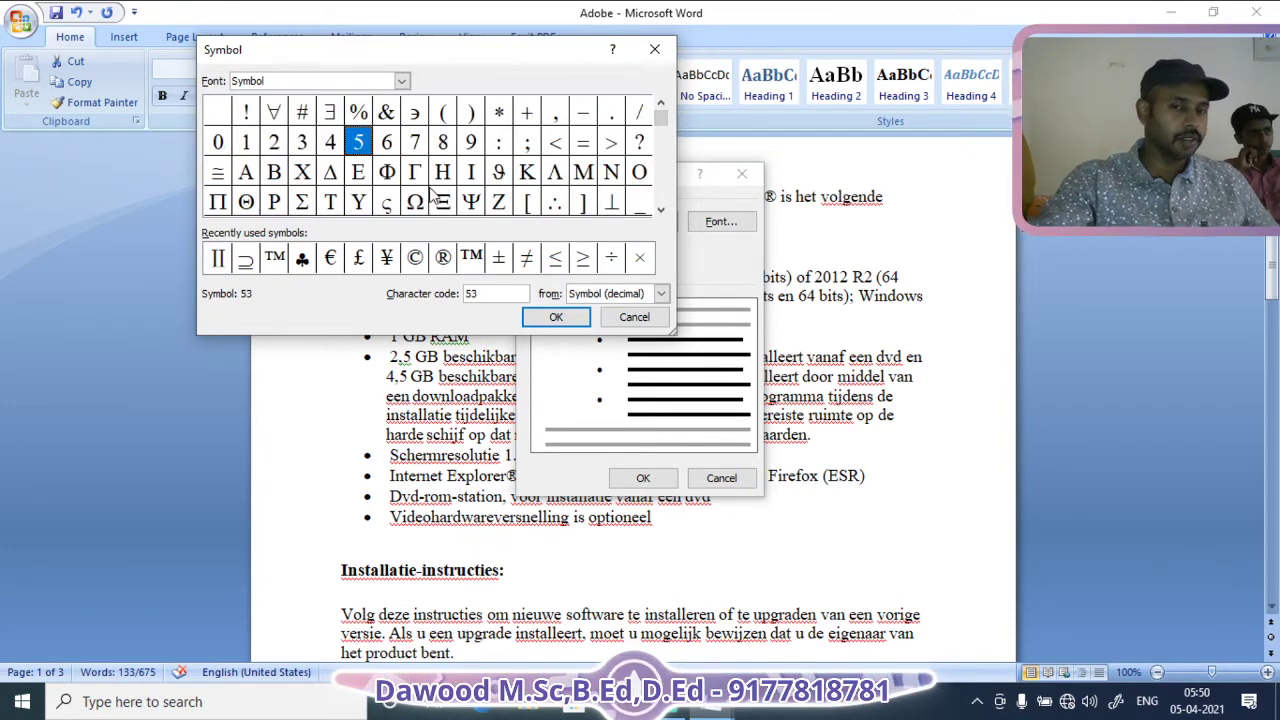
pyautogui.click(415, 202)
pyautogui.click(443, 172)
pyautogui.click(415, 202)
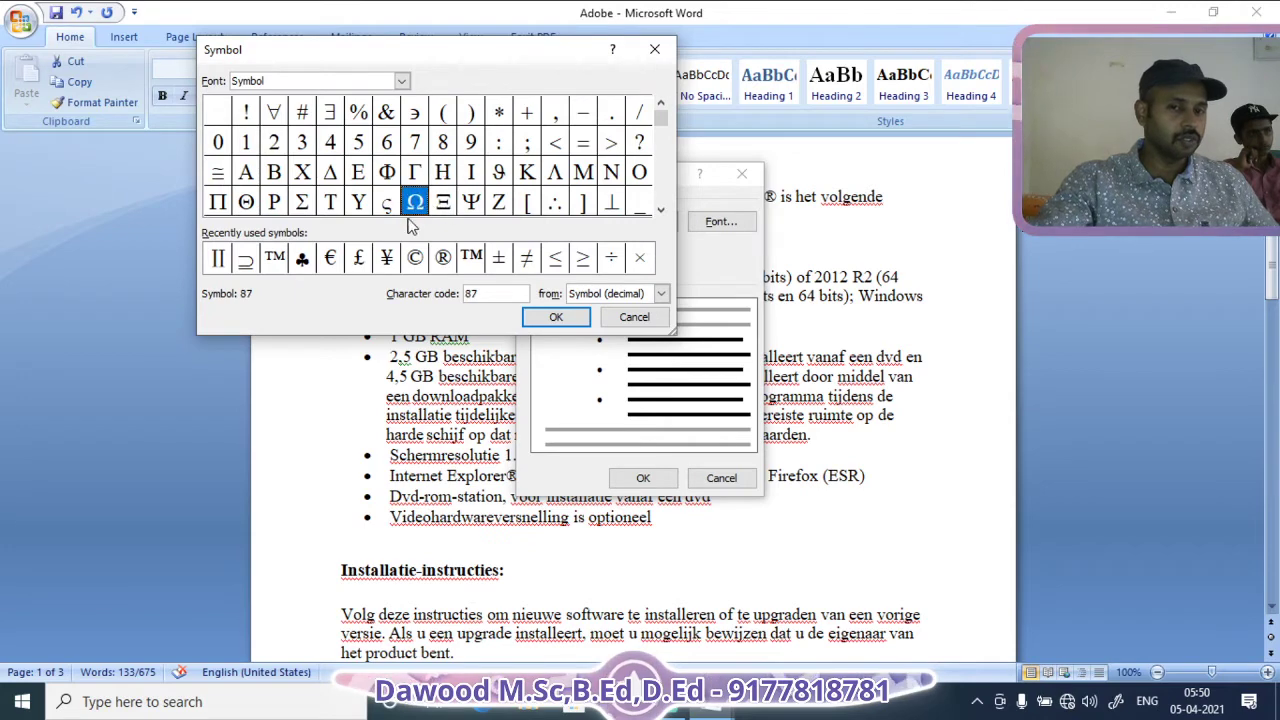
pyautogui.click(302, 203)
pyautogui.click(245, 202)
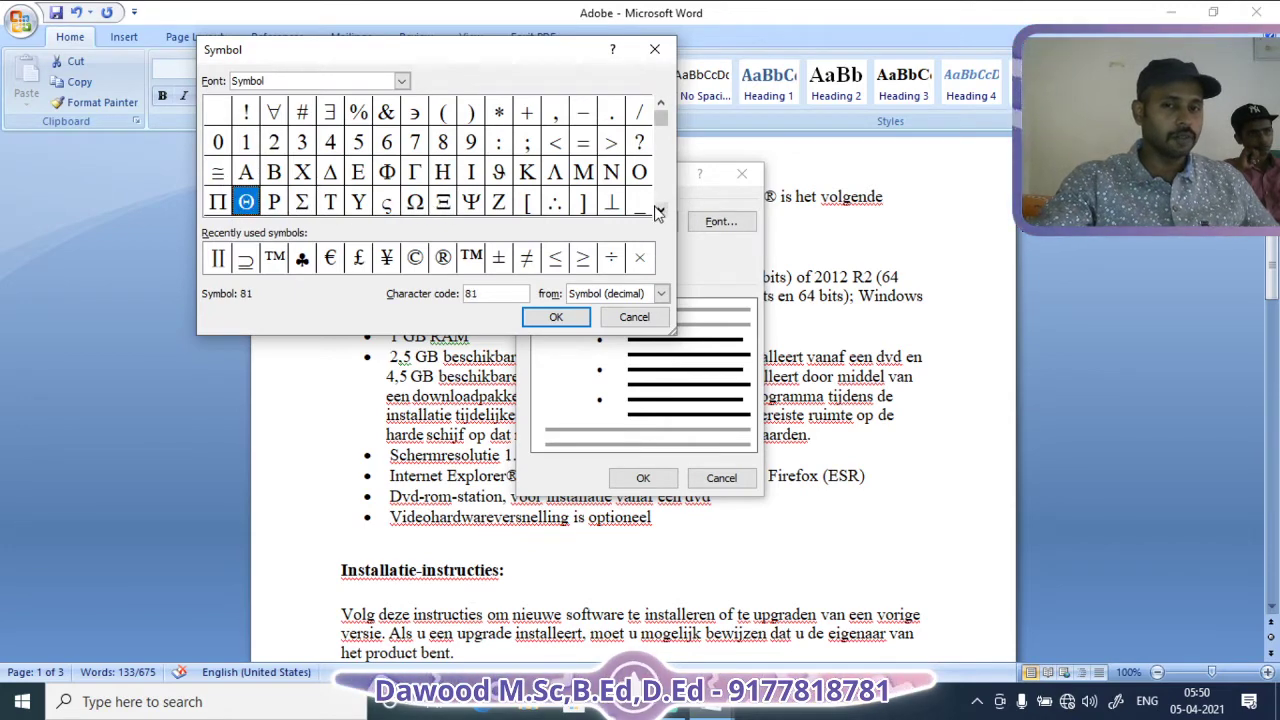
pyautogui.scroll(-4, 663, 206)
pyautogui.click(416, 260)
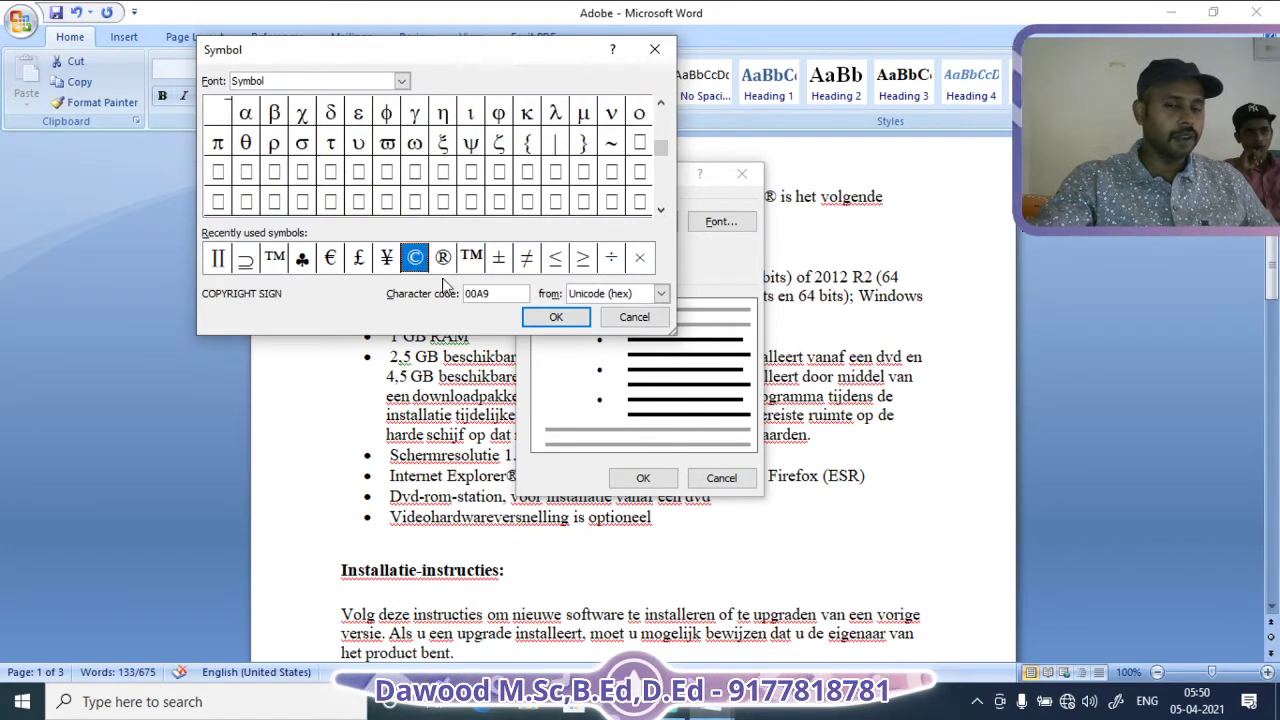
# Choose the registered sign ® as the new bullet and apply it to the system requirements list.
pyautogui.click(445, 262)
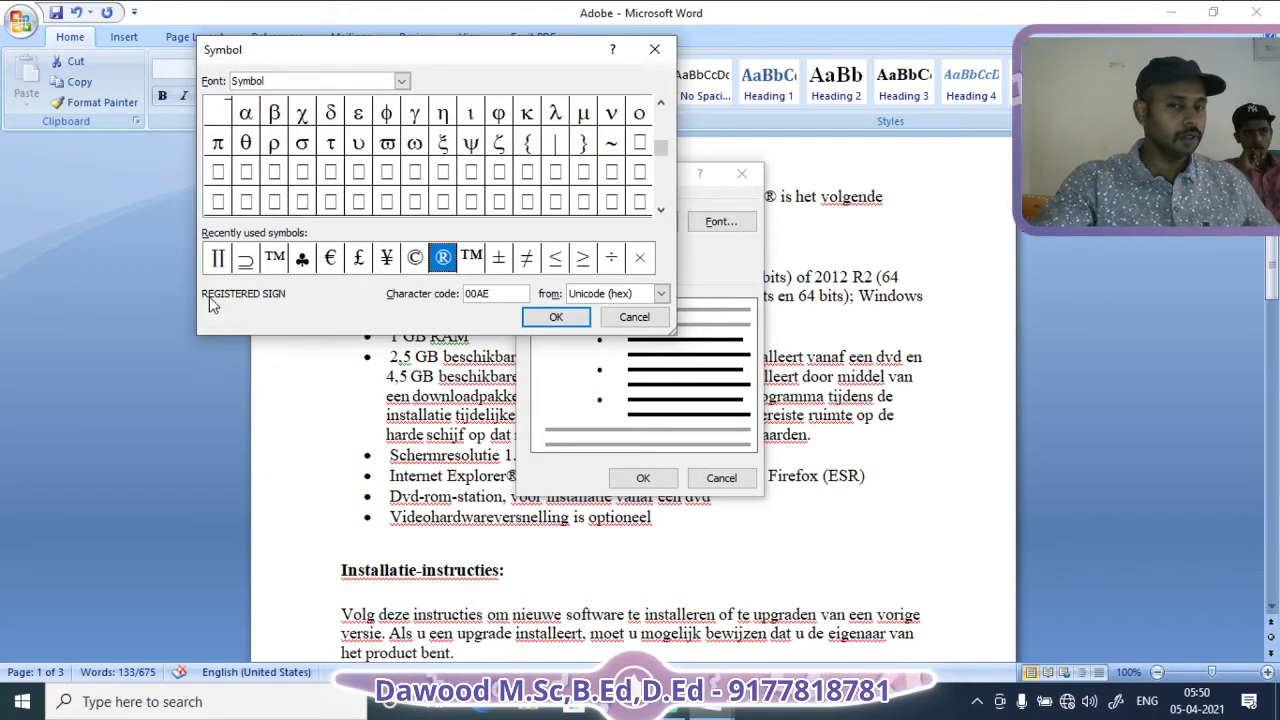
pyautogui.click(576, 322)
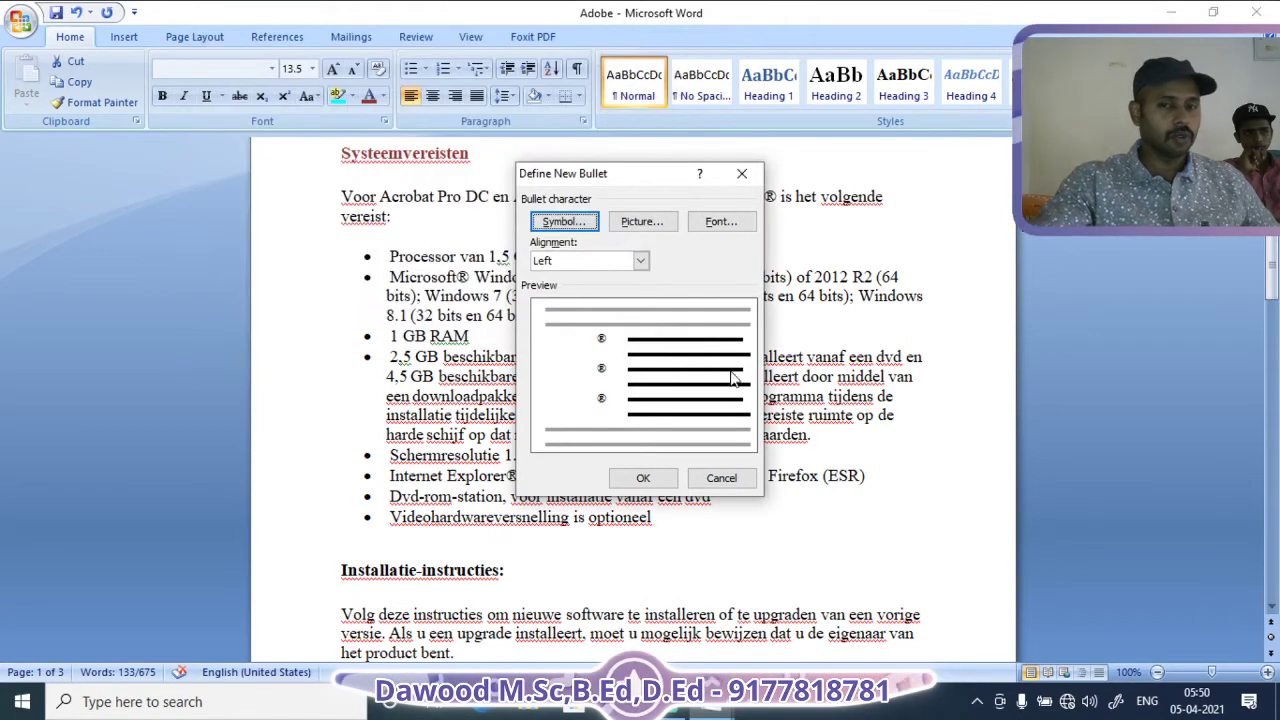
pyautogui.click(646, 479)
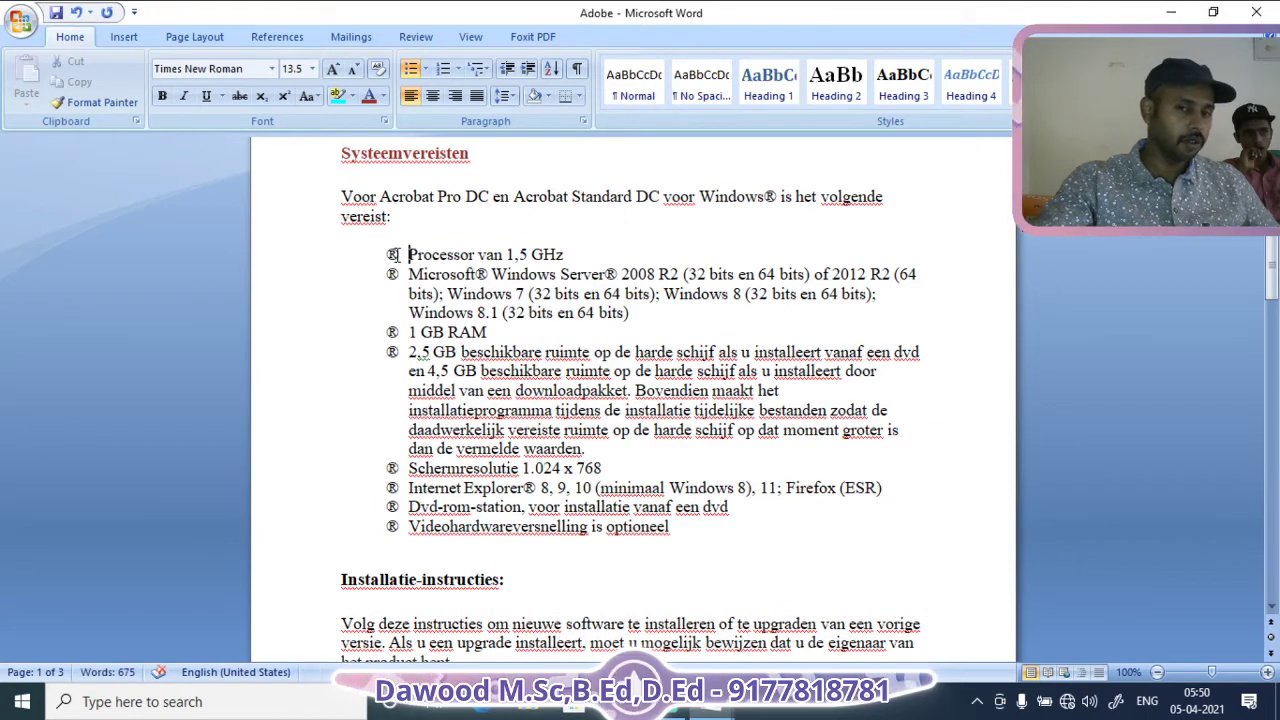
# Apply 1. 2. 3. numbering to the page 2 paragraphs from "Start Windows opnieuw" through "of".
pyautogui.click(459, 70)
pyautogui.click(870, 342)
pyautogui.scroll(-12, 717, 300)
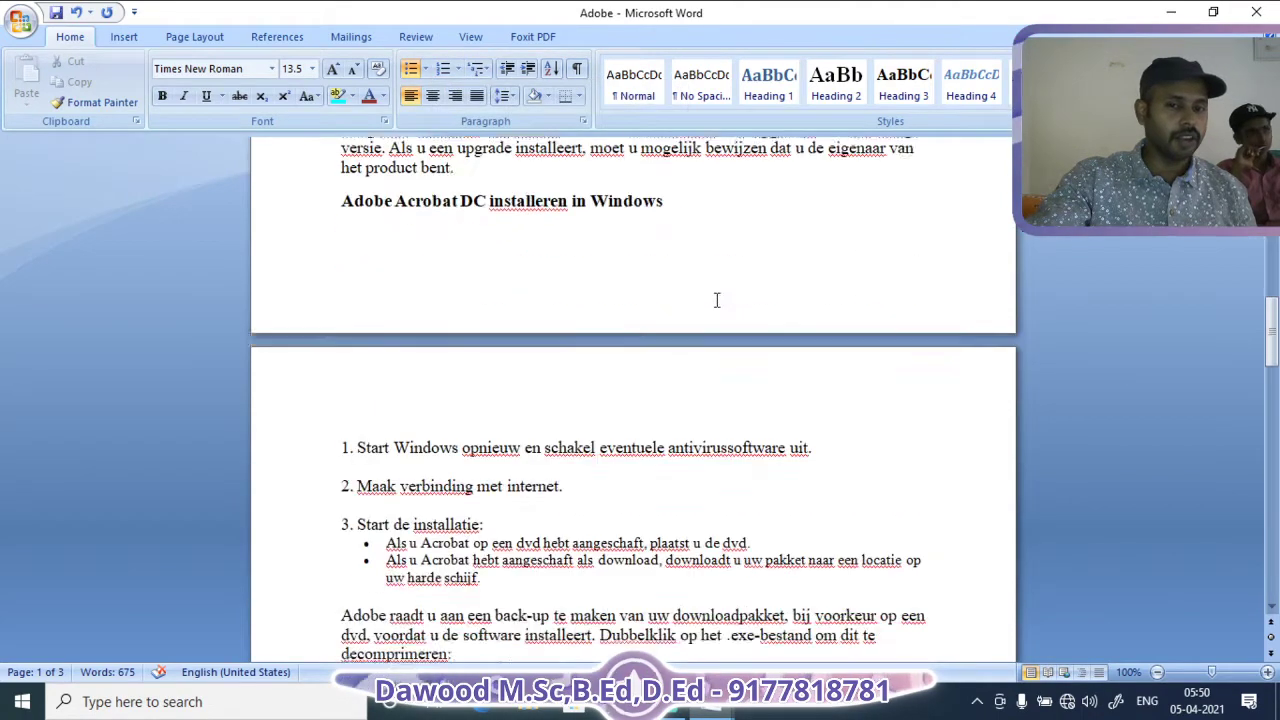
pyautogui.click(345, 314)
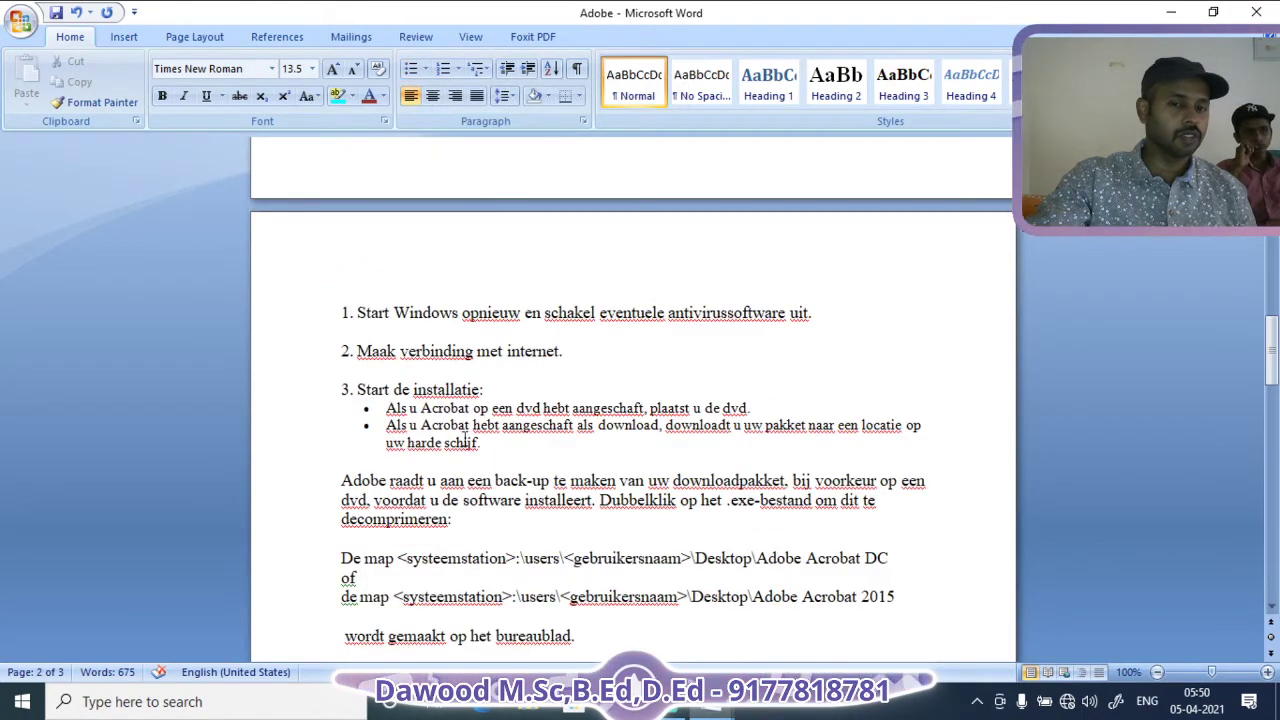
pyautogui.scroll(-2, 346, 225)
pyautogui.moveTo(341, 222); pyautogui.dragTo(357, 488)
pyautogui.click(443, 70)
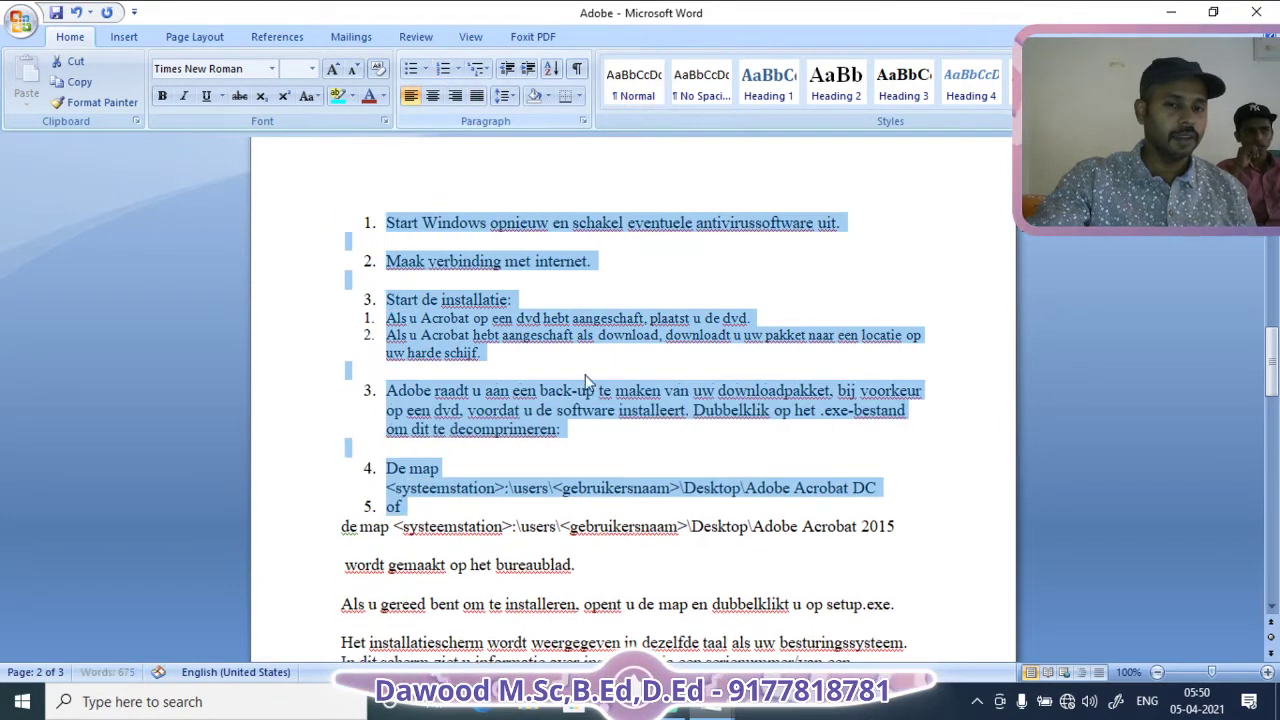
# Change the list level of the numbered item "Maak verbinding met internet." to level 5, the deeper "a." level.
pyautogui.click(427, 261)
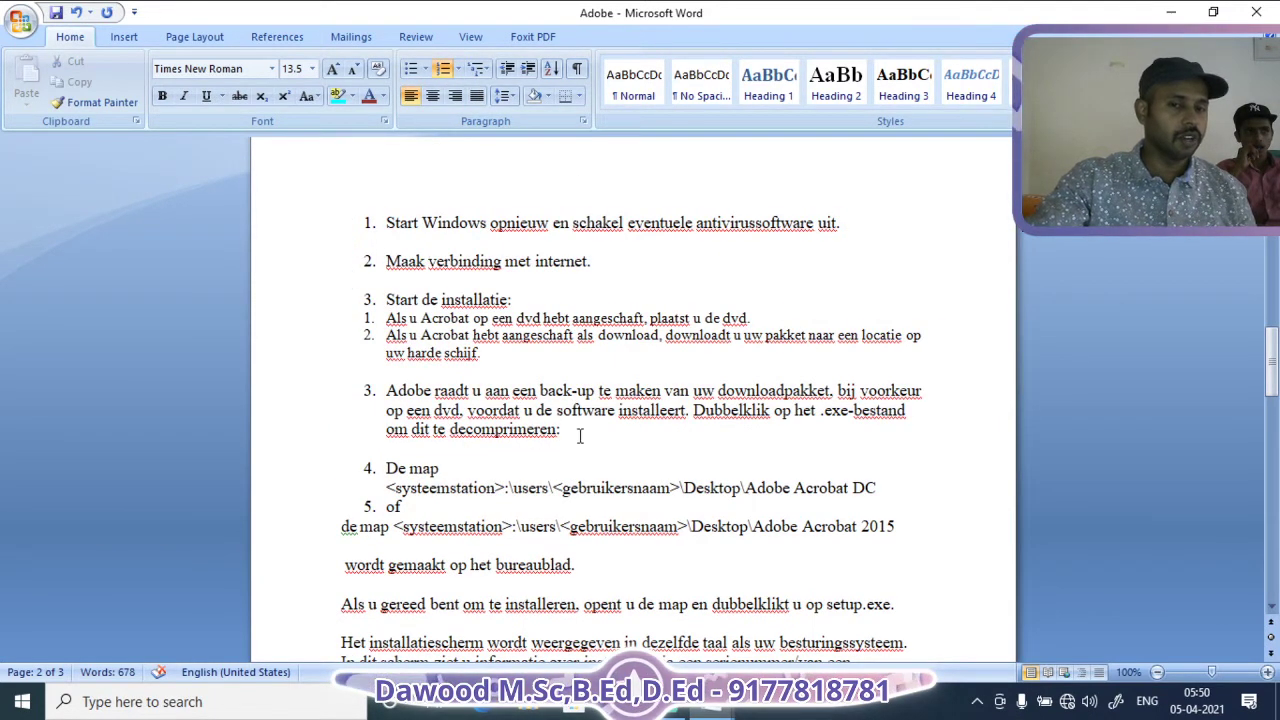
pyautogui.click(459, 70)
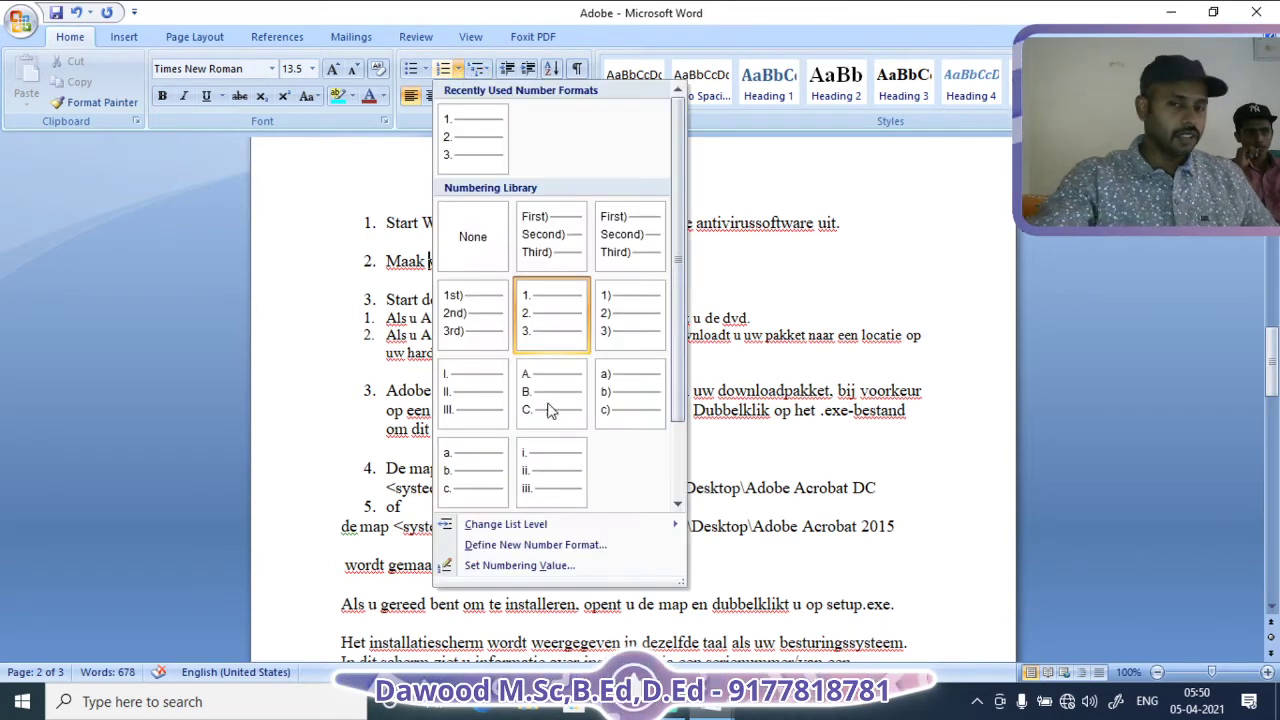
pyautogui.moveTo(522, 528)
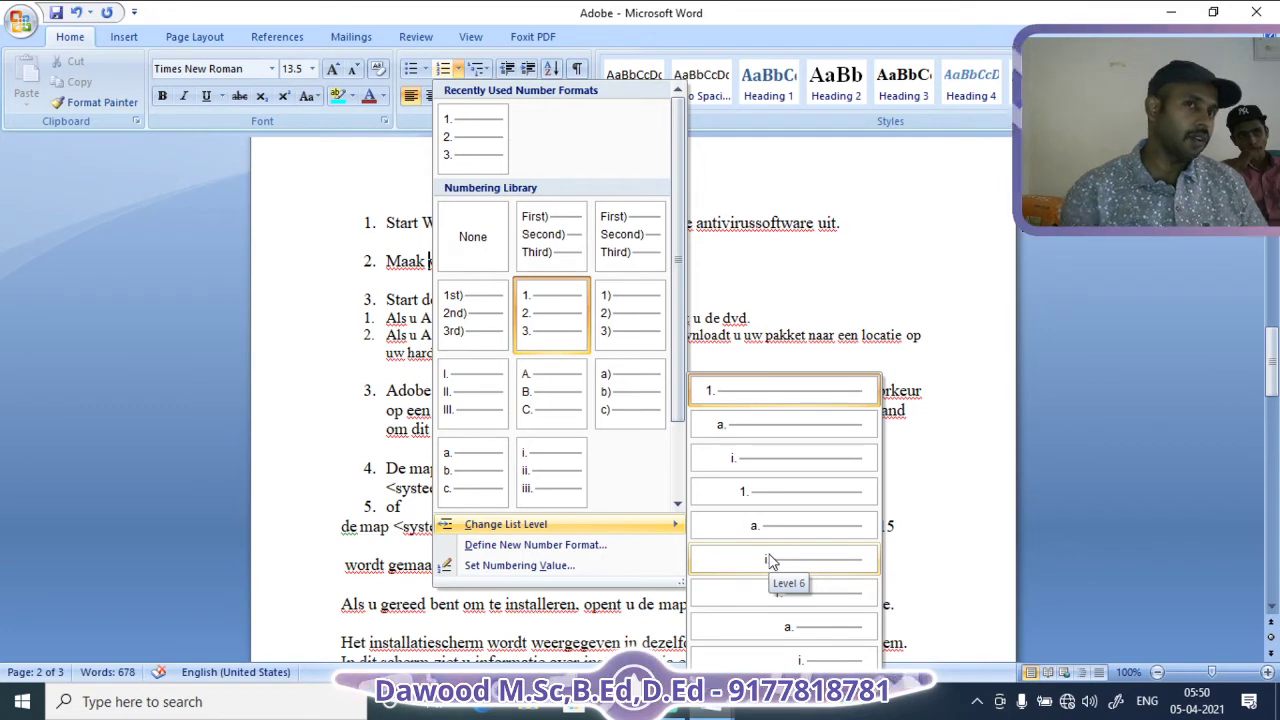
pyautogui.click(795, 528)
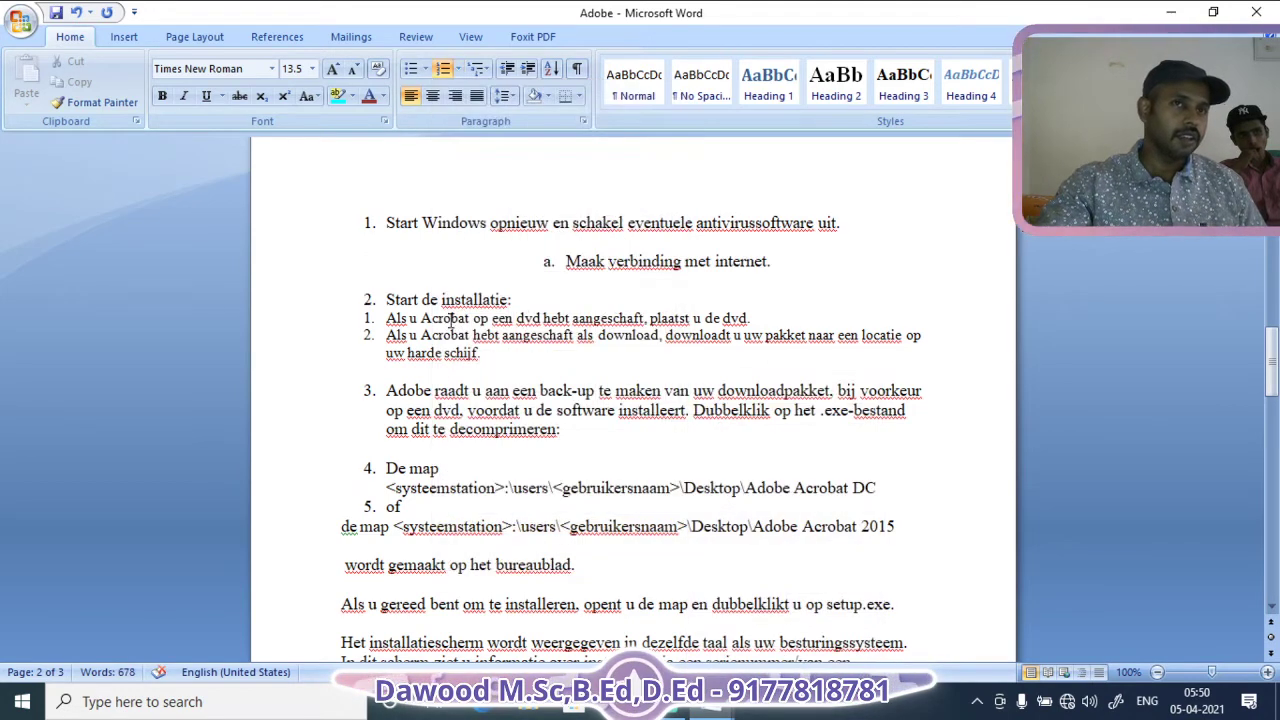
pyautogui.click(551, 263)
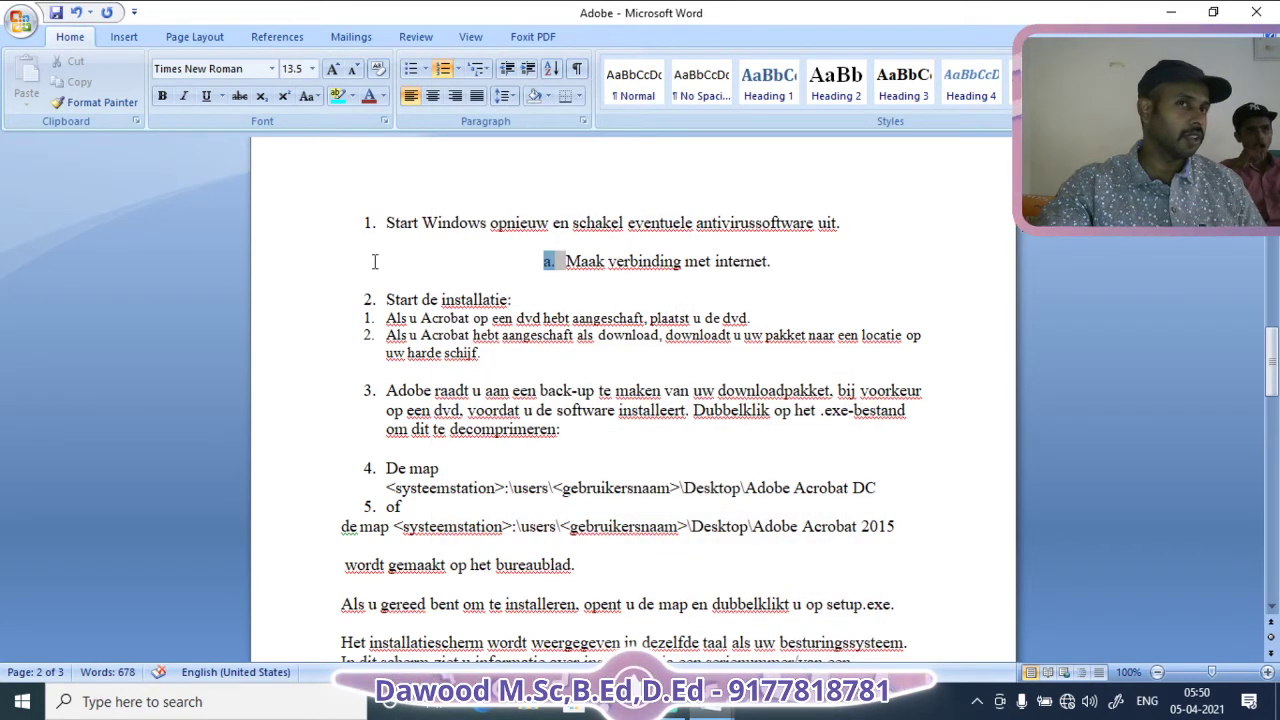
pyautogui.click(368, 222)
pyautogui.click(571, 261)
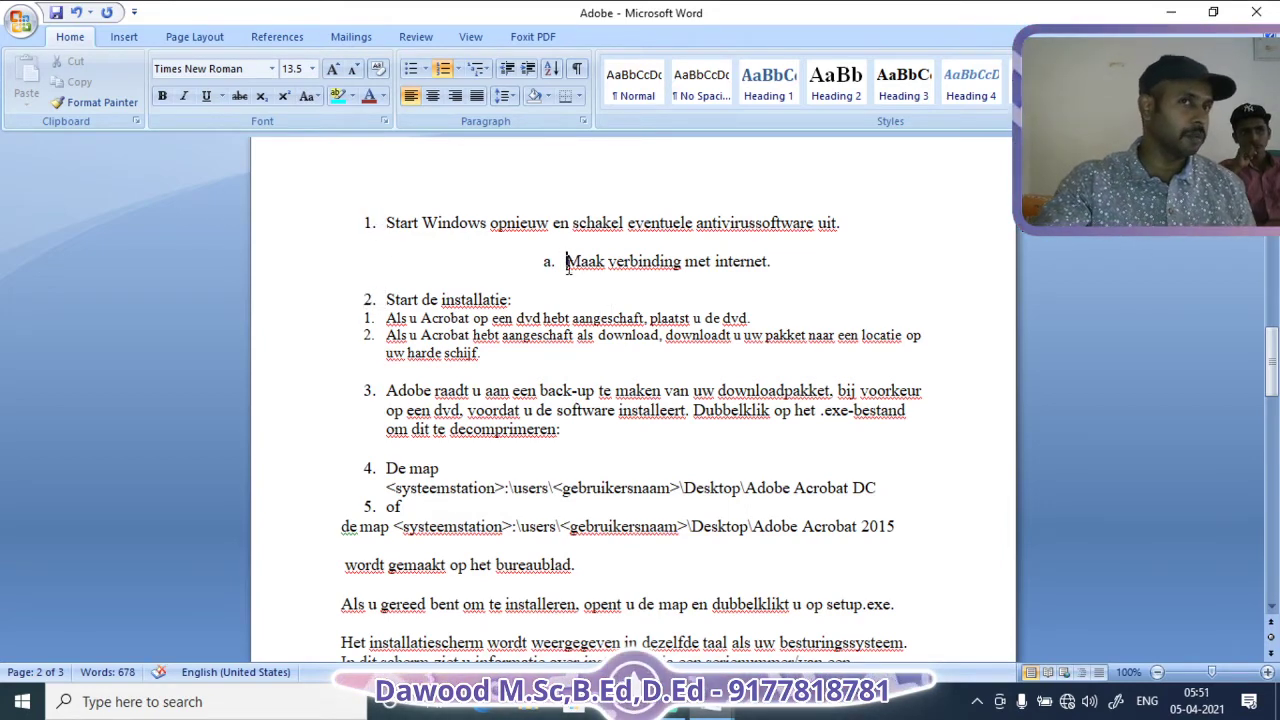
pyautogui.scroll(-4, 380, 435)
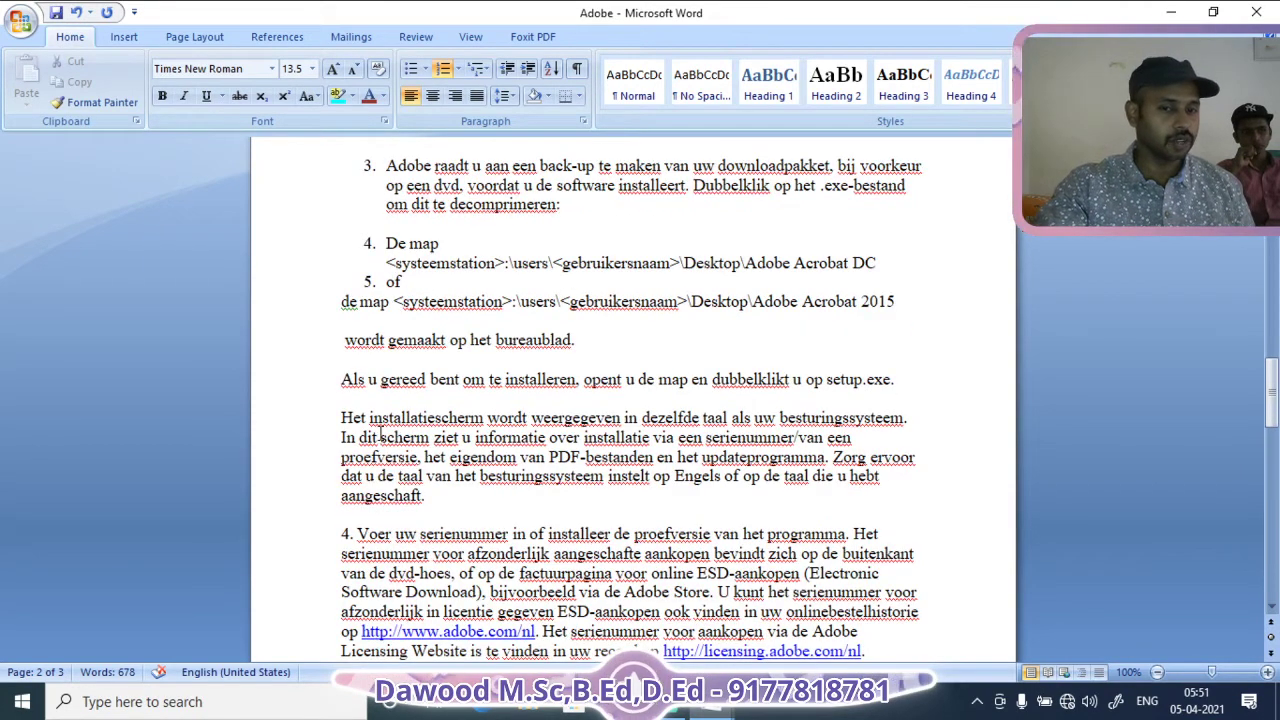
# Select the "Het installatiescherm" paragraph and begin defining a new multilevel list for it.
pyautogui.moveTo(342, 417); pyautogui.dragTo(430, 496)
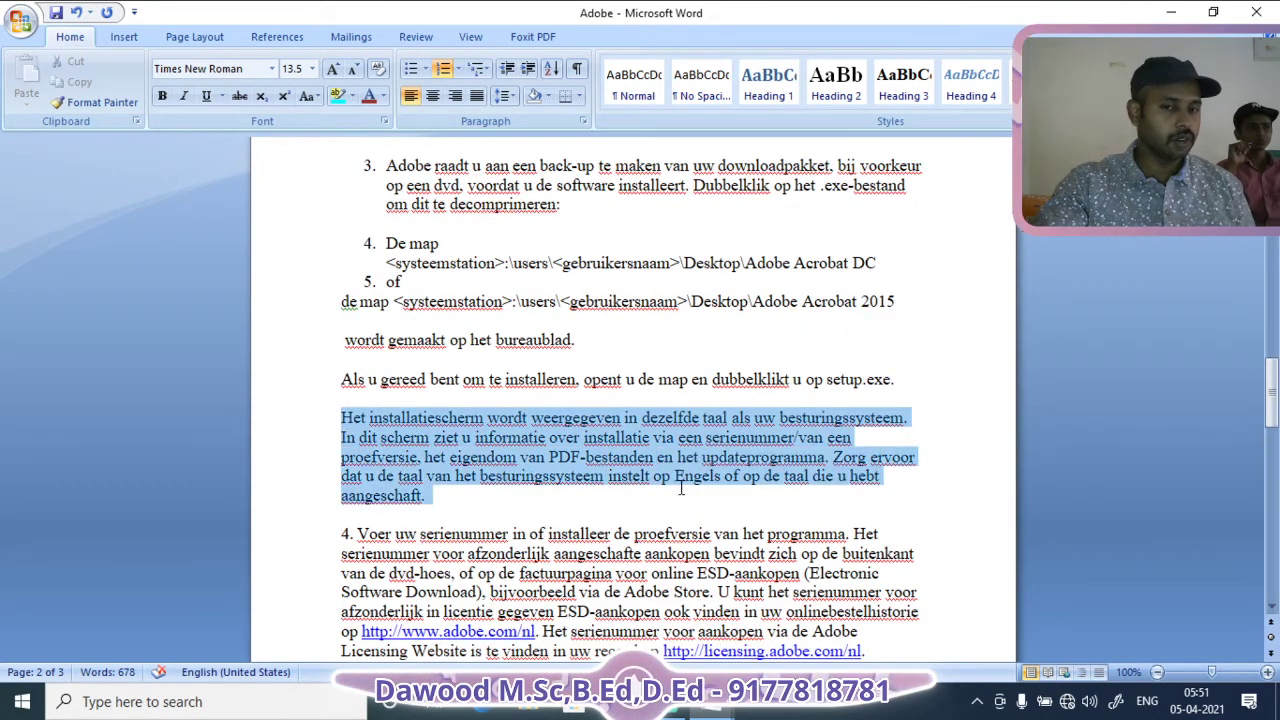
pyautogui.click(384, 98)
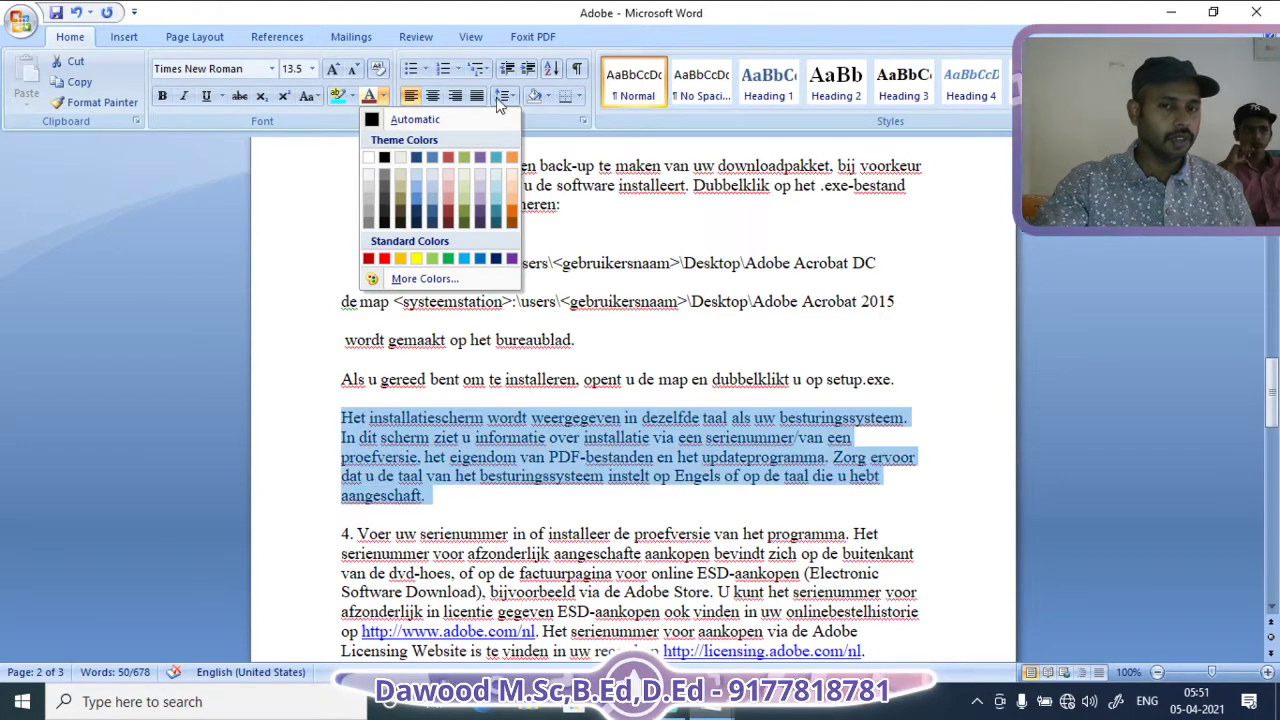
pyautogui.click(474, 70)
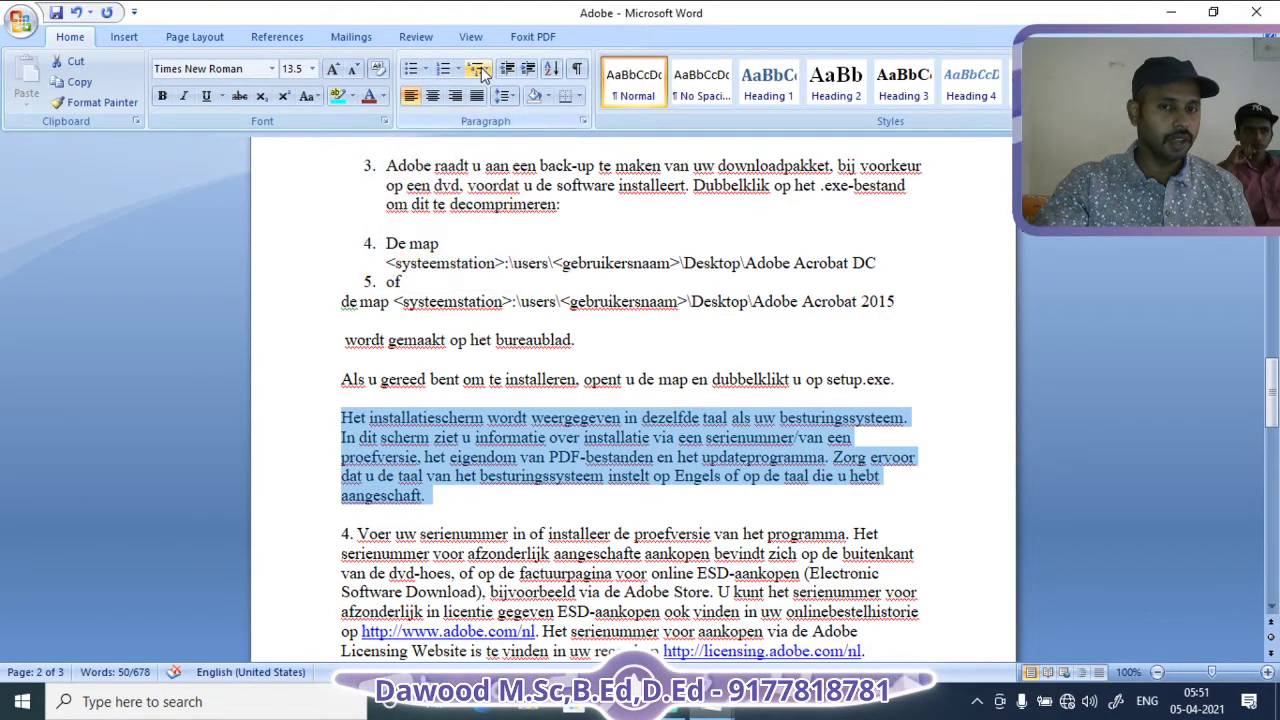
pyautogui.click(478, 68)
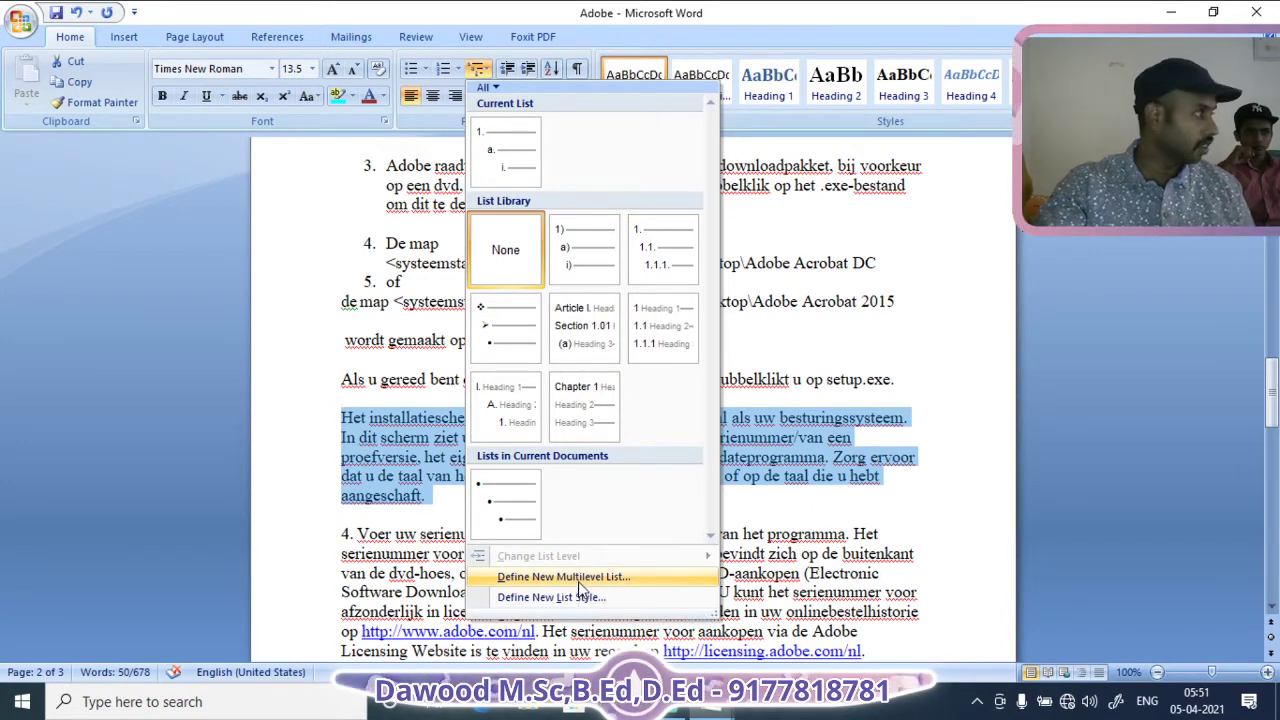
pyautogui.click(578, 579)
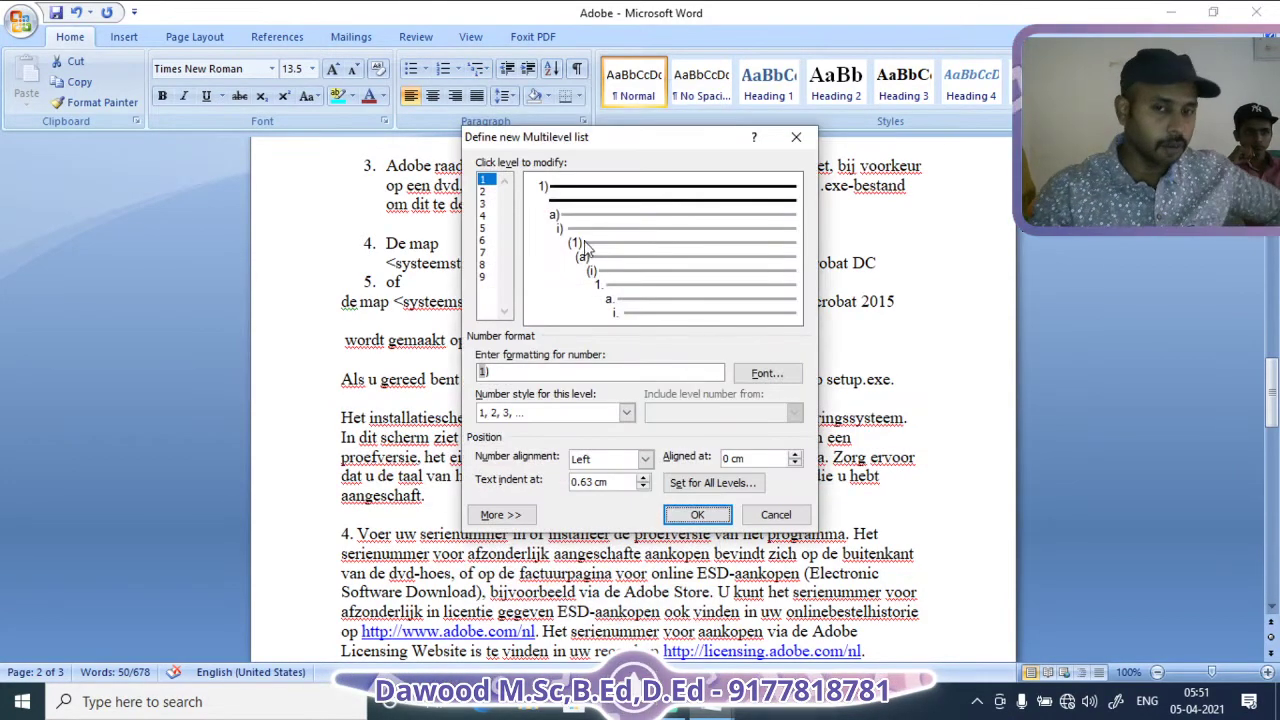
# Set the number font of level 4 in the new multilevel list to Agency FB.
pyautogui.click(483, 192)
pyautogui.moveTo(481, 198)
pyautogui.mouseDown()
pyautogui.moveTo(486, 306)
pyautogui.moveTo(492, 163)
pyautogui.moveTo(489, 190)
pyautogui.mouseUp()
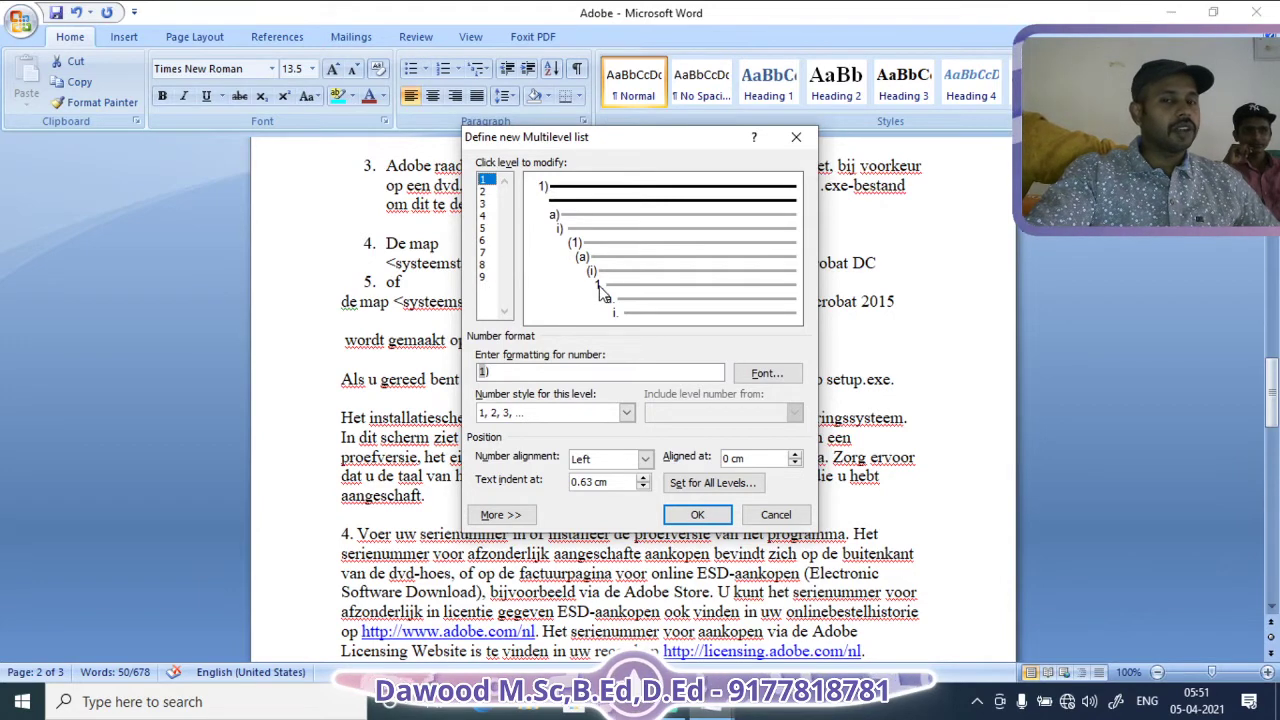
pyautogui.click(488, 216)
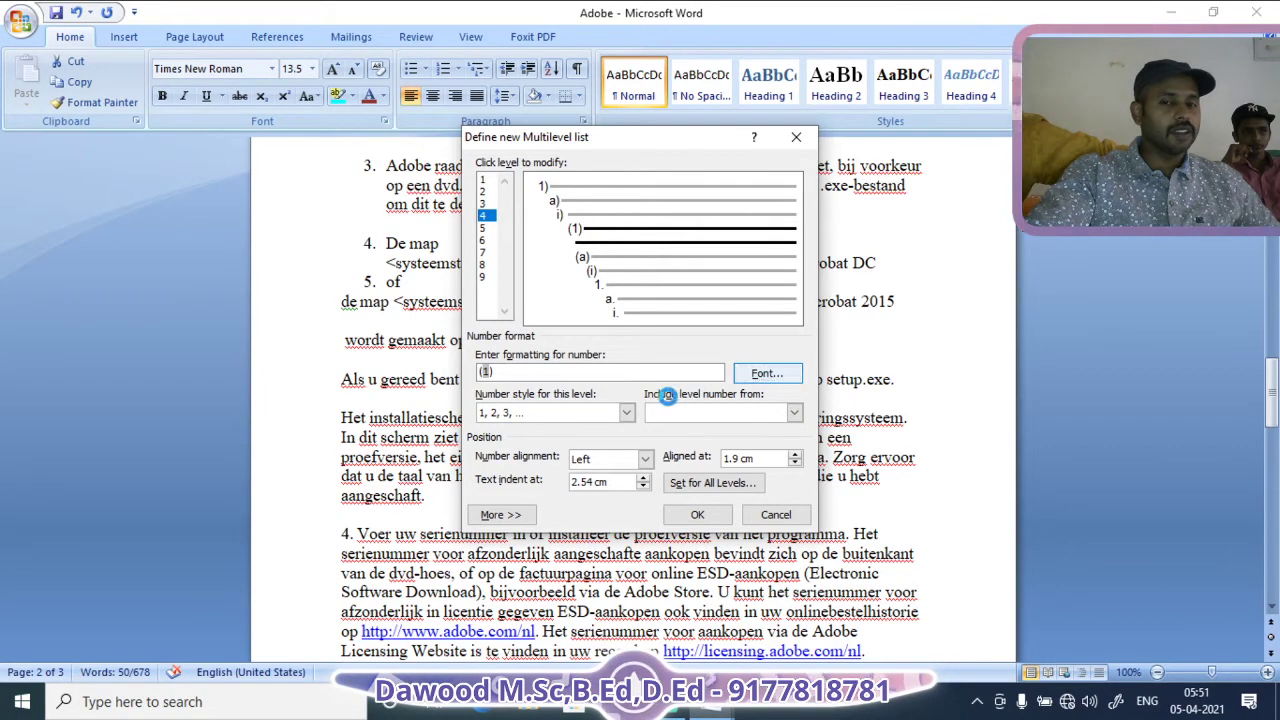
pyautogui.click(748, 378)
pyautogui.click(452, 258)
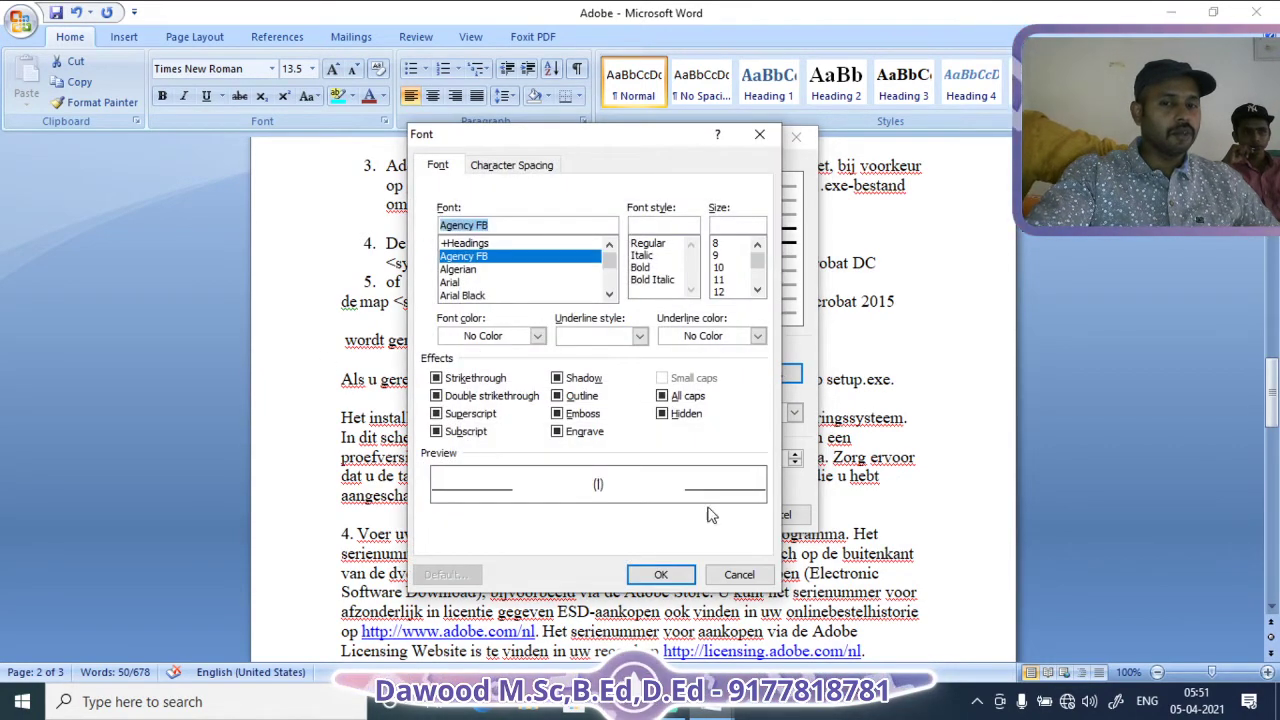
pyautogui.click(664, 574)
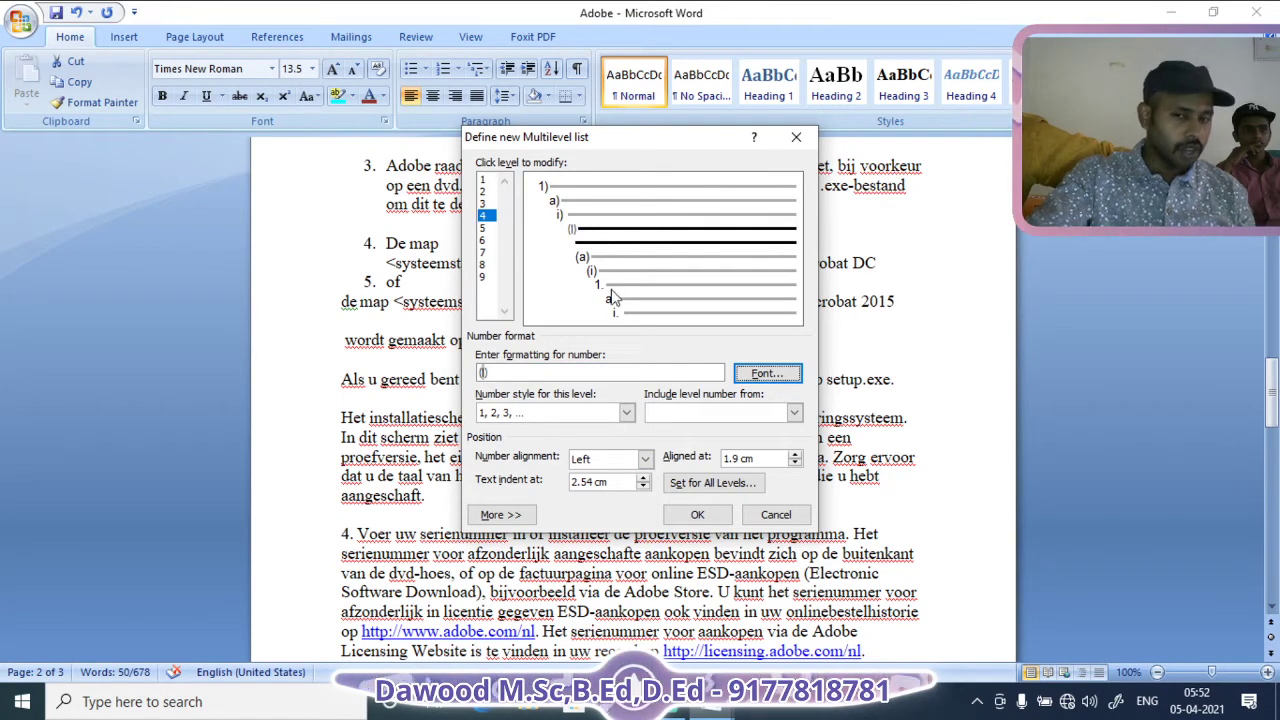
# Set the number position of level 4 to be aligned at 2.2 cm.
pyautogui.click(795, 457)
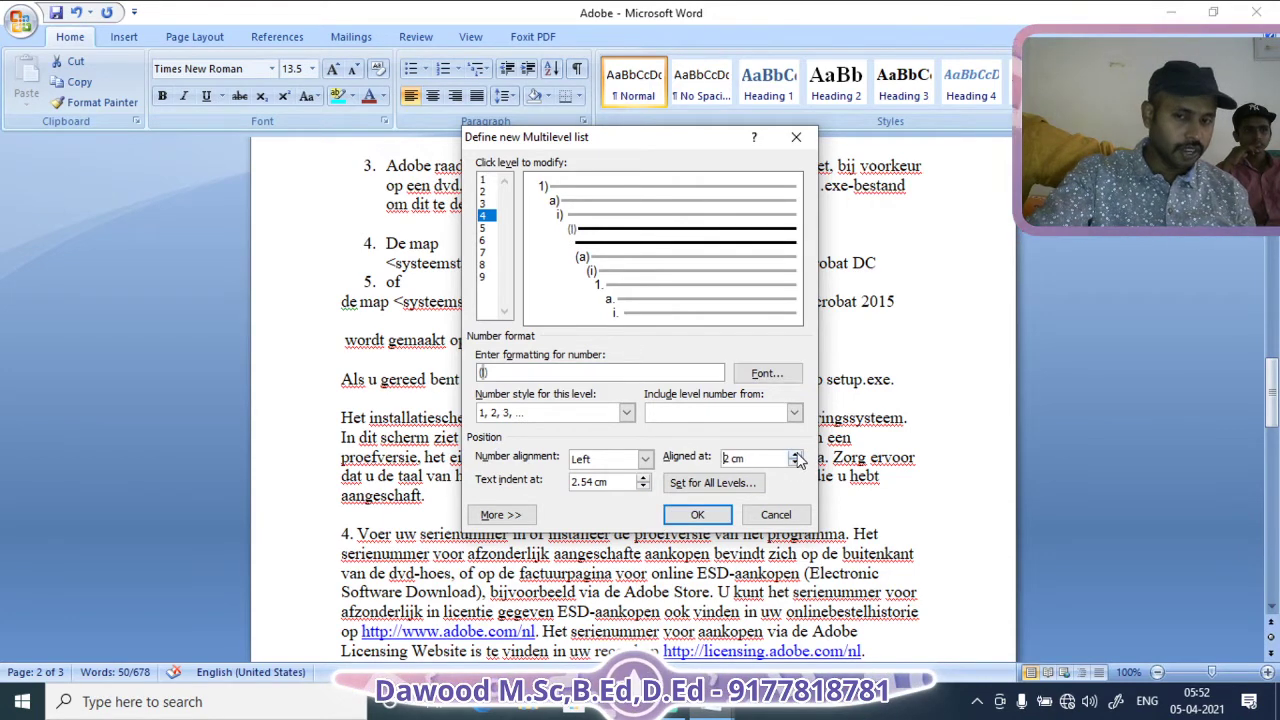
pyautogui.click(795, 457)
pyautogui.click(795, 457)
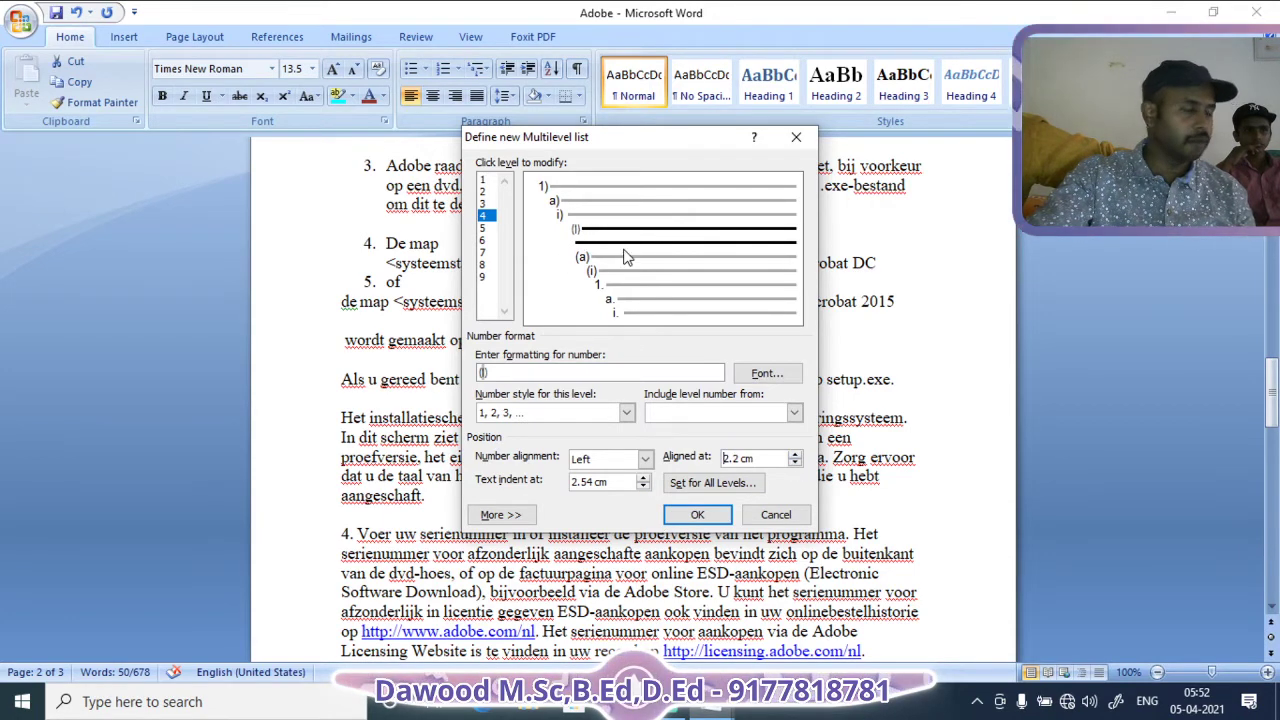
# Set level 2 of the multilevel list to align at 1.2 cm and apply the list to the paragraph.
pyautogui.click(483, 191)
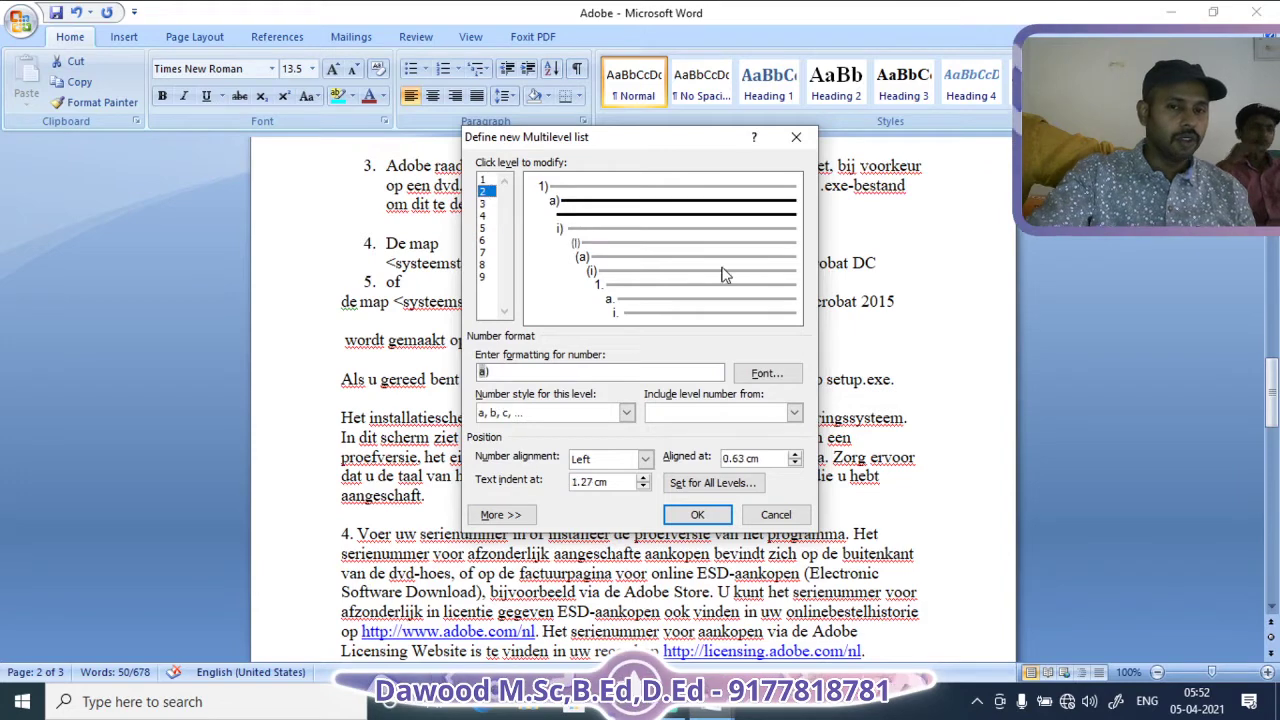
pyautogui.click(795, 455)
pyautogui.click(795, 455)
pyautogui.click(795, 455)
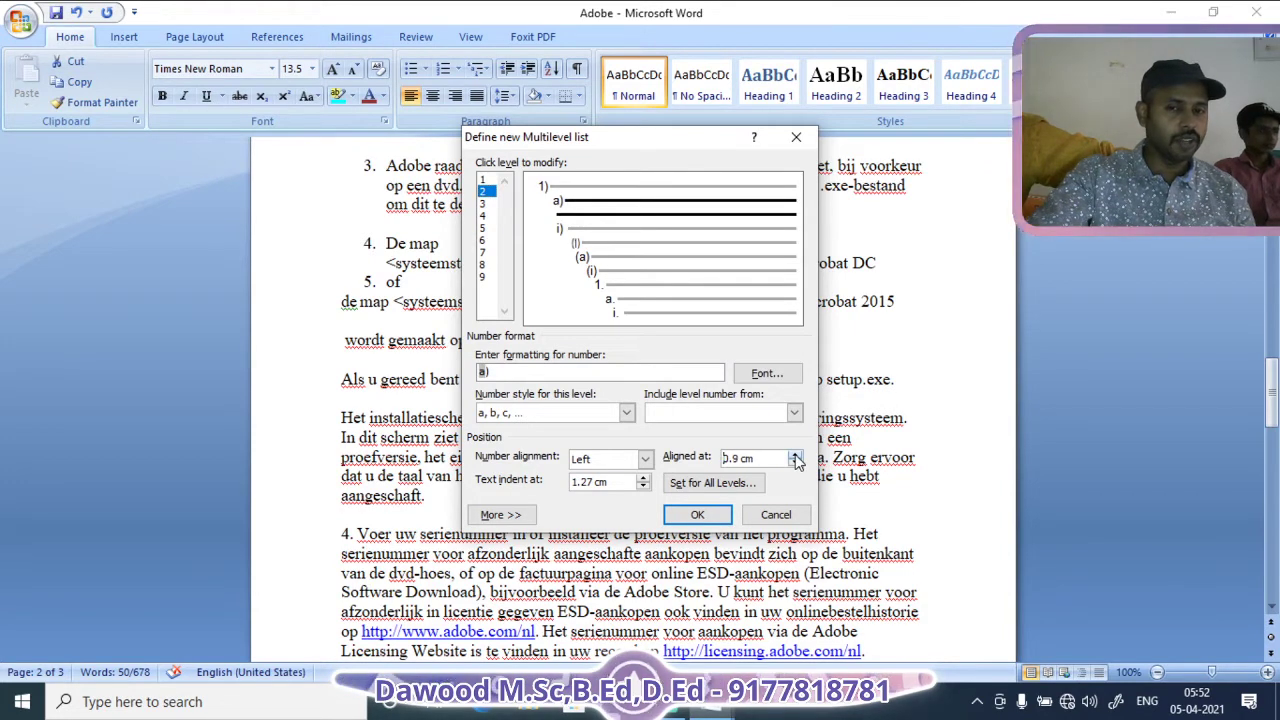
pyautogui.click(795, 455)
pyautogui.click(795, 455)
pyautogui.click(795, 455)
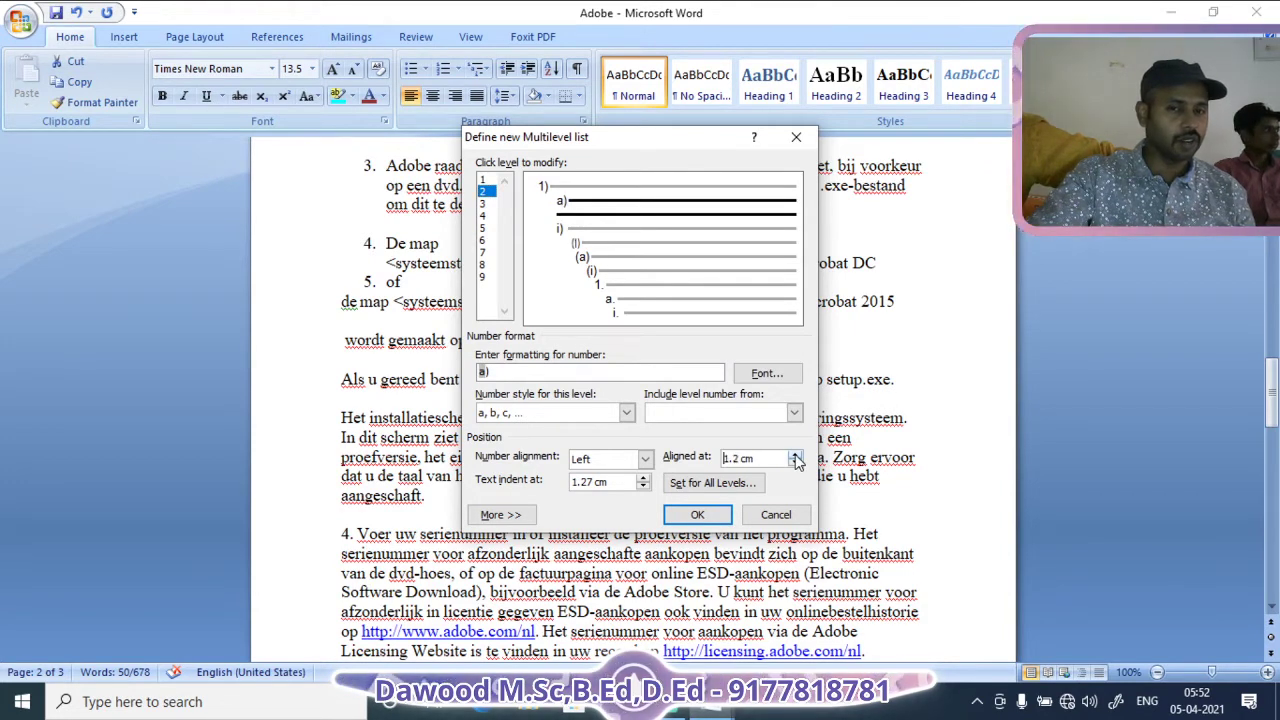
pyautogui.click(697, 514)
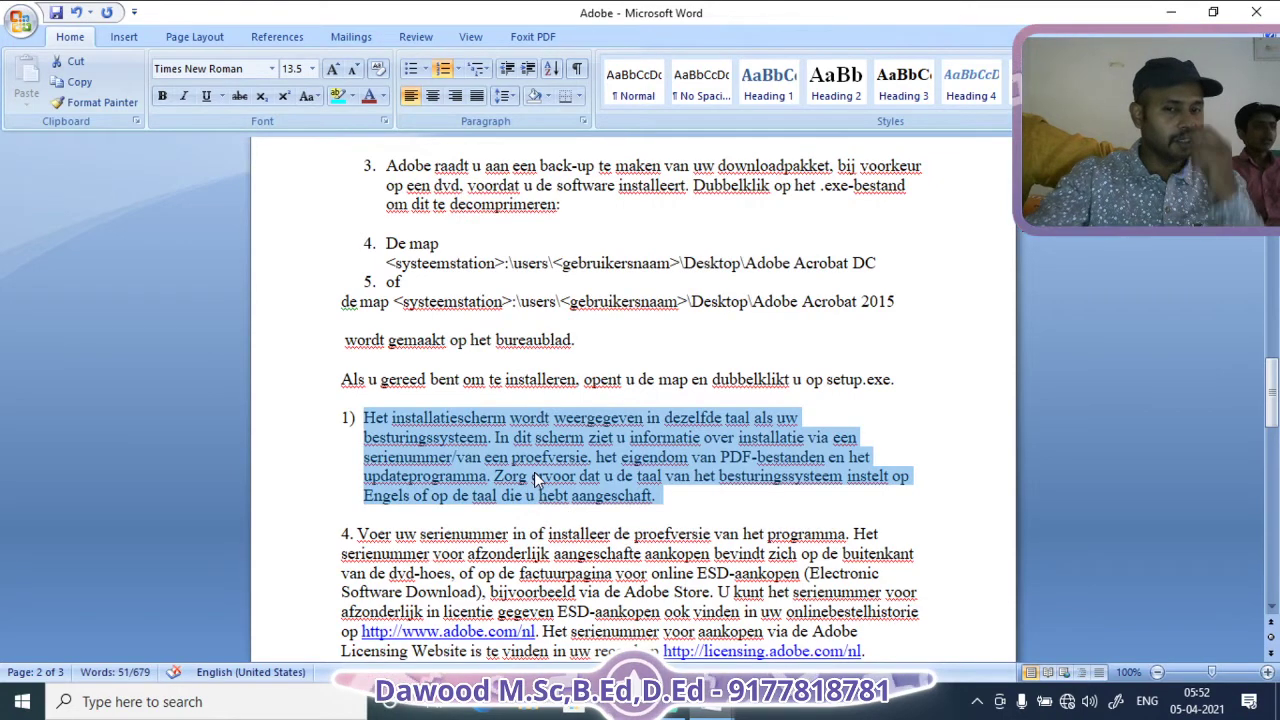
# Increase the indent of the "1)" list item that starts with "Het installatiescherm".
pyautogui.click(376, 438)
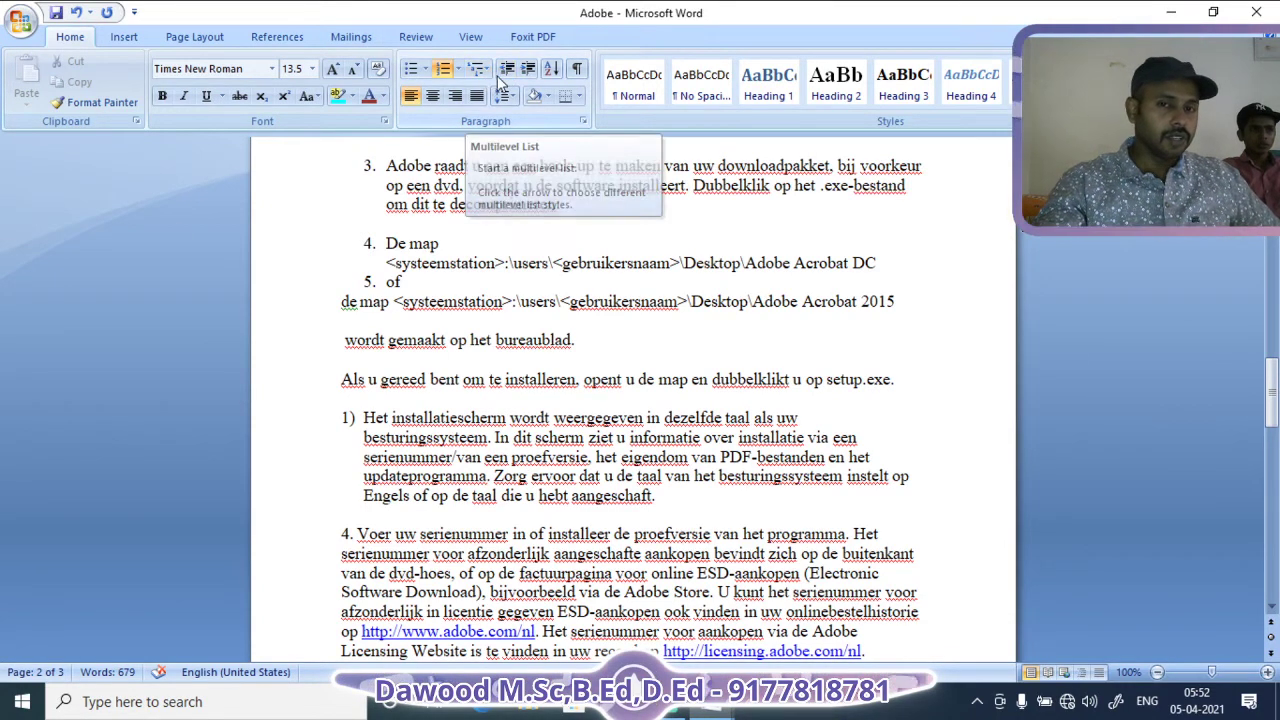
pyautogui.click(392, 398)
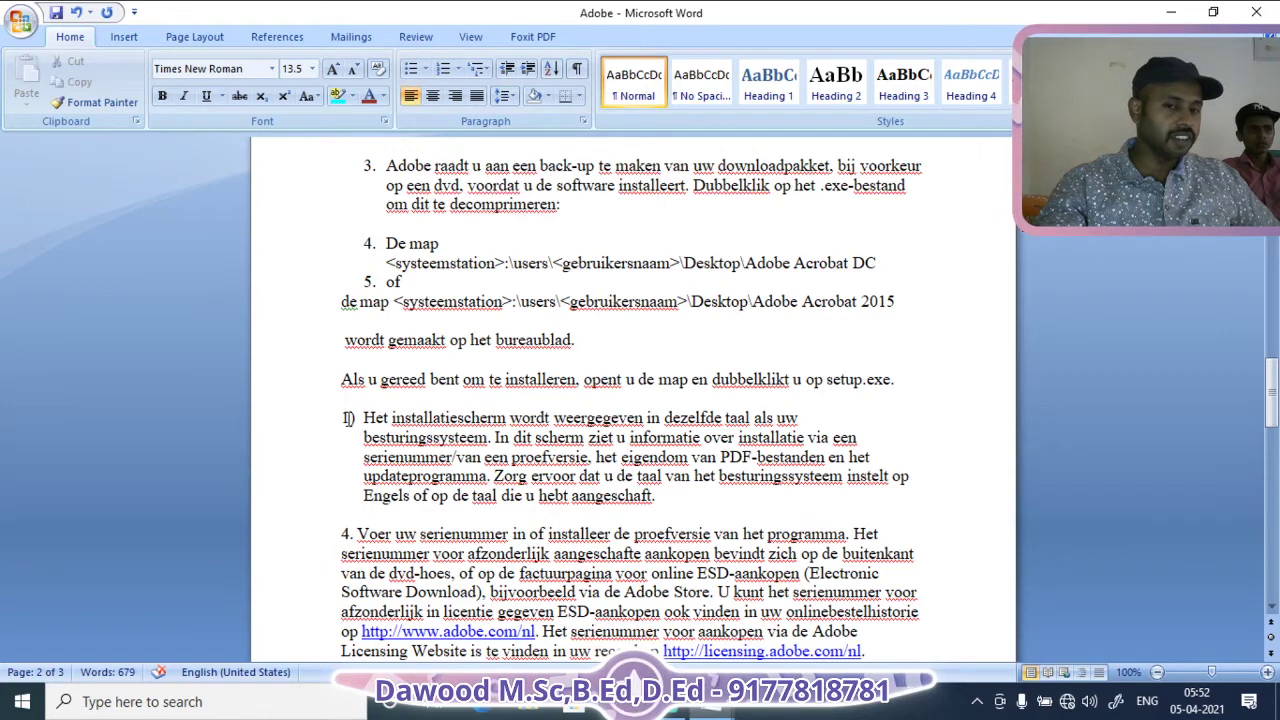
pyautogui.click(348, 418)
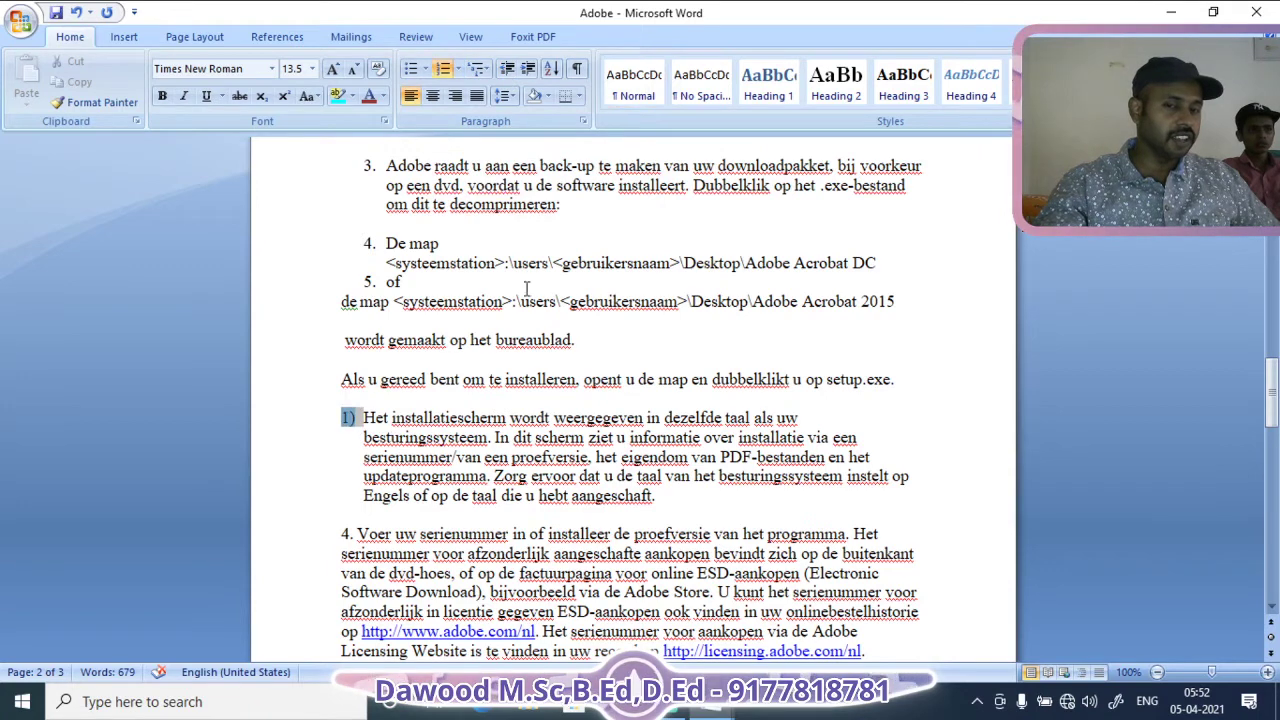
pyautogui.click(527, 72)
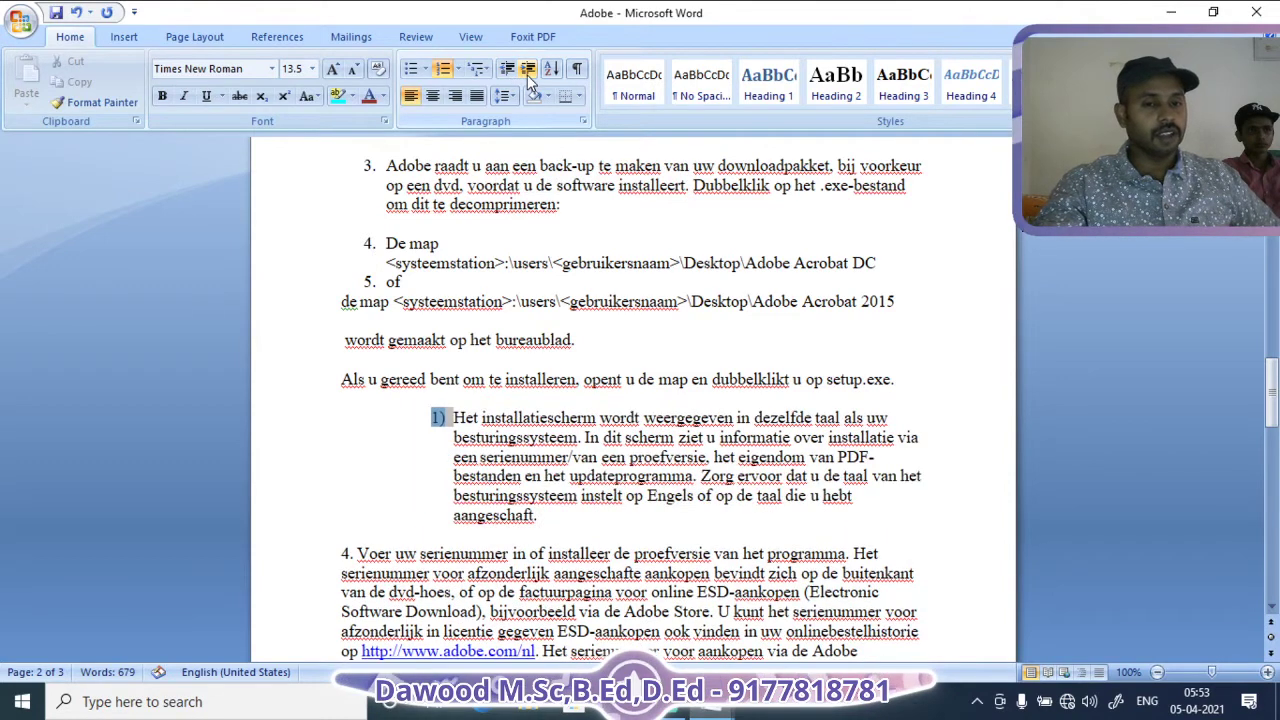
# Change the "Het installatiescherm" item to a round bullet and decrease its indent back to the page margin.
pyautogui.scroll(-2, 441, 343)
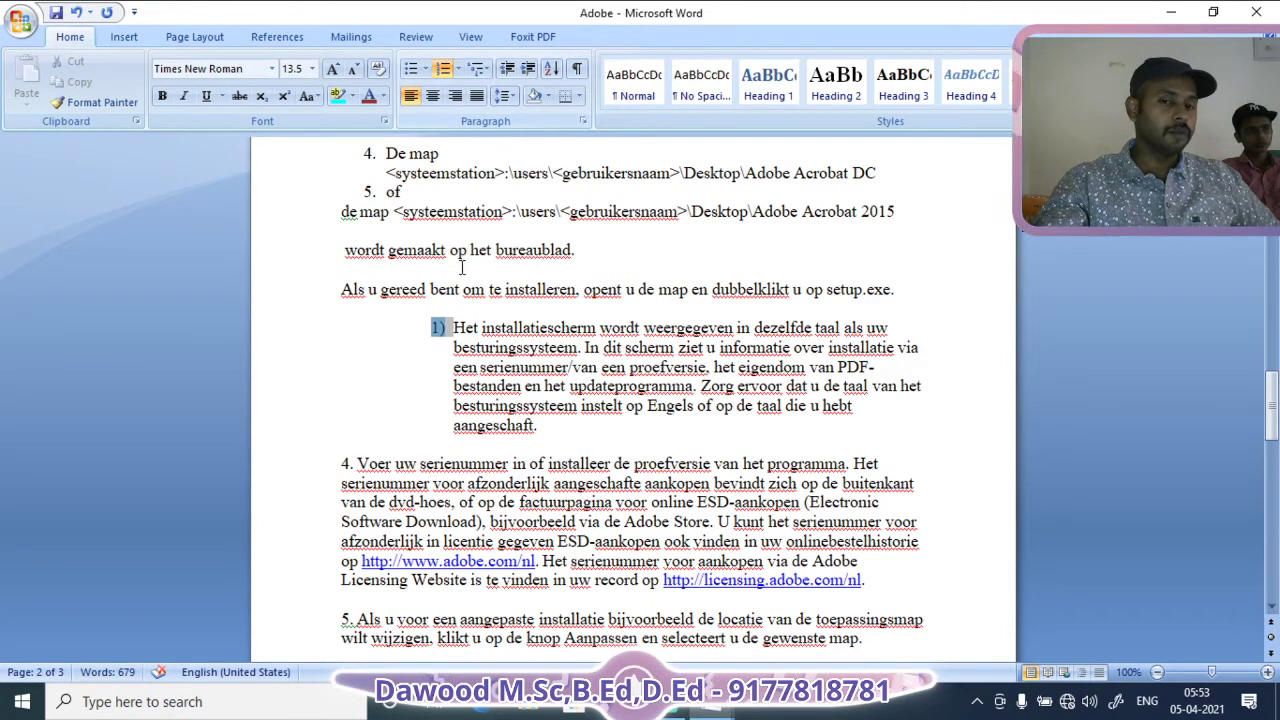
pyautogui.click(410, 68)
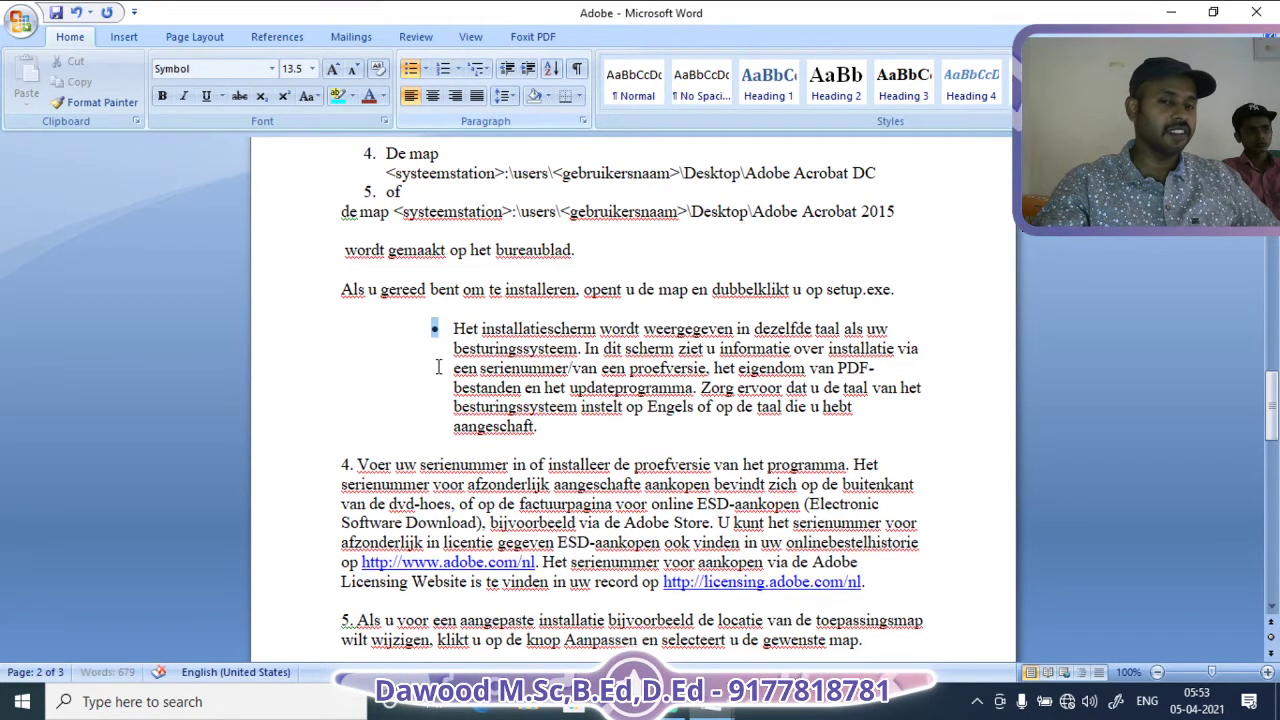
pyautogui.scroll(-2, 422, 318)
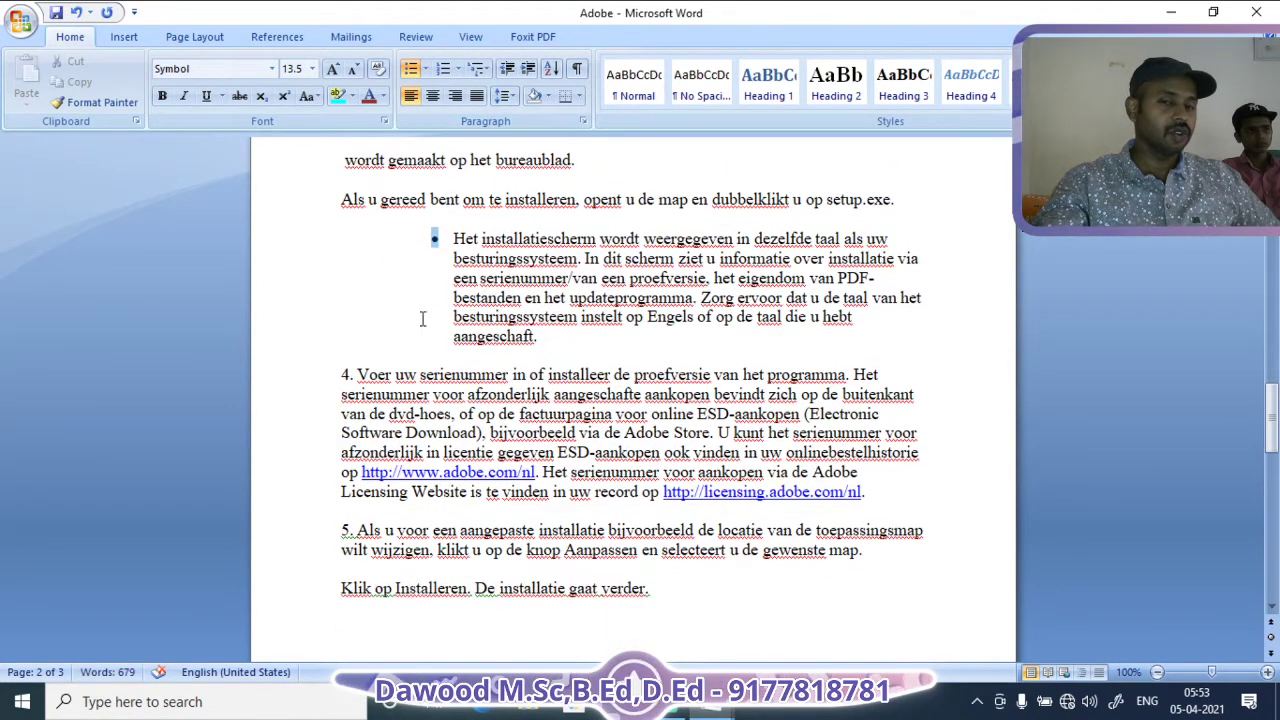
pyautogui.click(507, 68)
pyautogui.click(455, 297)
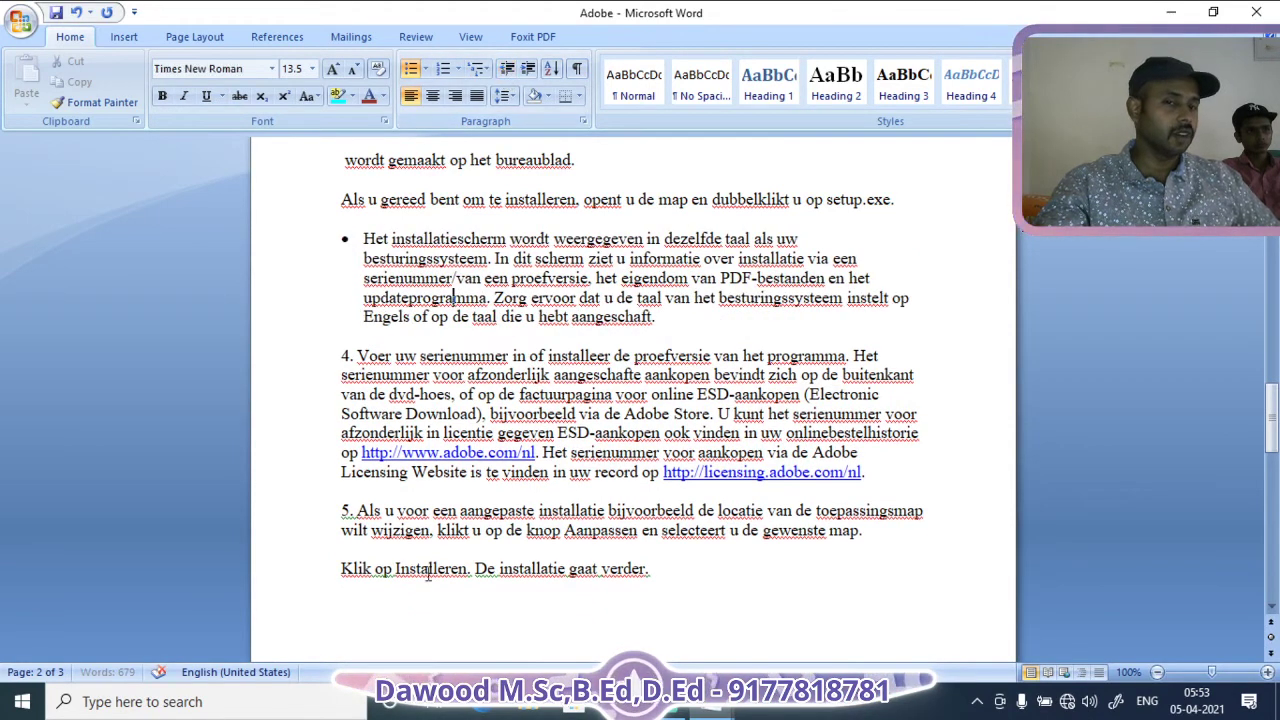
# Increase the indent of paragraph 4, "Voer uw serienummer in", by several levels.
pyautogui.scroll(-3, 434, 543)
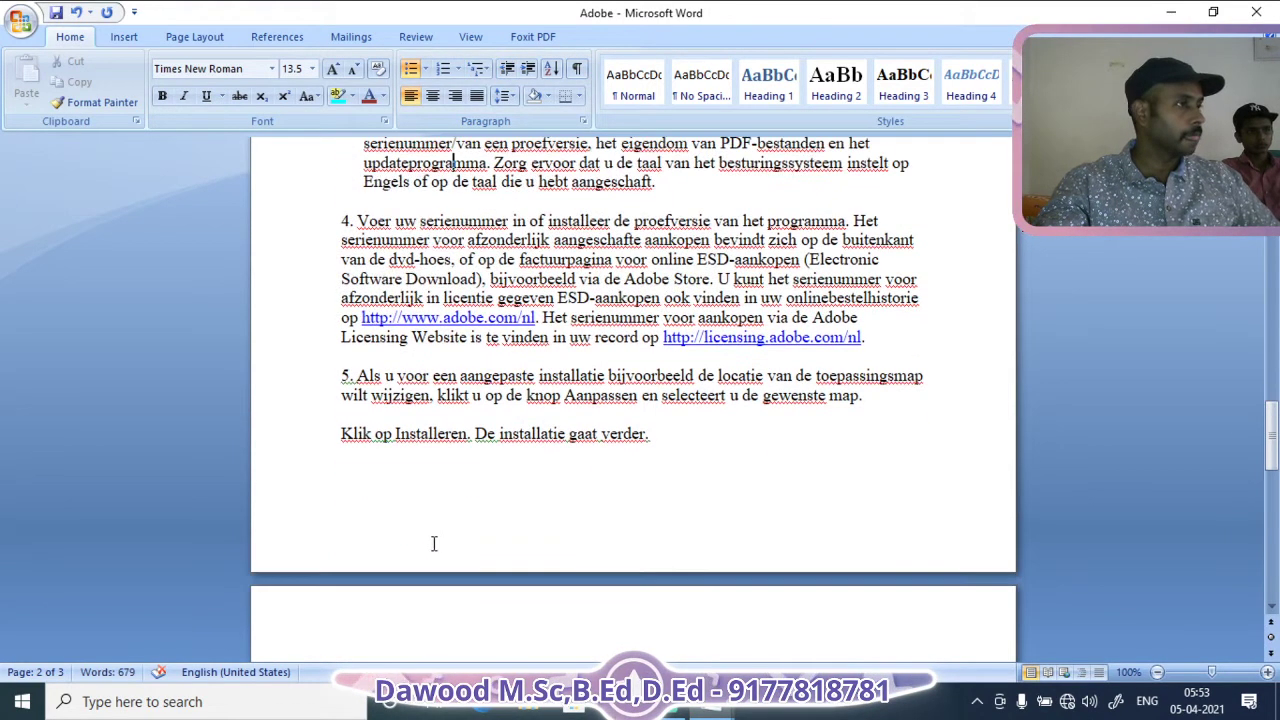
pyautogui.click(345, 220)
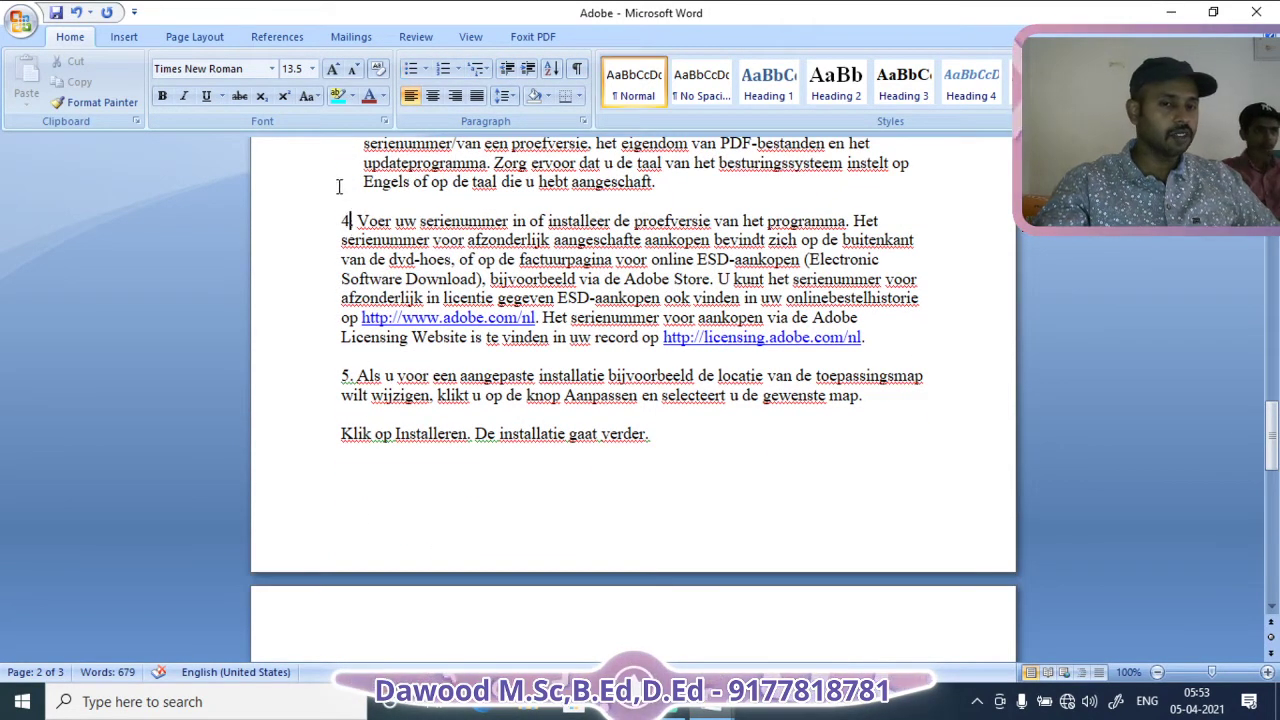
pyautogui.click(528, 68)
pyautogui.click(528, 68)
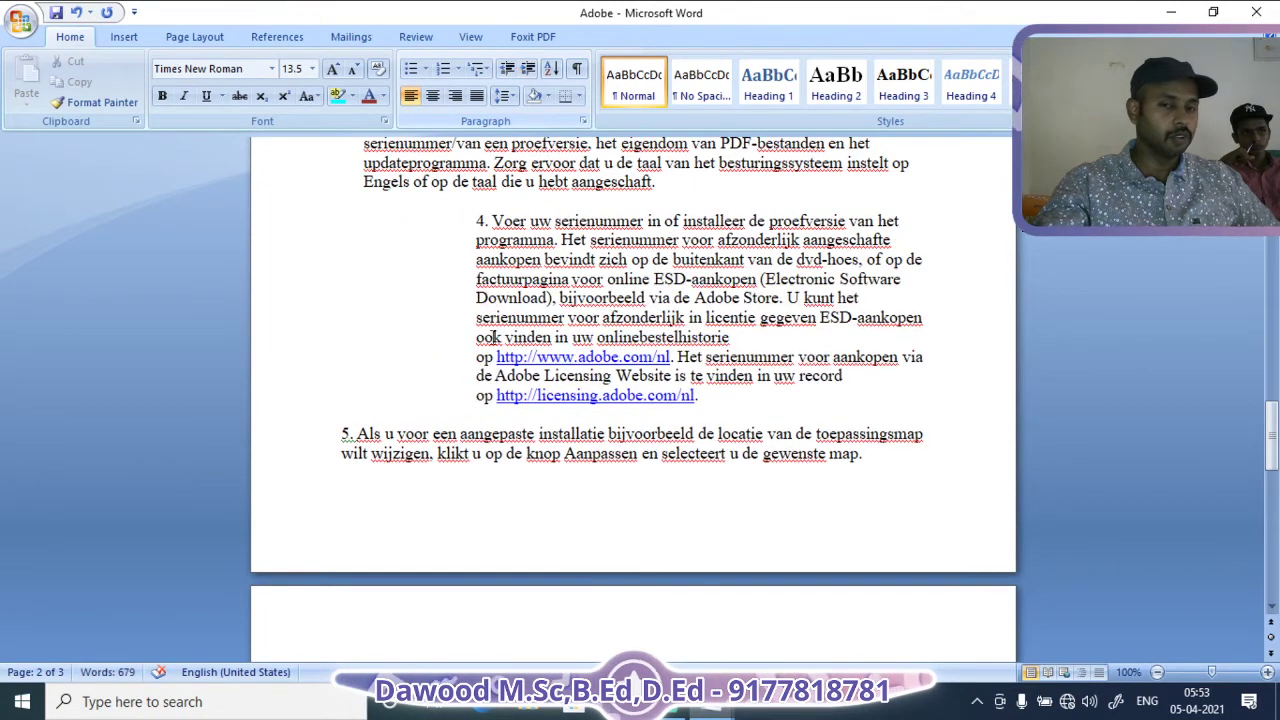
# Increase the indent of paragraph 5 and of the "Klik op Installeren" line by one level each.
pyautogui.scroll(-3, 494, 338)
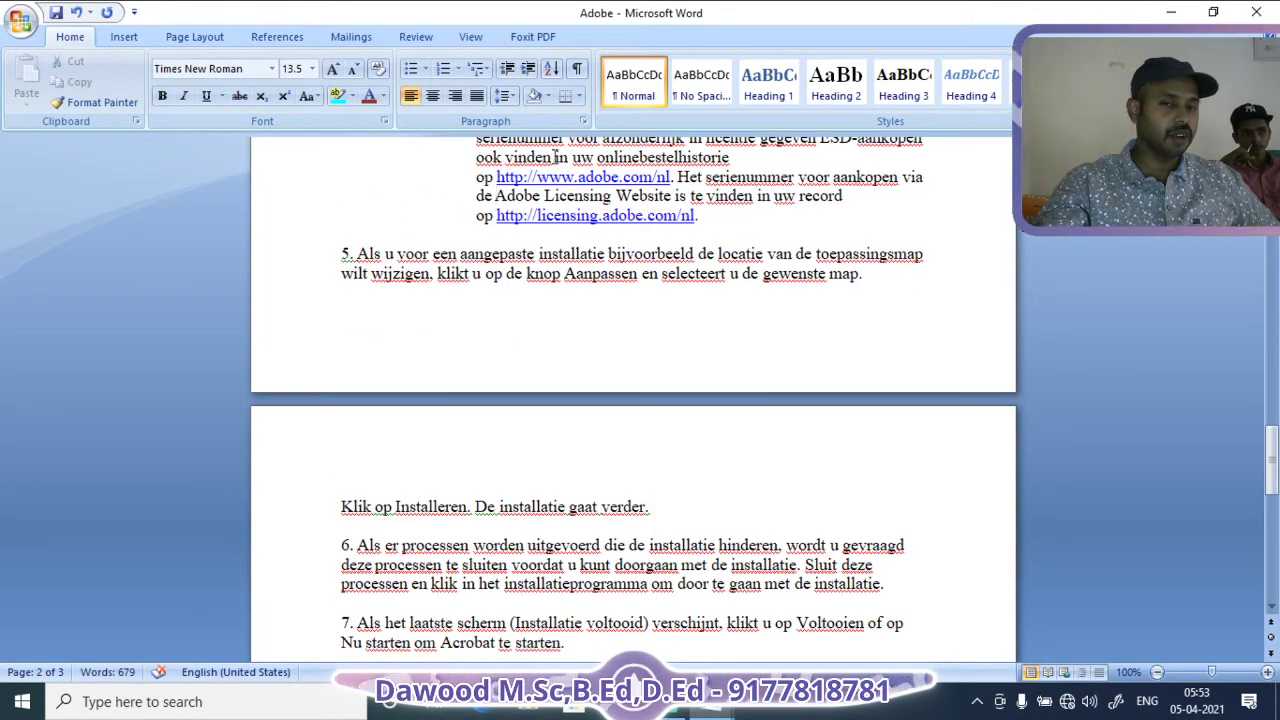
pyautogui.click(342, 254)
pyautogui.click(528, 68)
pyautogui.scroll(-3, 542, 399)
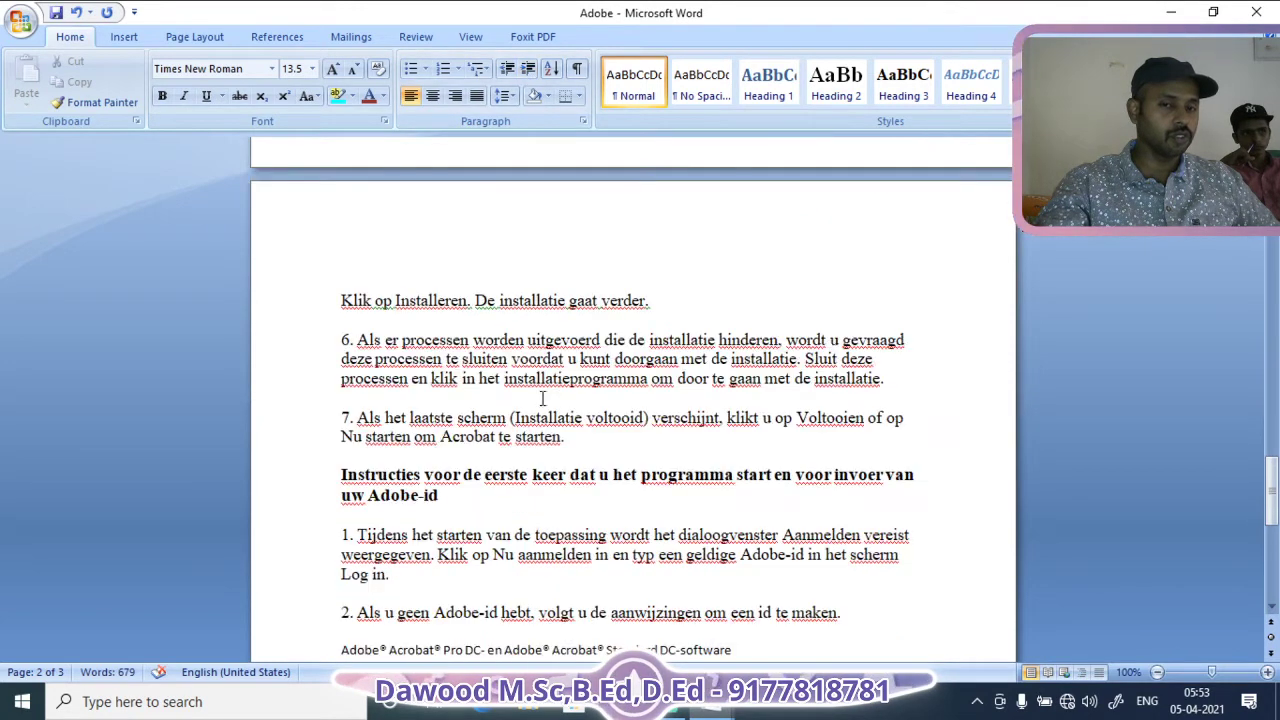
pyautogui.click(528, 68)
pyautogui.scroll(2, 570, 305)
pyautogui.scroll(3, 570, 305)
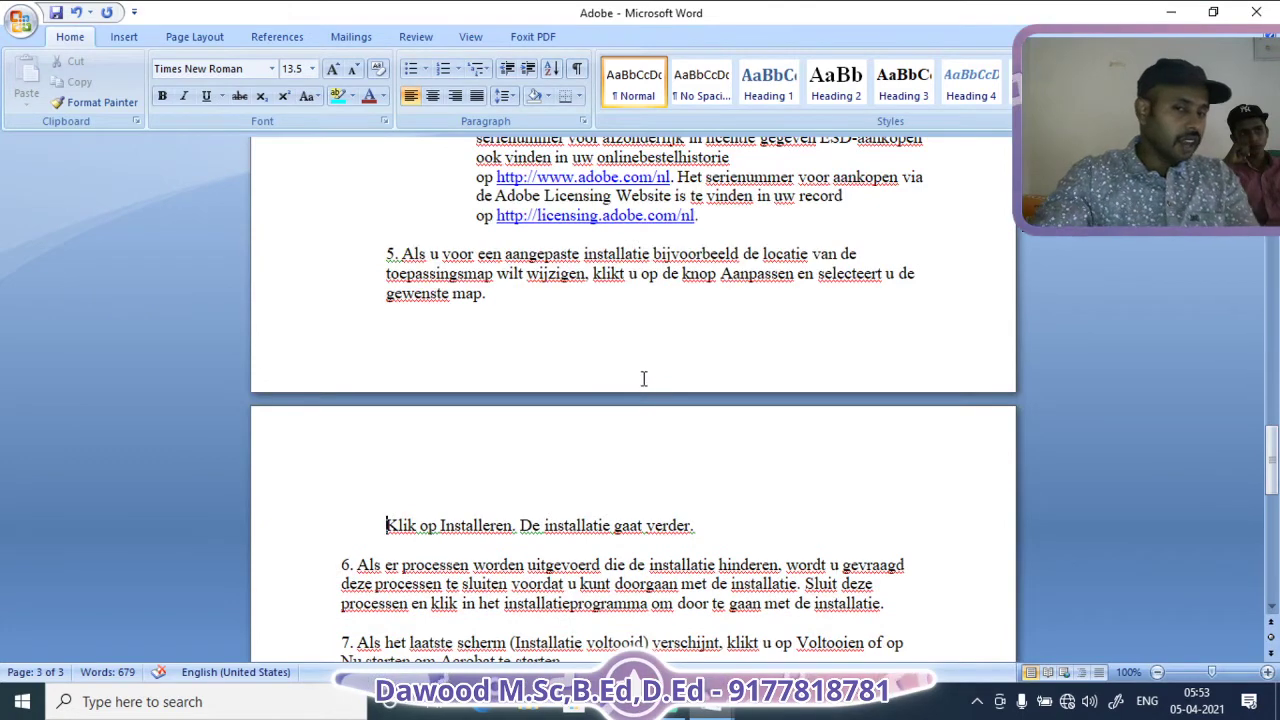
pyautogui.scroll(2, 650, 372)
pyautogui.scroll(3, 653, 425)
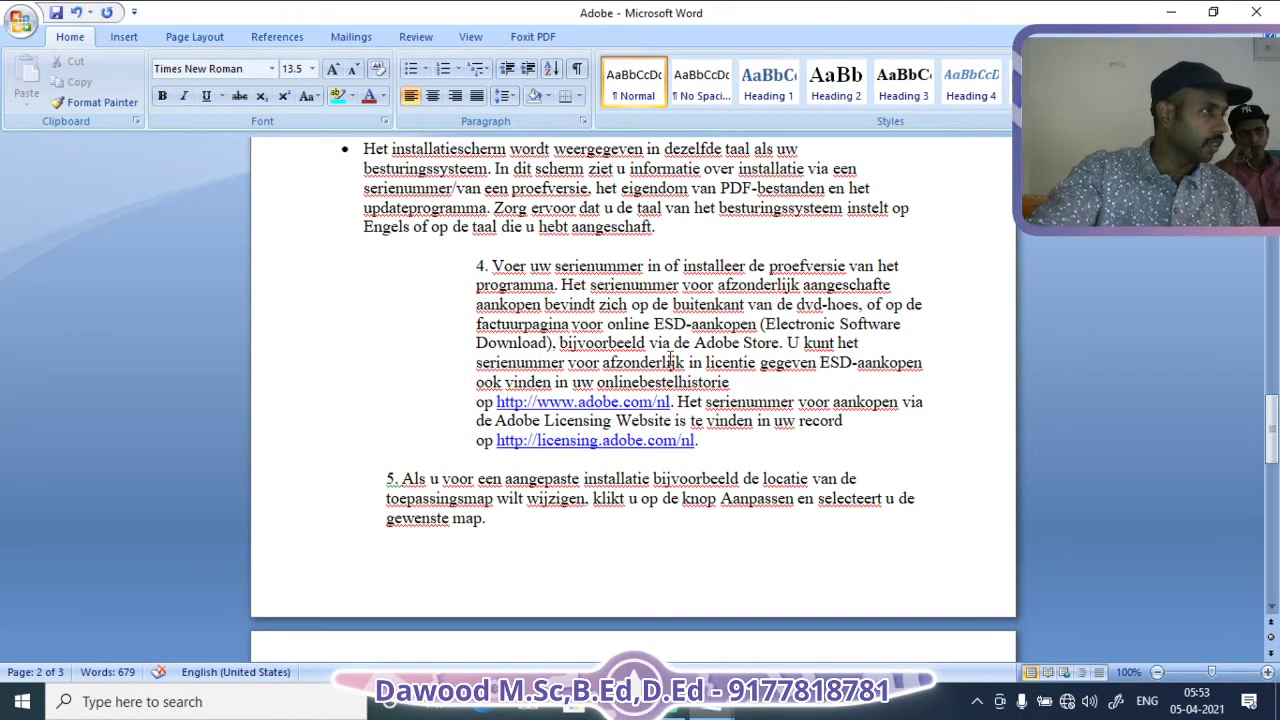
pyautogui.scroll(1, 615, 285)
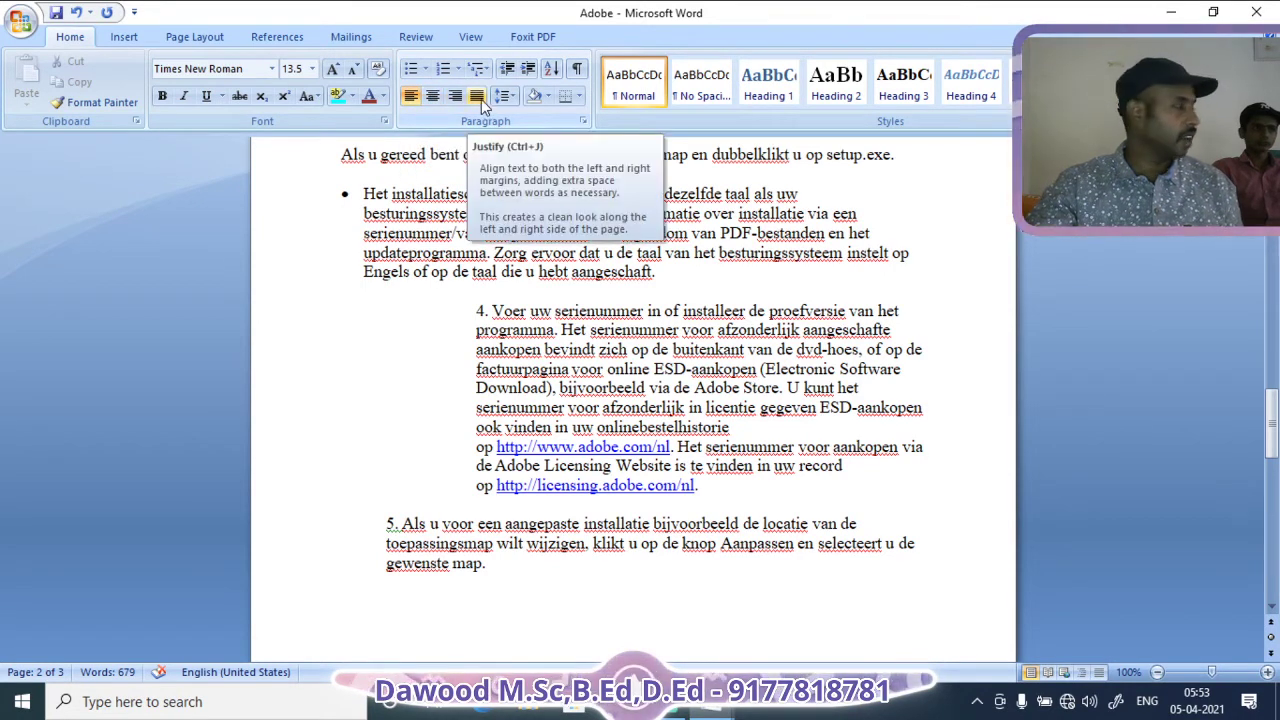
pyautogui.scroll(2, 480, 430)
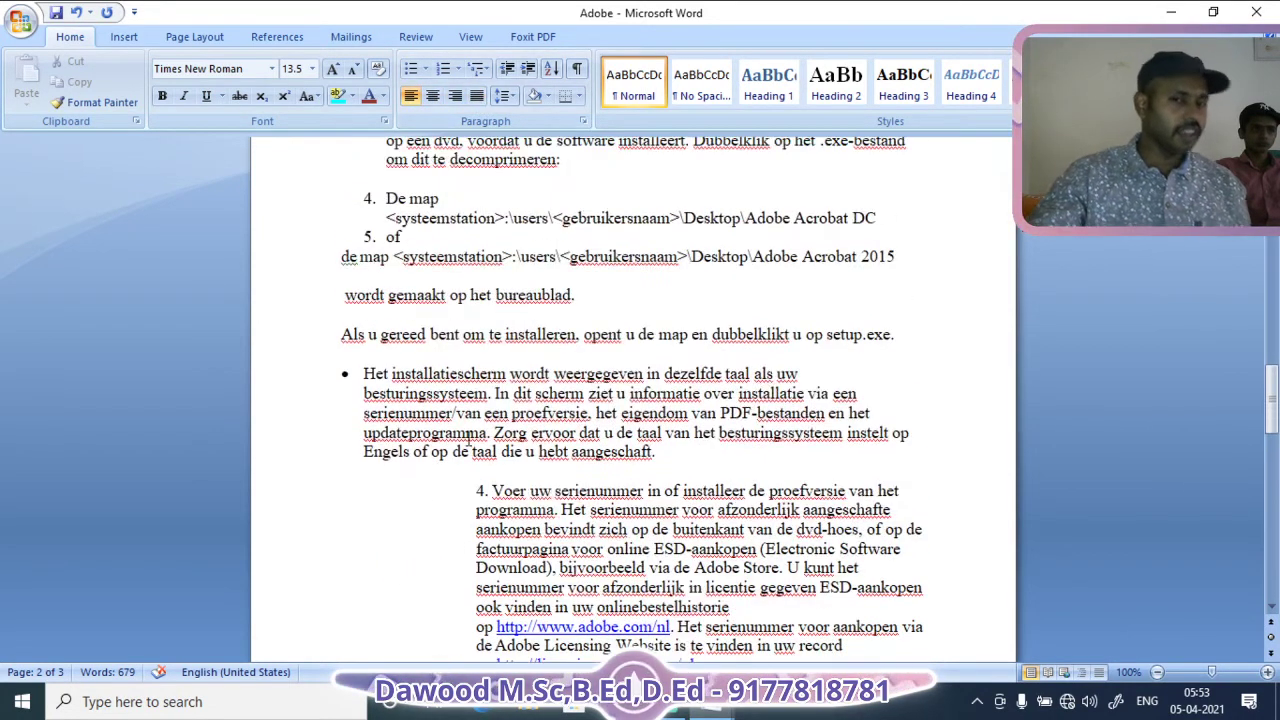
# Add a new paragraph at the end of the document with the sample text "shjaghjasgjgsgfga".
pyautogui.scroll(-10, 480, 430)
pyautogui.scroll(-7, 480, 430)
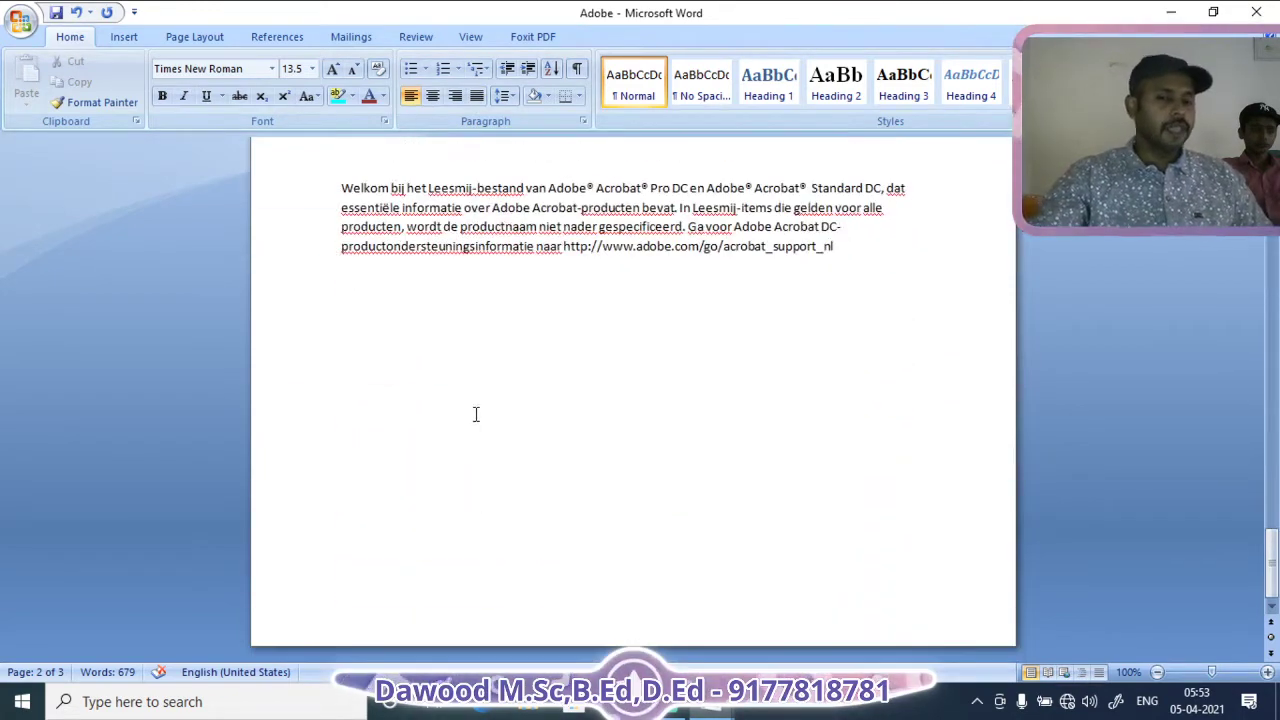
pyautogui.press('Return')
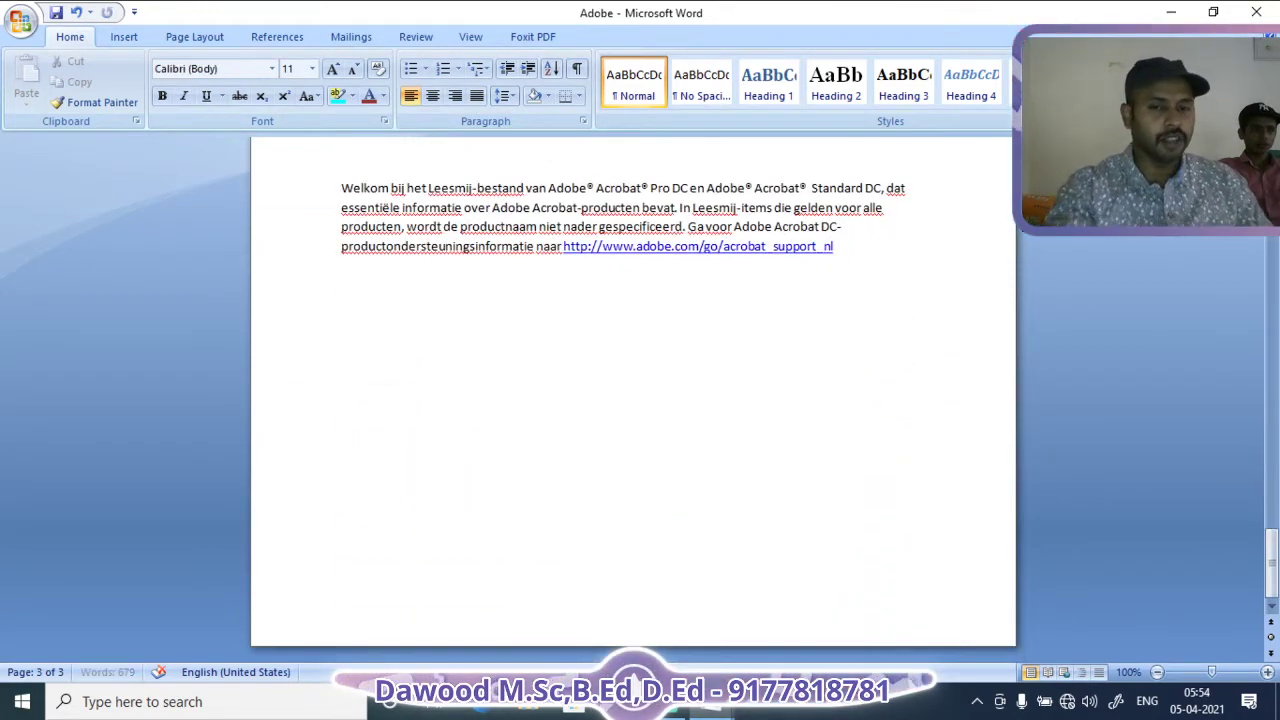
pyautogui.write('shjaghjasgjgsgfga')
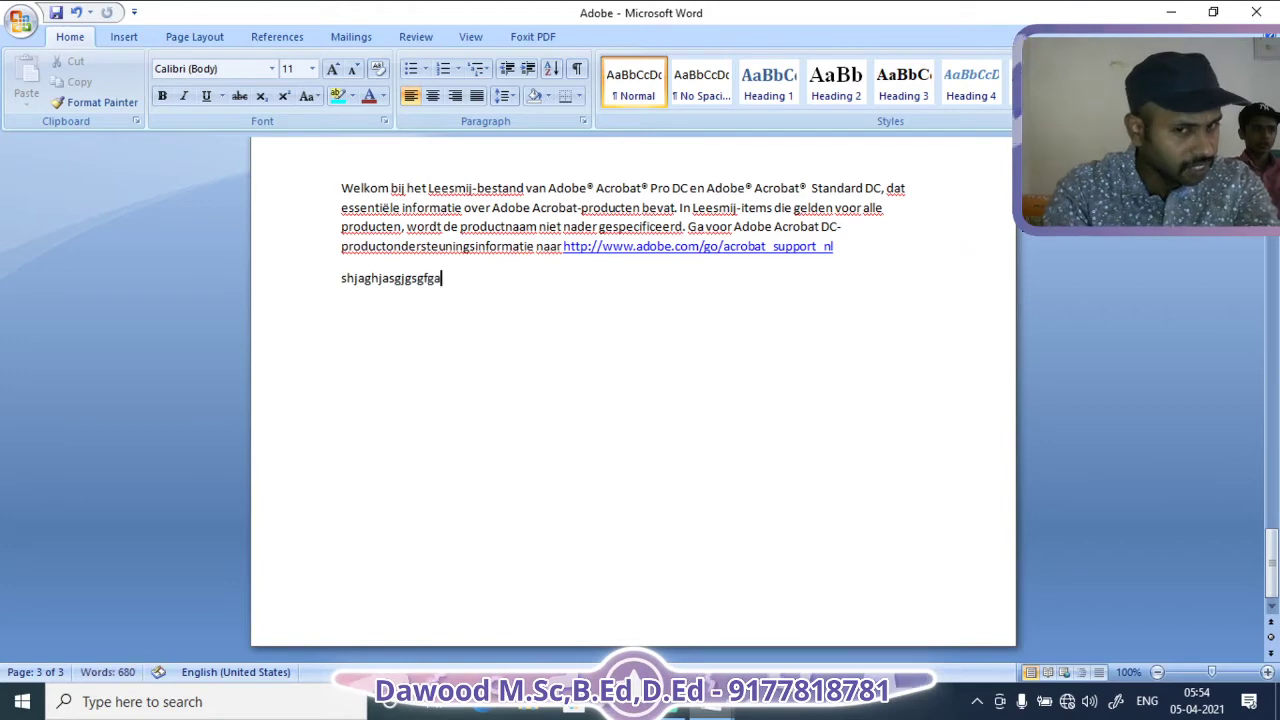
# Center the last paragraph and add "sgsgagsagaskkuy" to its sample text, and right-align it while adding more random letters.
pyautogui.click(432, 96)
pyautogui.write('sgsga')
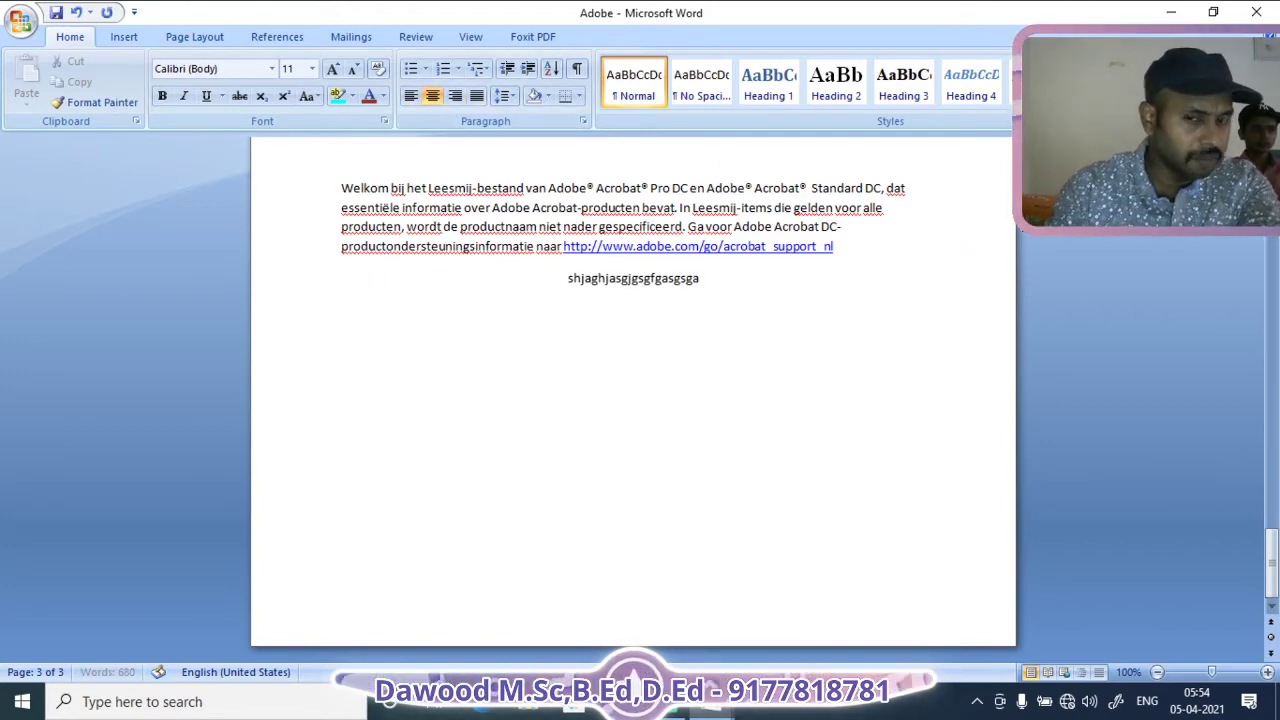
pyautogui.write('gsagaskkuyyyyuruy')
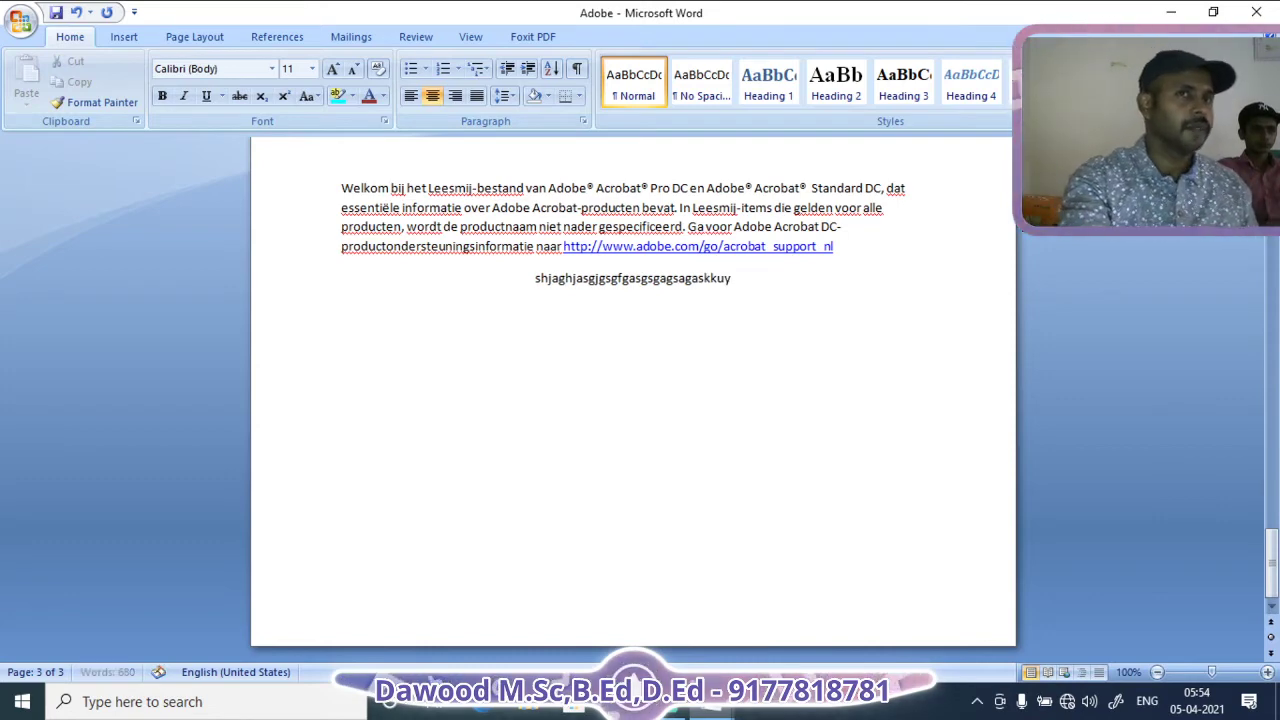
pyautogui.click(455, 96)
pyautogui.write('oiyuituitututuituuituir')
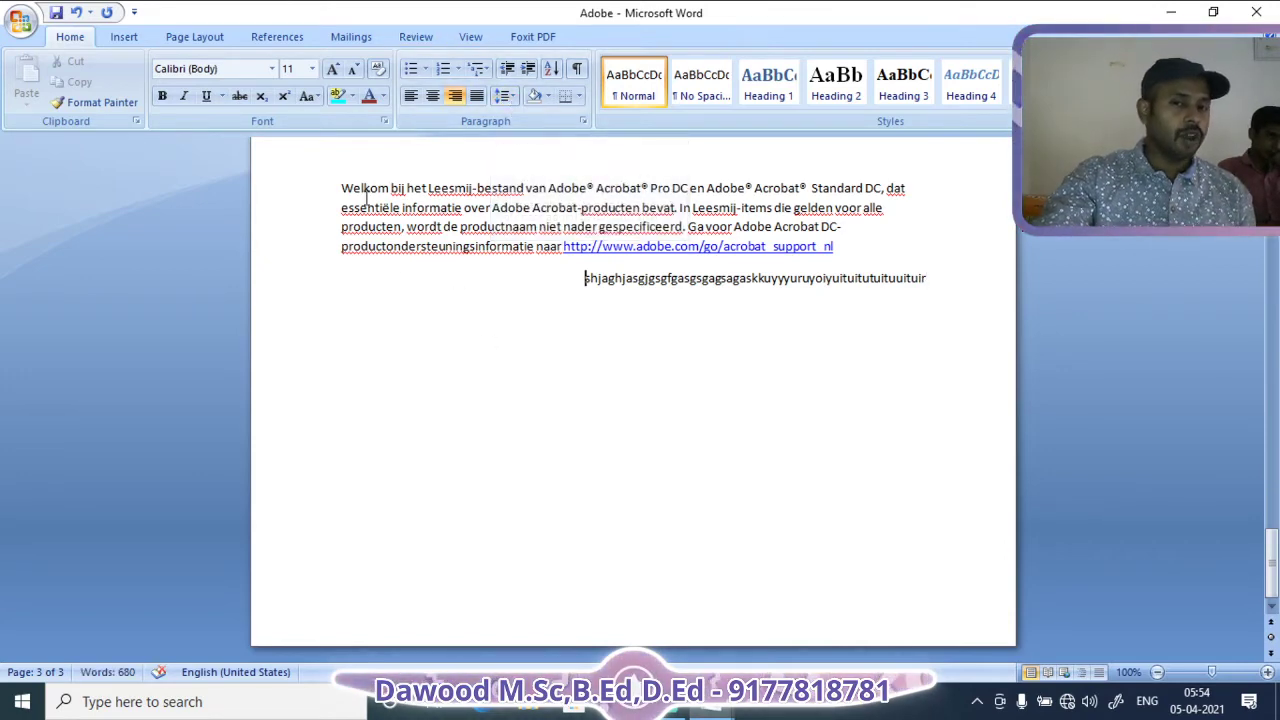
# Try line spacings 1.0, 1.15 and 1.5 on the "Welkom bij het Leesmij-bestand" paragraph and set it to 2.0.
pyautogui.moveTo(341, 188); pyautogui.dragTo(536, 250)
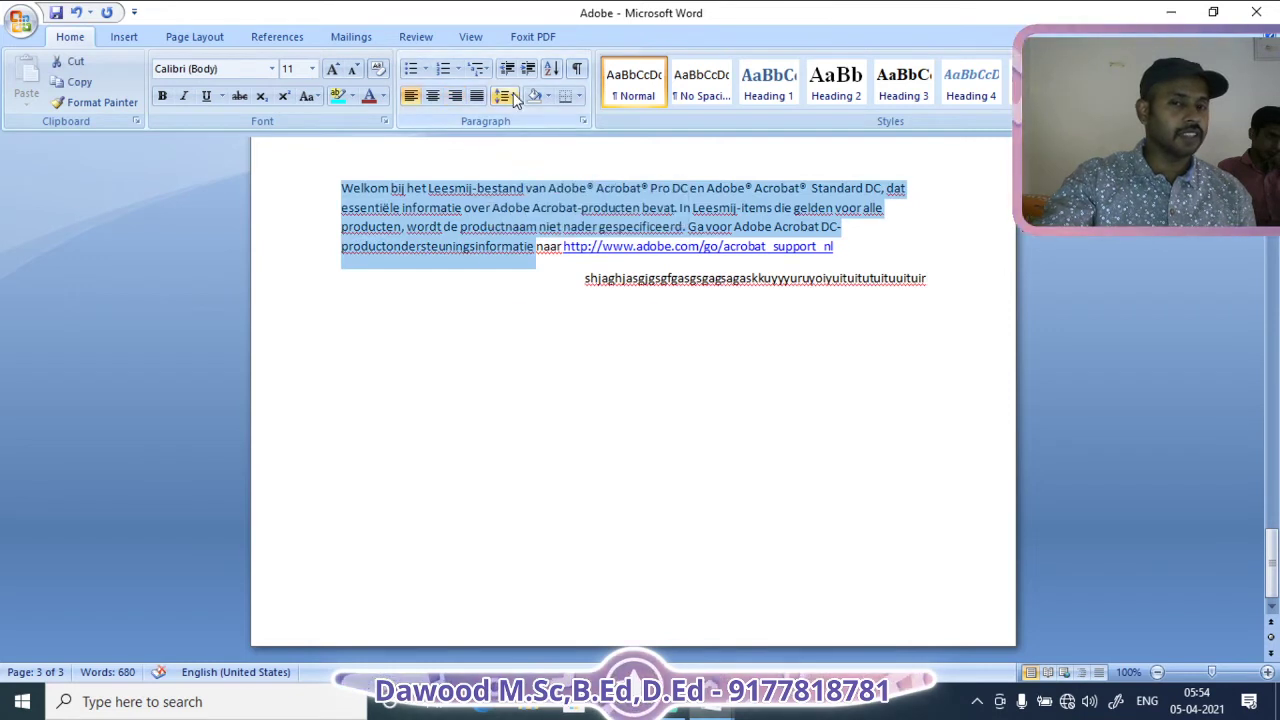
pyautogui.click(514, 94)
pyautogui.click(534, 126)
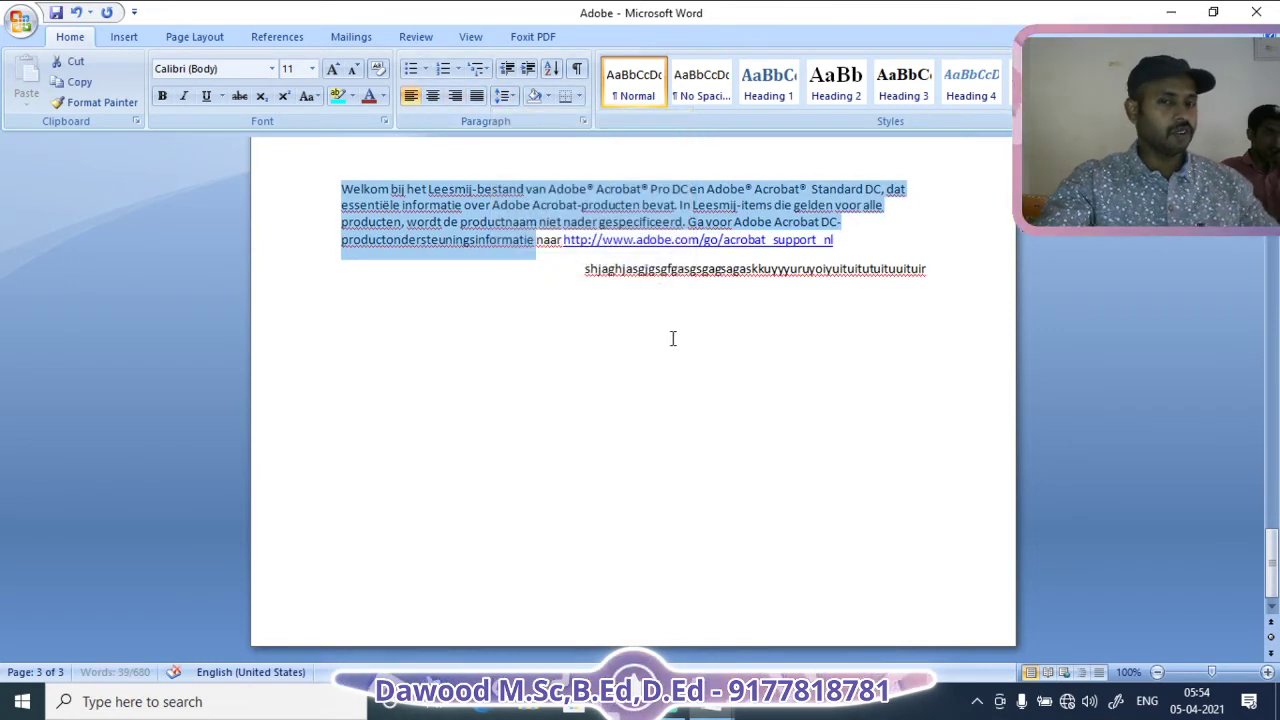
pyautogui.click(505, 95)
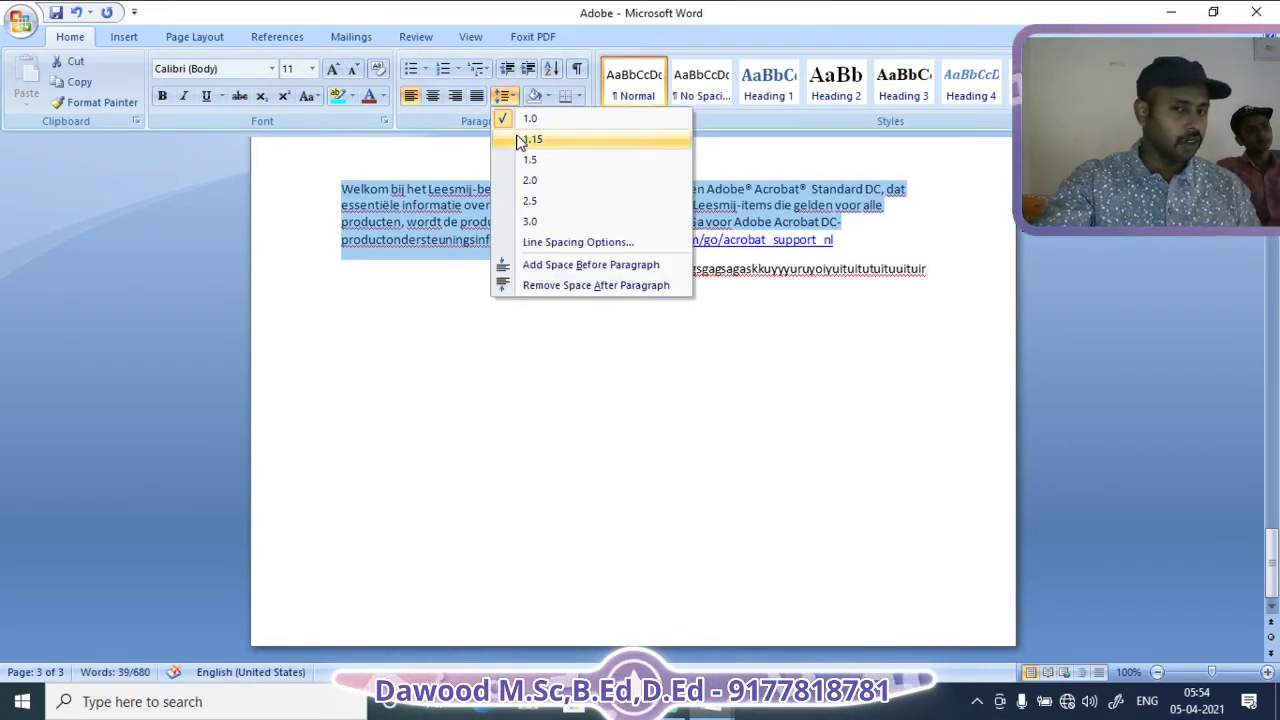
pyautogui.click(519, 141)
pyautogui.click(507, 96)
pyautogui.click(517, 161)
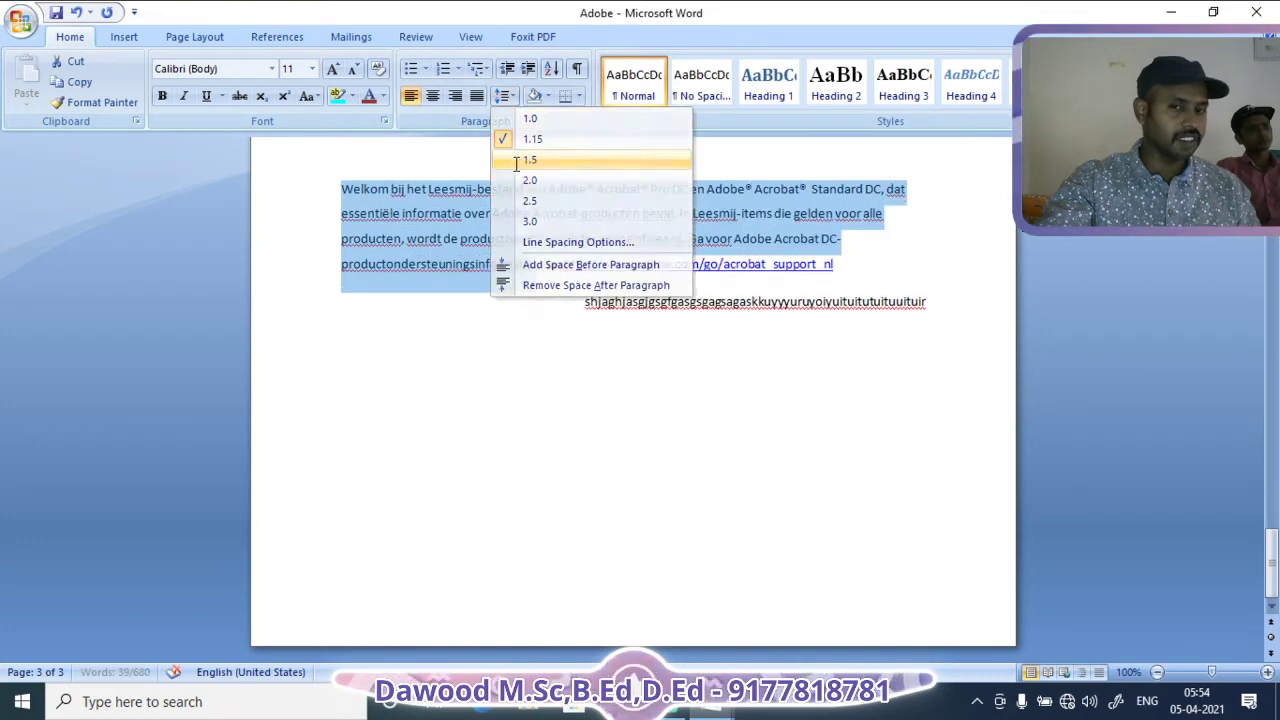
pyautogui.click(507, 95)
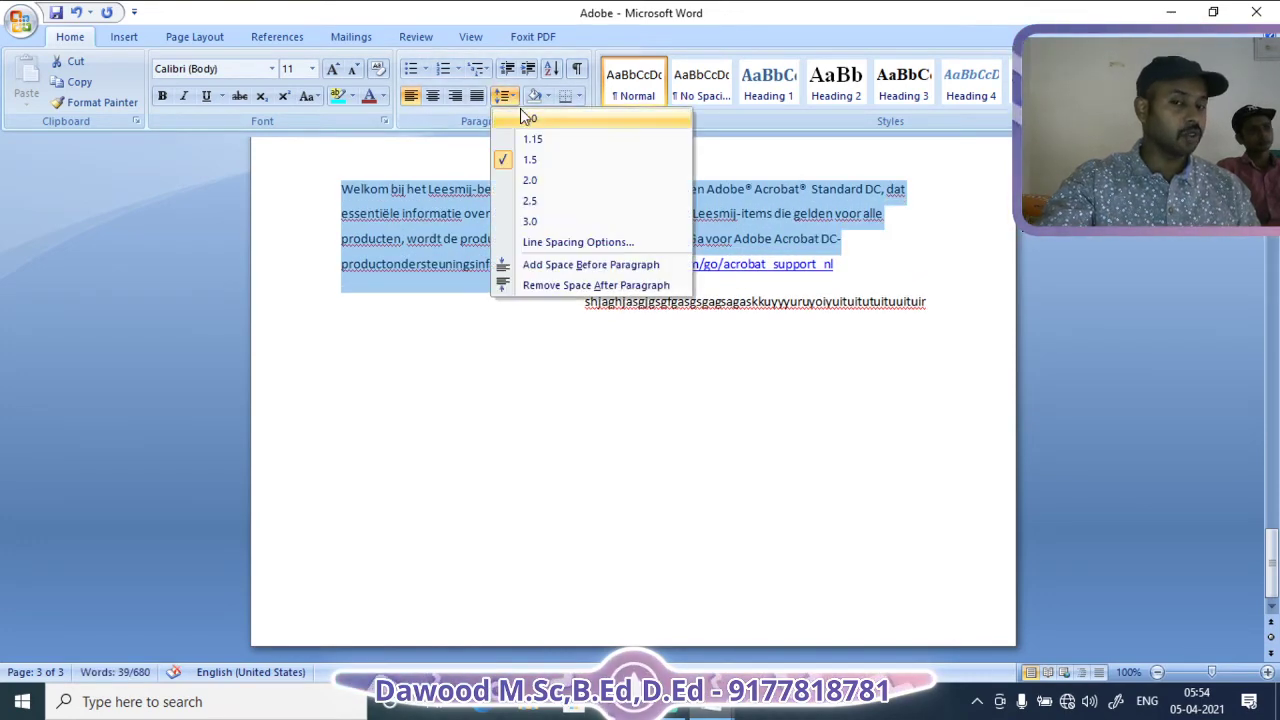
pyautogui.click(572, 181)
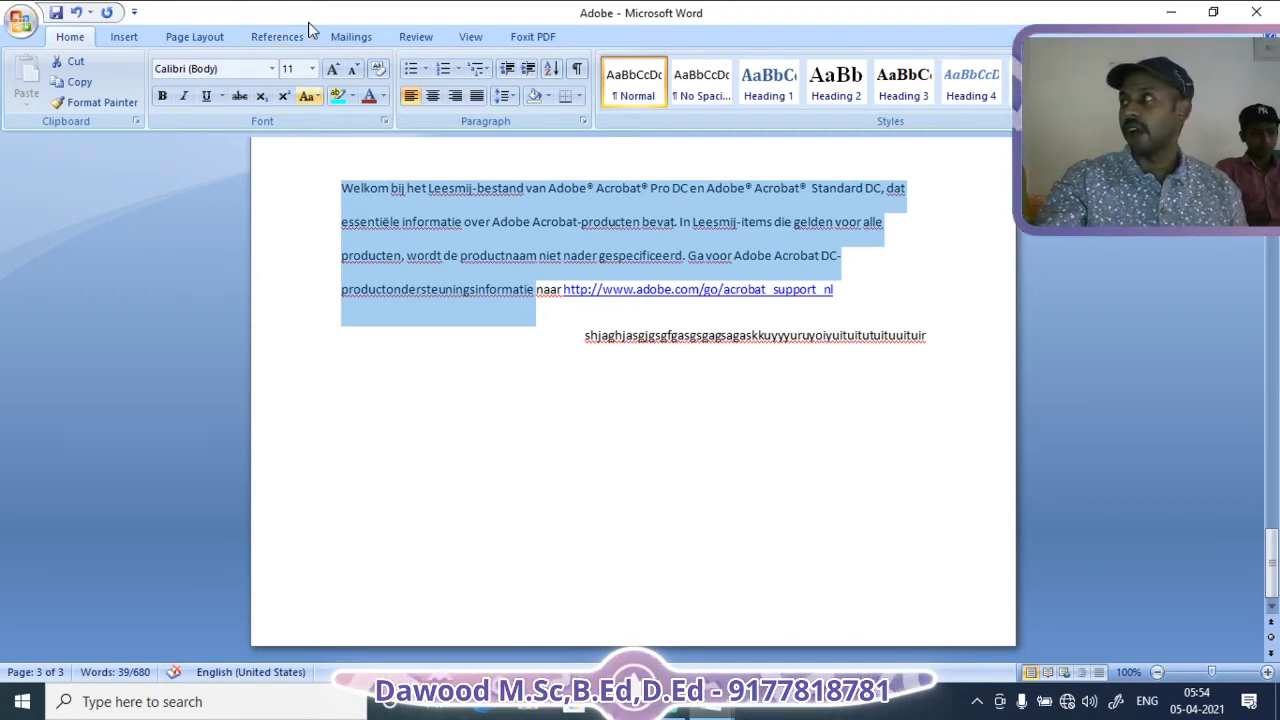
# Set the font size of the selected "Welkom bij het Leesmij-bestand" text to 22.
pyautogui.click(312, 68)
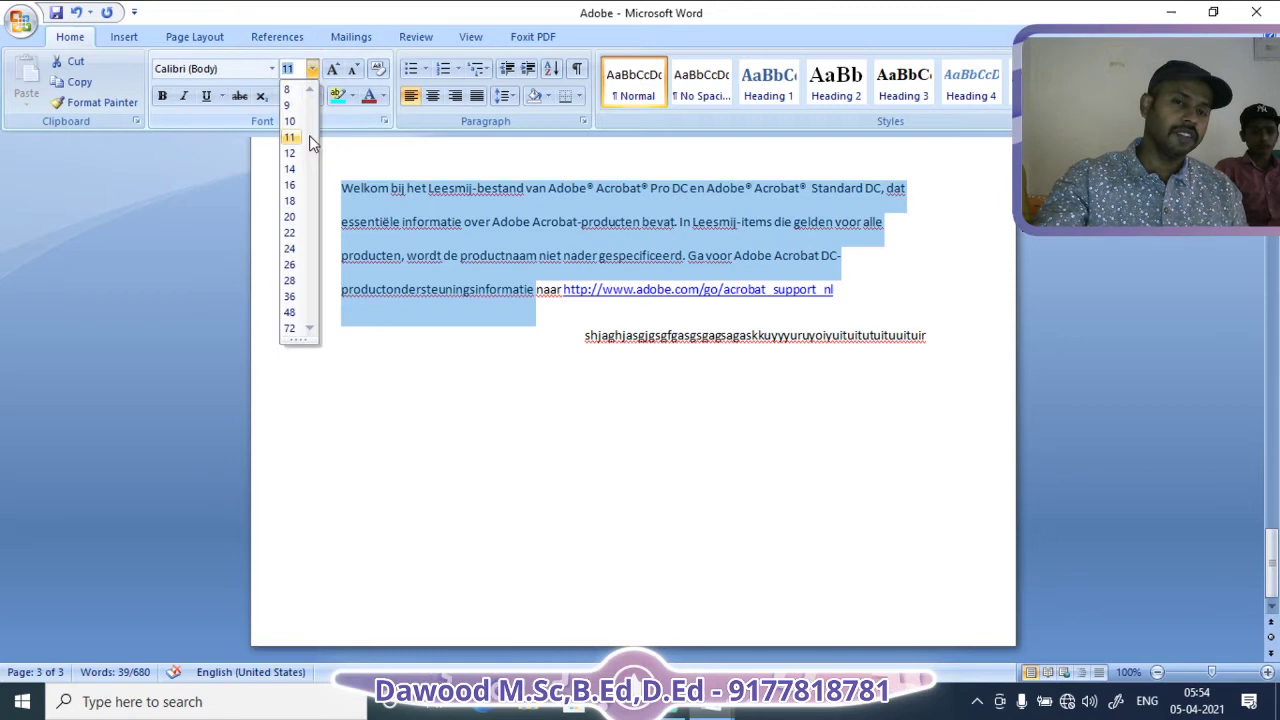
pyautogui.click(292, 233)
pyautogui.scroll(-1, 560, 300)
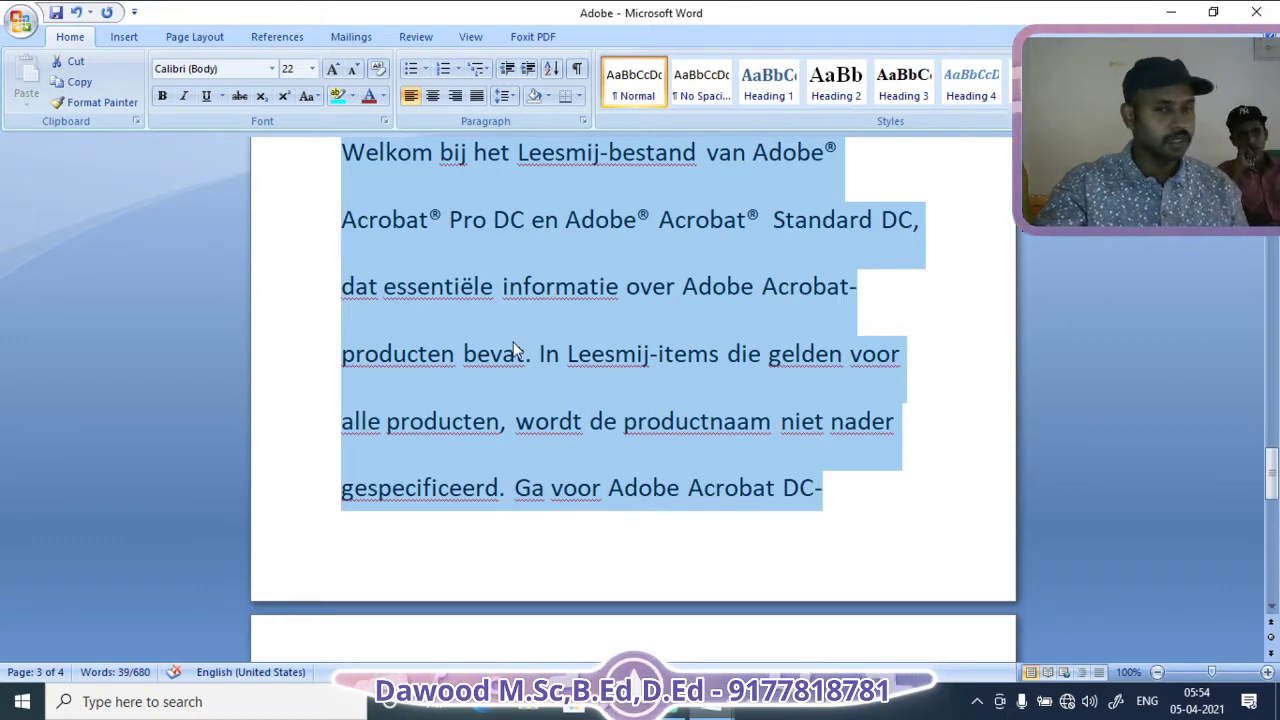
pyautogui.scroll(1, 533, 334)
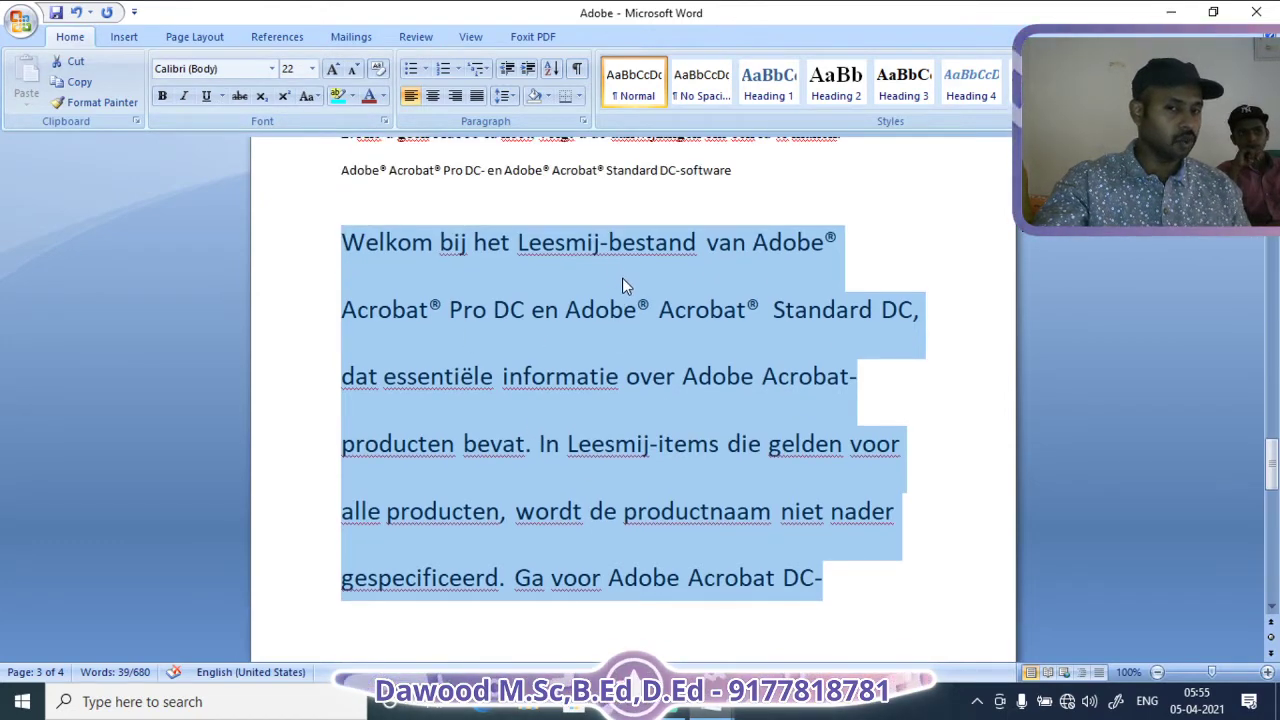
# Try 3.0 line spacing on the enlarged "Welkom" paragraph and set it to 1.0.
pyautogui.click(504, 95)
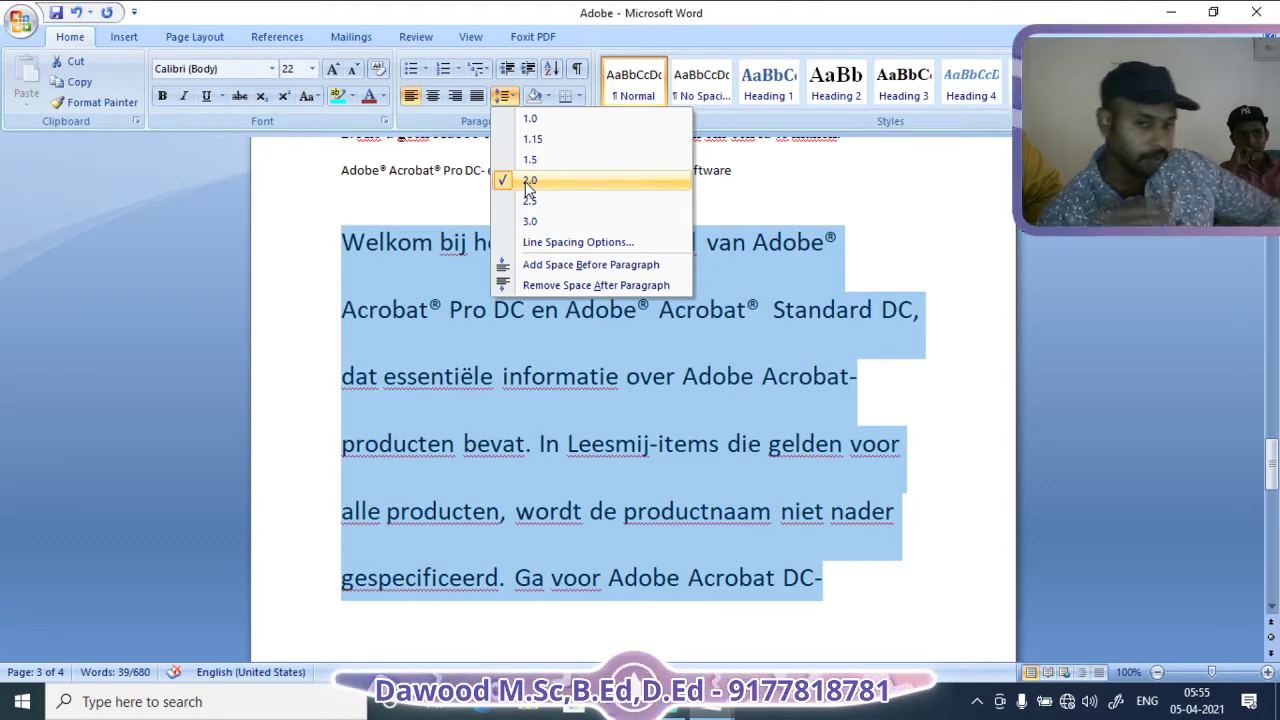
pyautogui.click(530, 221)
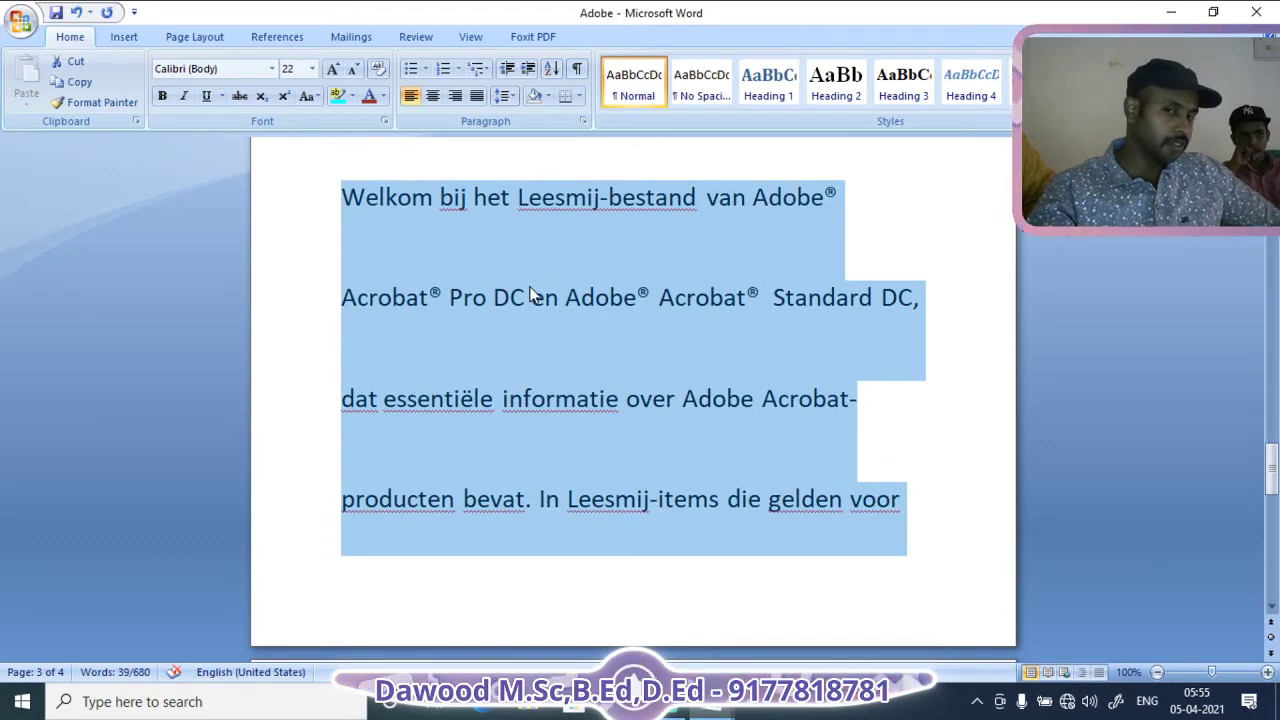
pyautogui.click(504, 96)
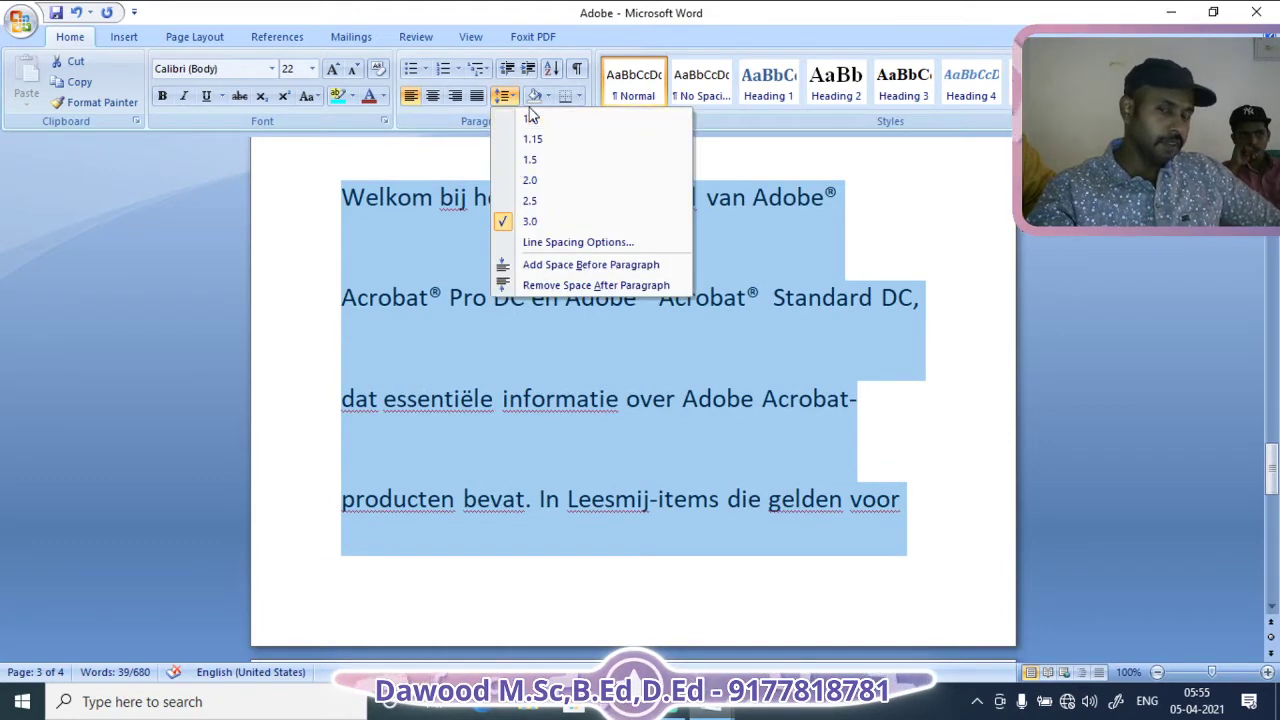
pyautogui.click(530, 120)
pyautogui.scroll(1, 658, 358)
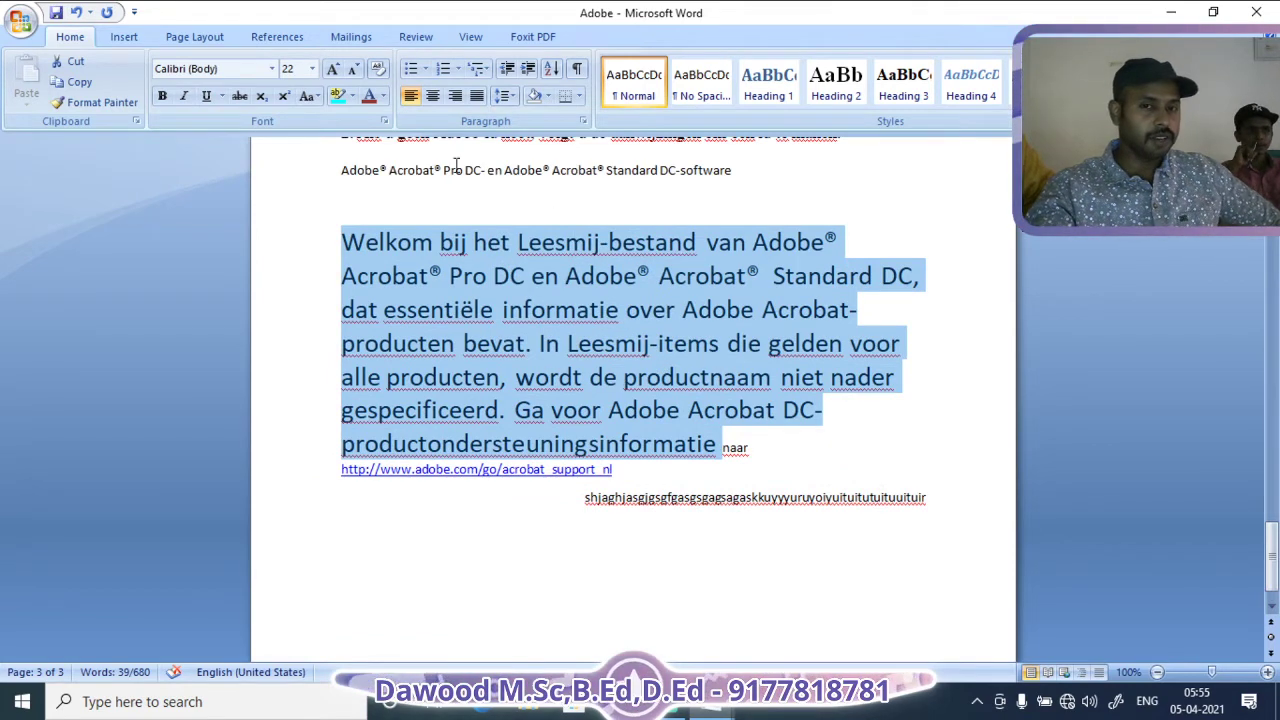
# Apply light red theme-color shading to the selected "Welkom" text.
pyautogui.click(547, 98)
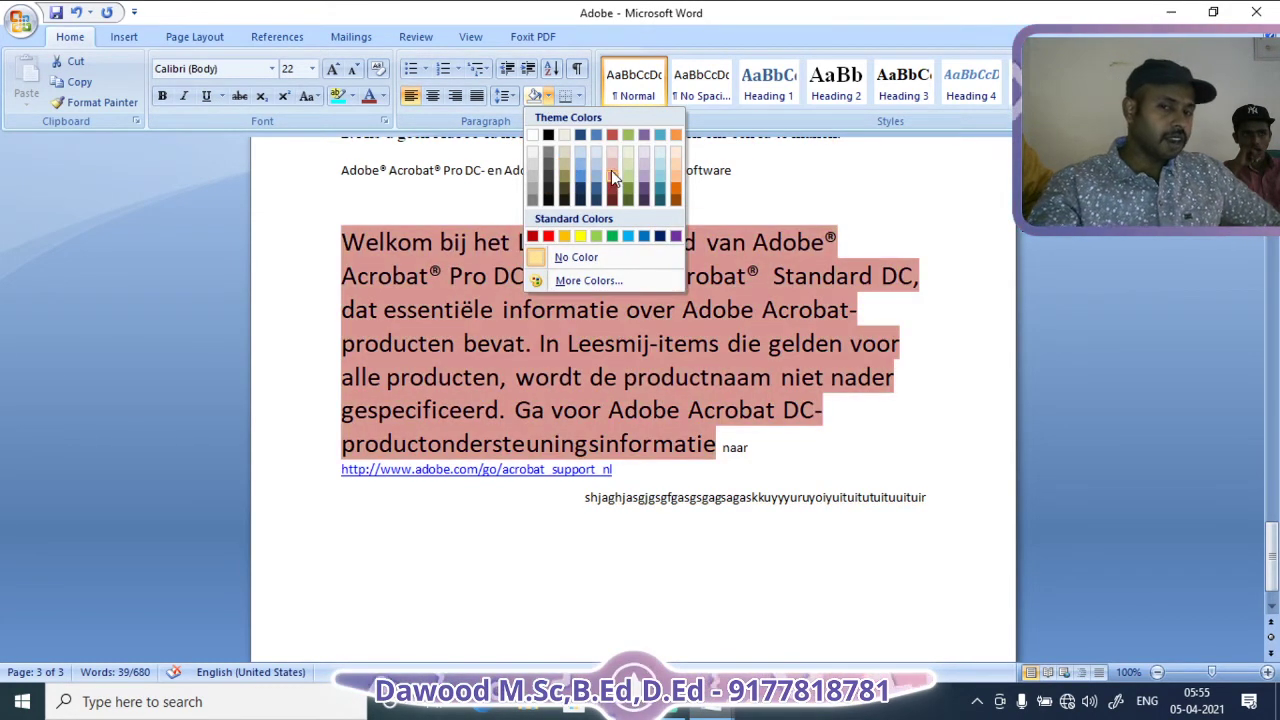
pyautogui.click(614, 172)
pyautogui.click(777, 410)
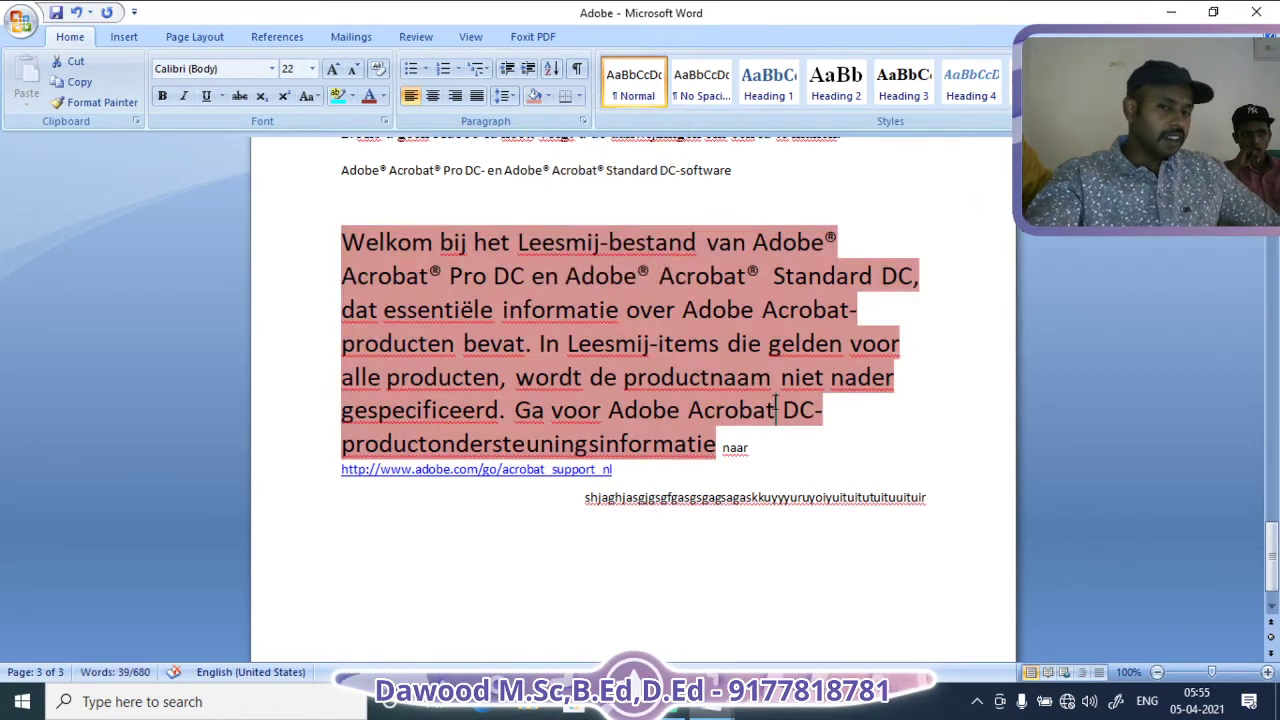
# Apply the same light red shading to the paragraphs from item 6 through the "Standard DC-software" line.
pyautogui.scroll(6, 806, 420)
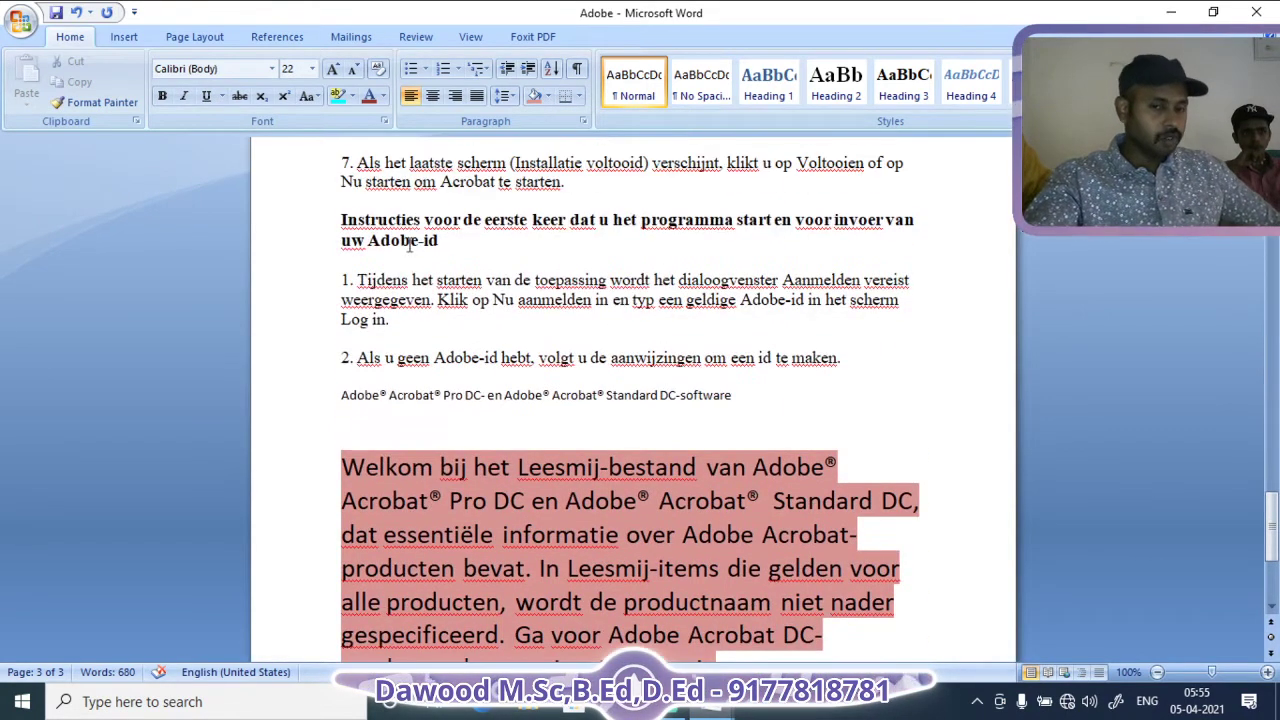
pyautogui.moveTo(344, 218); pyautogui.dragTo(810, 545)
pyautogui.click(535, 96)
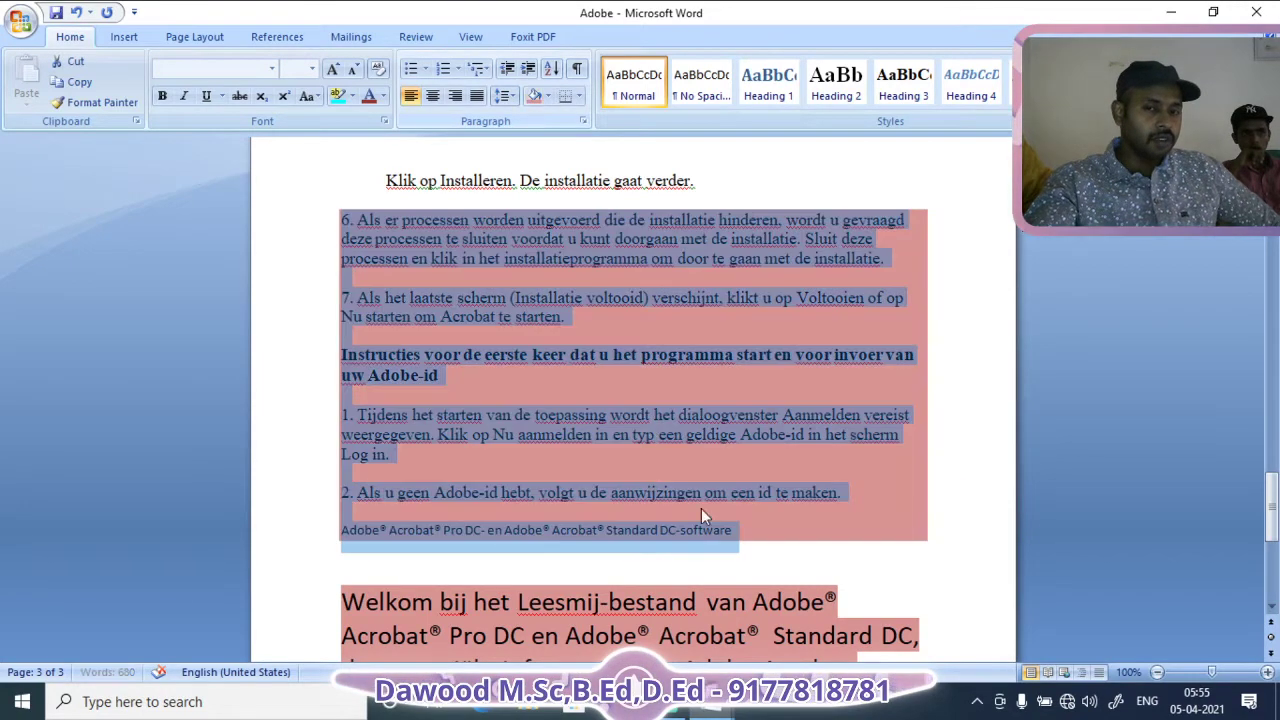
pyautogui.click(701, 508)
# Highlight paragraph 5 and the last four lines of paragraph 4 in turquoise.
pyautogui.scroll(1, 835, 450)
pyautogui.scroll(10, 835, 450)
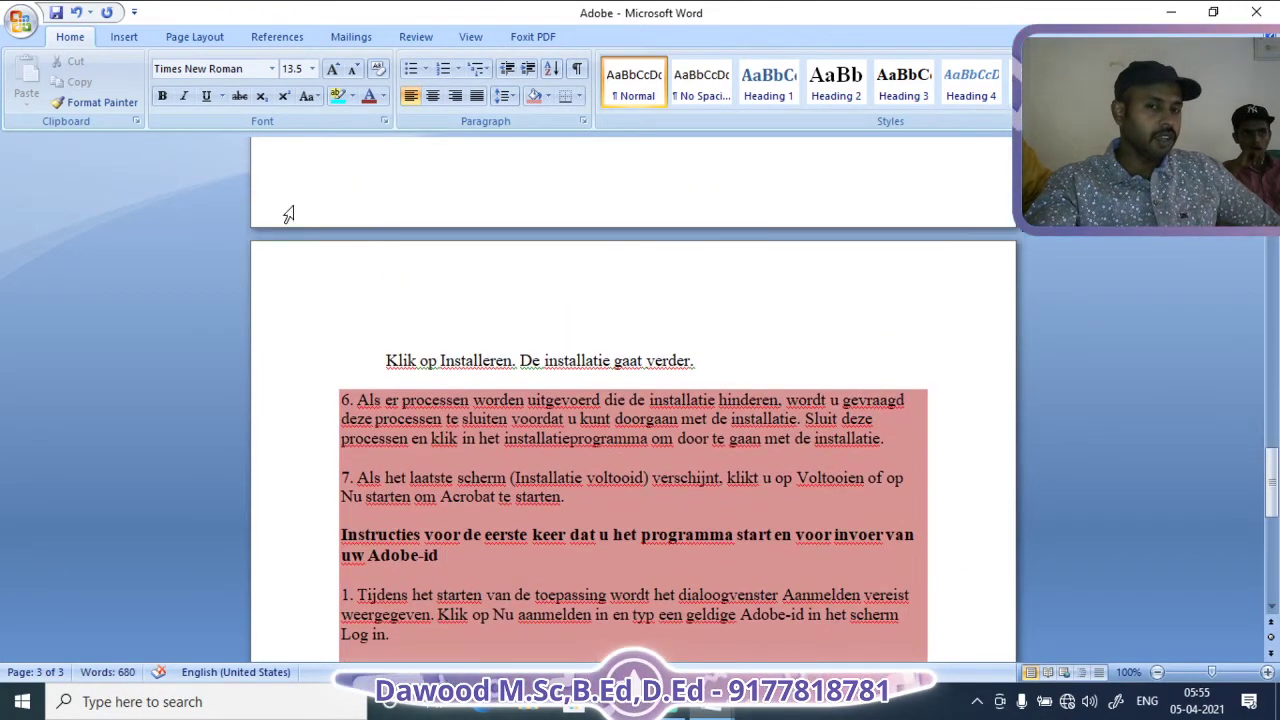
pyautogui.moveTo(378, 456); pyautogui.dragTo(616, 504)
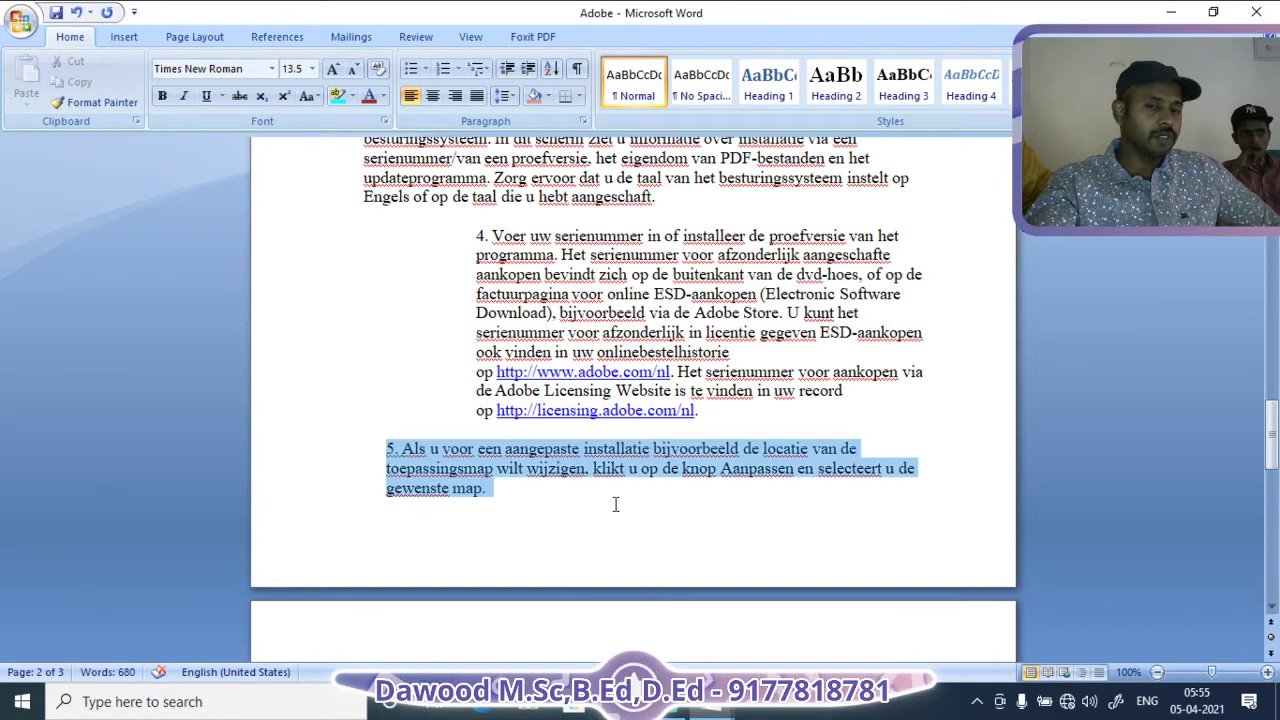
pyautogui.click(340, 96)
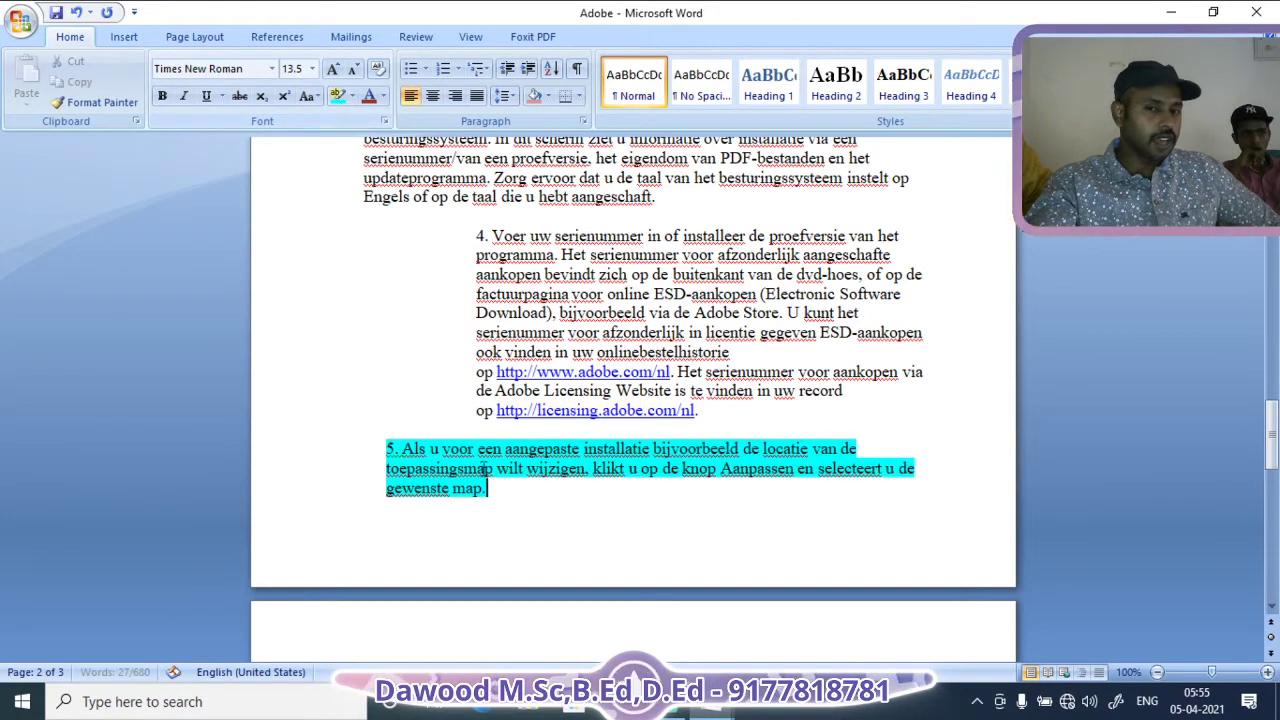
pyautogui.moveTo(477, 352)
pyautogui.mouseDown()
pyautogui.moveTo(795, 378)
pyautogui.moveTo(853, 408)
pyautogui.mouseUp()
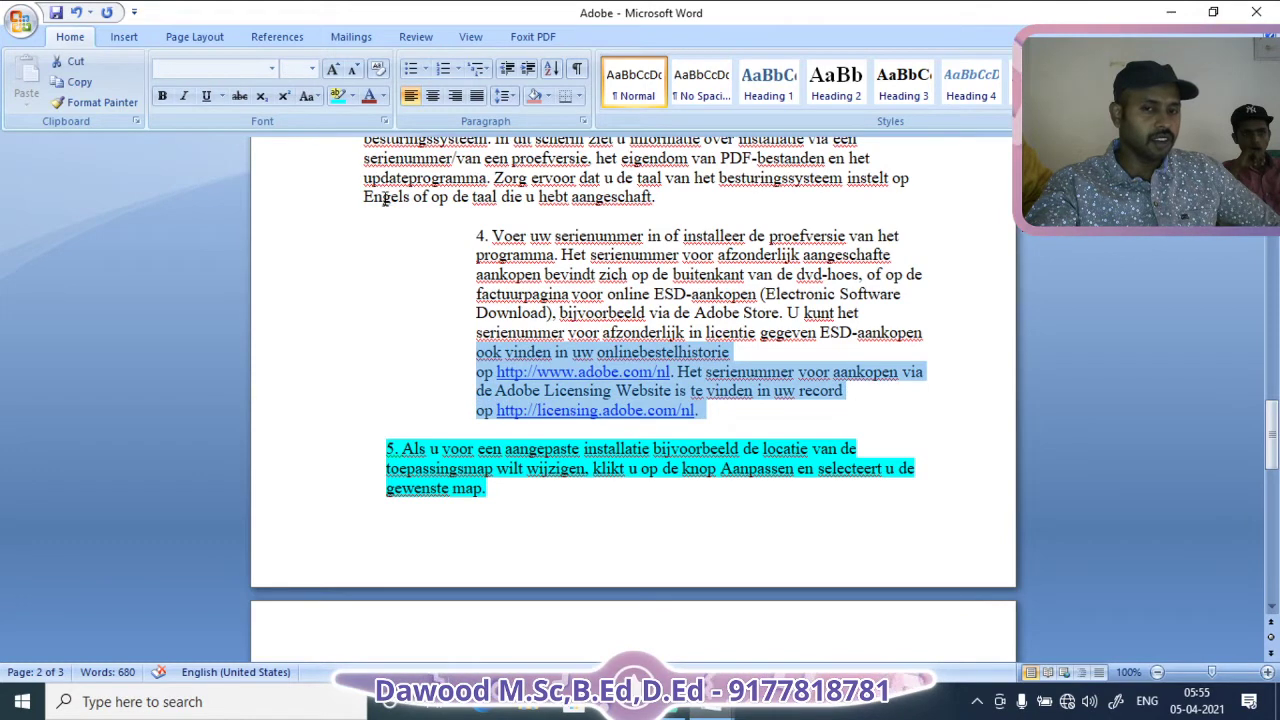
pyautogui.click(340, 96)
pyautogui.click(727, 429)
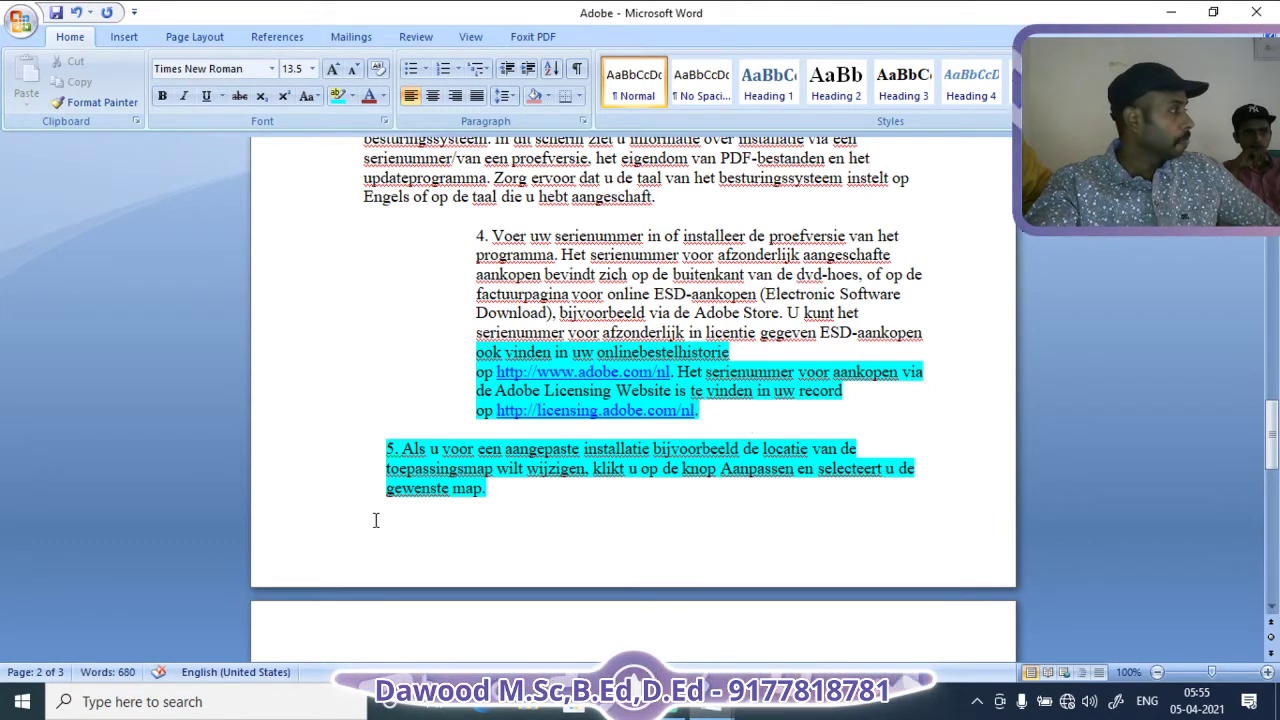
# Highlight the line "Als u gereed bent om te installeren" in yellow.
pyautogui.scroll(-7, 372, 518)
pyautogui.scroll(-6, 374, 520)
pyautogui.scroll(5, 380, 514)
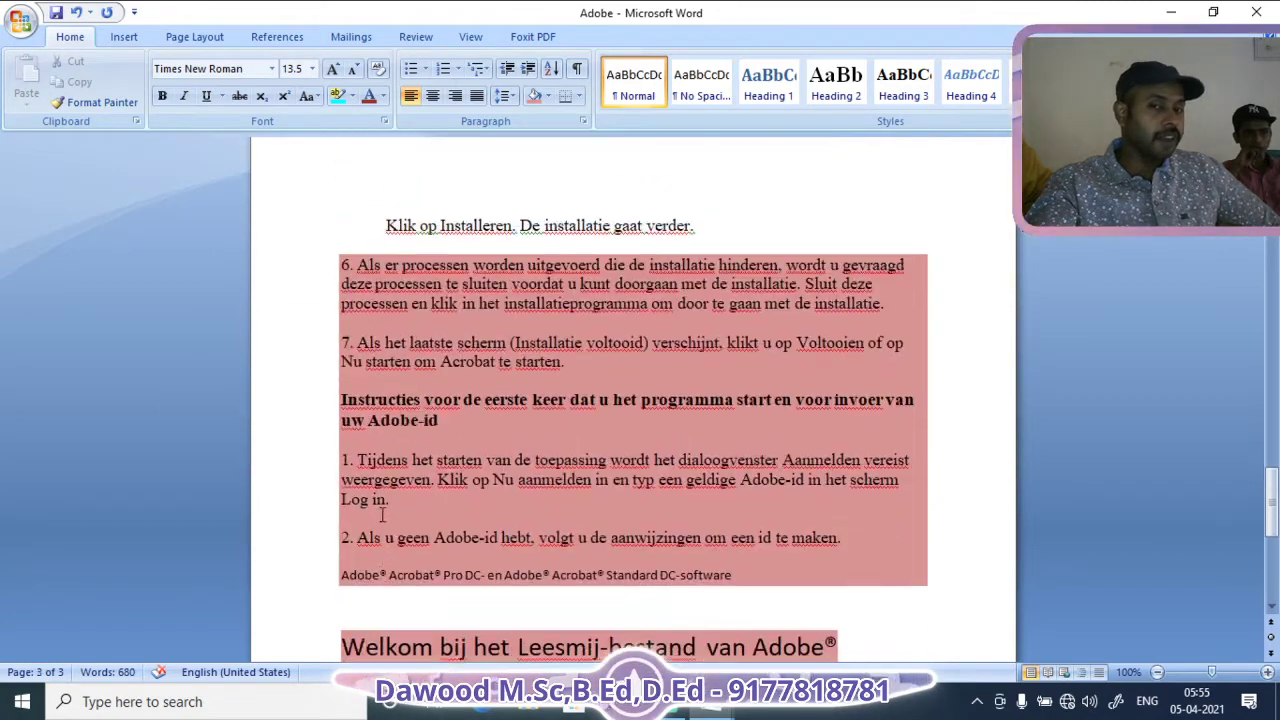
pyautogui.scroll(-1, 382, 514)
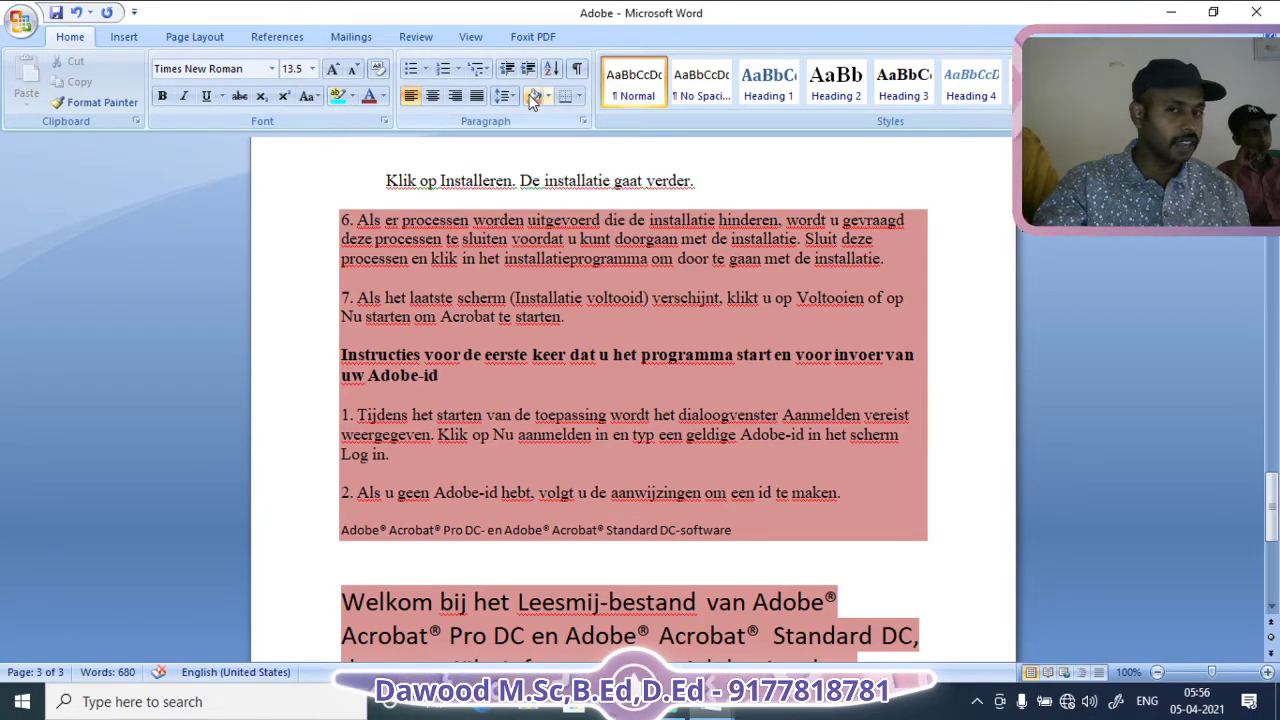
pyautogui.scroll(10, 609, 334)
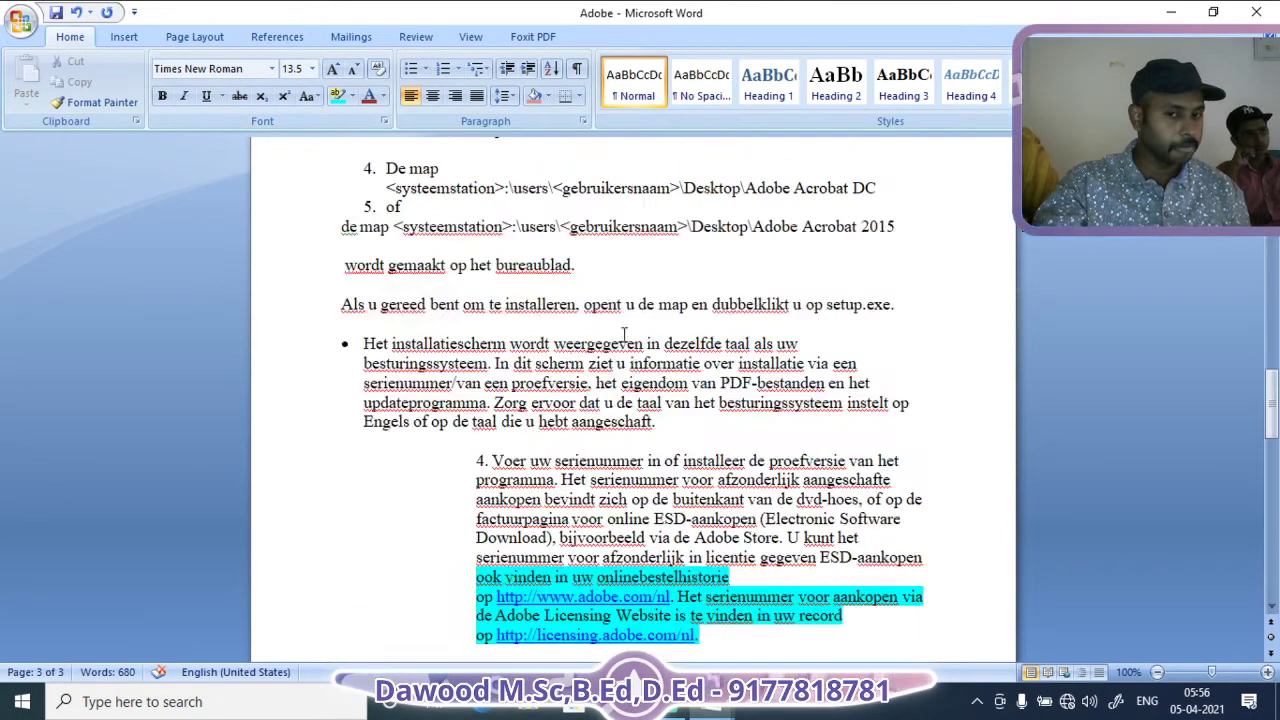
pyautogui.moveTo(728, 280); pyautogui.dragTo(909, 304)
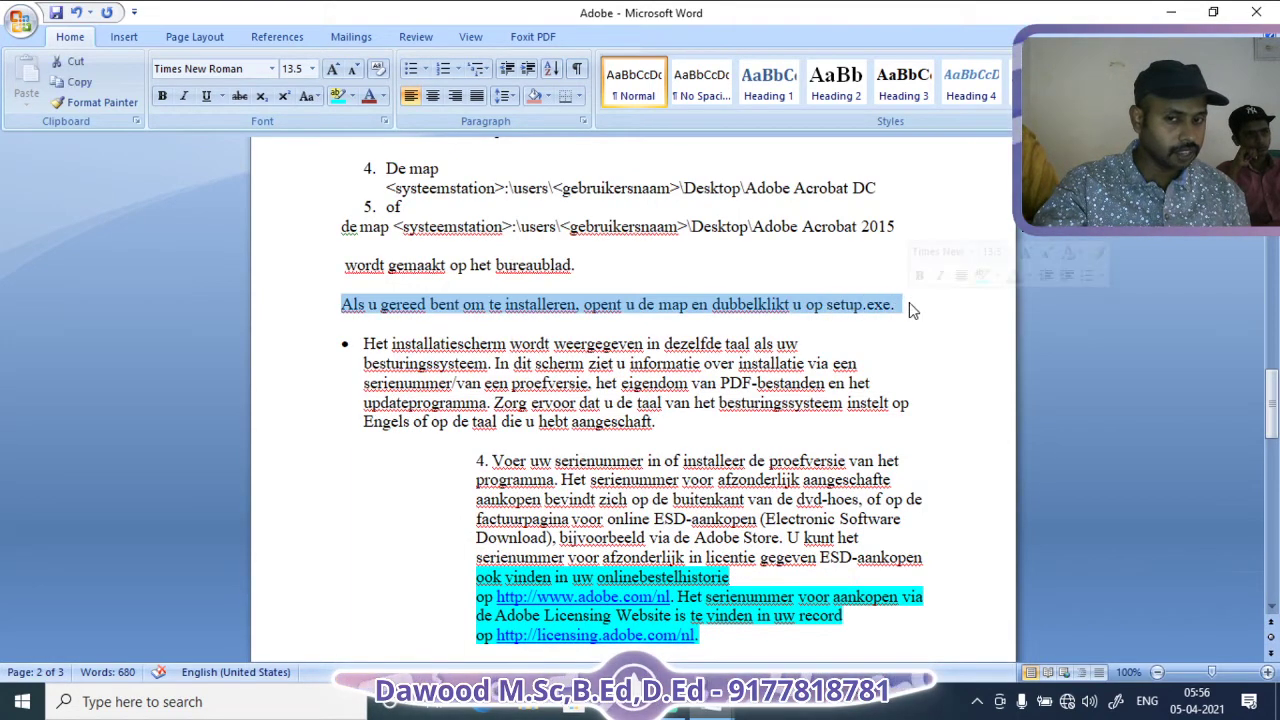
pyautogui.click(352, 96)
pyautogui.click(342, 115)
pyautogui.click(597, 384)
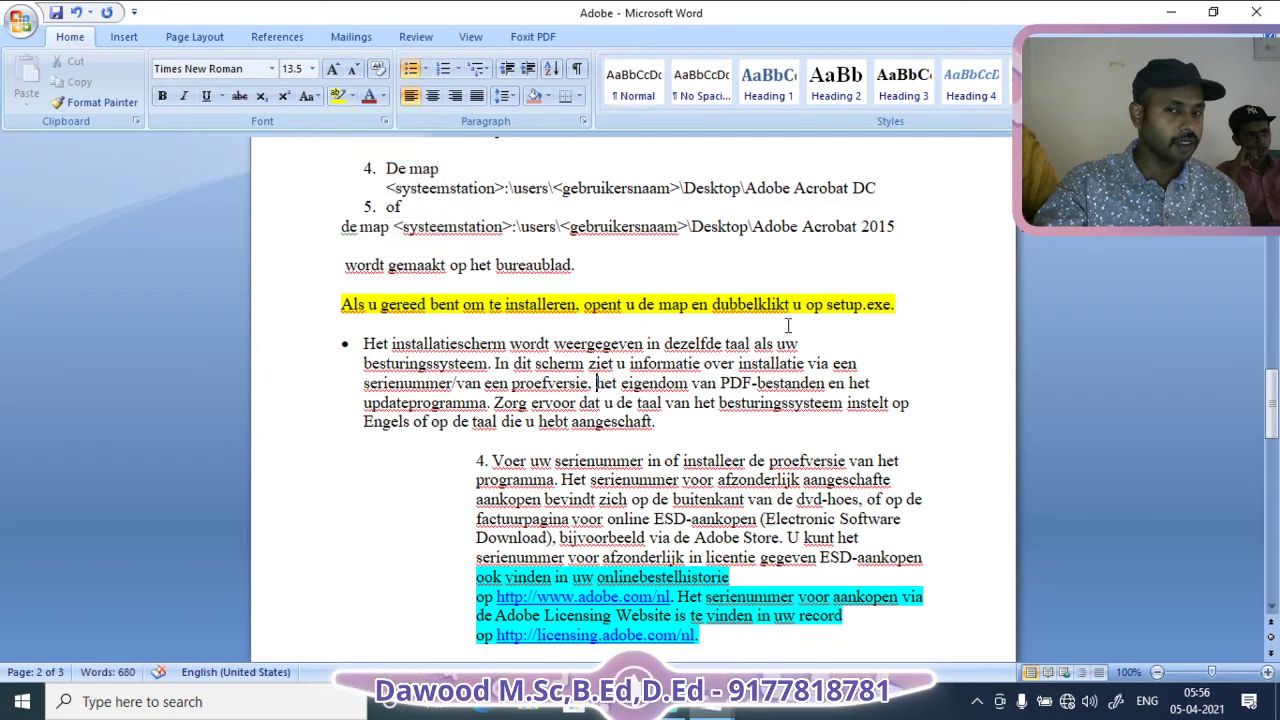
# Highlight the text of the "Het installatiescherm" bullet item in yellow.
pyautogui.moveTo(360, 344); pyautogui.dragTo(655, 422)
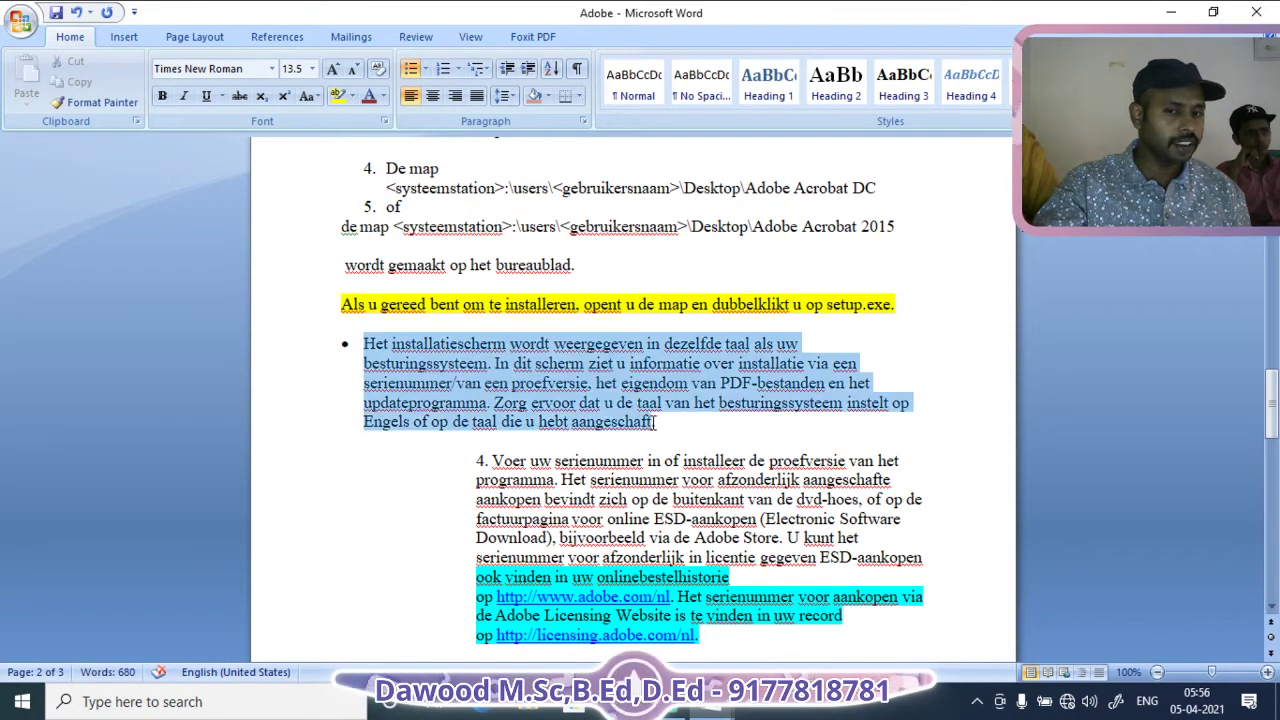
pyautogui.click(341, 95)
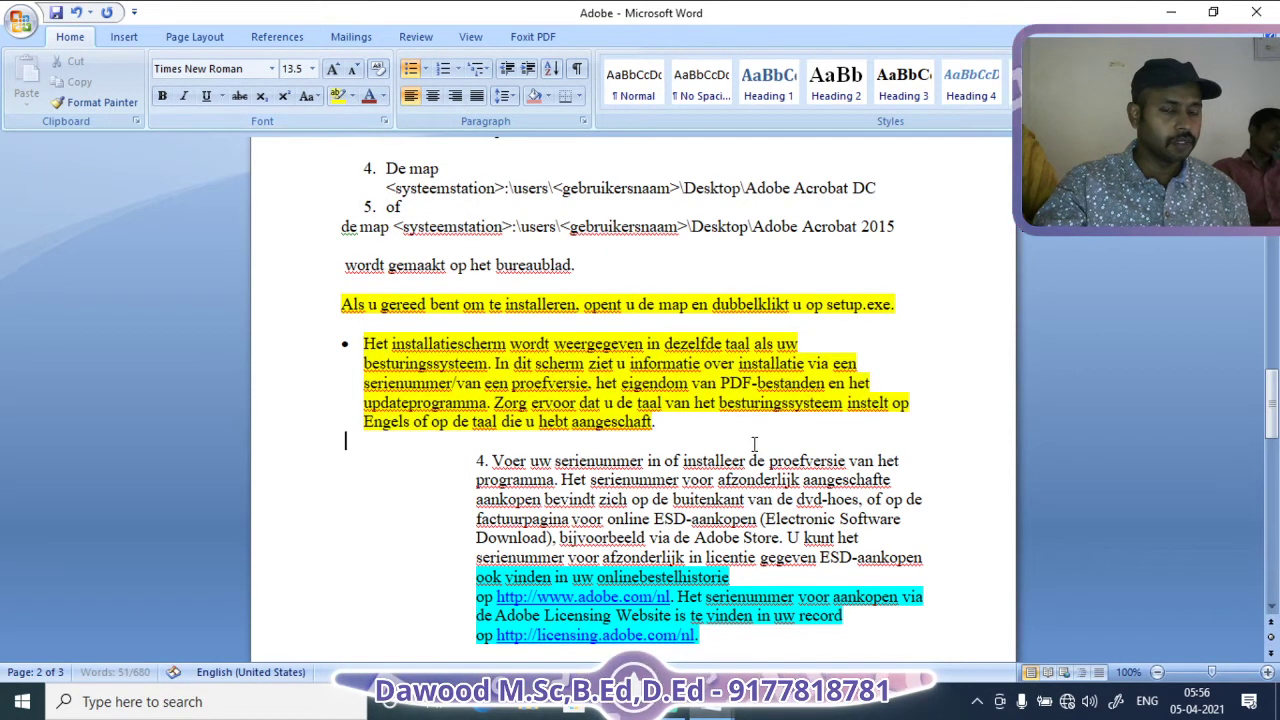
pyautogui.click(906, 332)
# Apply the light red shading to the blank line between the "Het installatiescherm" bullet item and paragraph 4.
pyautogui.click(367, 452)
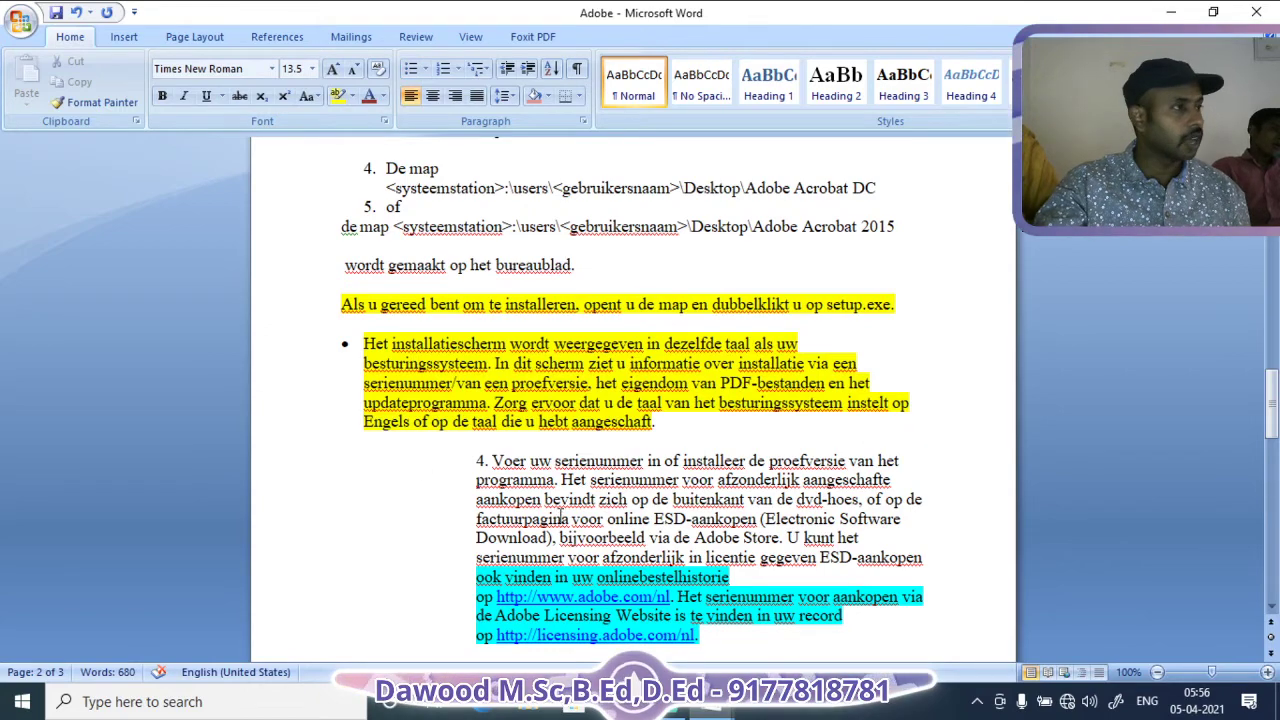
pyautogui.scroll(2, 560, 512)
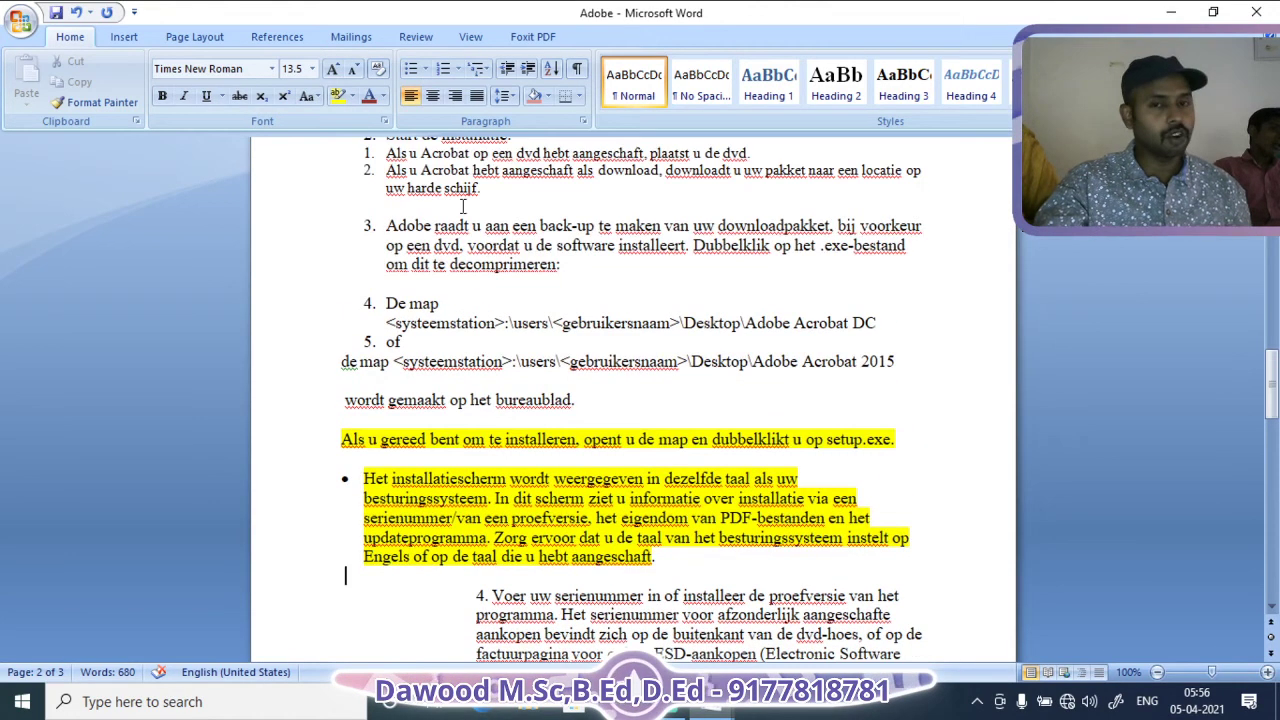
pyautogui.click(534, 96)
pyautogui.scroll(-5, 710, 463)
pyautogui.scroll(5, 710, 463)
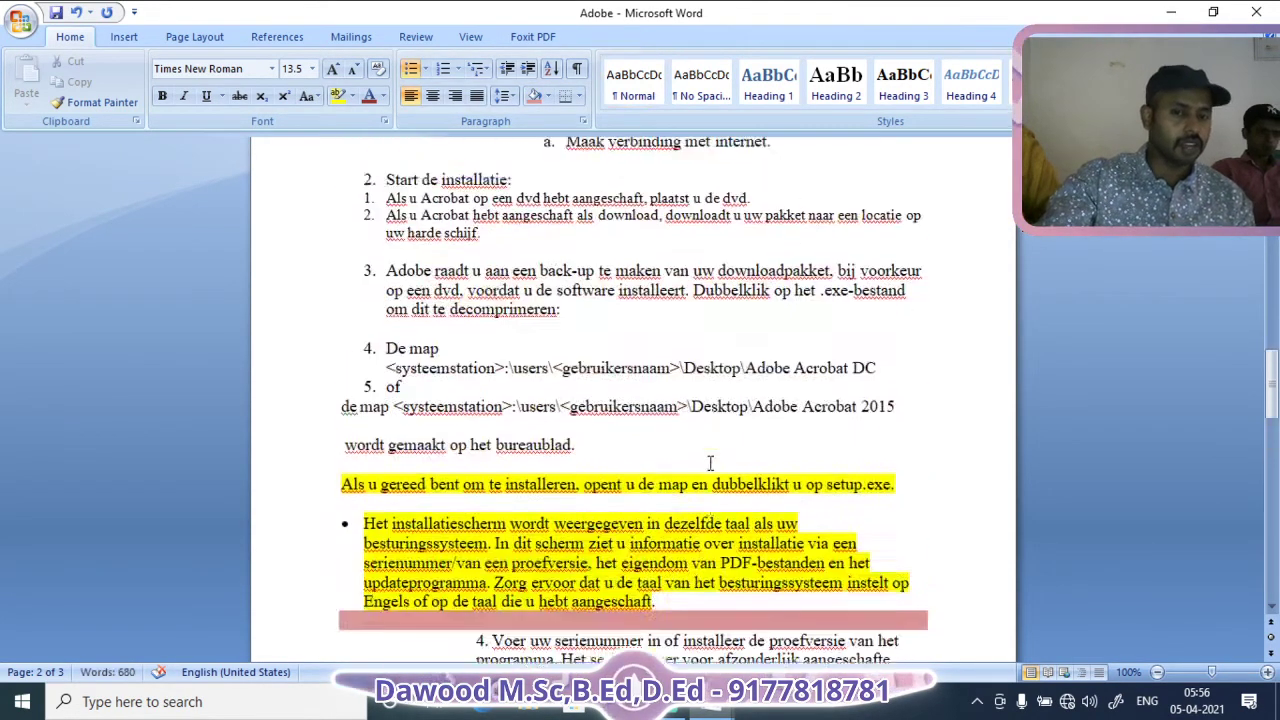
# Shade the paragraphs from "Start de installatie" through "wordt gemaakt op het bureaublad" in standard green.
pyautogui.scroll(2, 710, 463)
pyautogui.moveTo(344, 272); pyautogui.dragTo(347, 554)
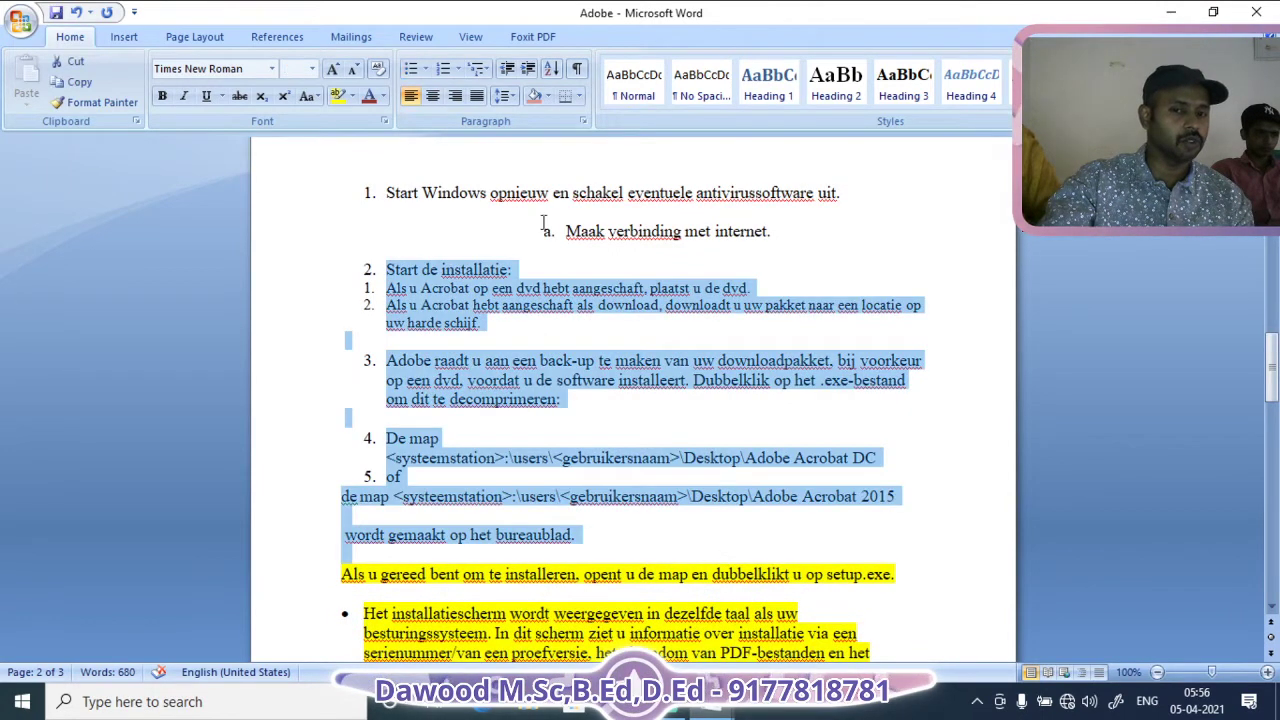
pyautogui.click(548, 97)
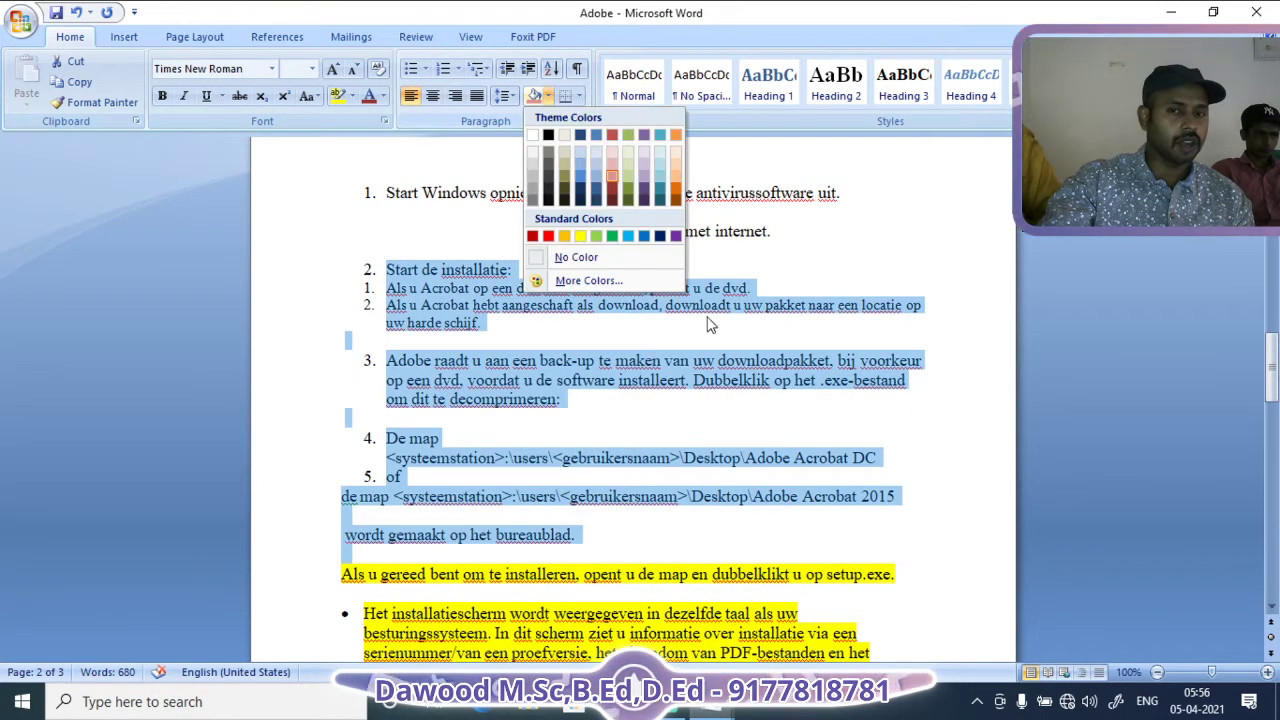
pyautogui.click(611, 237)
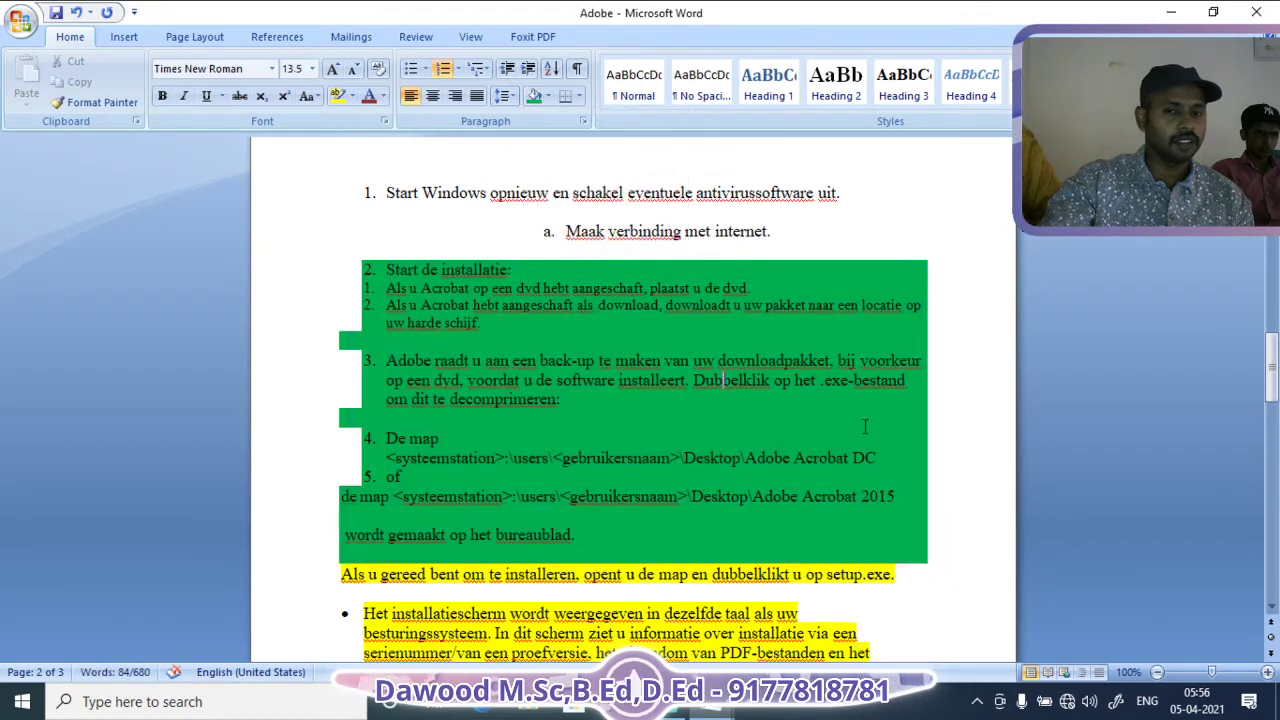
pyautogui.click(530, 357)
# Apply the same green shading to the whole system requirements bullet list, from "Processor van 1,5 GHz" to "Videohardwareversnelling is optioneel".
pyautogui.scroll(2, 530, 357)
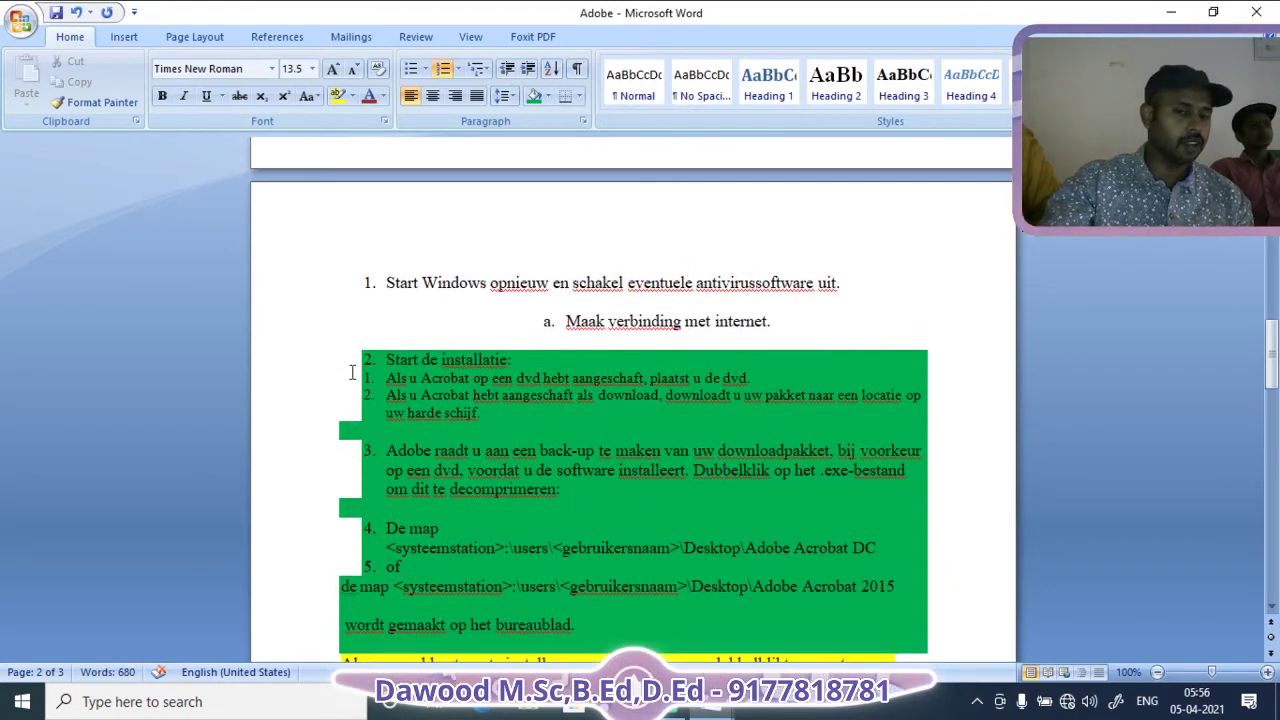
pyautogui.moveTo(323, 368); pyautogui.dragTo(334, 534)
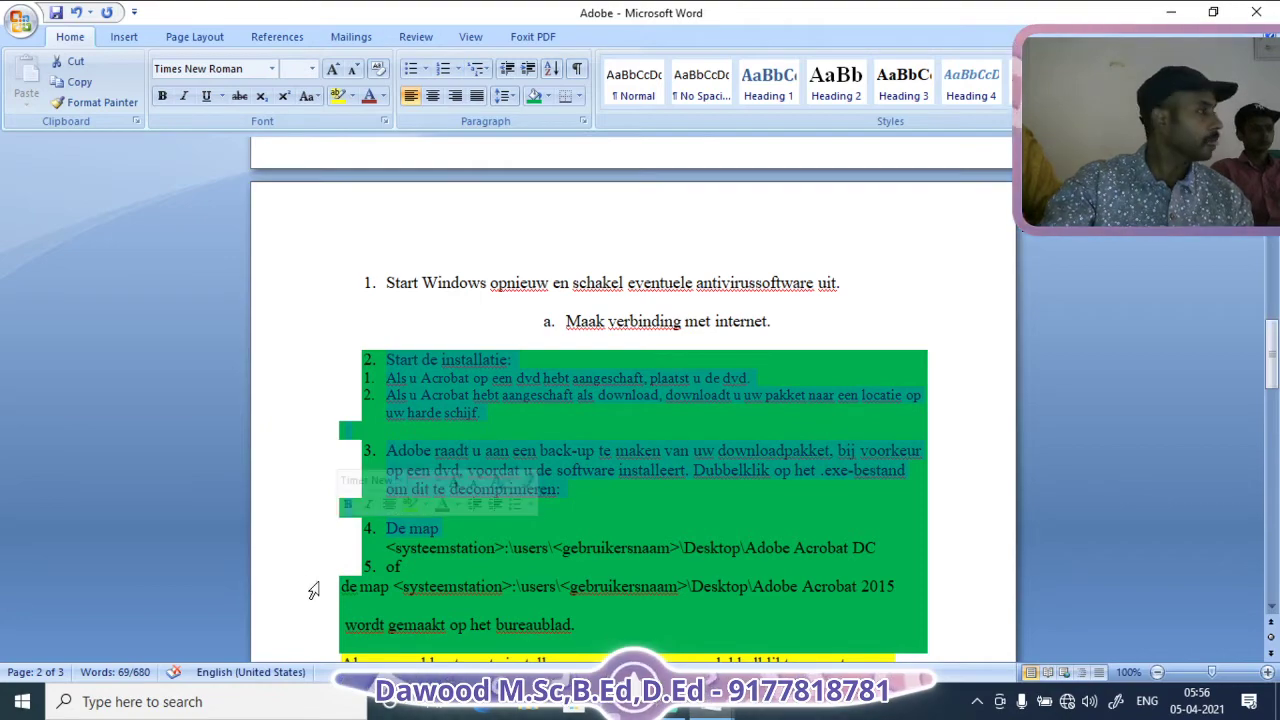
pyautogui.scroll(10, 911, 378)
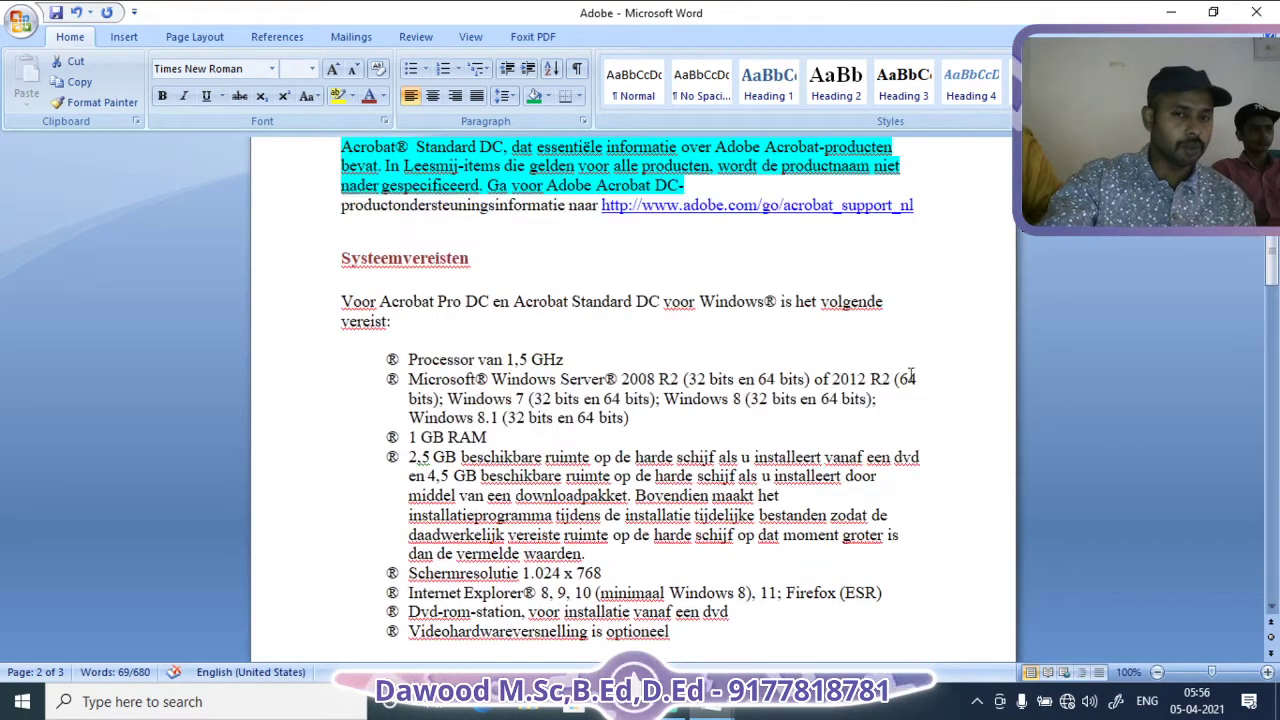
pyautogui.moveTo(389, 360); pyautogui.dragTo(668, 632)
pyautogui.click(533, 95)
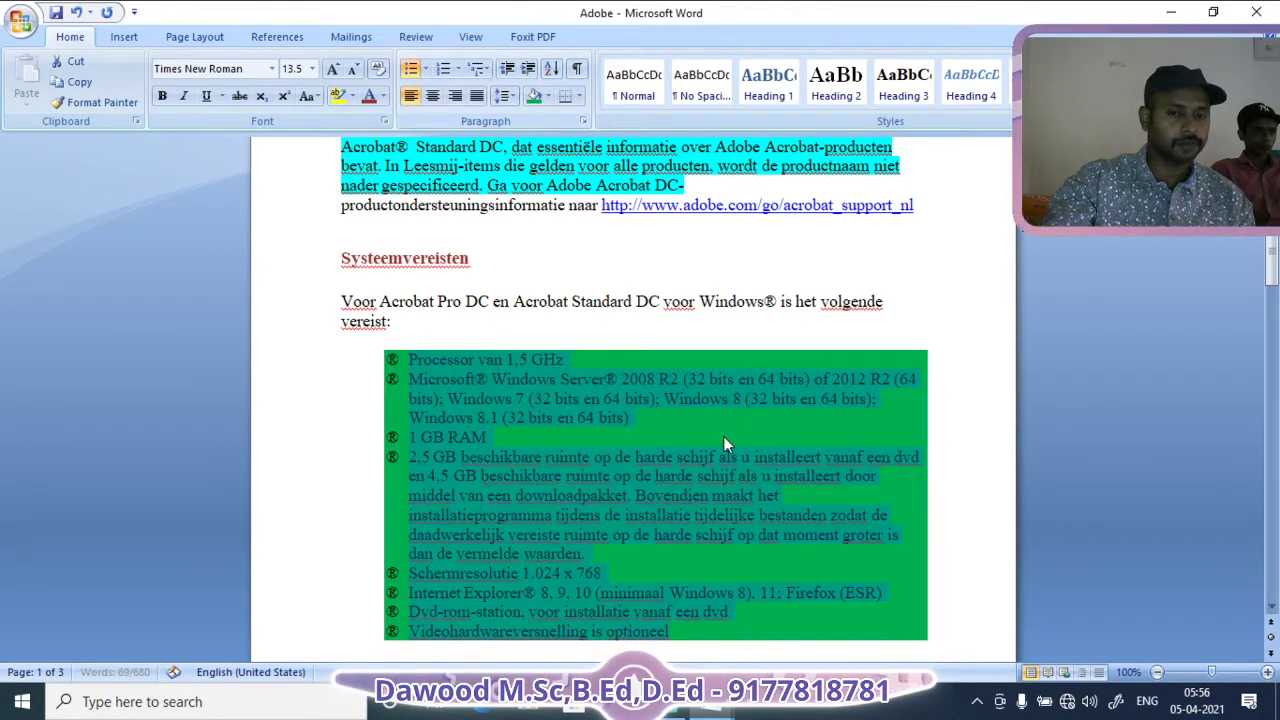
pyautogui.click(723, 436)
# Apply All Borders to the "Microsoft Windows Server" bullet item in the green list.
pyautogui.scroll(-2, 730, 430)
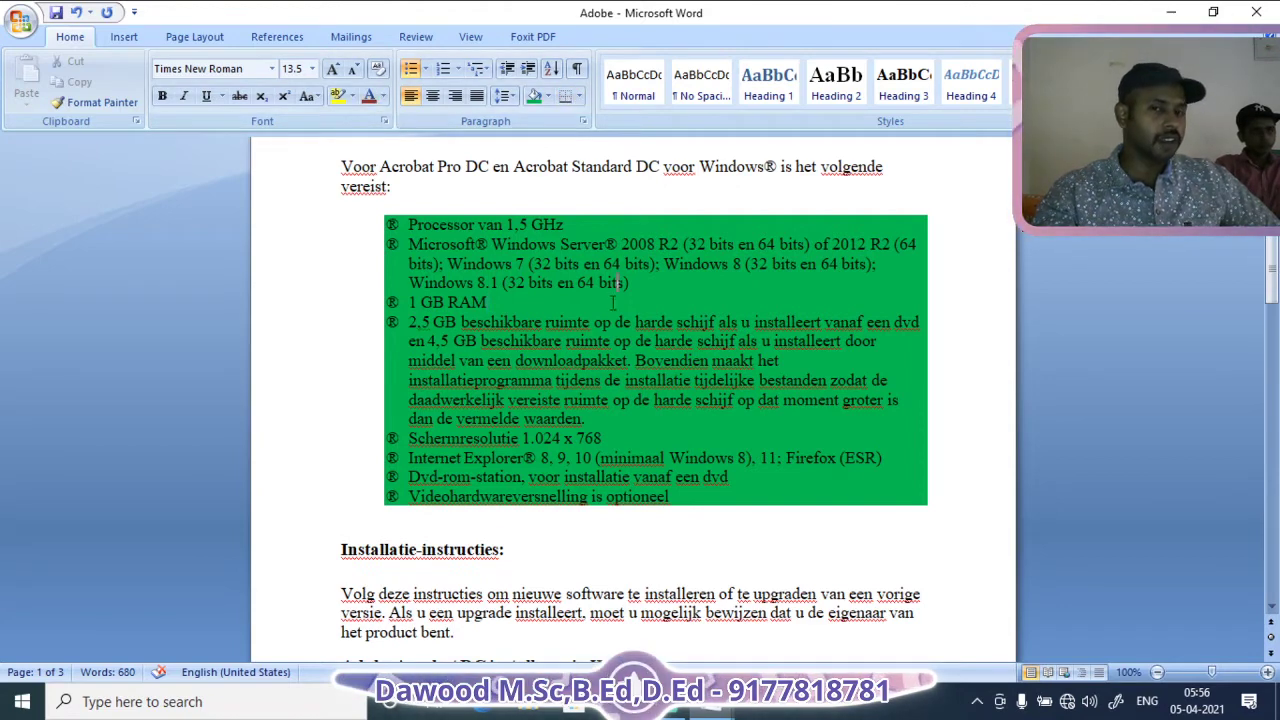
pyautogui.click(317, 285)
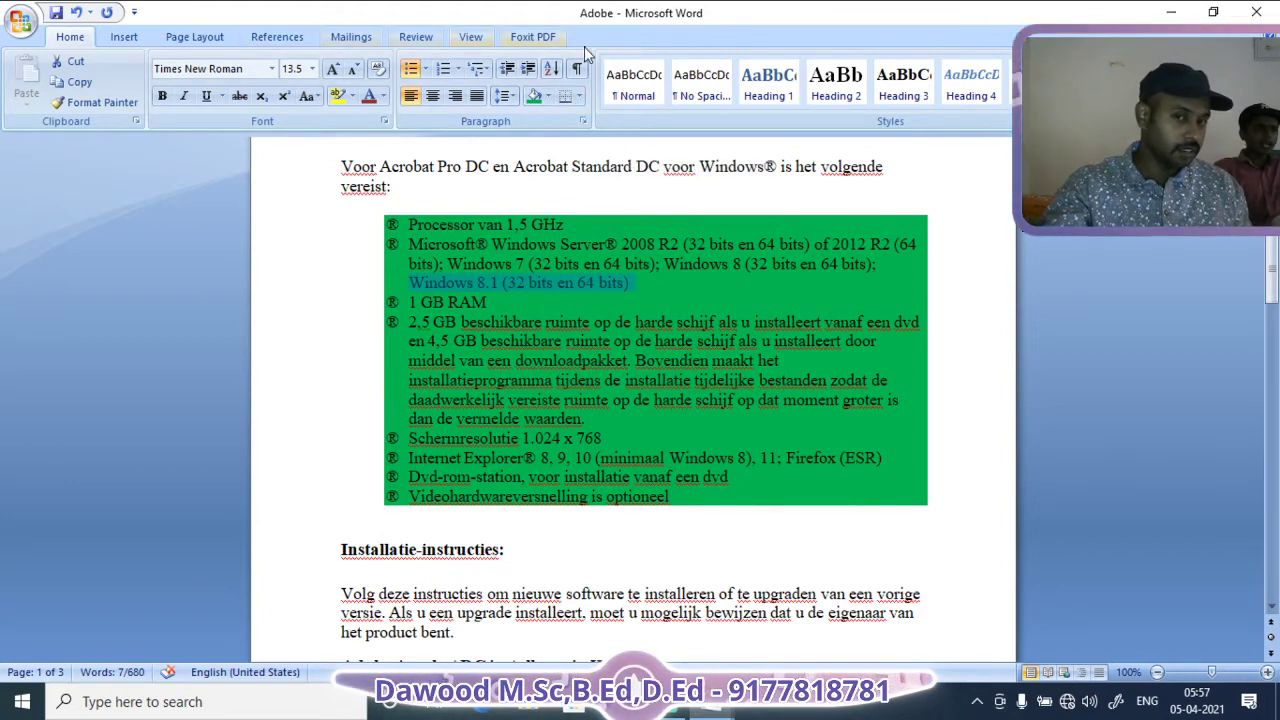
pyautogui.click(578, 100)
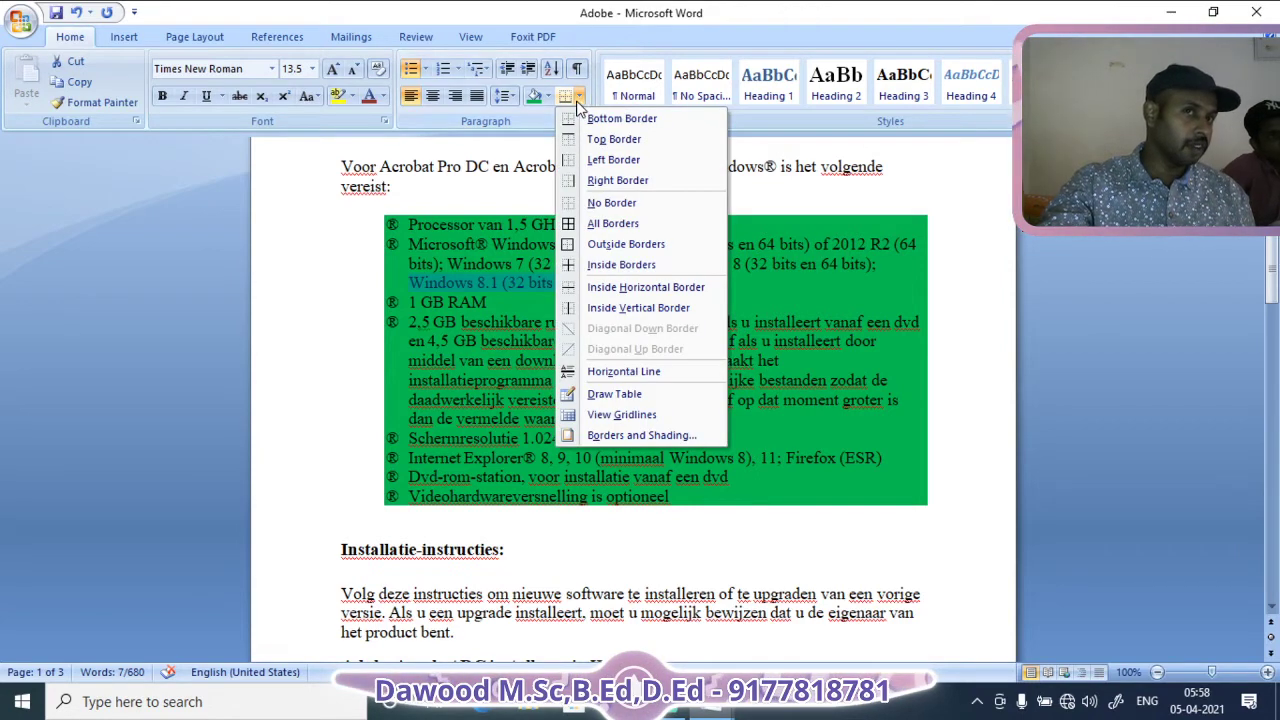
pyautogui.click(657, 223)
pyautogui.click(862, 433)
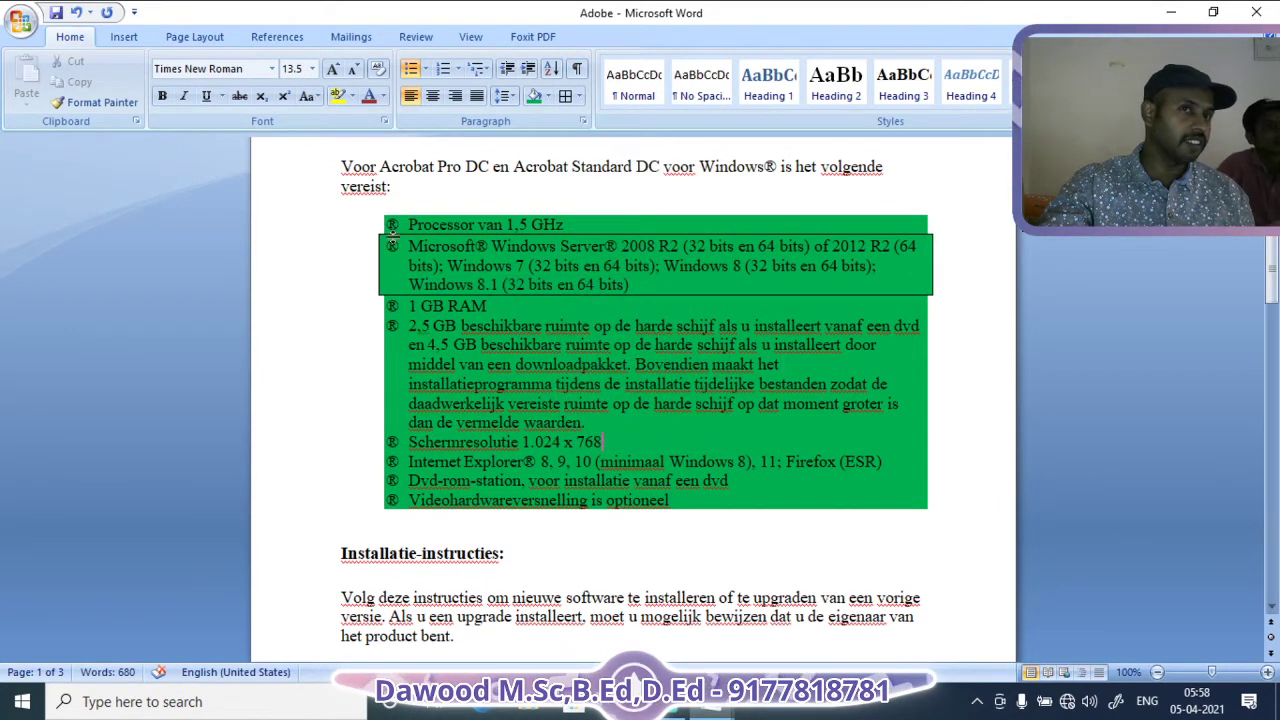
# Apply All Borders to the bullet items from "Microsoft Windows Server" through "Dvd-rom-station".
pyautogui.moveTo(320, 251); pyautogui.dragTo(378, 462)
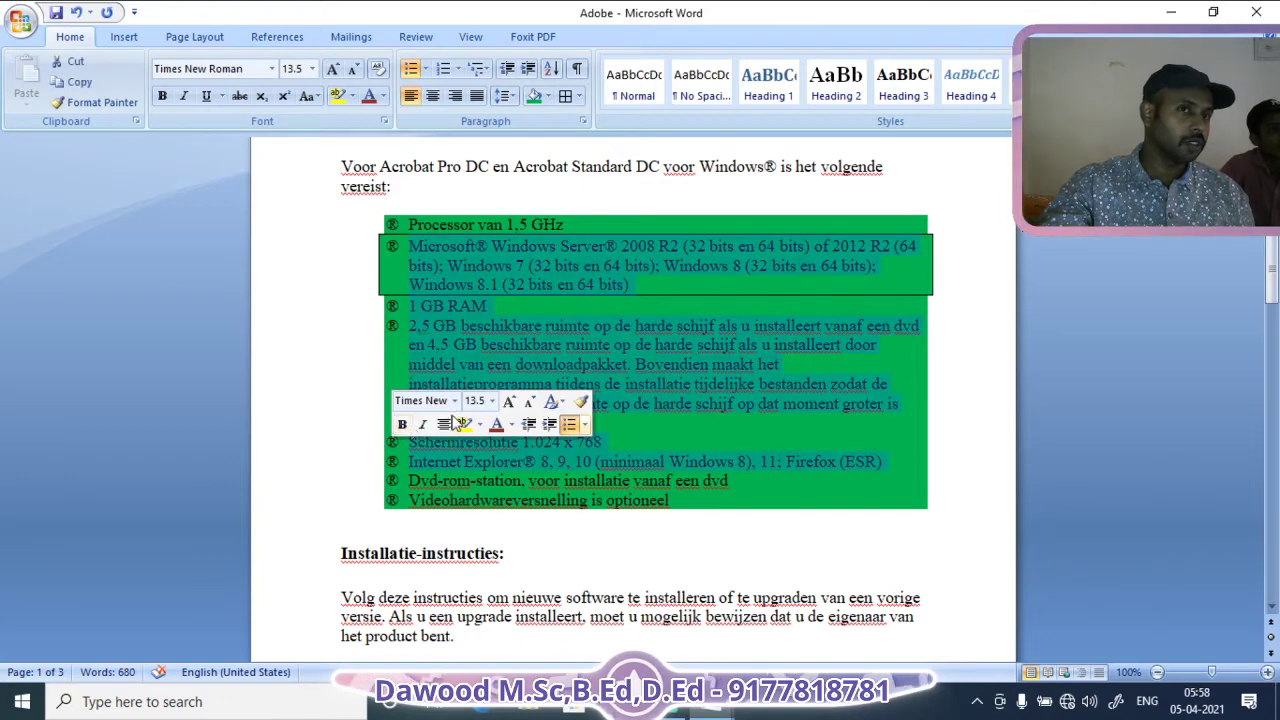
pyautogui.click(519, 472)
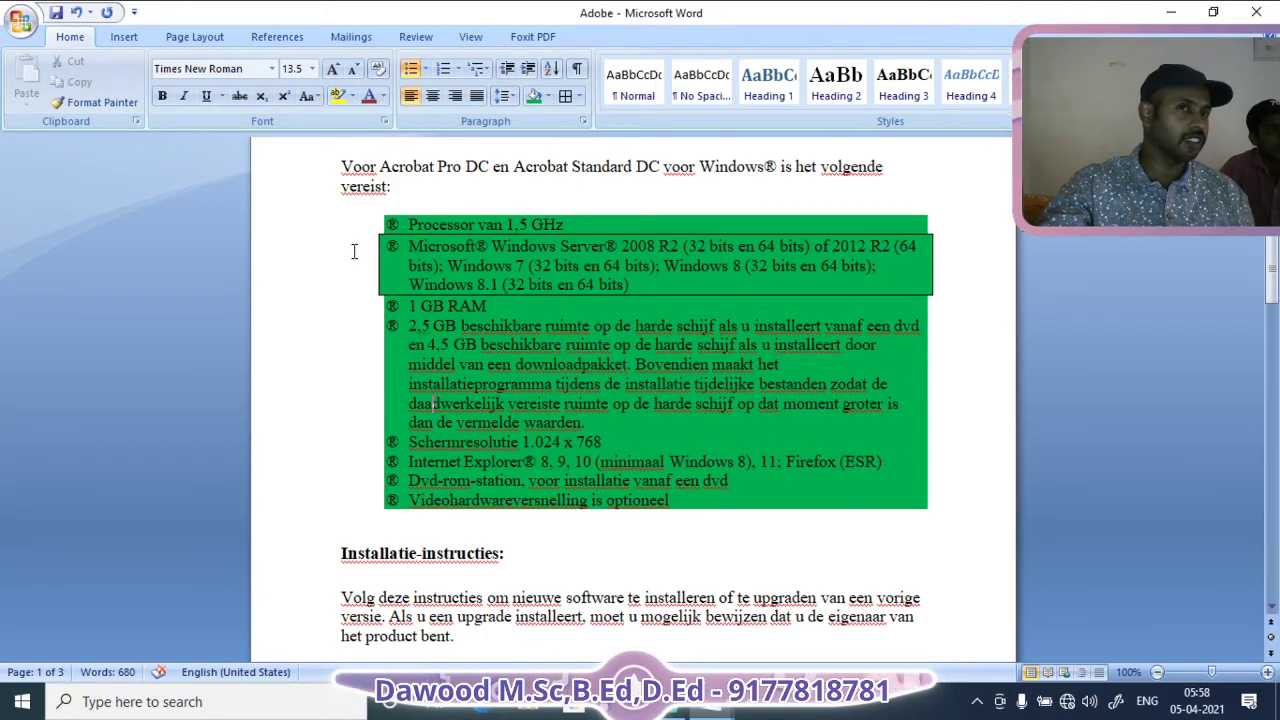
pyautogui.moveTo(353, 251); pyautogui.dragTo(397, 507)
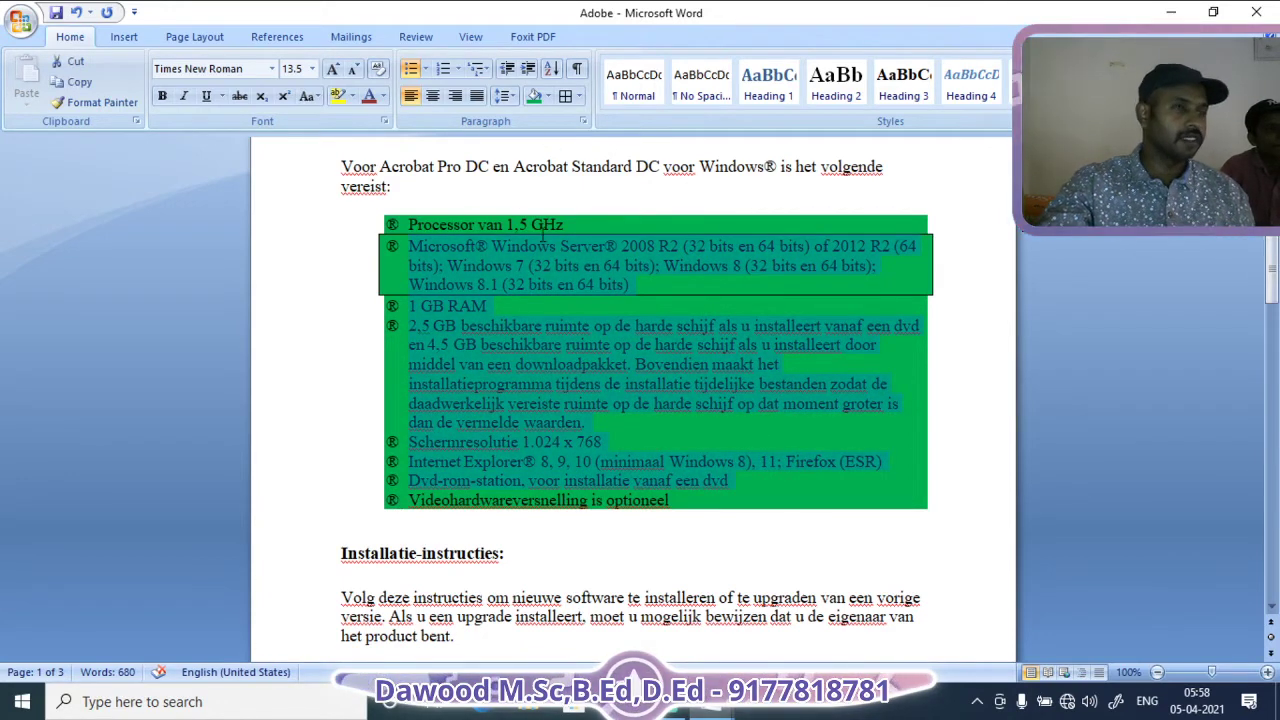
pyautogui.click(565, 96)
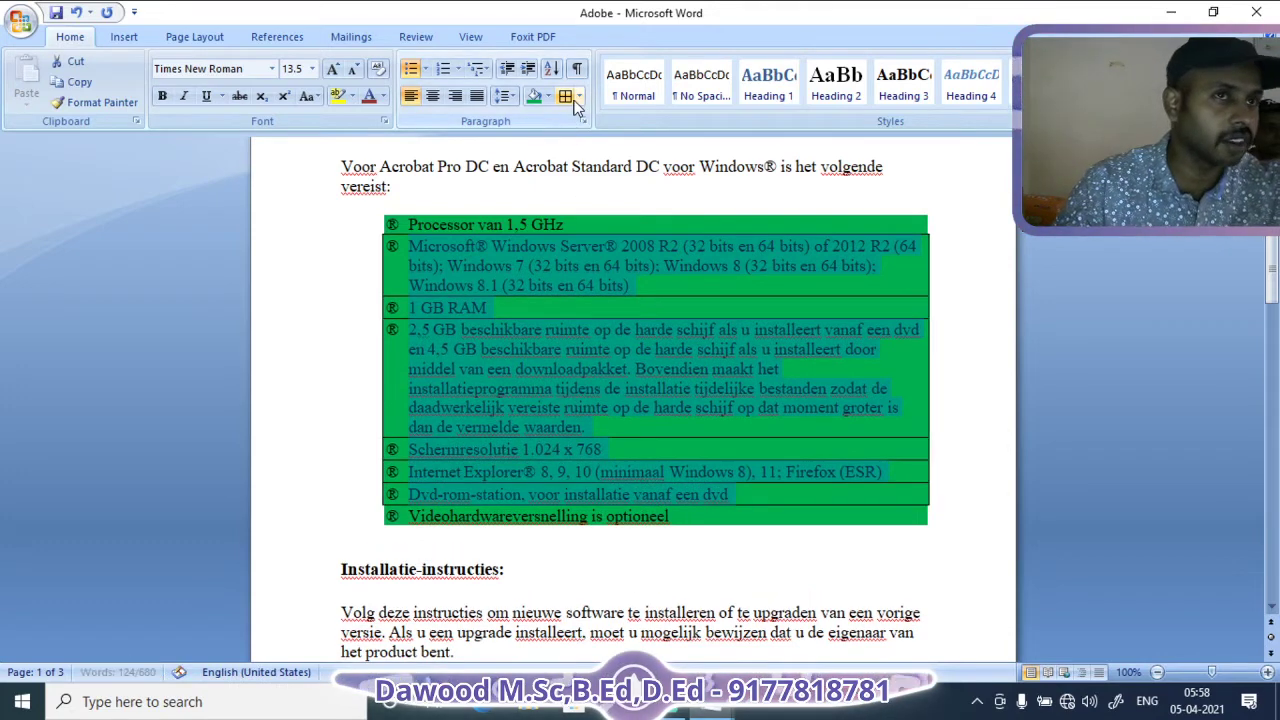
pyautogui.click(1225, 410)
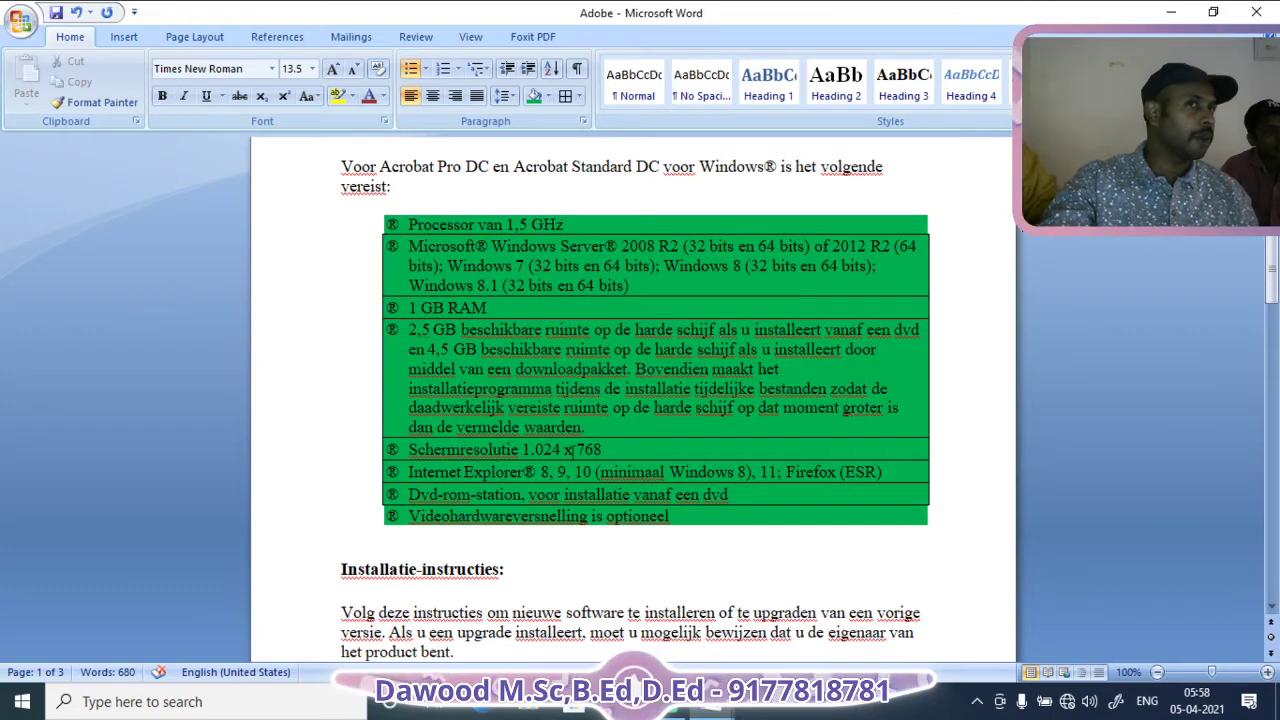
# Apply All Borders to the blank line, the "Volg deze instructies" paragraph and the "Adobe Acrobat DC installeren in Windows" heading.
pyautogui.scroll(-5, 951, 369)
pyautogui.moveTo(275, 335); pyautogui.dragTo(301, 431)
pyautogui.click(566, 97)
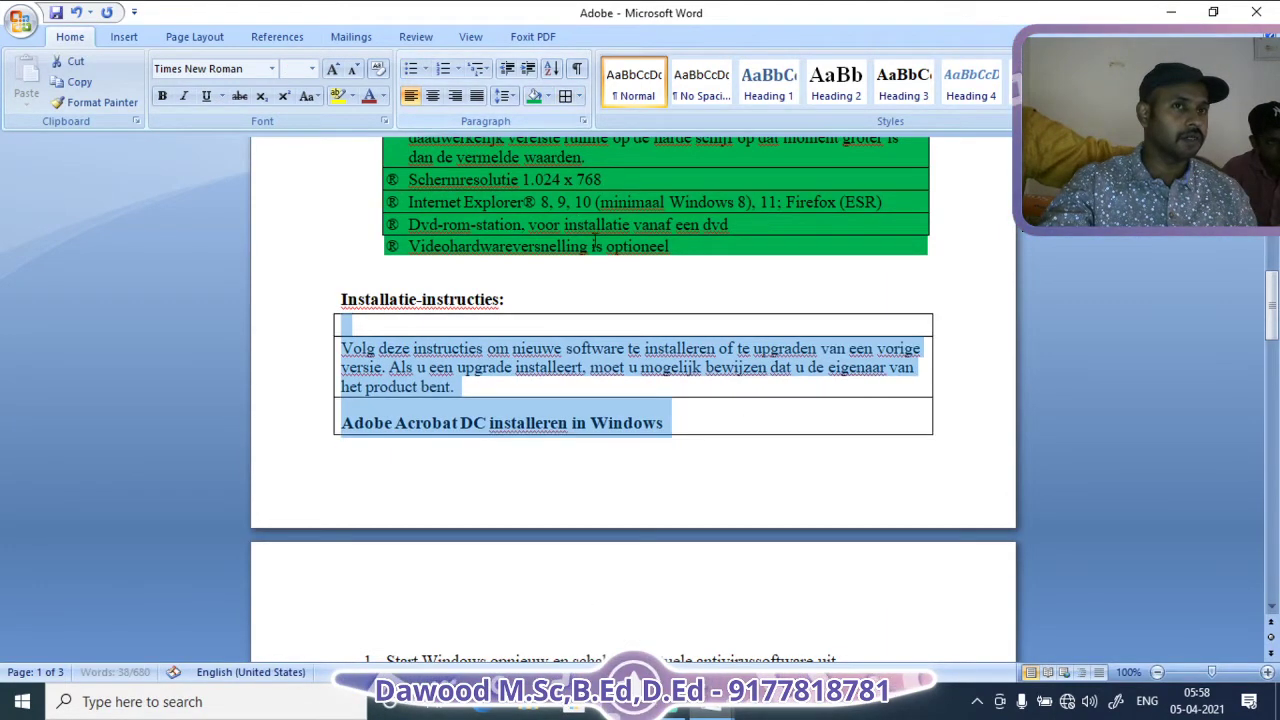
pyautogui.click(597, 246)
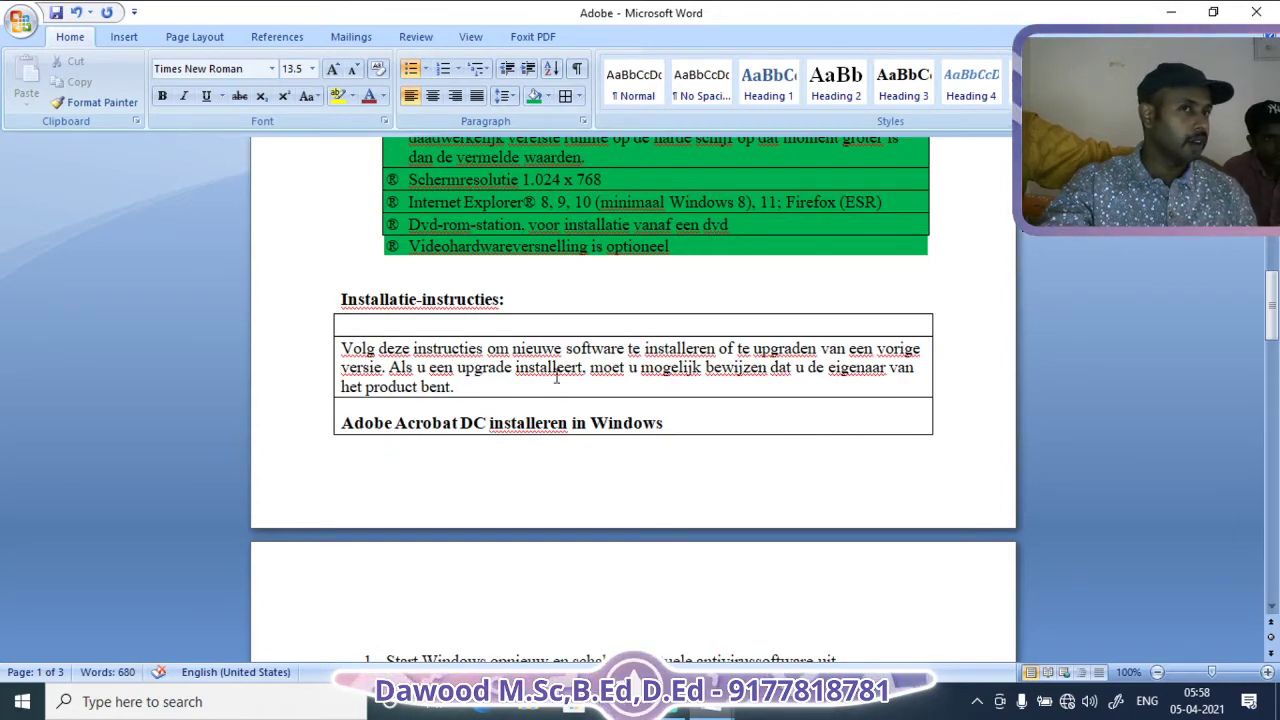
pyautogui.scroll(-4, 736, 440)
pyautogui.scroll(-20, 741, 408)
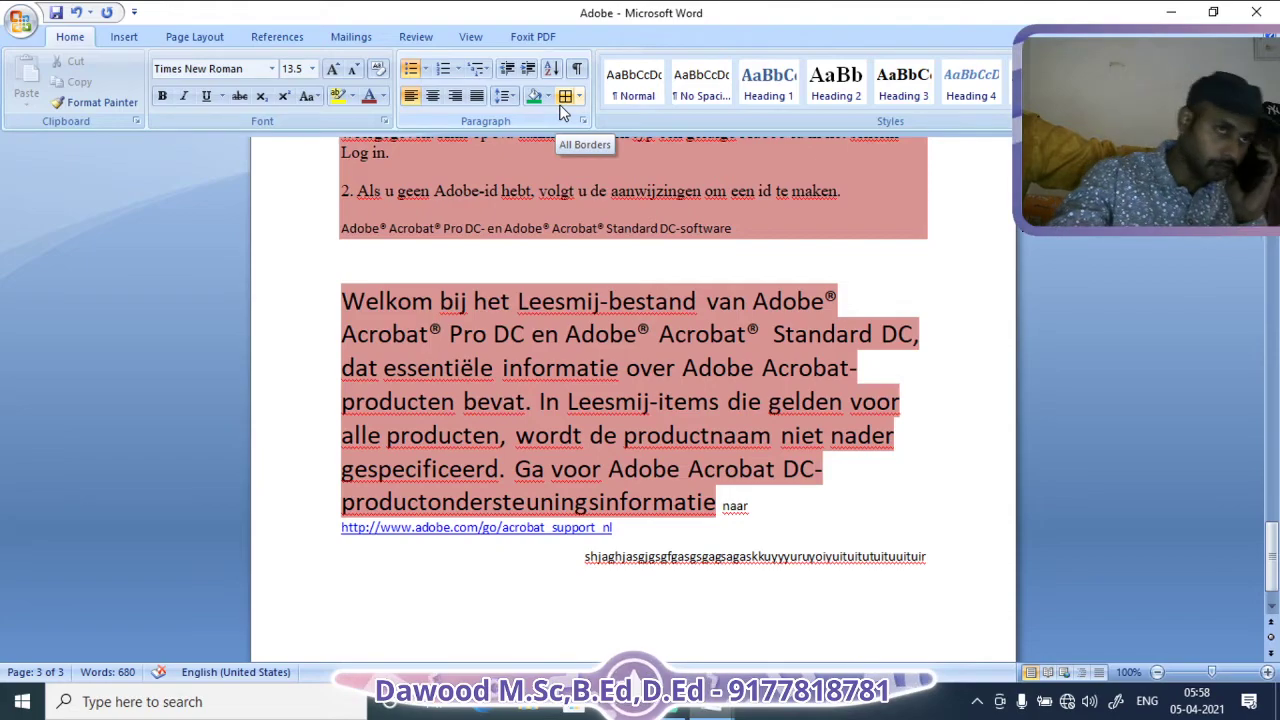
pyautogui.scroll(-1, 779, 343)
pyautogui.scroll(20, 779, 343)
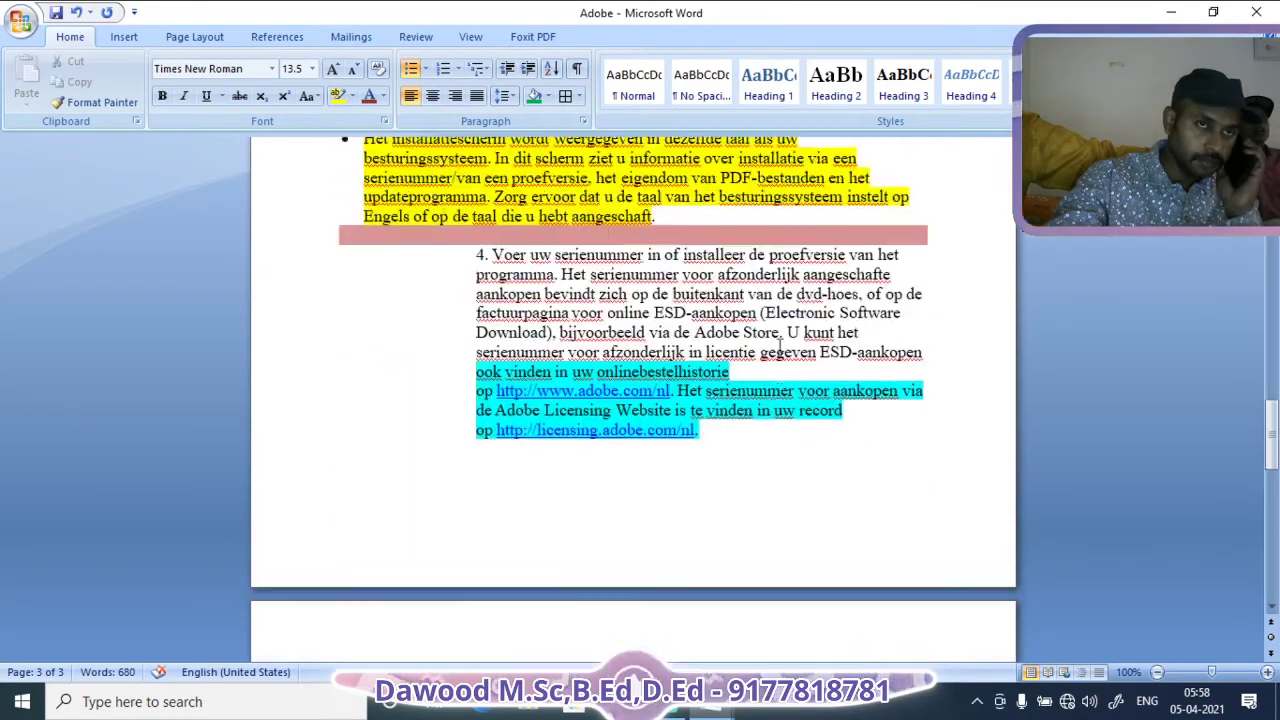
pyautogui.scroll(15, 779, 343)
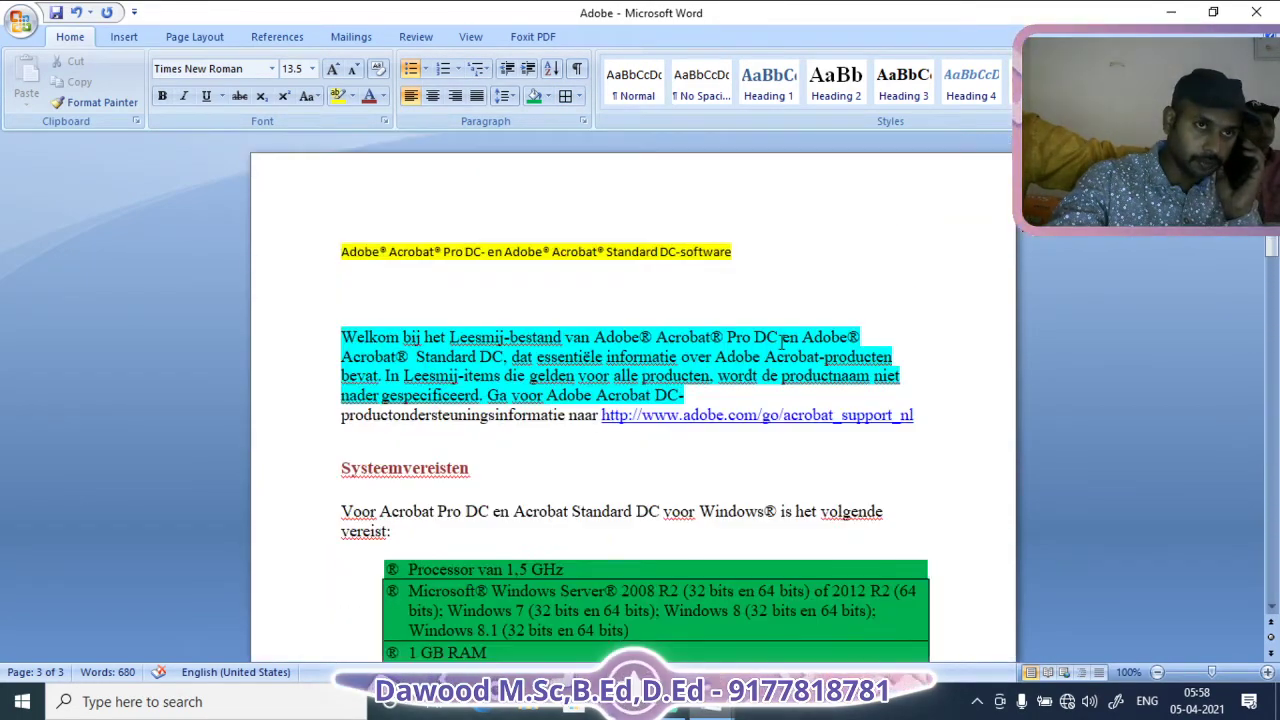
pyautogui.scroll(-7, 665, 428)
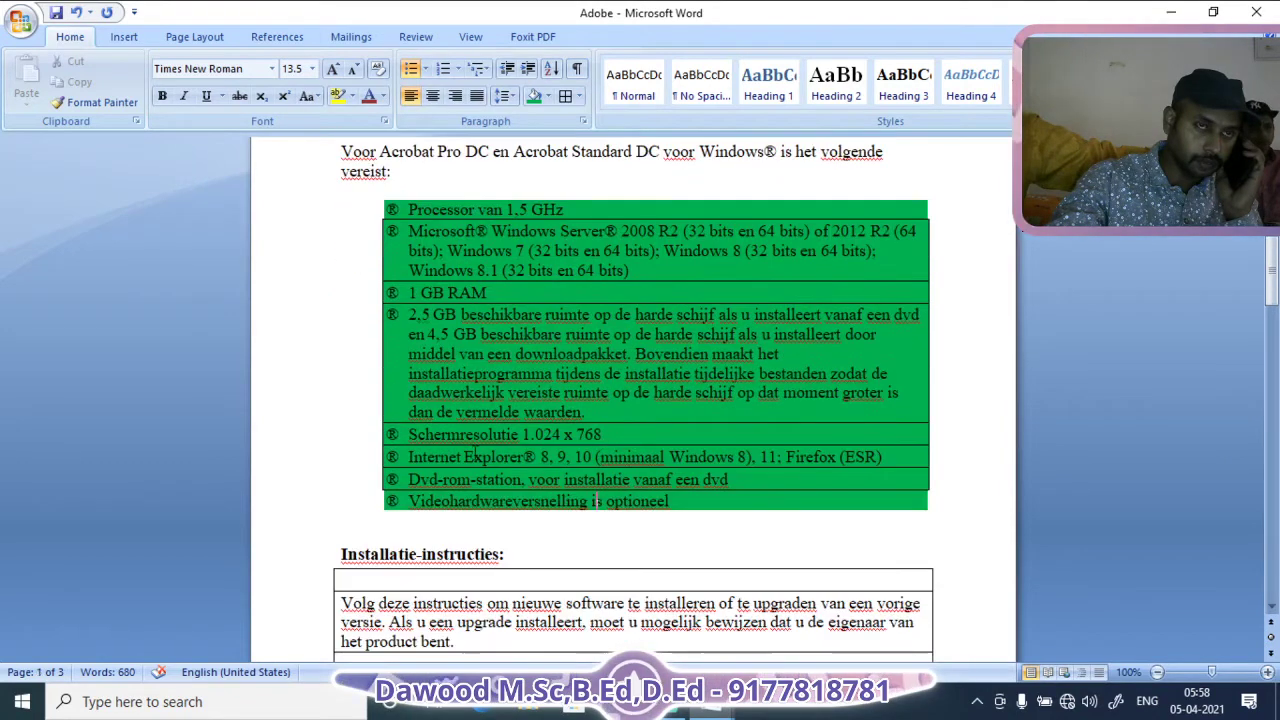
pyautogui.moveTo(314, 254); pyautogui.dragTo(314, 349)
pyautogui.moveTo(350, 556); pyautogui.dragTo(368, 568)
pyautogui.moveTo(580, 622); pyautogui.dragTo(586, 611)
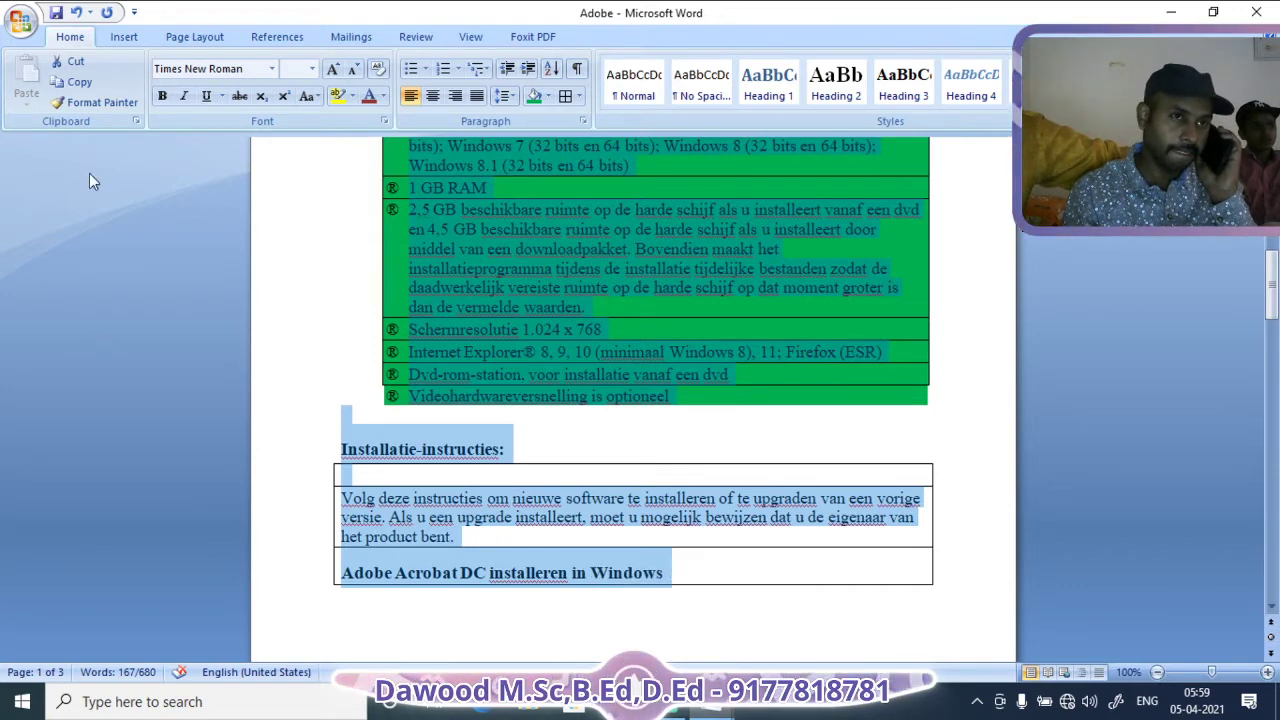
# Undo the last two border changes, on the instruction paragraphs and on the bullet items.
pyautogui.click(76, 12)
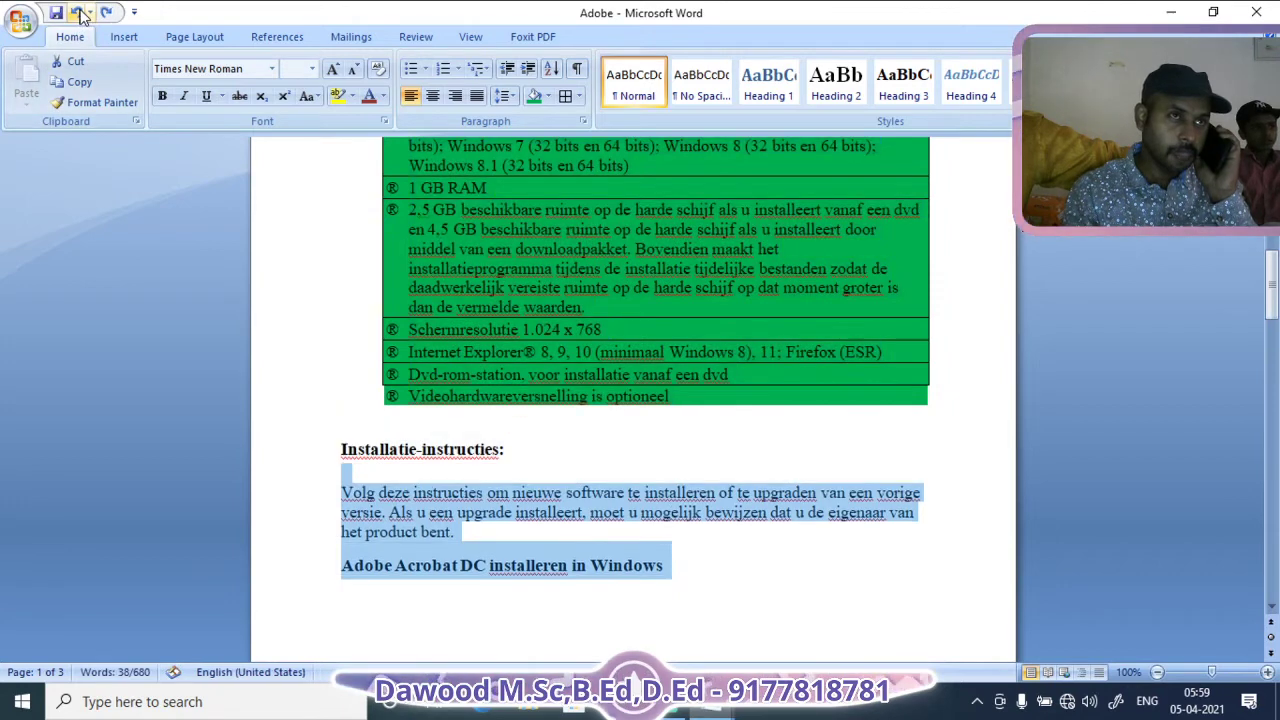
pyautogui.click(77, 12)
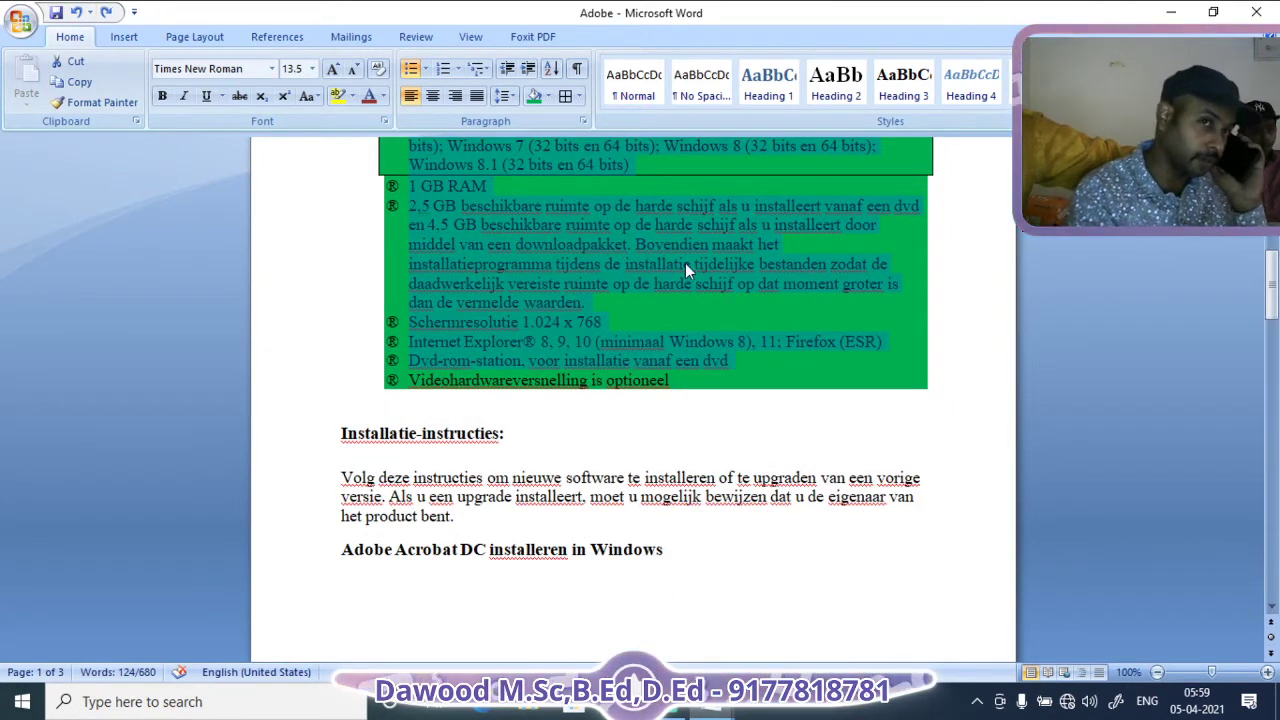
# Apply All Borders to the selected bullet items from "Microsoft Windows Server" through "Dvd-rom-station" again.
pyautogui.click(578, 96)
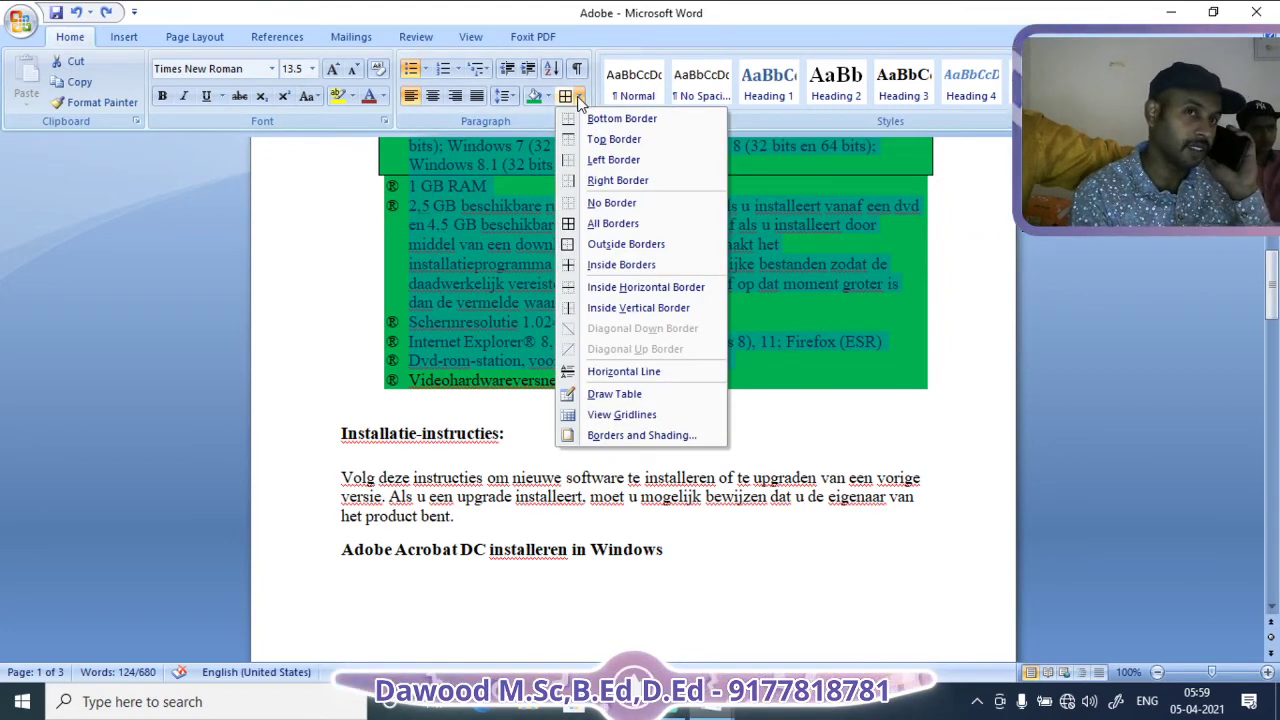
pyautogui.click(613, 222)
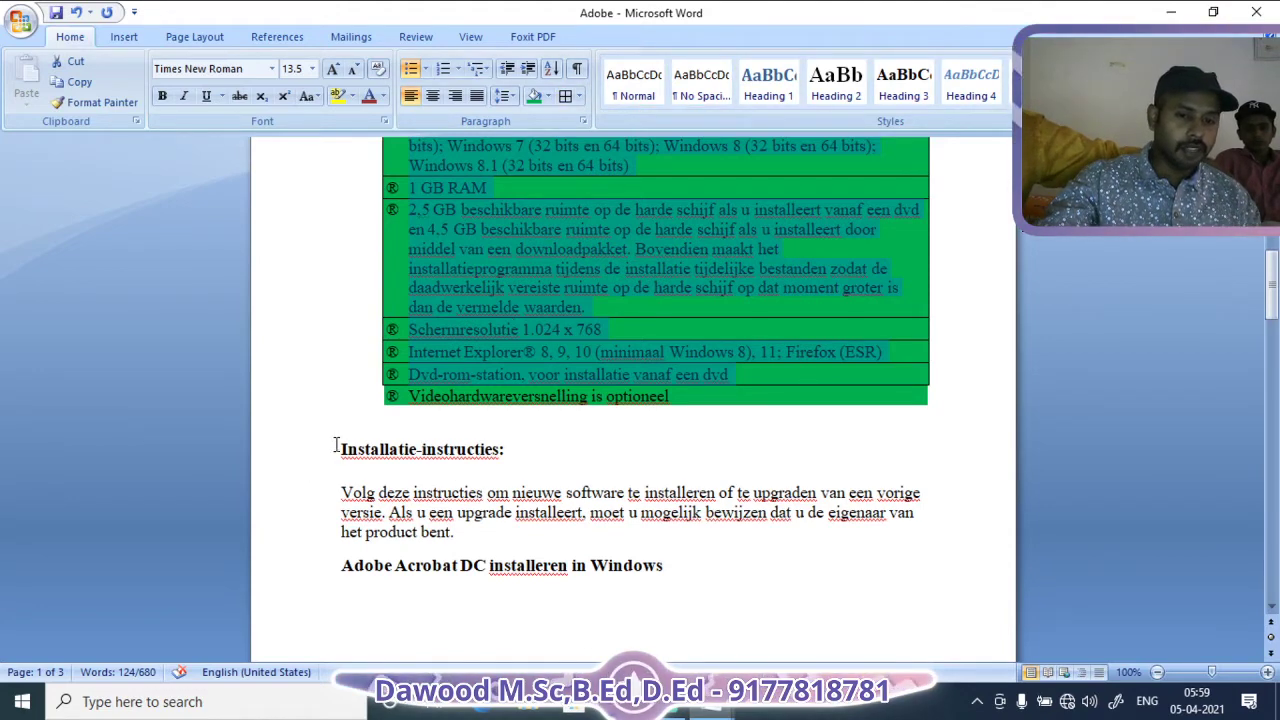
# Add a bottom border to the "Installatie-instructies:" heading.
pyautogui.moveTo(336, 447); pyautogui.dragTo(514, 449)
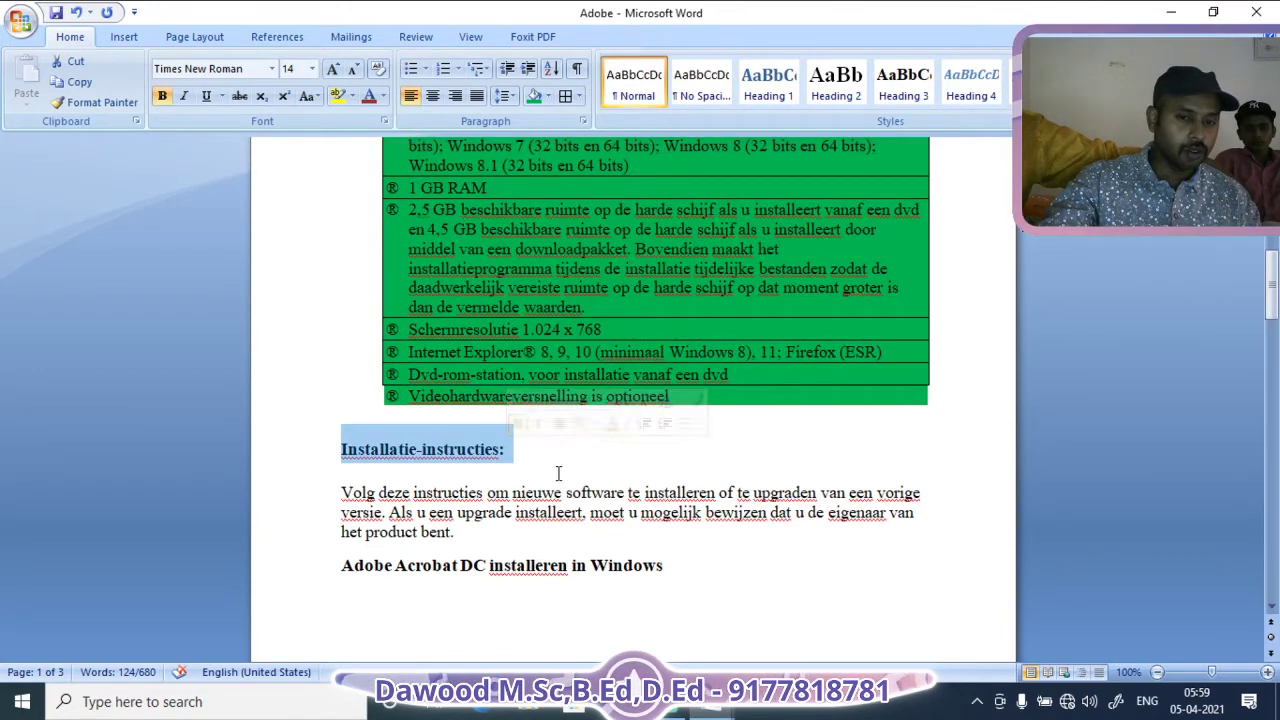
pyautogui.click(579, 99)
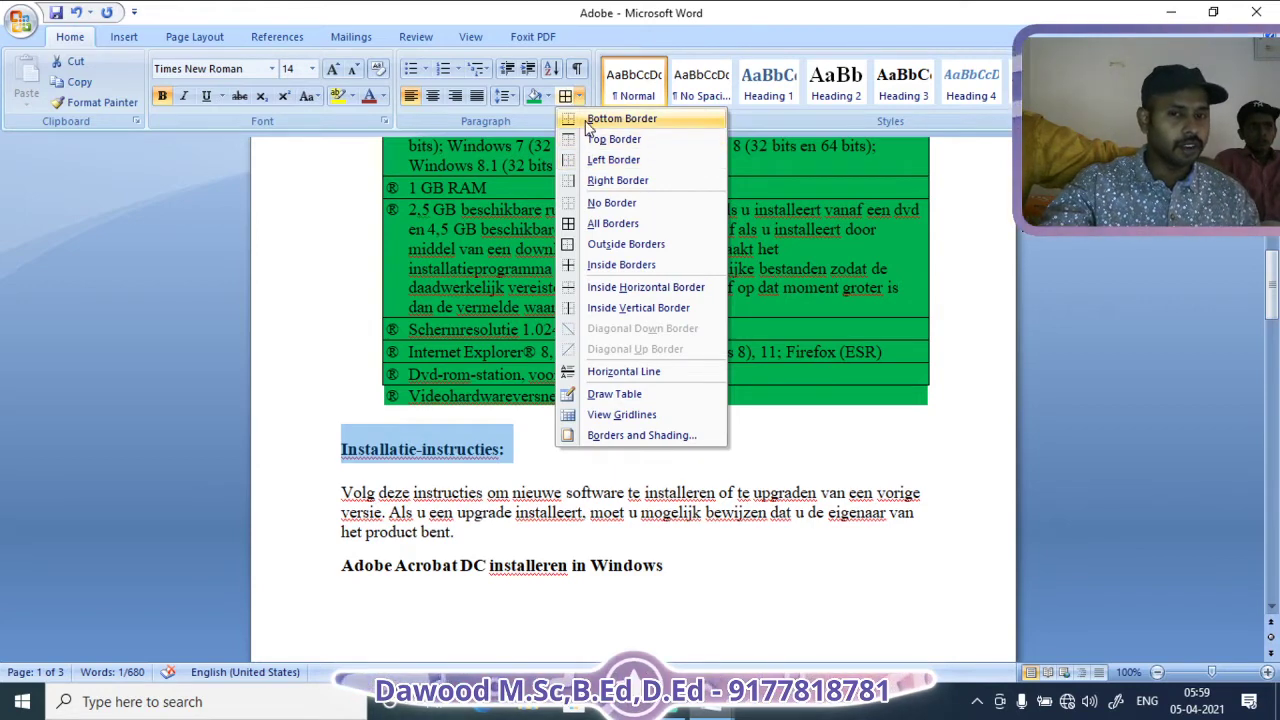
pyautogui.click(590, 120)
pyautogui.click(566, 478)
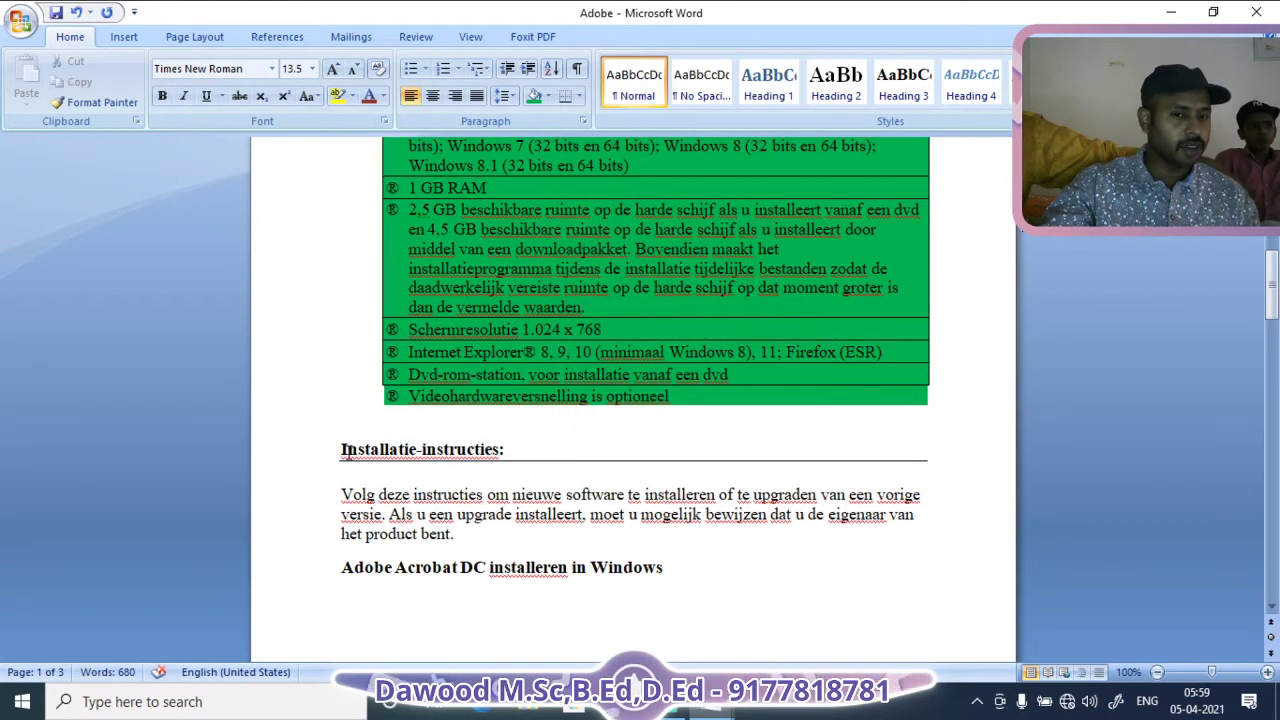
pyautogui.moveTo(347, 455); pyautogui.dragTo(471, 467)
pyautogui.click(752, 480)
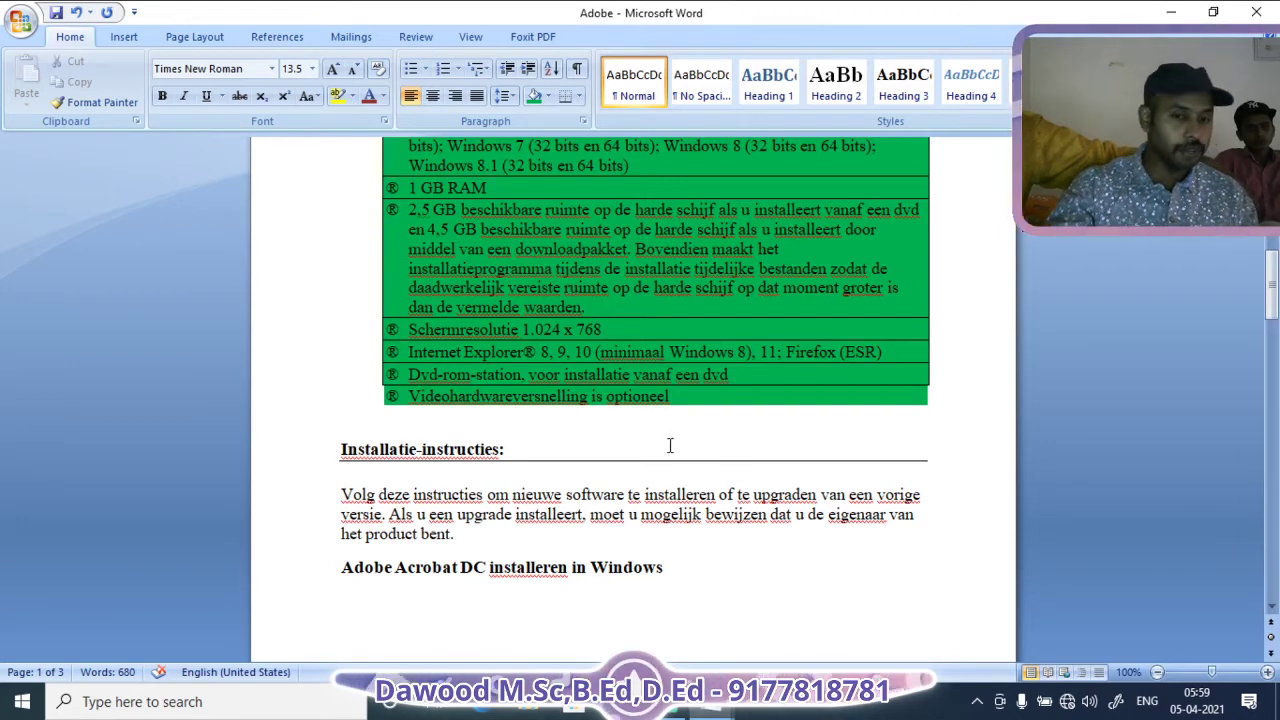
# Insert a full-width horizontal line above the "Adobe Acrobat DC installeren in Windows" heading by converting a row of underscores.
pyautogui.scroll(-4, 670, 443)
pyautogui.click(343, 343)
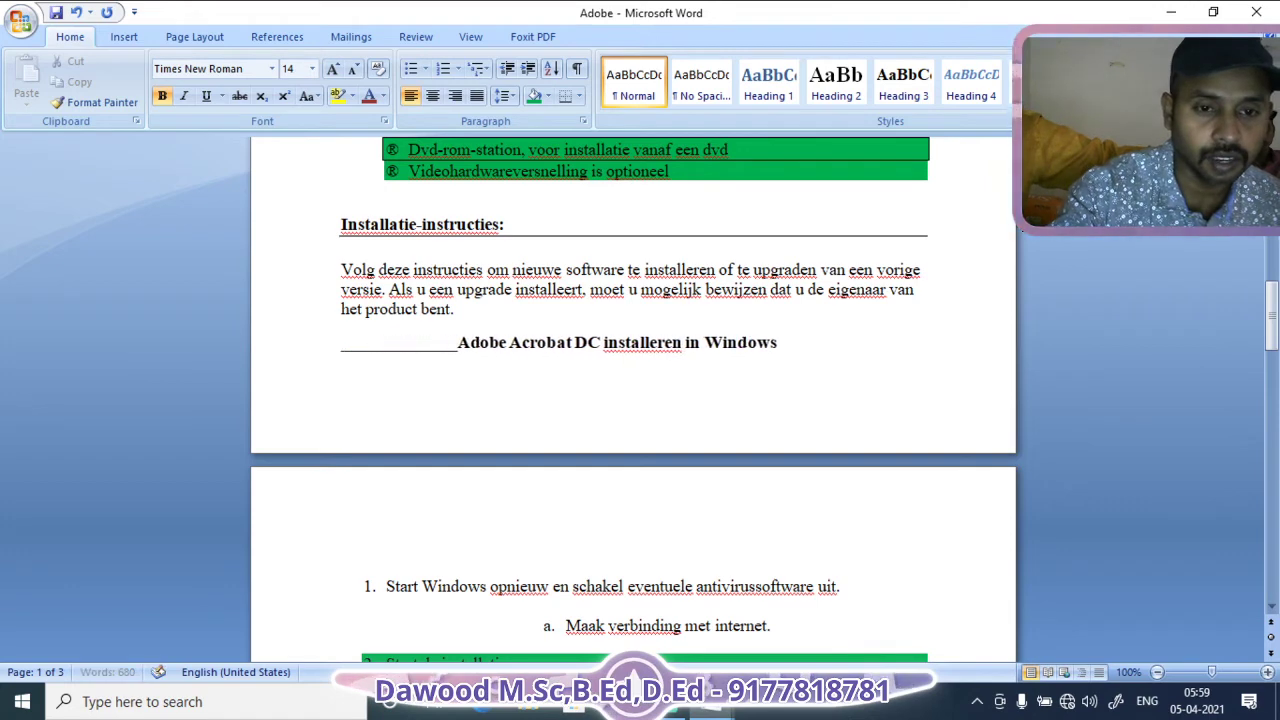
pyautogui.press('Return')
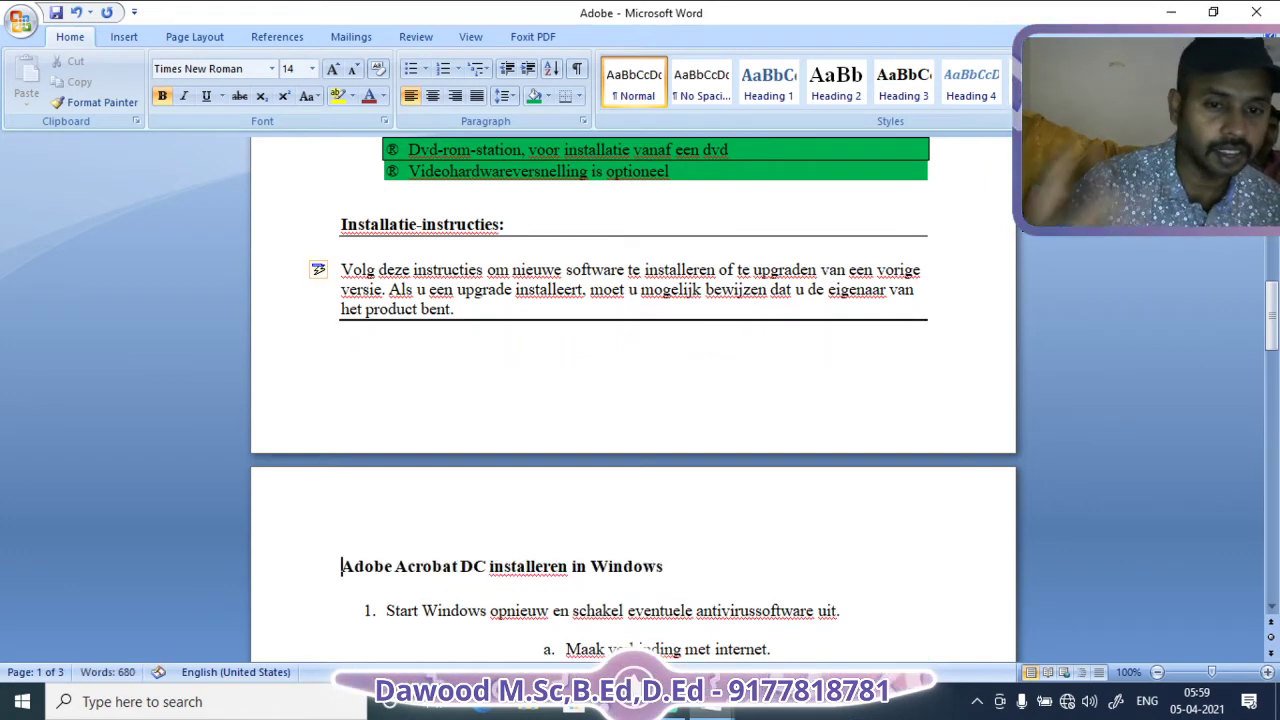
# Add a bottom border to the "Adobe Acrobat DC installeren in Windows" heading.
pyautogui.scroll(-3, 609, 360)
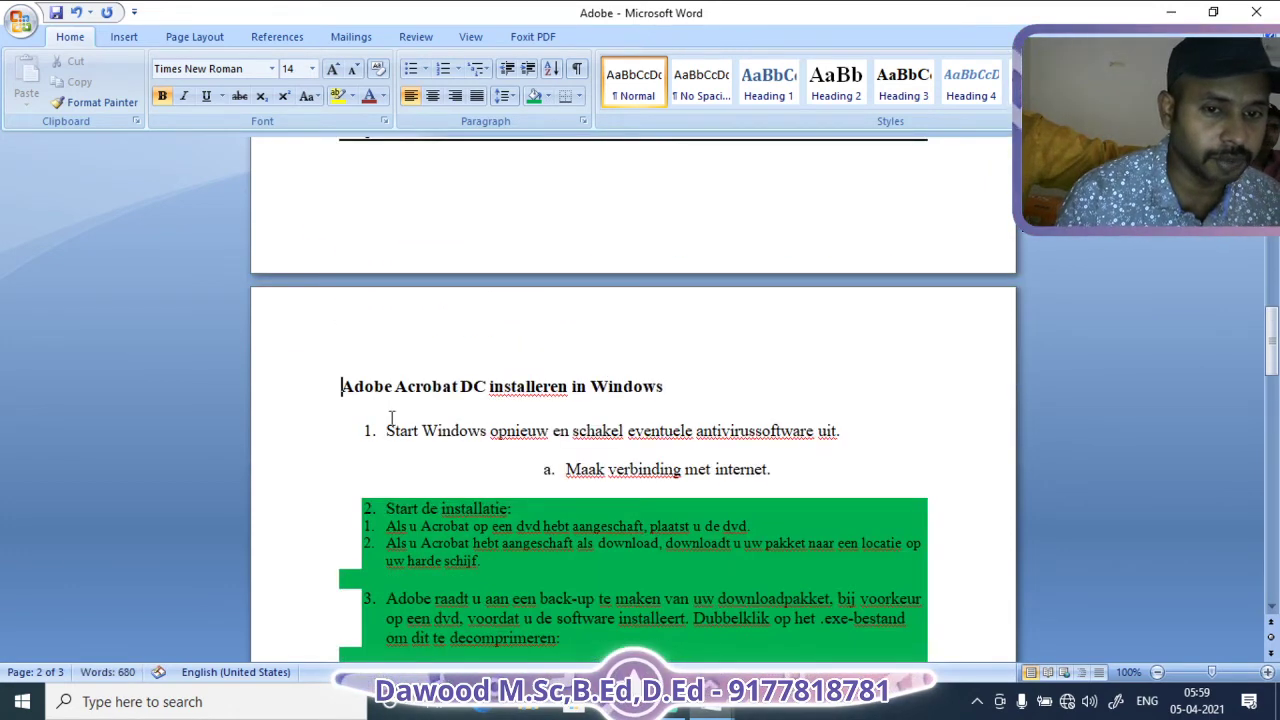
pyautogui.moveTo(342, 386); pyautogui.dragTo(706, 383)
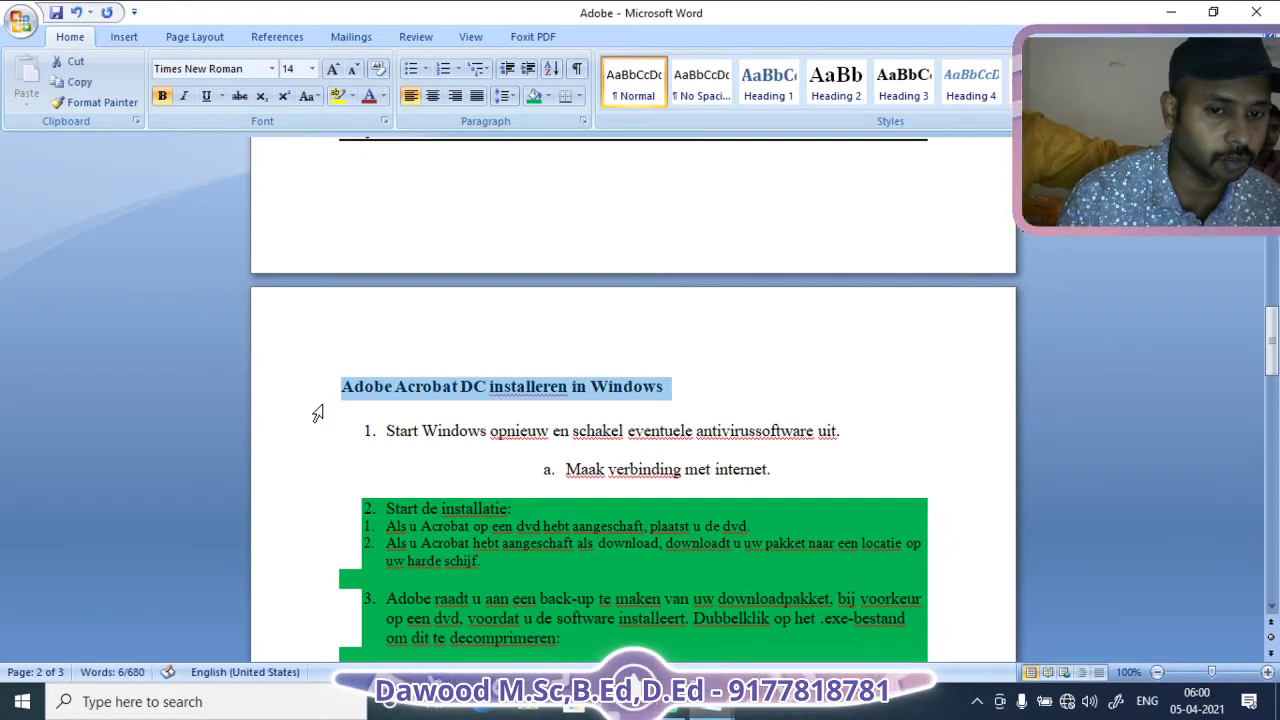
pyautogui.click(565, 95)
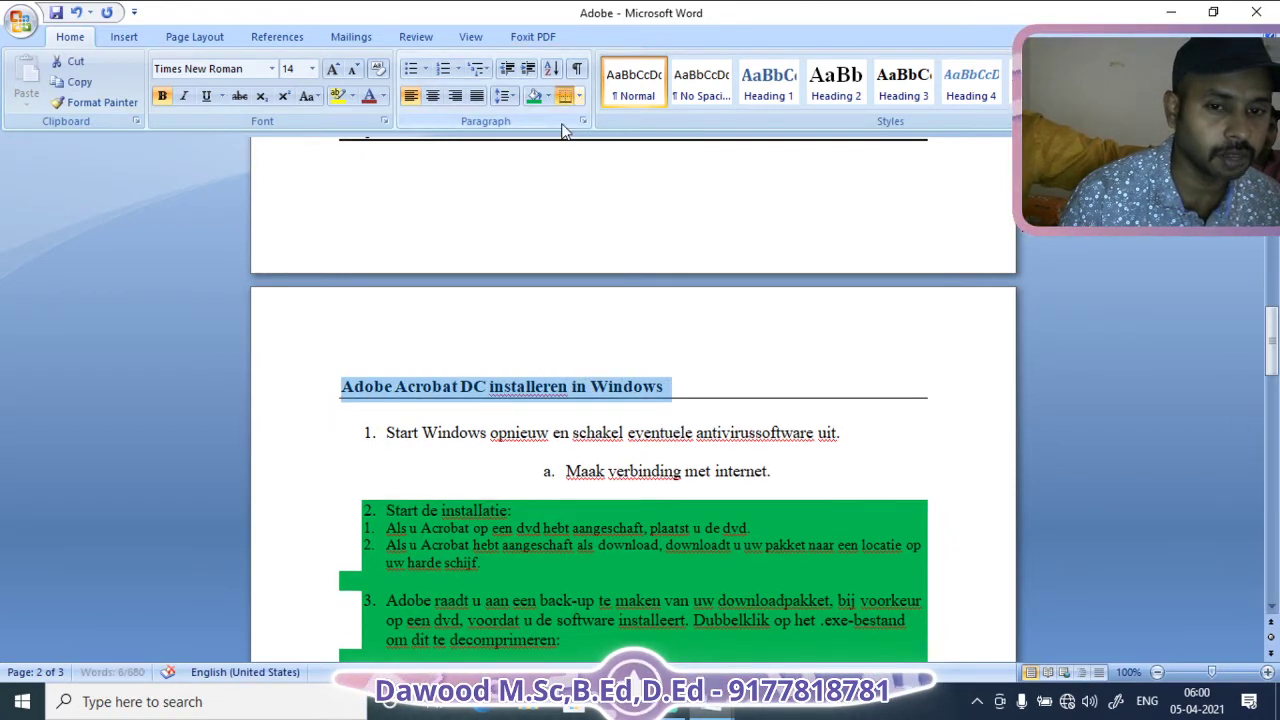
pyautogui.click(773, 512)
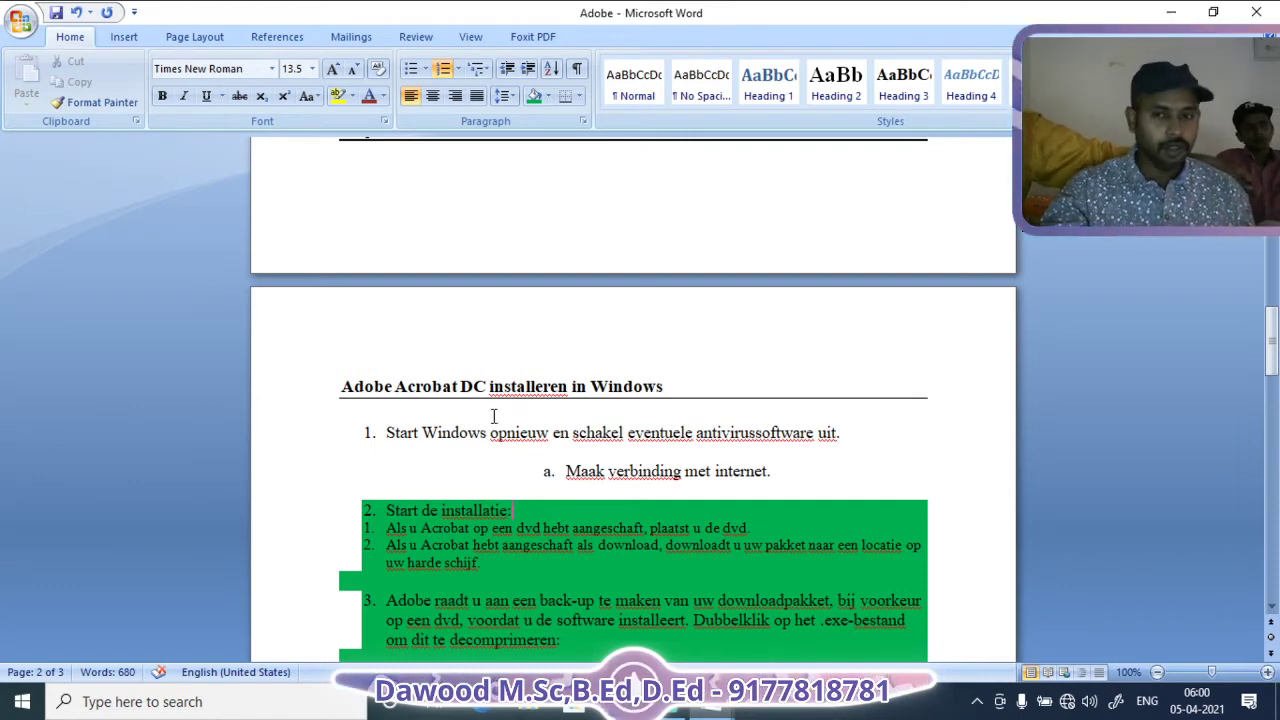
# Insert a new line with the text "mkj" between the bordered heading and the first numbered item.
pyautogui.click(942, 403)
pyautogui.press('Return')
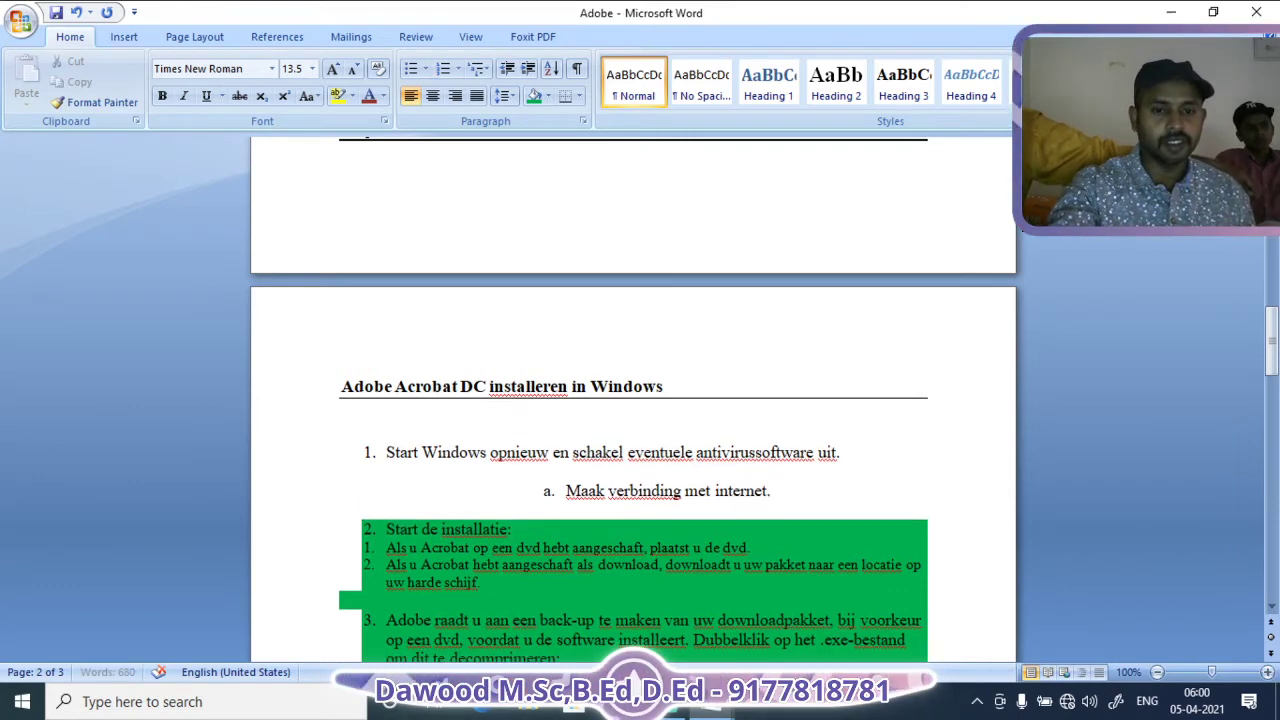
pyautogui.write('mkj')
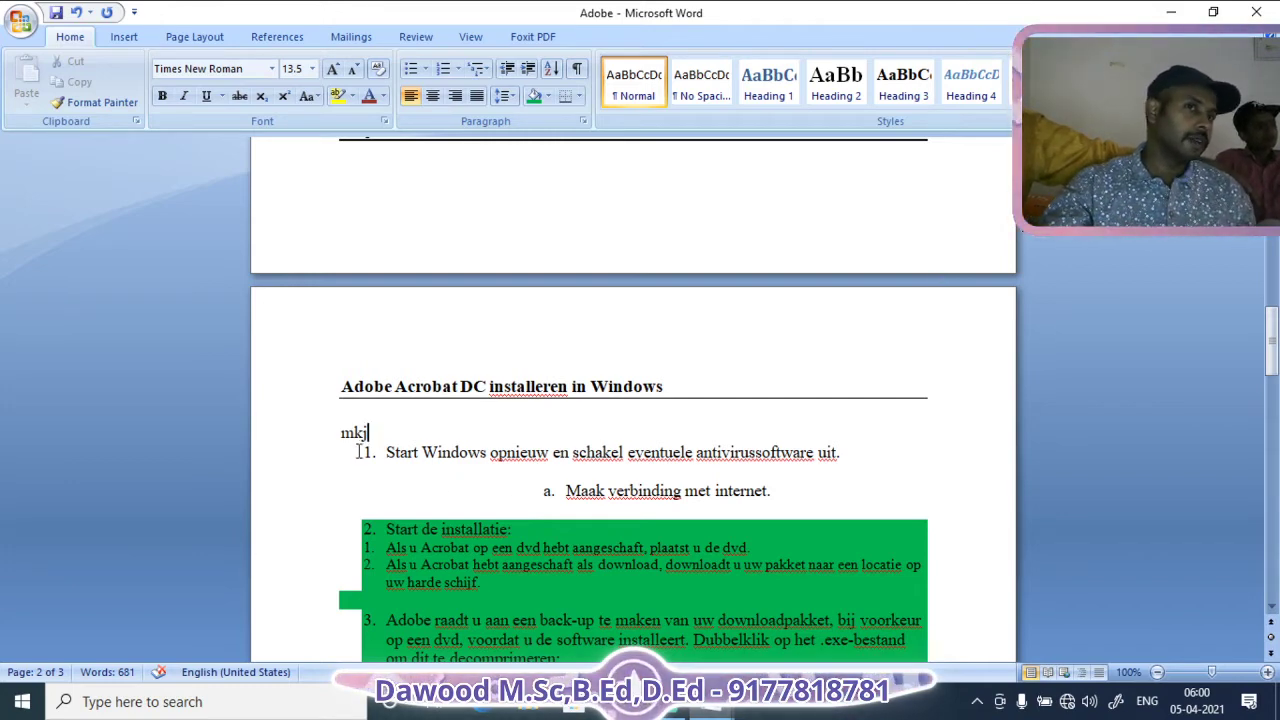
# Apply Outside Borders to the first numbered item, "Start Windows opnieuw", and the empty paragraph below it.
pyautogui.moveTo(388, 452); pyautogui.dragTo(855, 437)
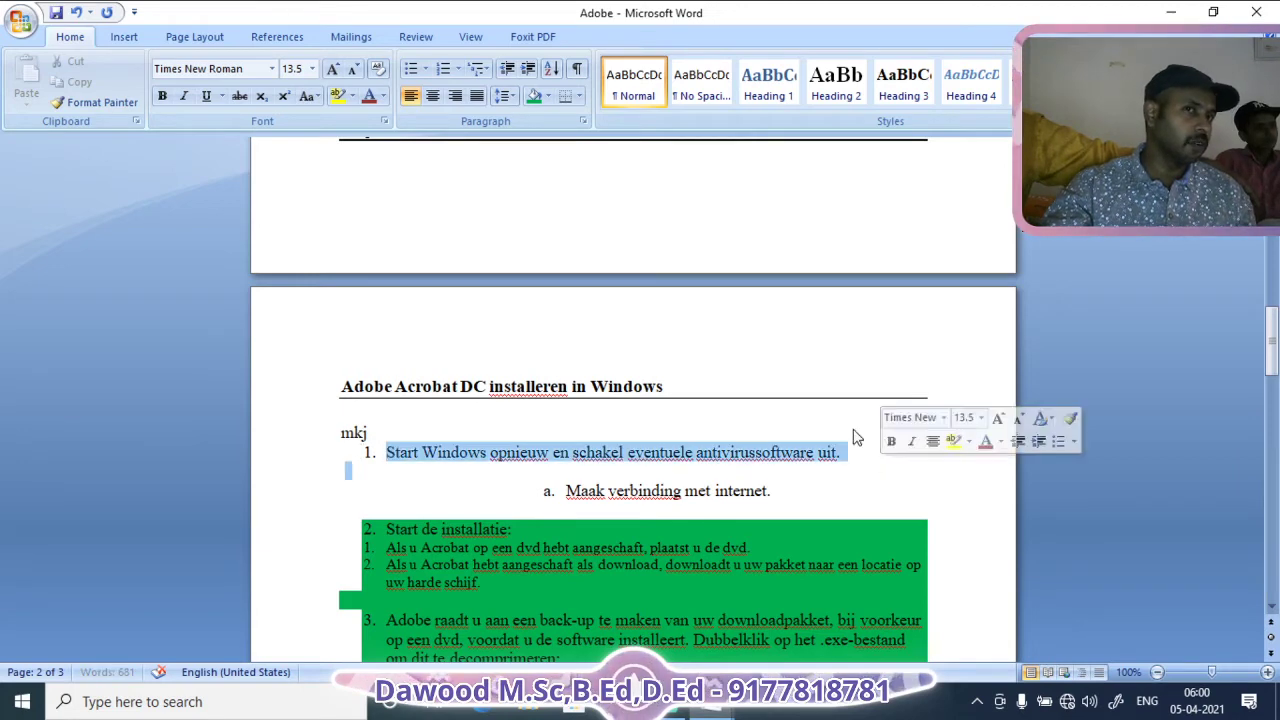
pyautogui.click(578, 96)
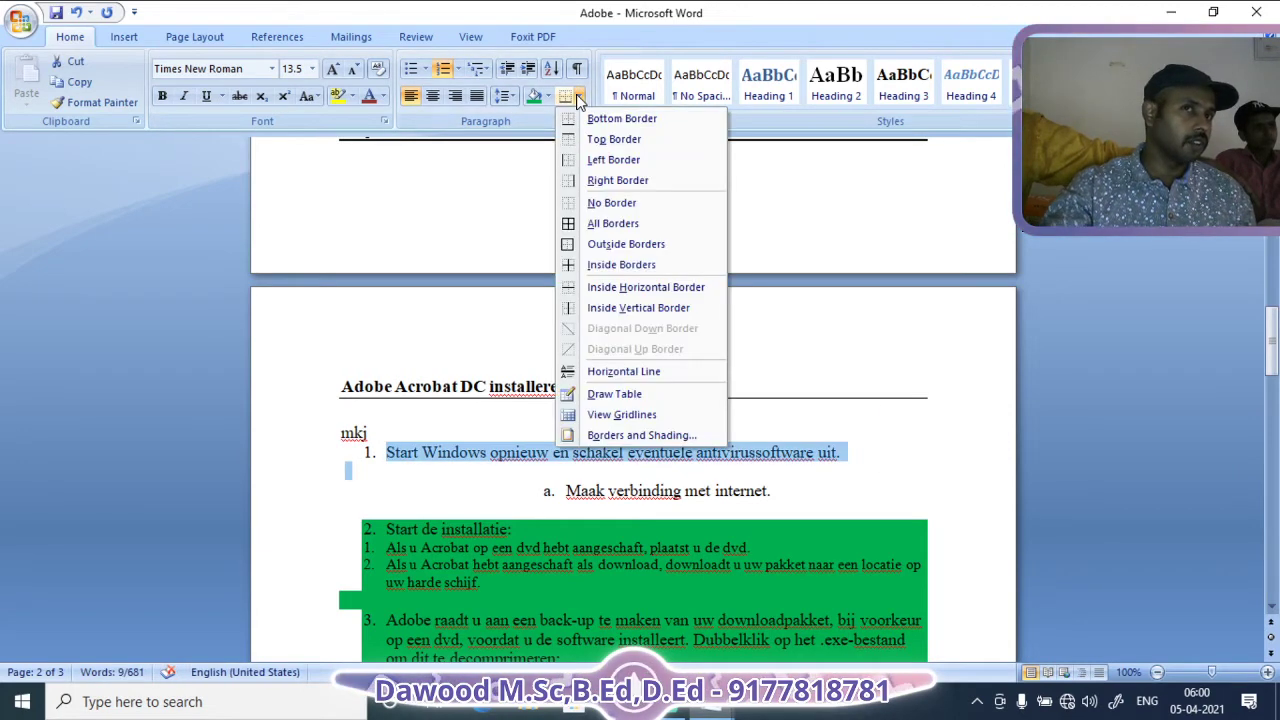
pyautogui.click(628, 245)
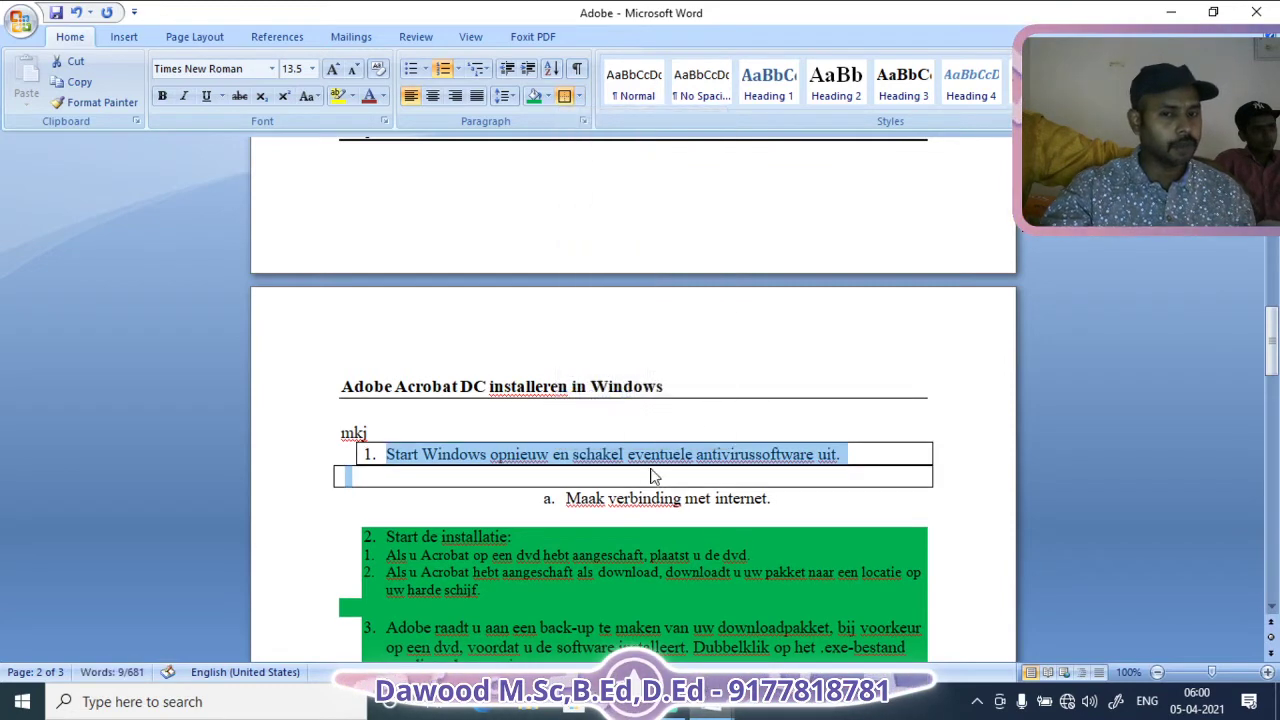
pyautogui.click(559, 474)
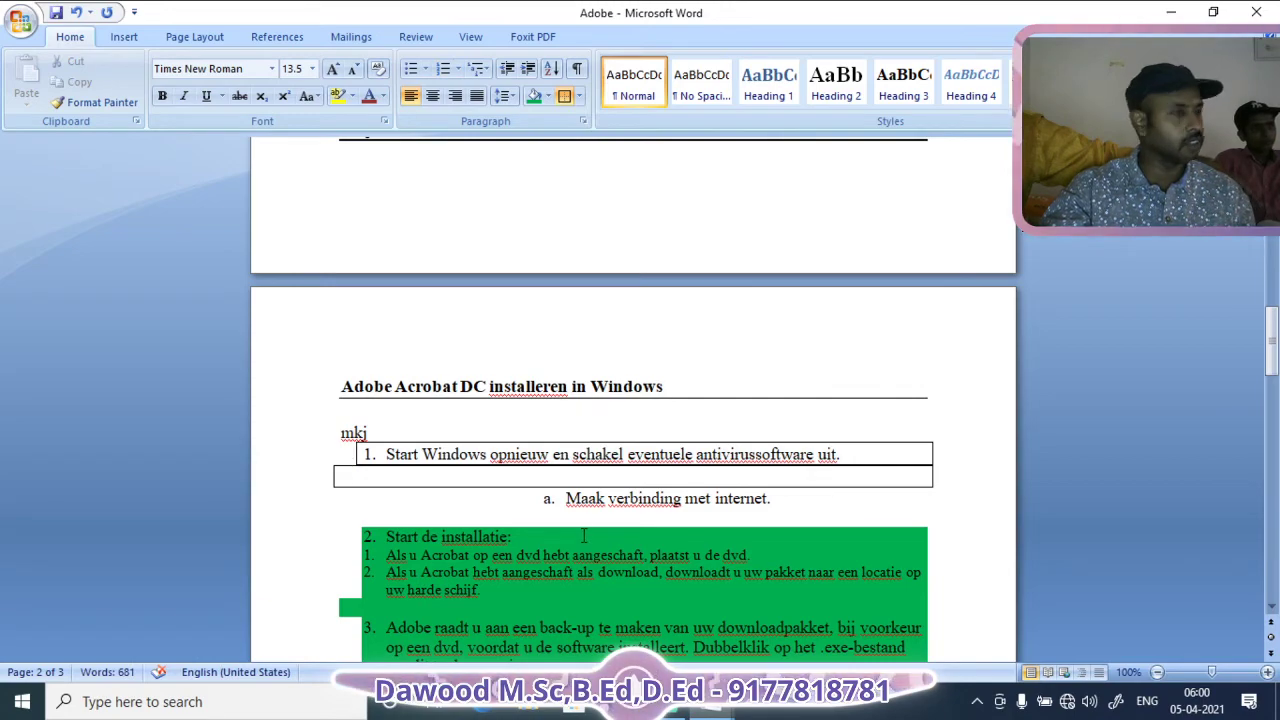
# Review the borders, shading and highlighting from the "Adobe Acrobat DC installeren in Windows" heading through the last page.
pyautogui.scroll(-8, 584, 537)
pyautogui.scroll(5, 570, 413)
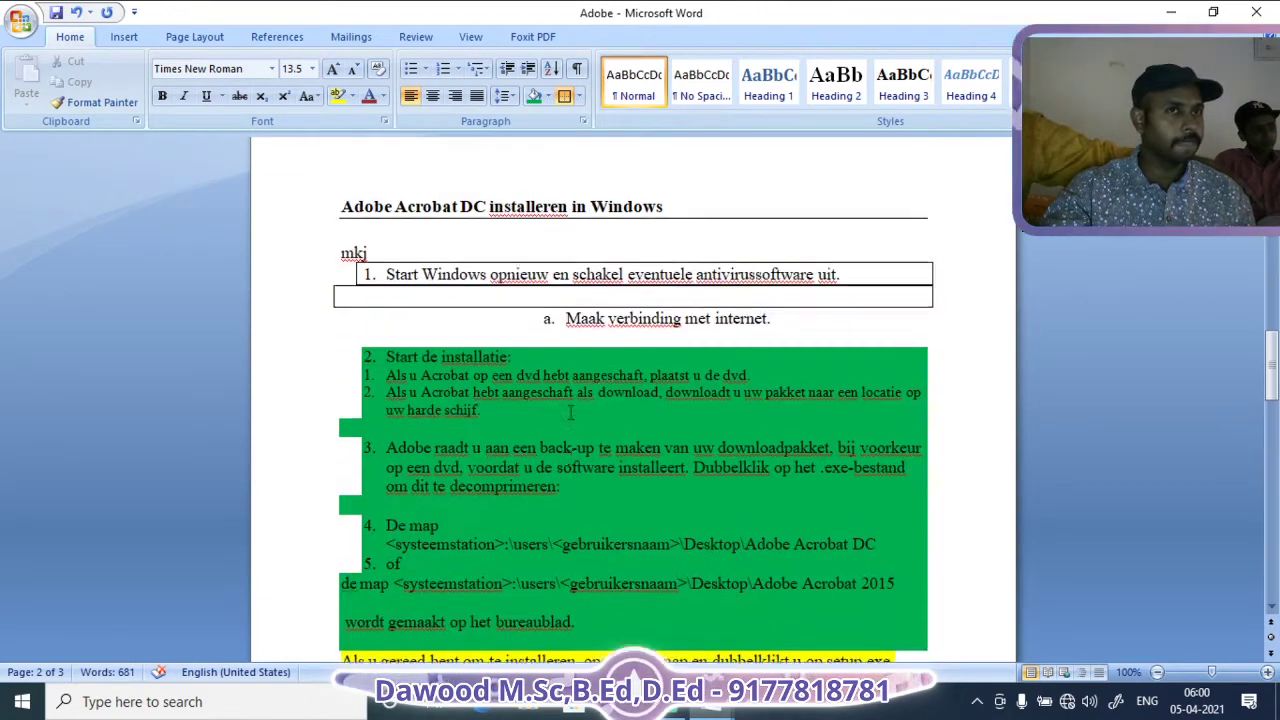
pyautogui.scroll(3, 570, 413)
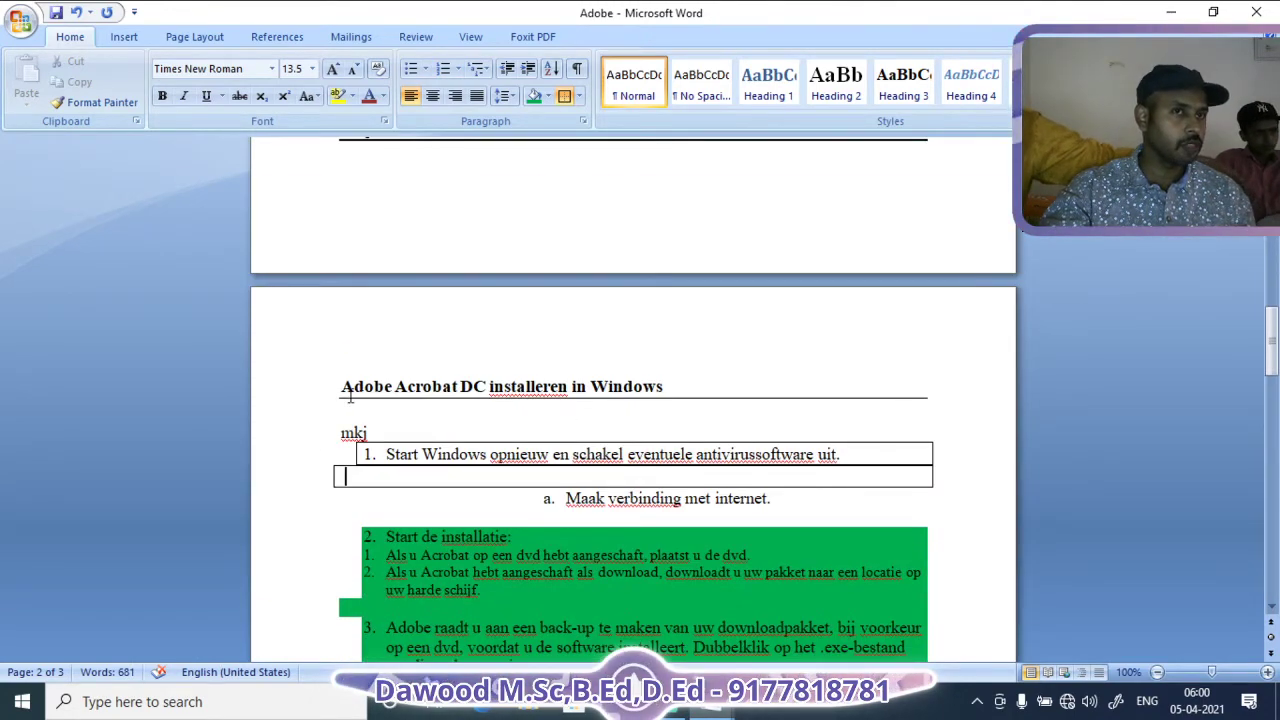
pyautogui.moveTo(341, 386); pyautogui.dragTo(562, 384)
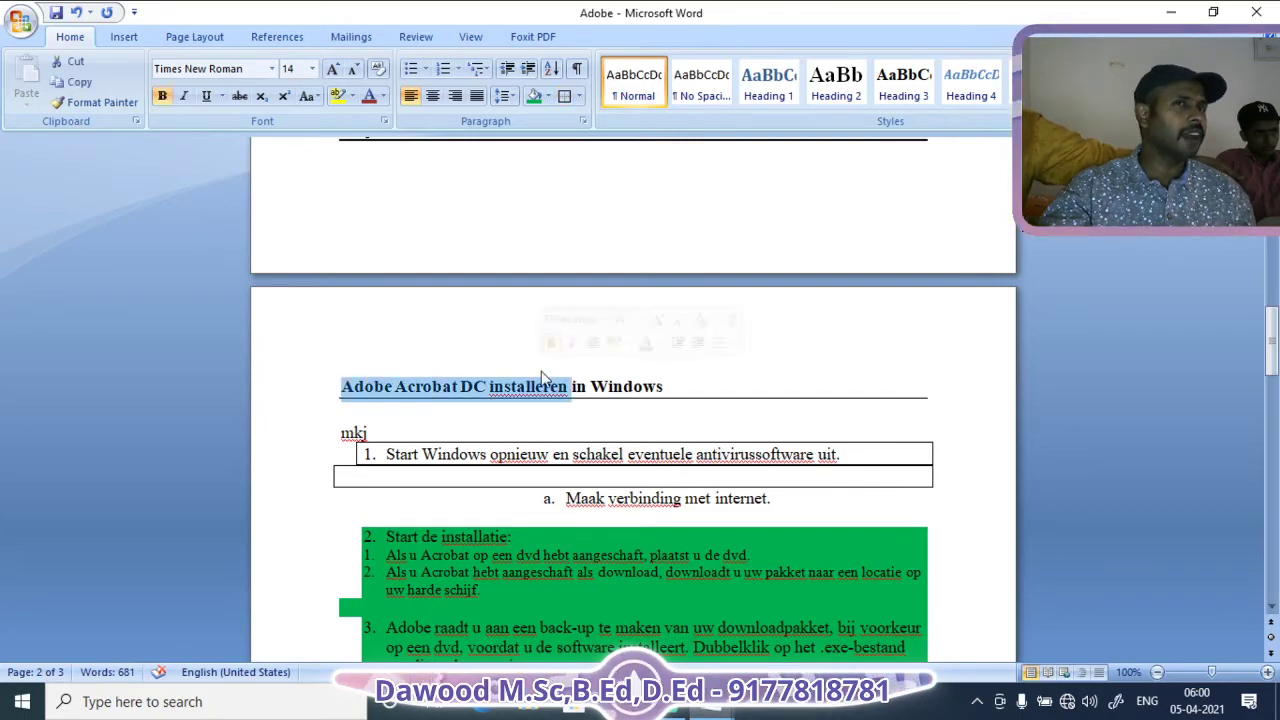
pyautogui.scroll(4, 711, 381)
pyautogui.scroll(-20, 705, 370)
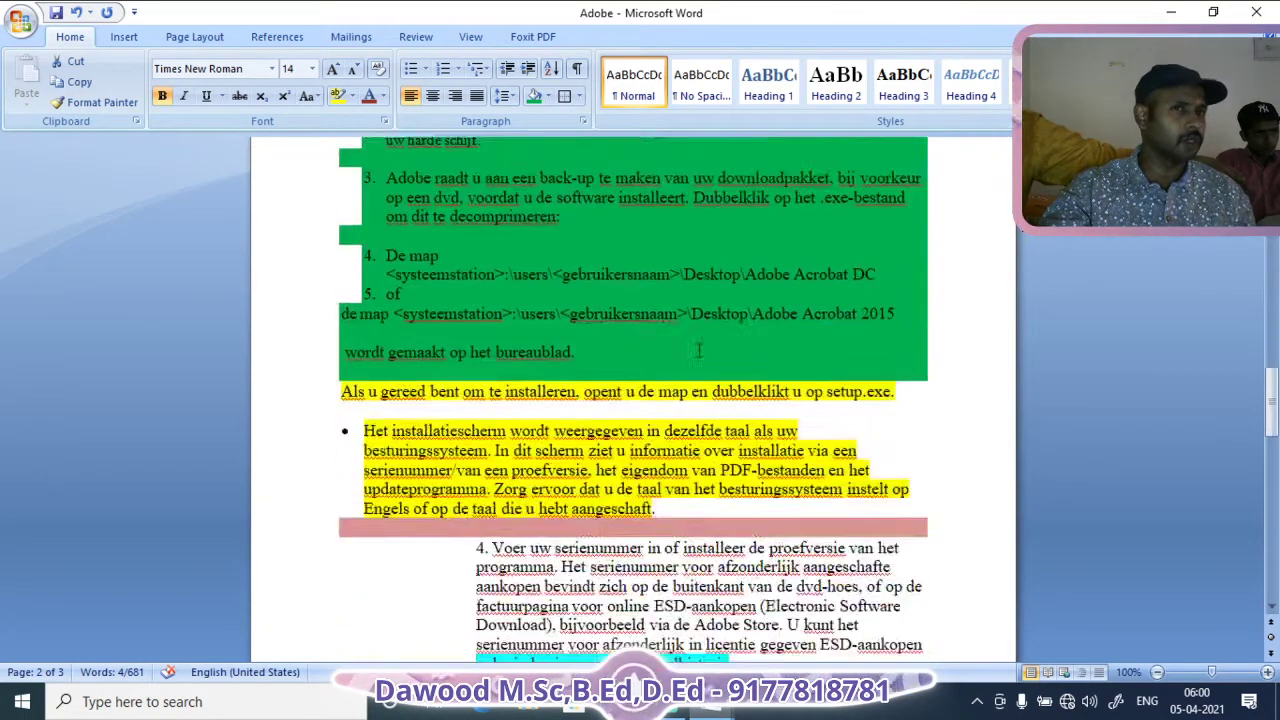
pyautogui.scroll(8, 694, 346)
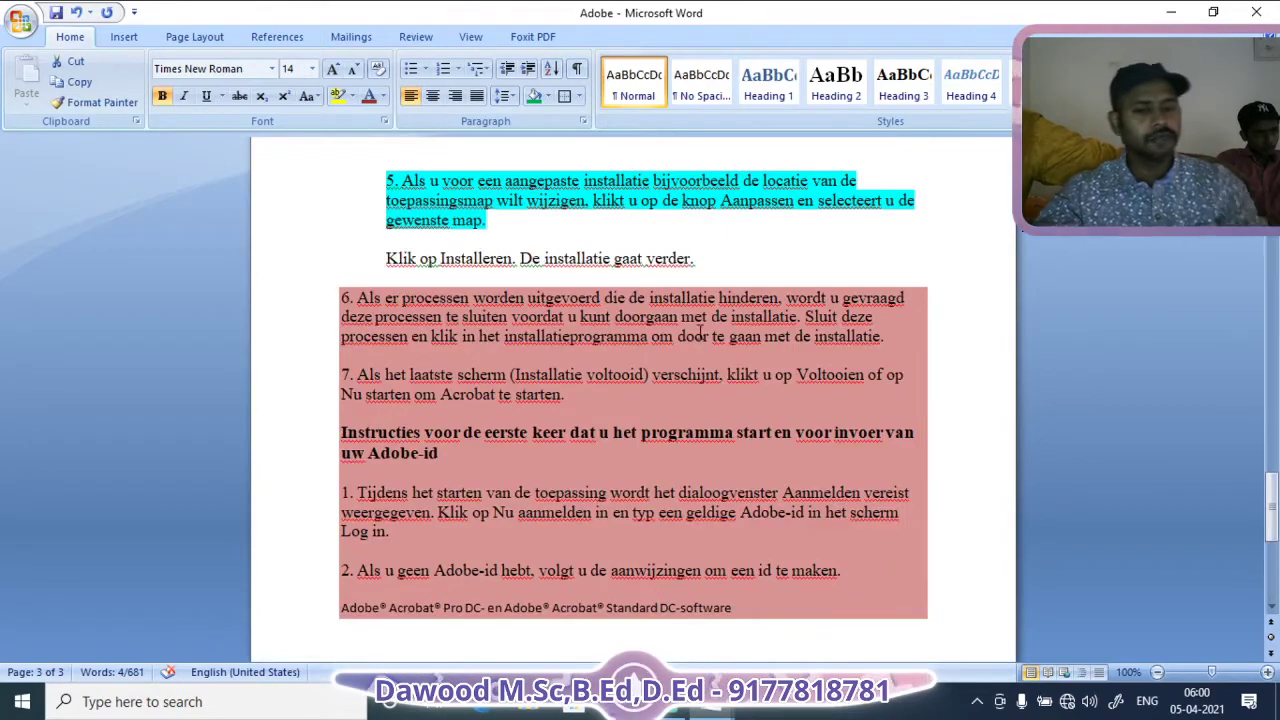
pyautogui.scroll(15, 531, 380)
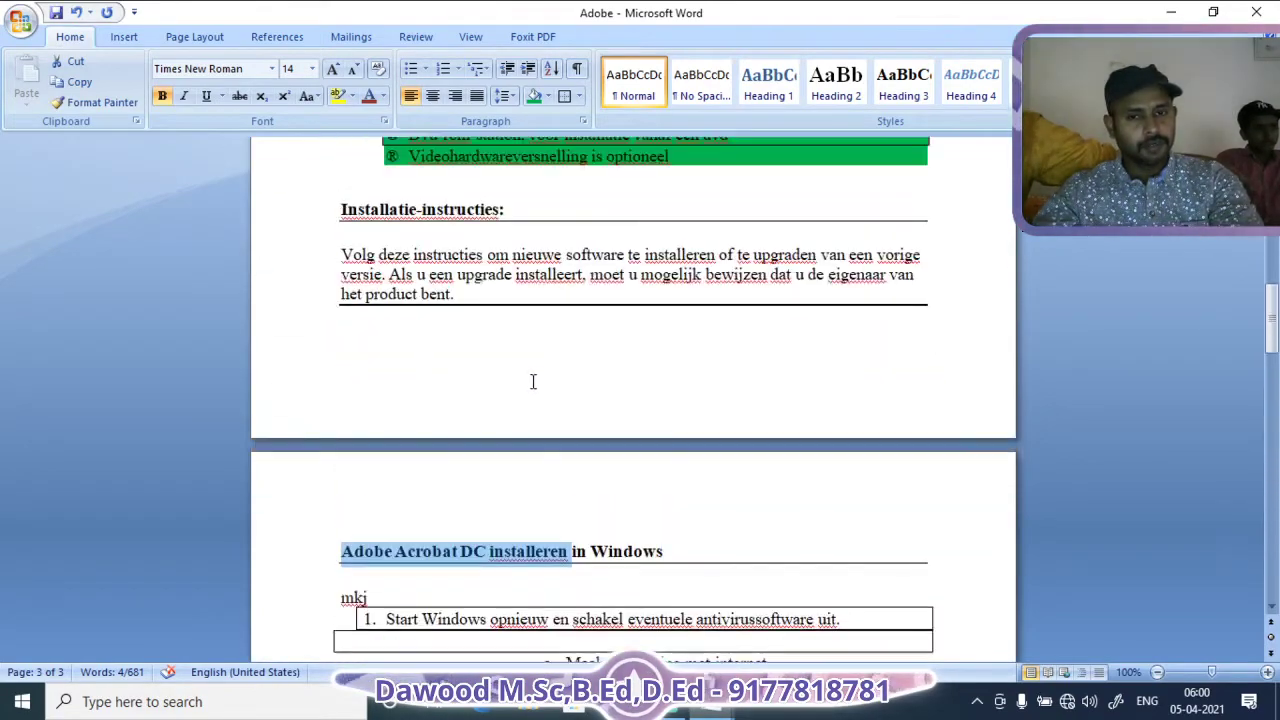
# Clear the formatting from the document's text, selecting everything from the title through the support link on the last page.
pyautogui.tripleClick(275, 243)
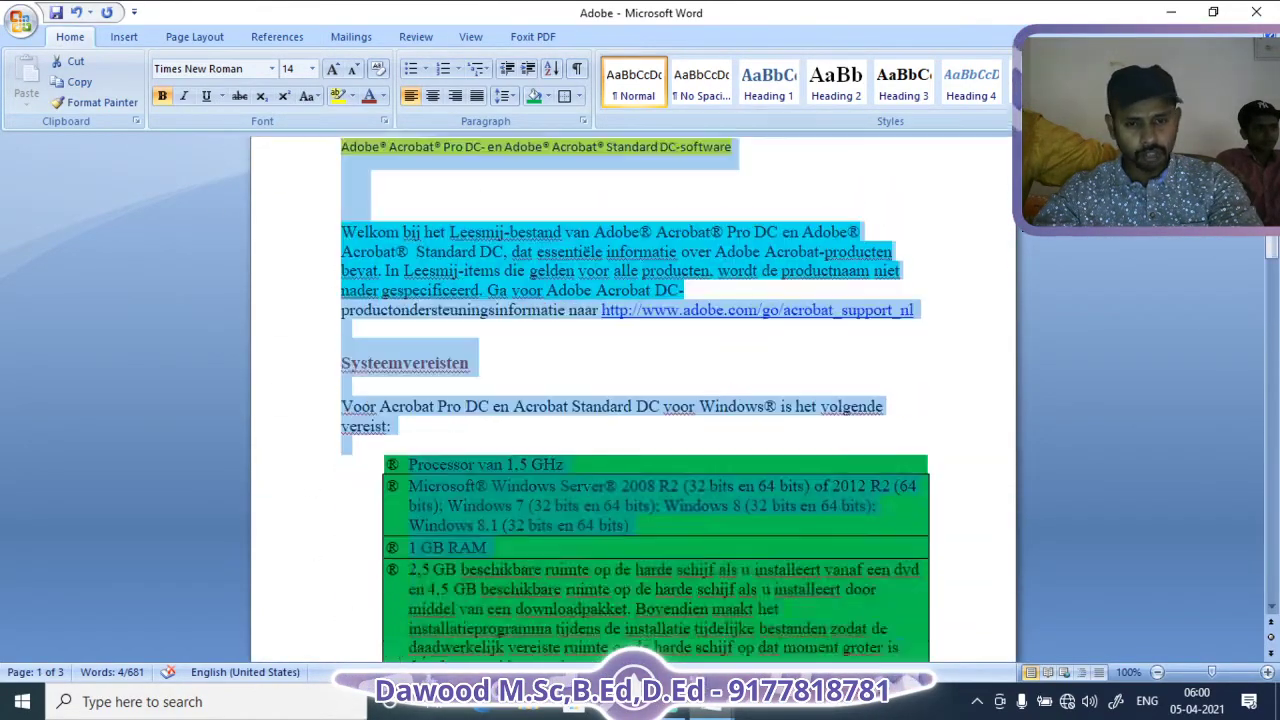
pyautogui.scroll(-20, 275, 243)
pyautogui.scroll(-3, 636, 400)
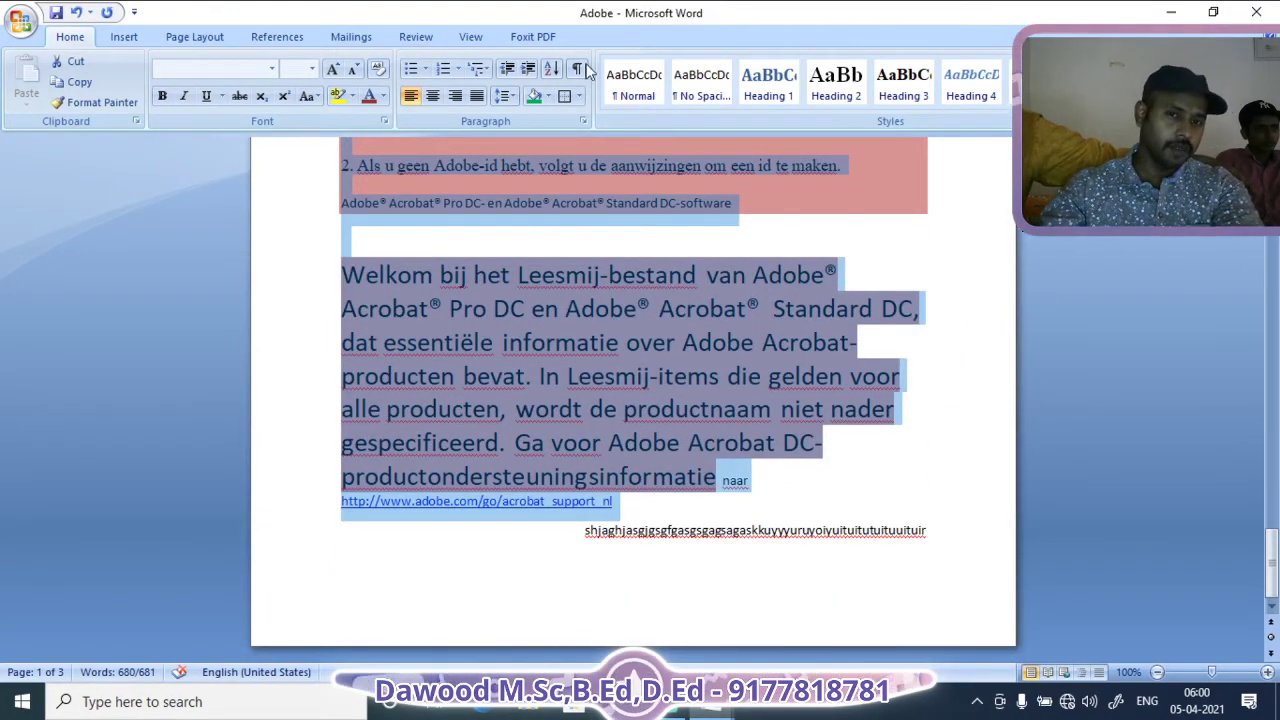
pyautogui.click(376, 72)
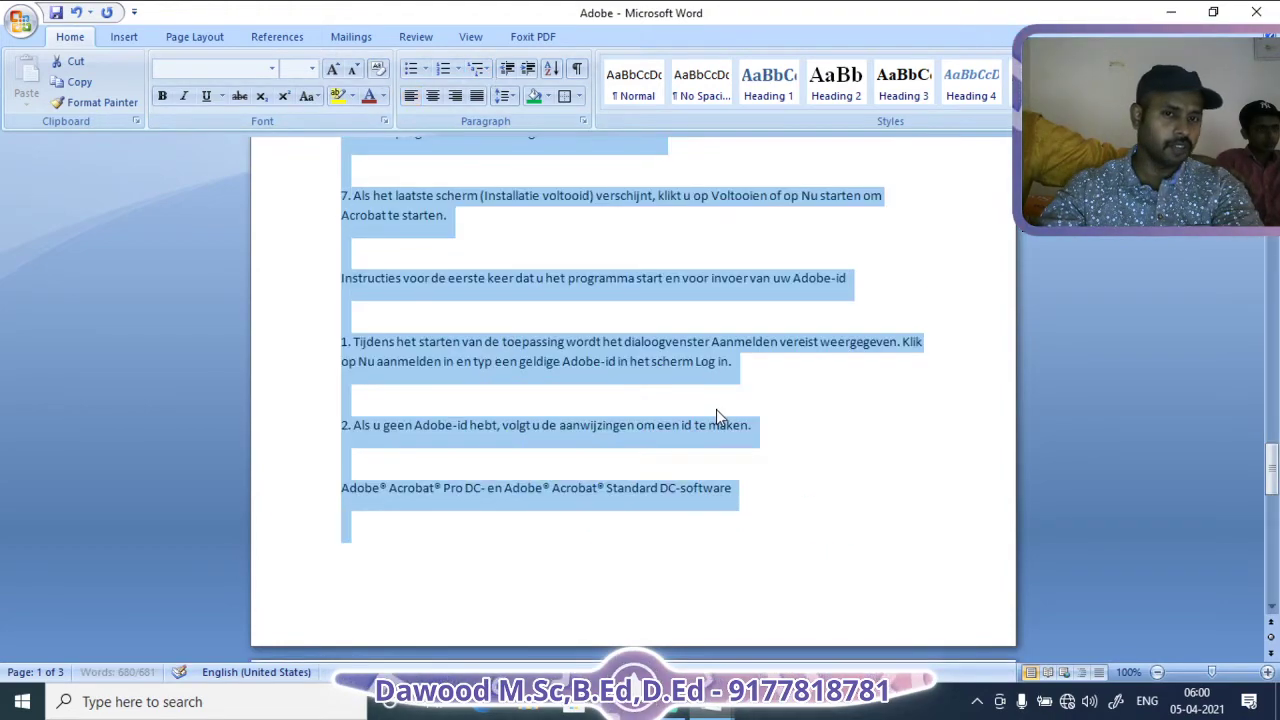
pyautogui.scroll(10, 716, 409)
pyautogui.click(895, 329)
pyautogui.scroll(15, 895, 329)
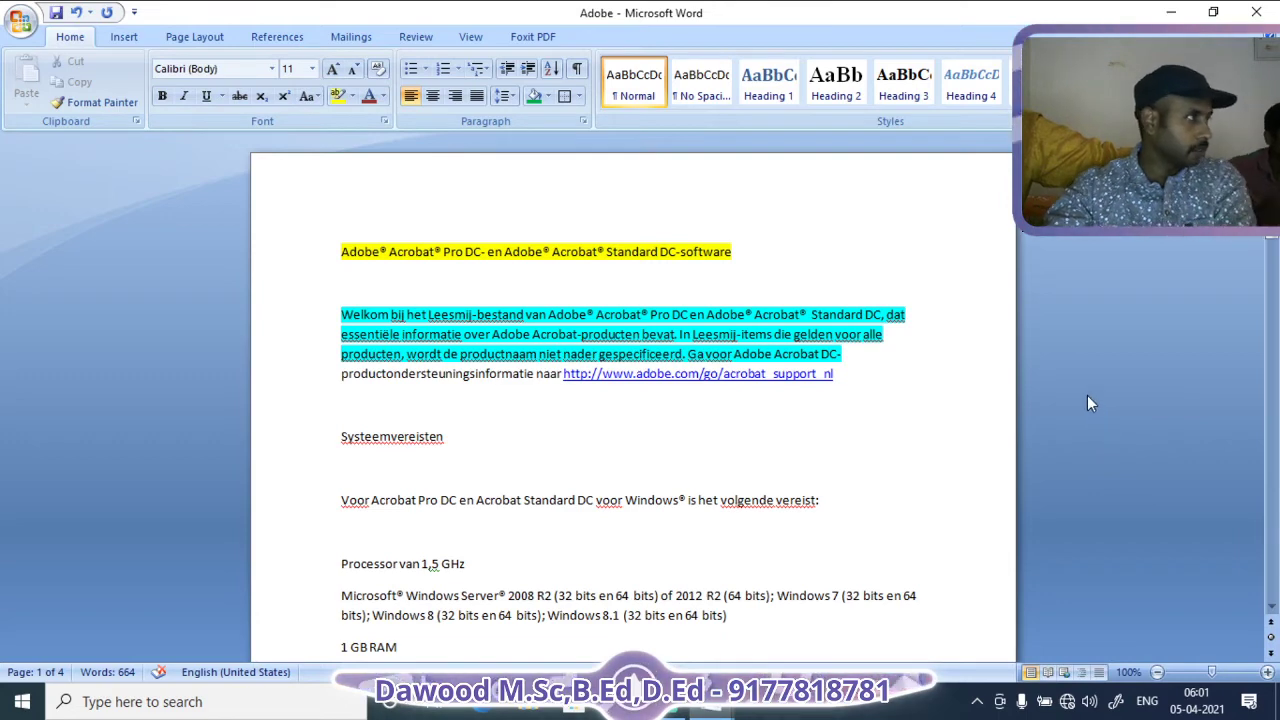
# Underline "Voor Acrobat Pro DC en Acrobat Standard" in the sentence below the "Systeemvereisten" heading.
pyautogui.scroll(-5, 1076, 391)
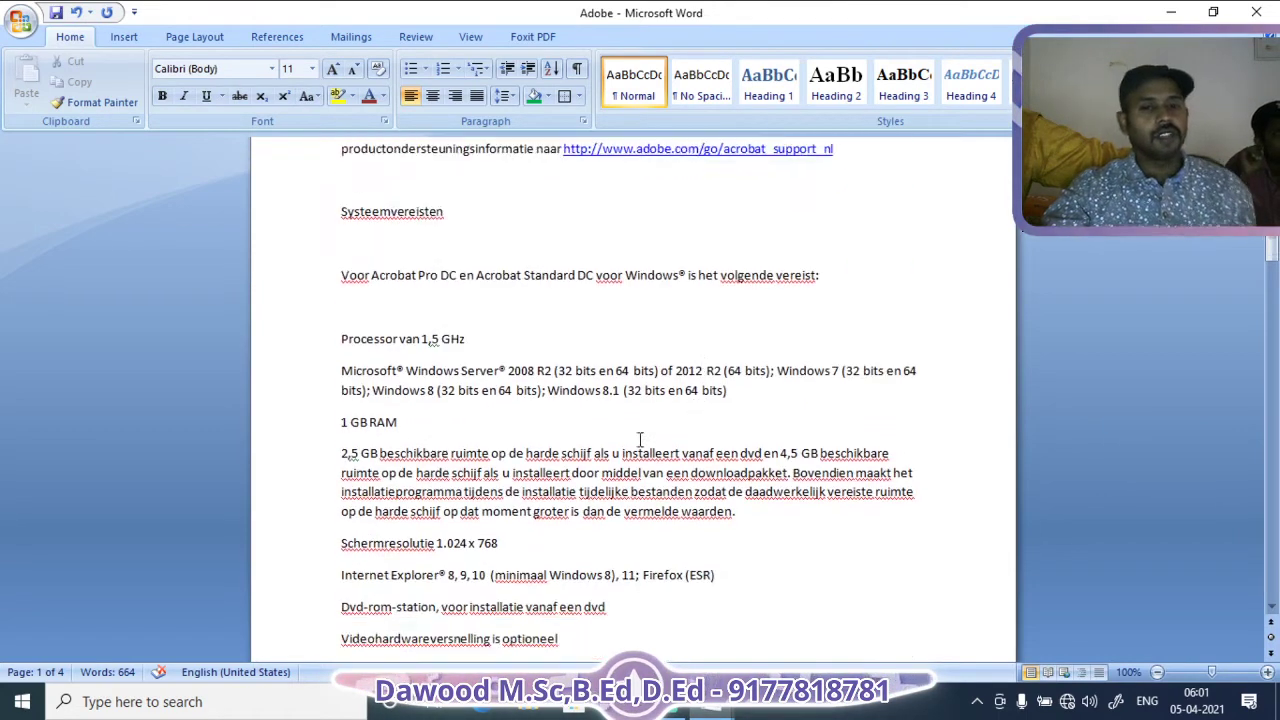
pyautogui.moveTo(341, 280); pyautogui.dragTo(539, 281)
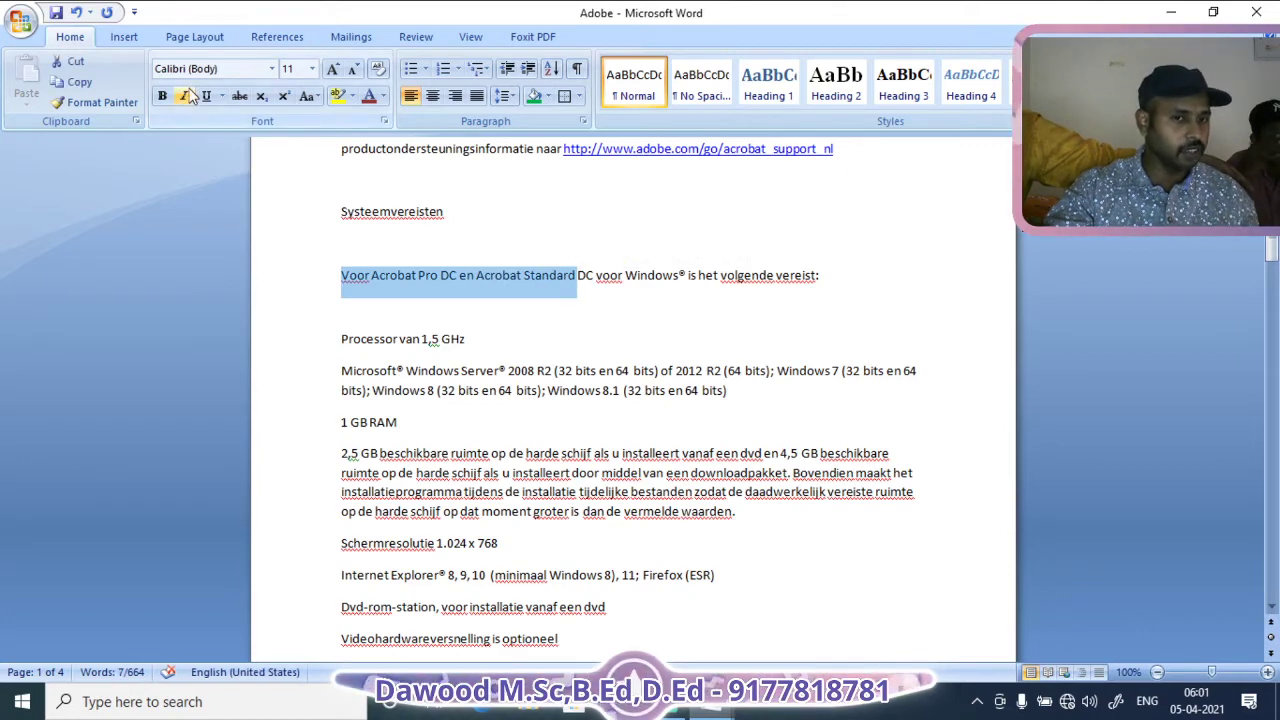
pyautogui.click(207, 100)
pyautogui.click(528, 318)
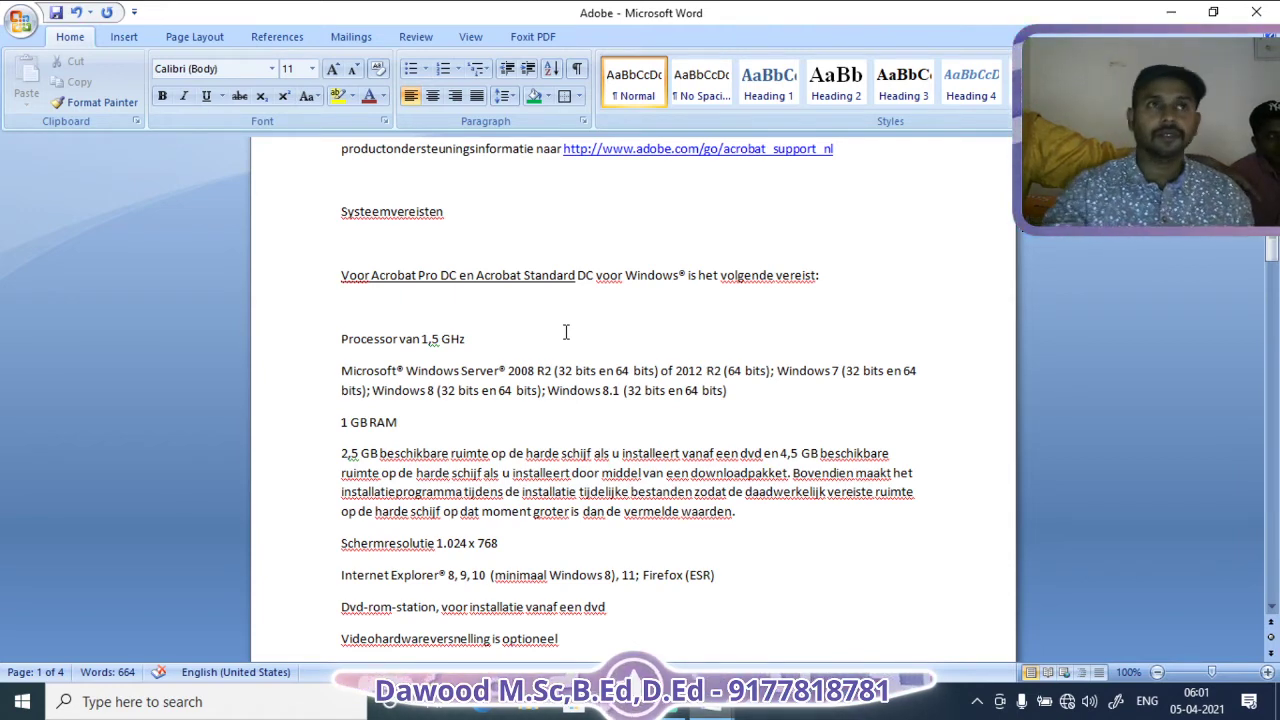
pyautogui.scroll(-3, 806, 371)
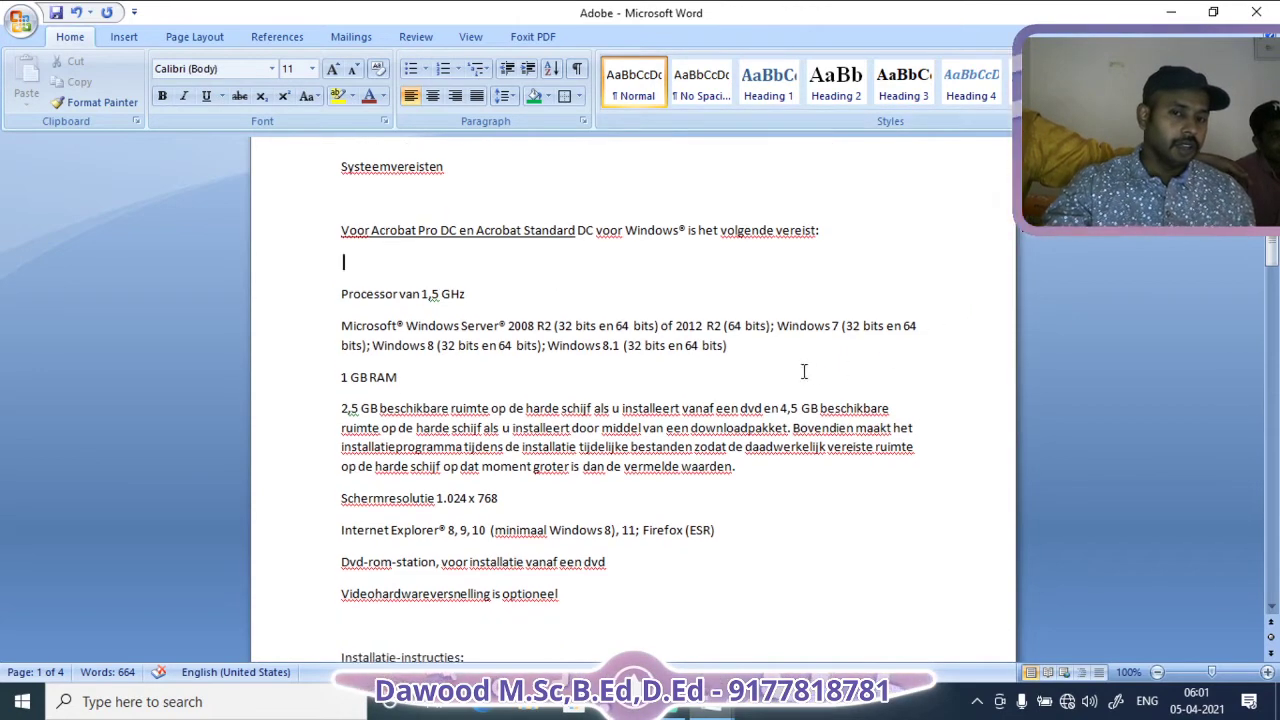
pyautogui.scroll(3, 303, 267)
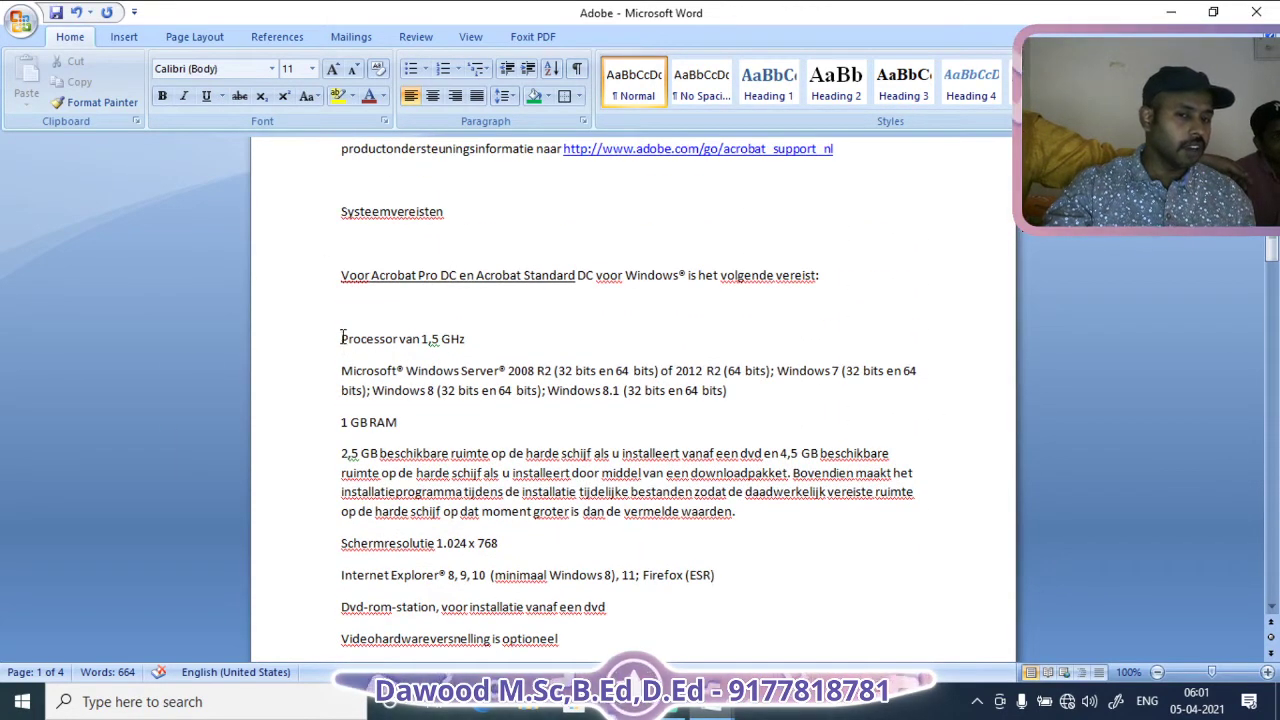
pyautogui.moveTo(342, 338); pyautogui.dragTo(470, 340)
pyautogui.click(555, 370)
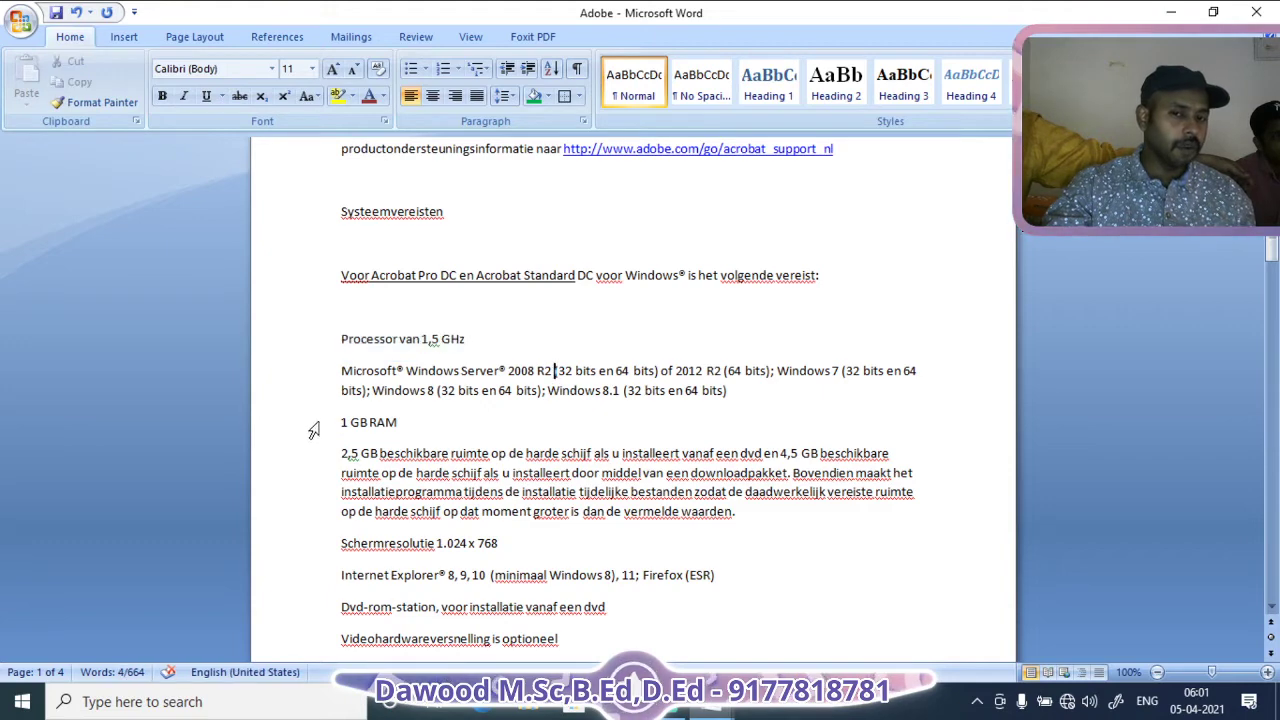
pyautogui.moveTo(342, 372); pyautogui.dragTo(793, 403)
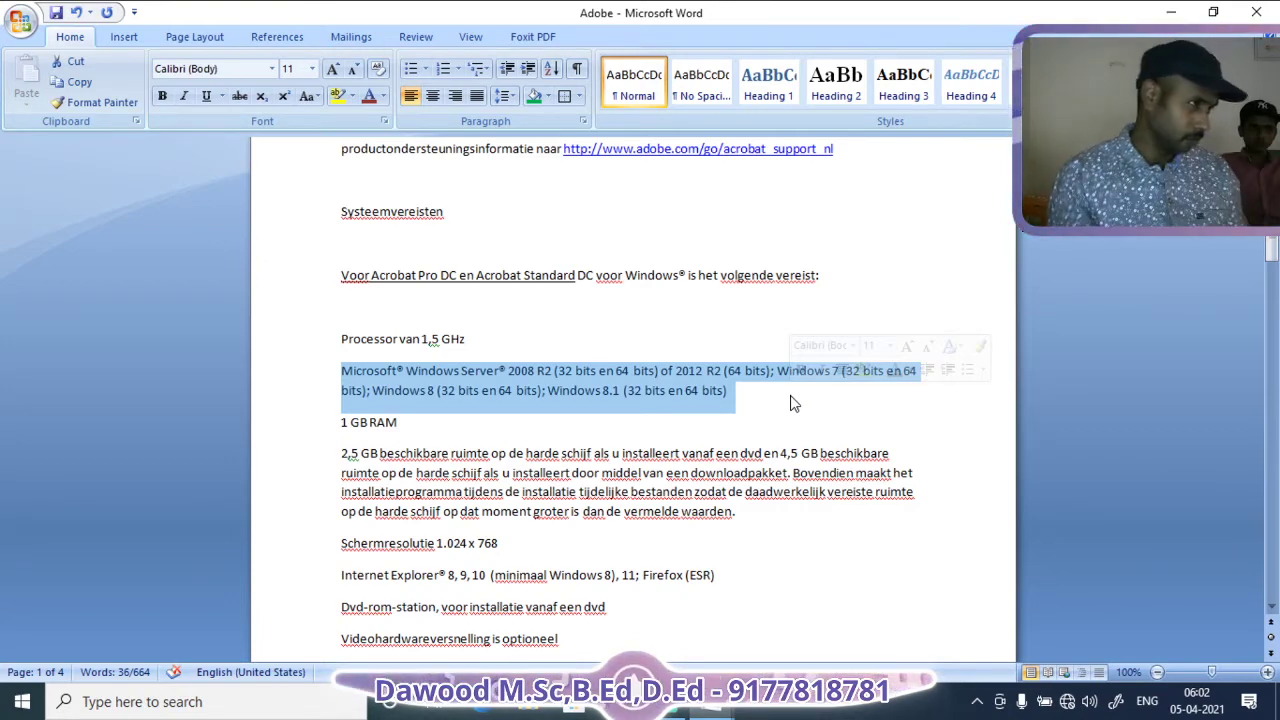
# Select a long block of instruction text in the latter part of the document and copy it.
pyautogui.scroll(-20, 790, 403)
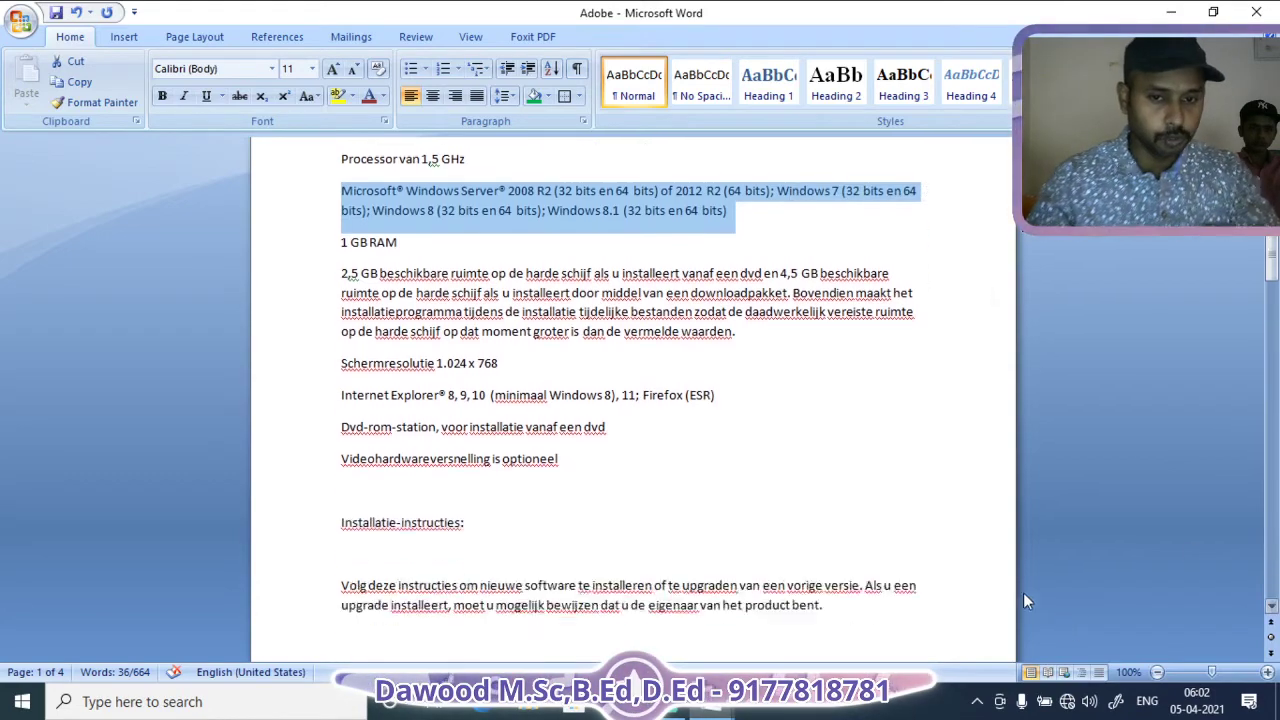
pyautogui.scroll(-7, 875, 507)
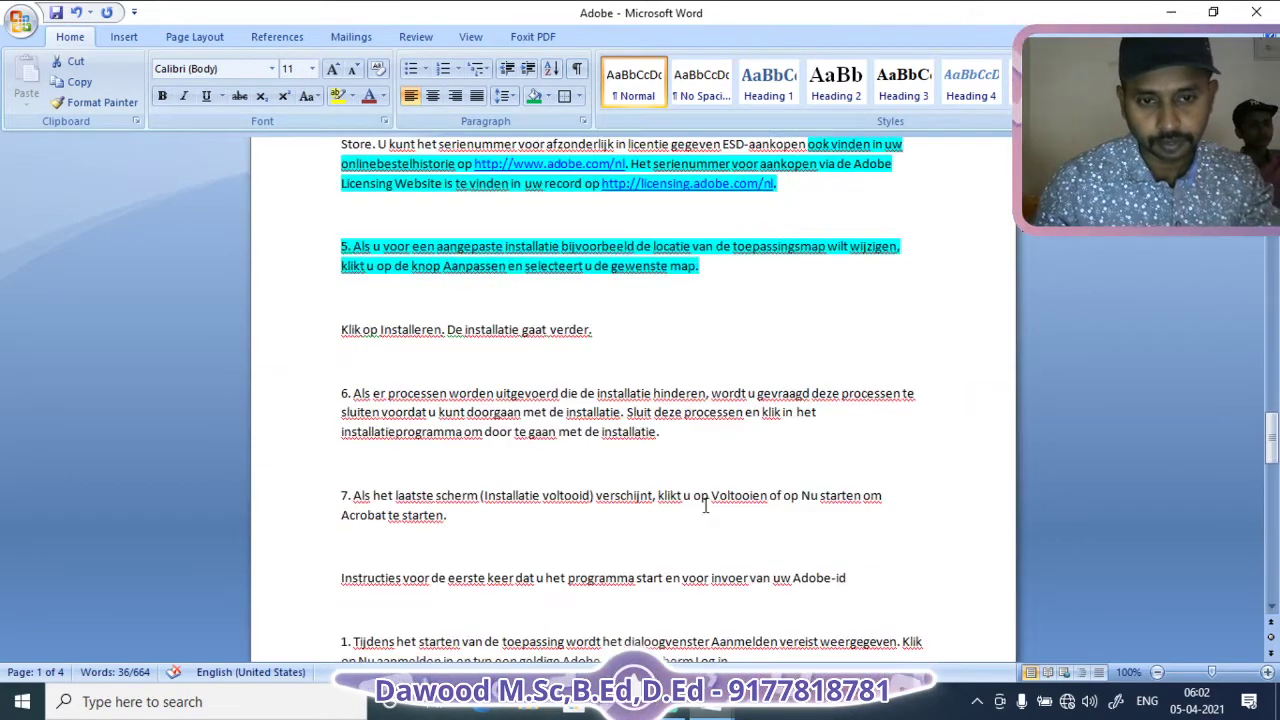
pyautogui.scroll(4, 406, 489)
pyautogui.moveTo(339, 327); pyautogui.dragTo(930, 470)
pyautogui.moveTo(917, 665); pyautogui.dragTo(925, 238)
pyautogui.press('Delete')
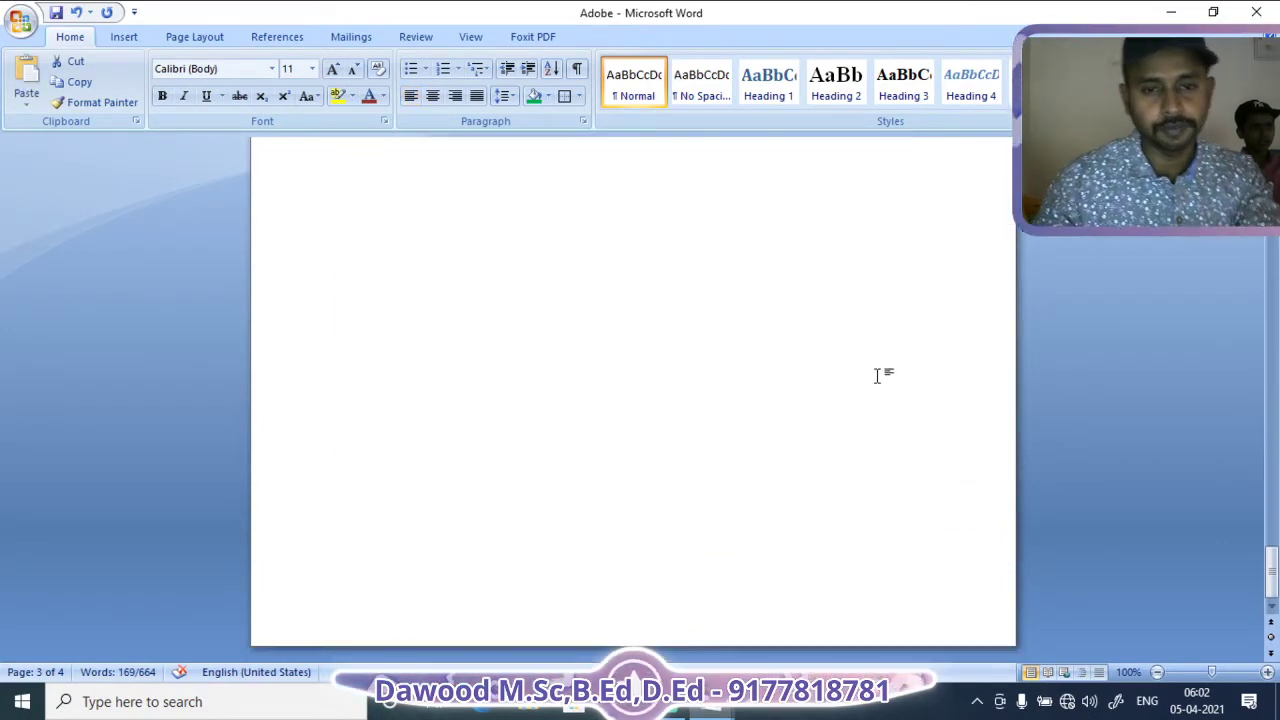
# Create a new blank document and enter the text "Dawood Computer EducATION" on its first line.
pyautogui.click(22, 22)
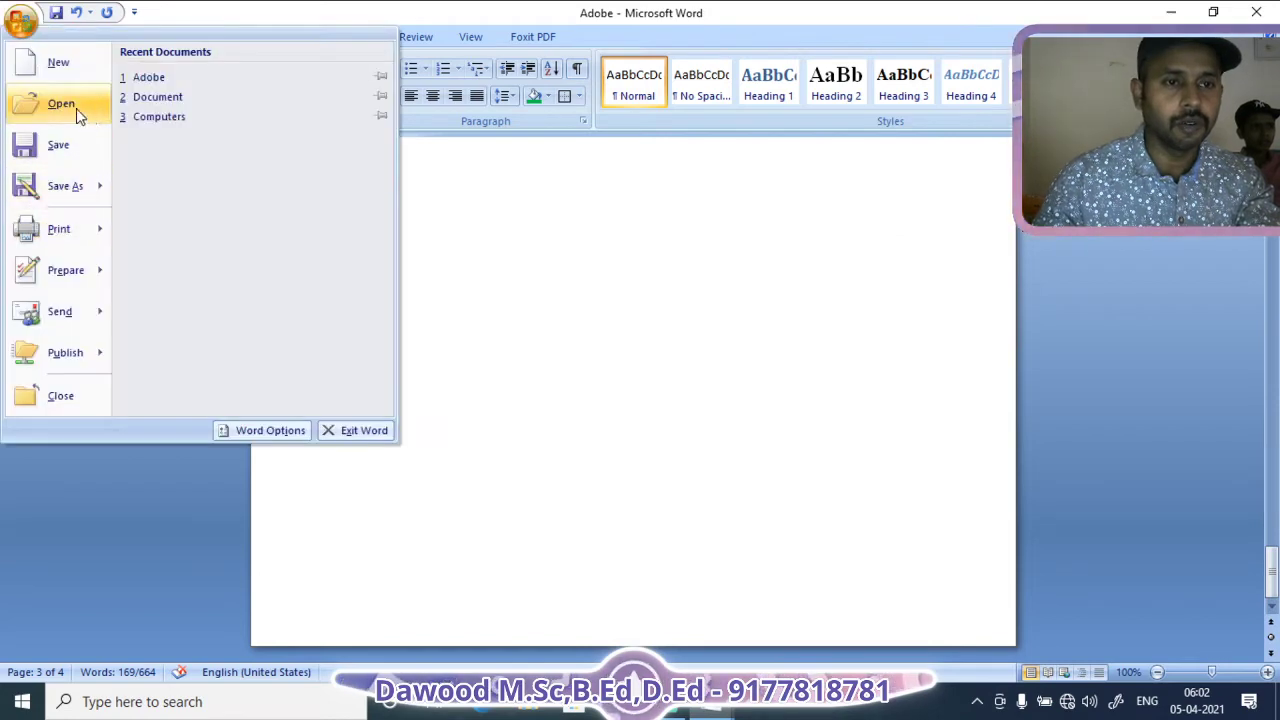
pyautogui.click(58, 60)
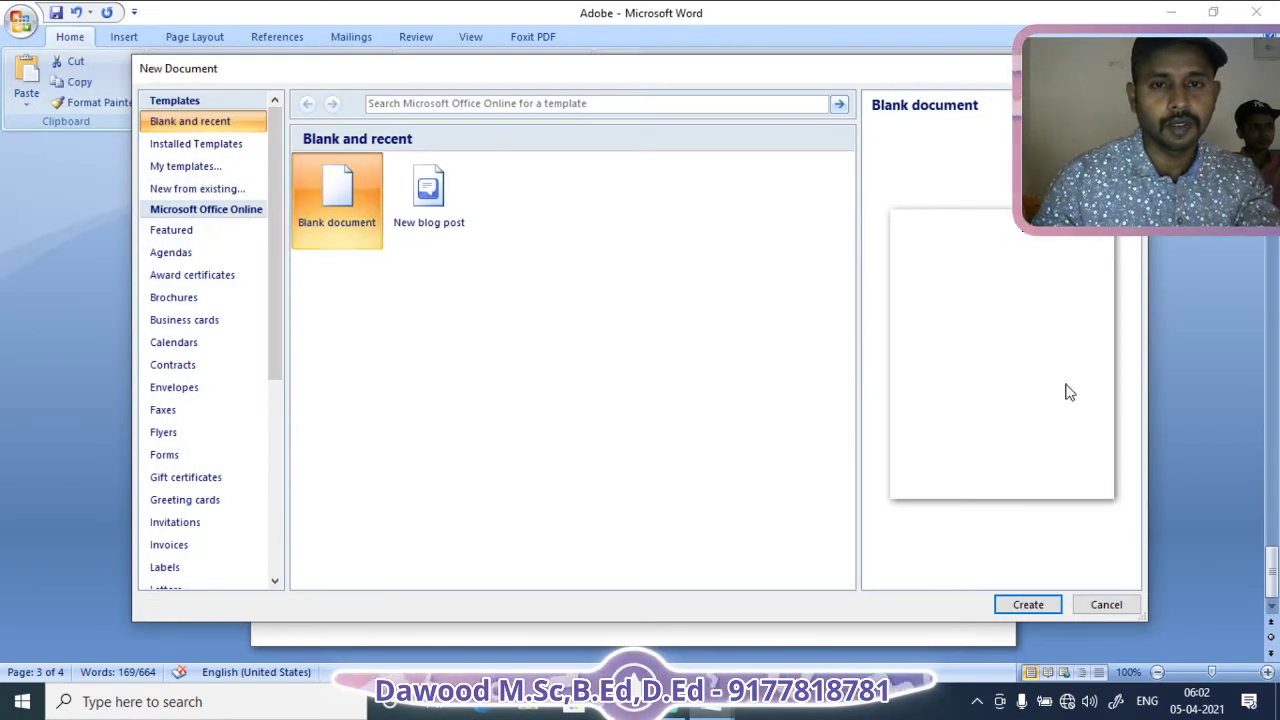
pyautogui.click(1030, 606)
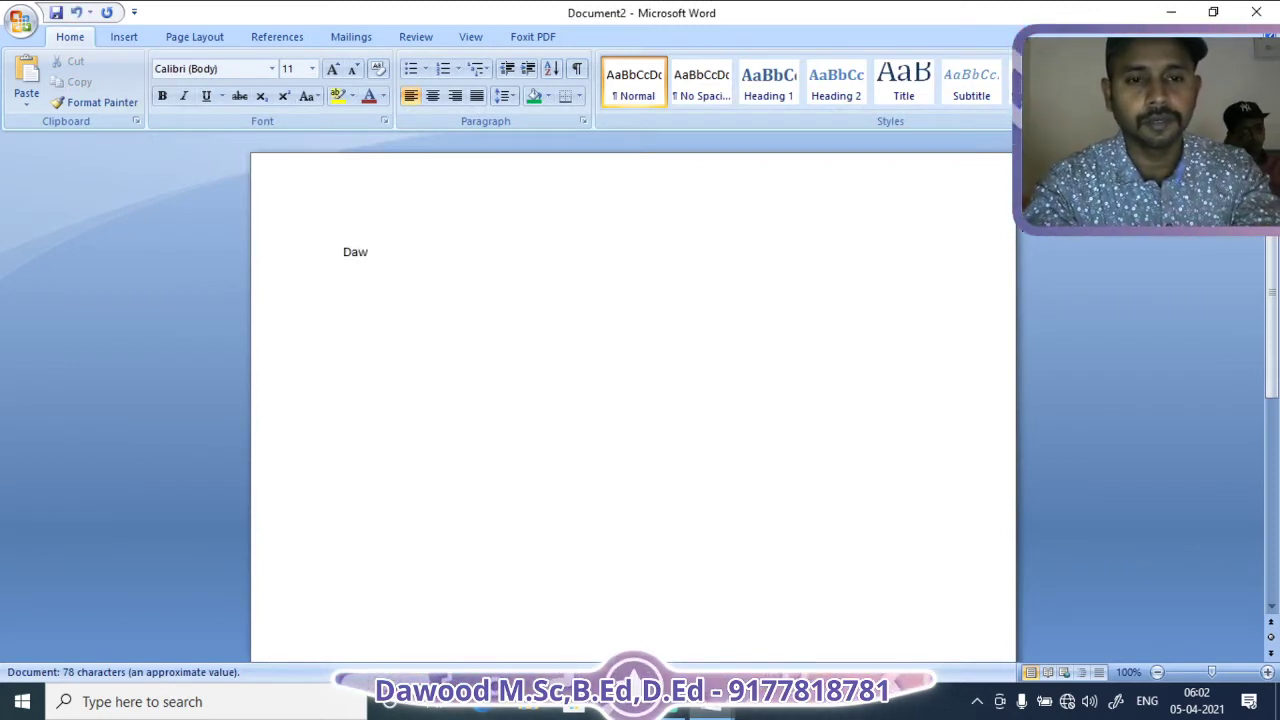
pyautogui.write('Dawood Com')
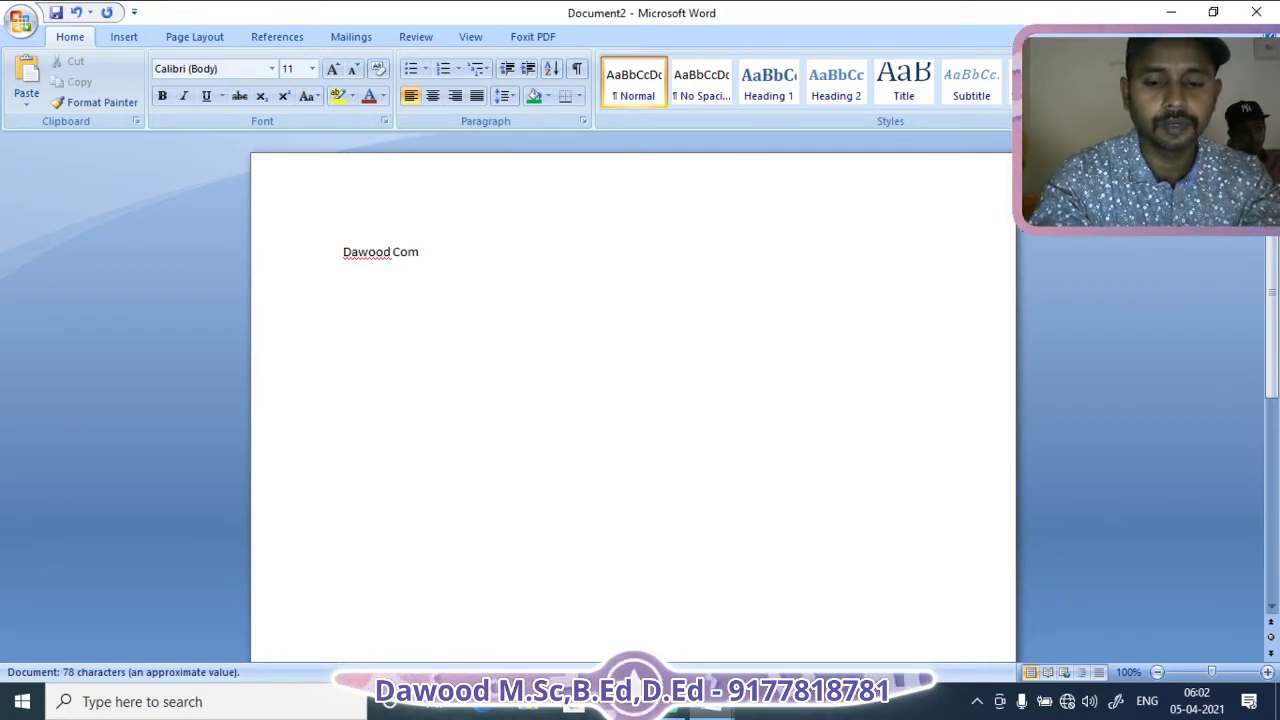
pyautogui.write('puter')
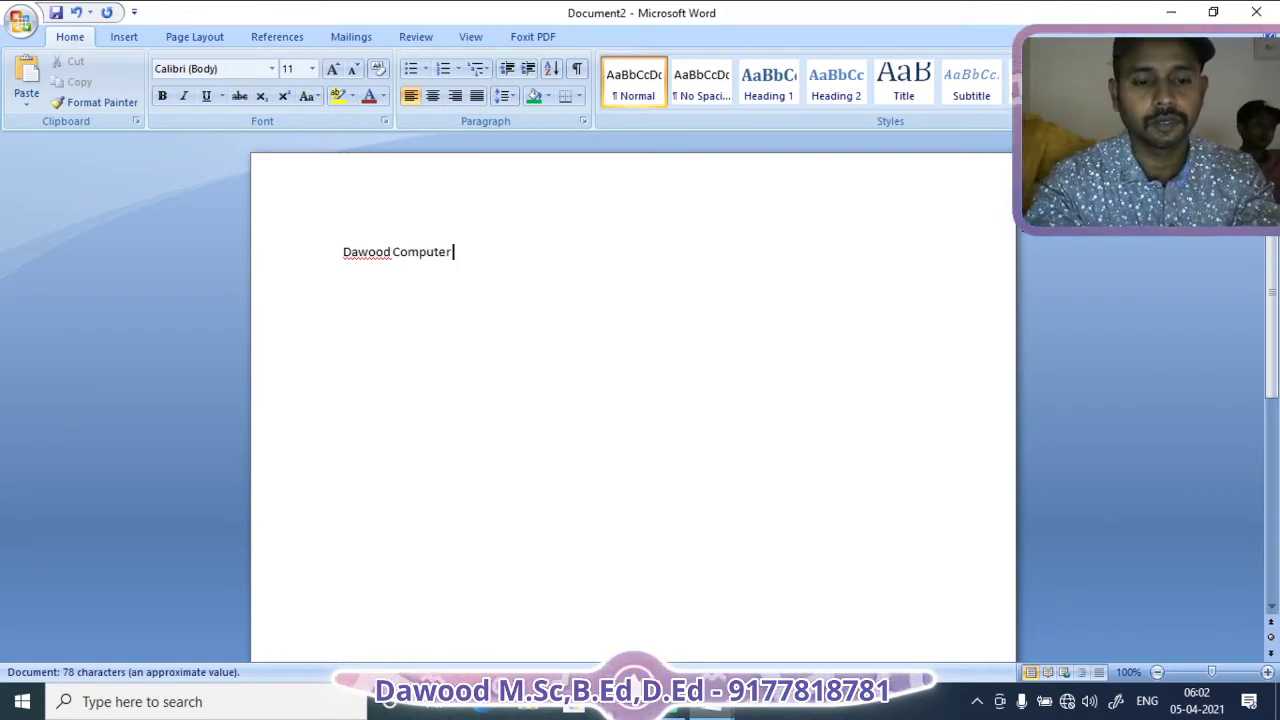
pyautogui.write(' EducATION')
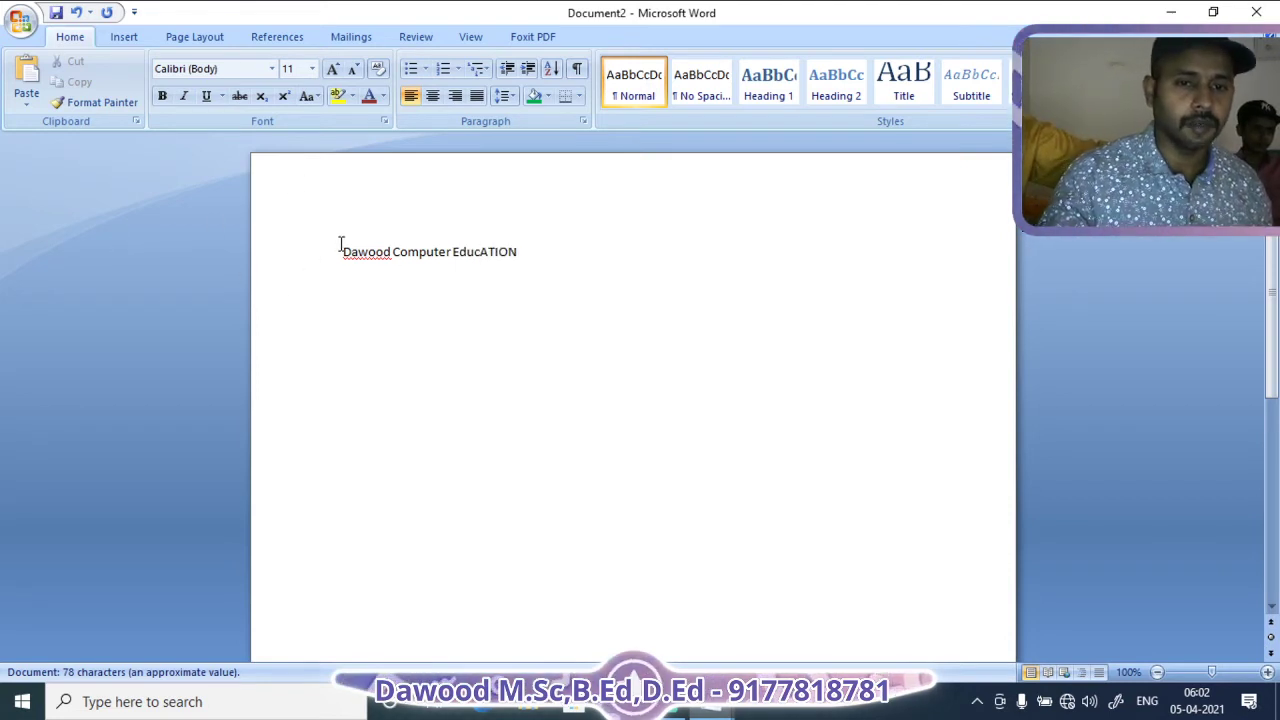
# Change the case of the "Dawood Computer EducATION" line to Capitalize Each Word.
pyautogui.moveTo(341, 250); pyautogui.dragTo(487, 248)
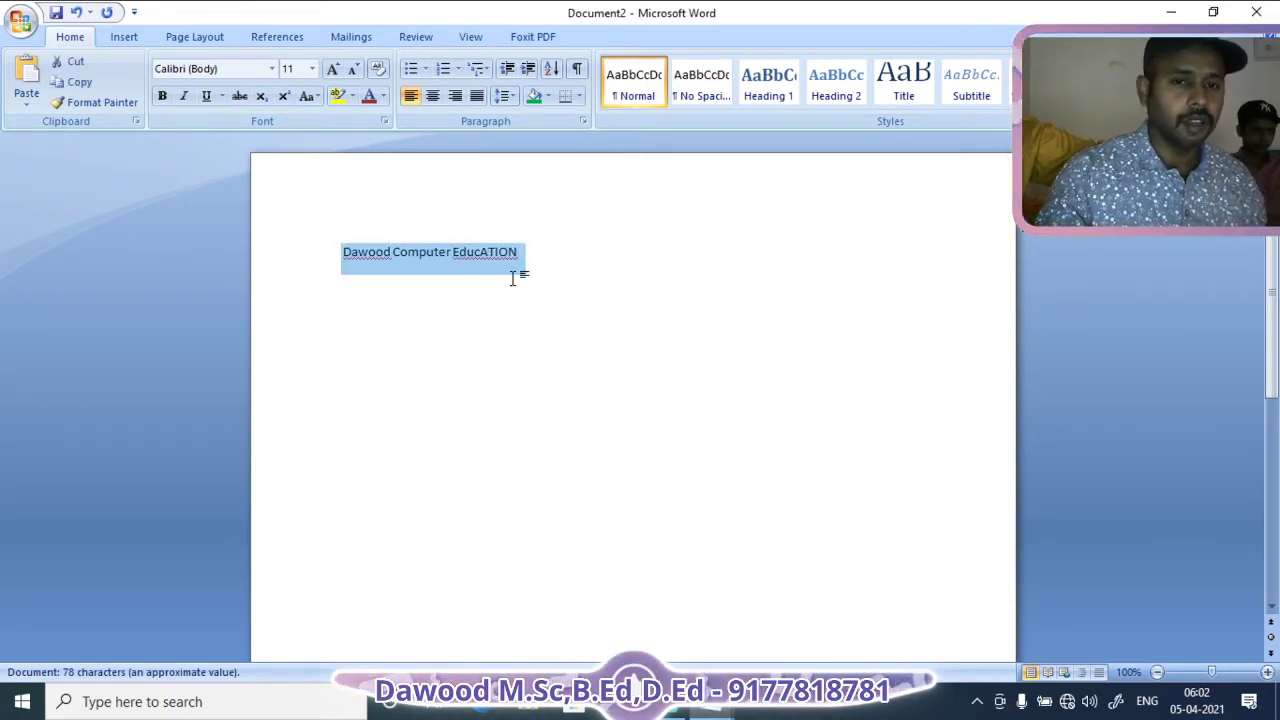
pyautogui.click(475, 300)
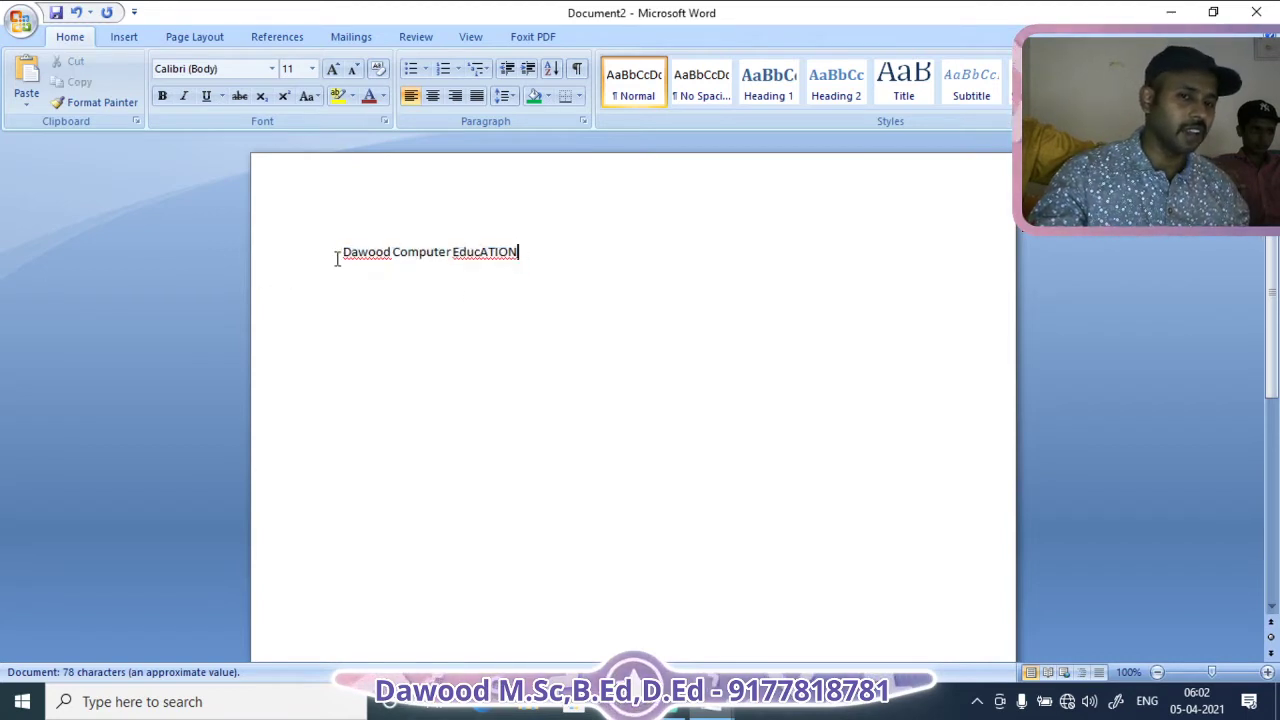
pyautogui.moveTo(338, 252); pyautogui.dragTo(522, 252)
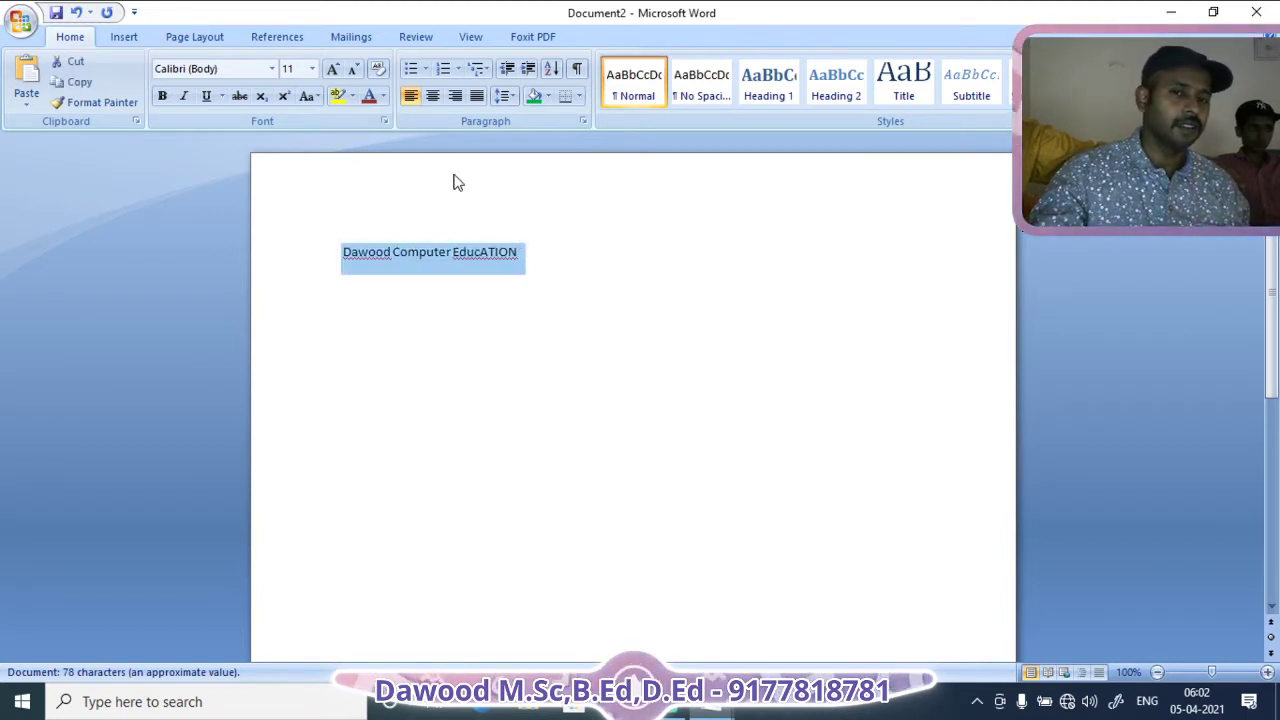
pyautogui.click(318, 97)
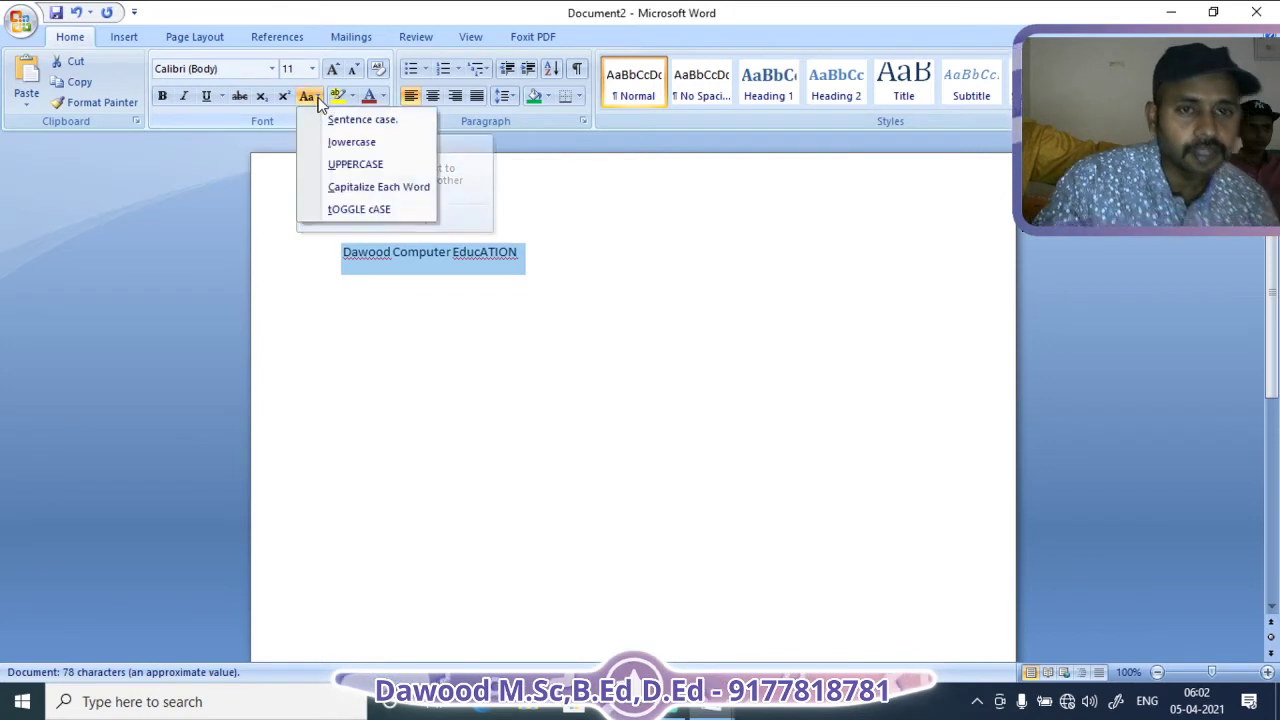
pyautogui.click(355, 186)
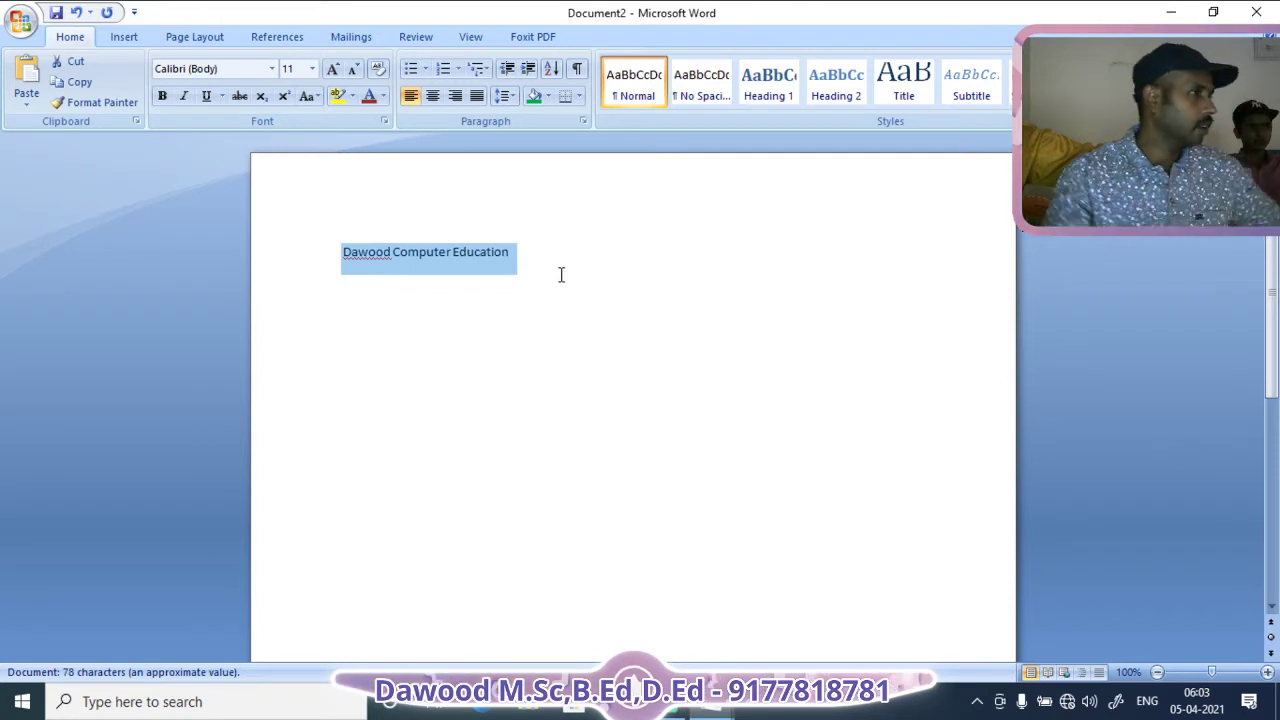
# Convert the "Dawood Computer Education" line to UPPERCASE and select the line again.
pyautogui.click(315, 94)
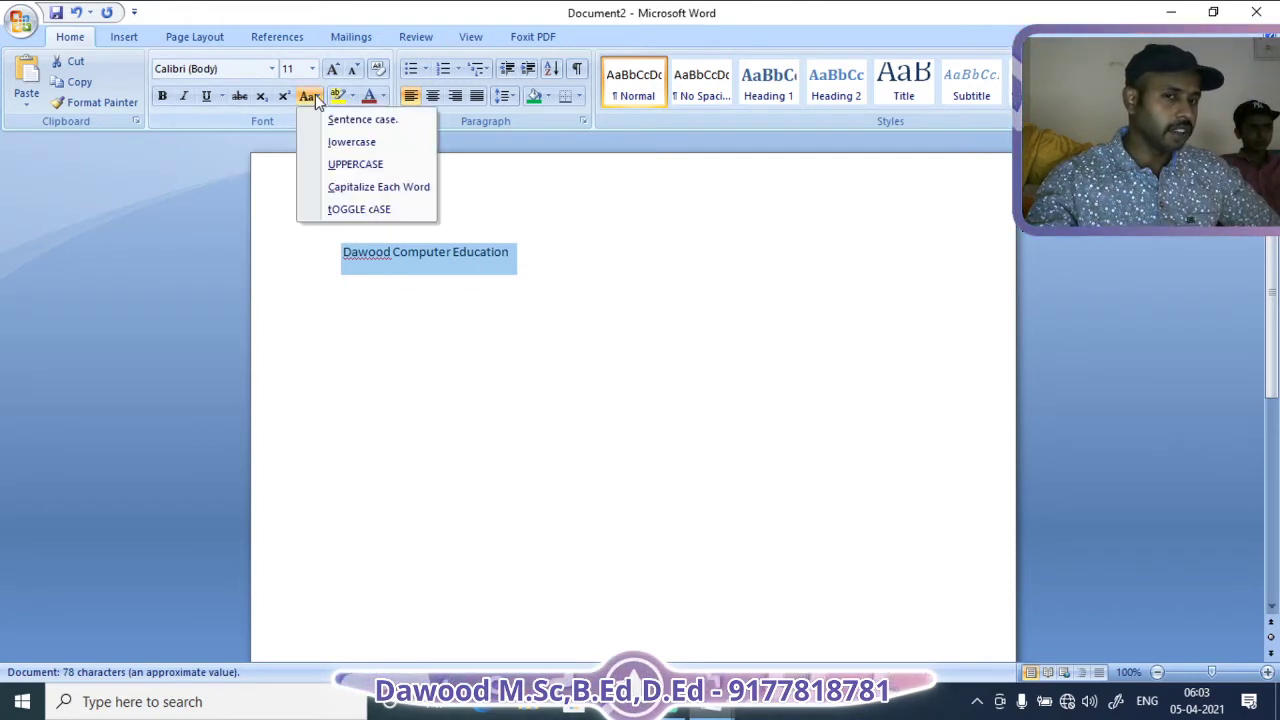
pyautogui.click(372, 166)
pyautogui.click(546, 270)
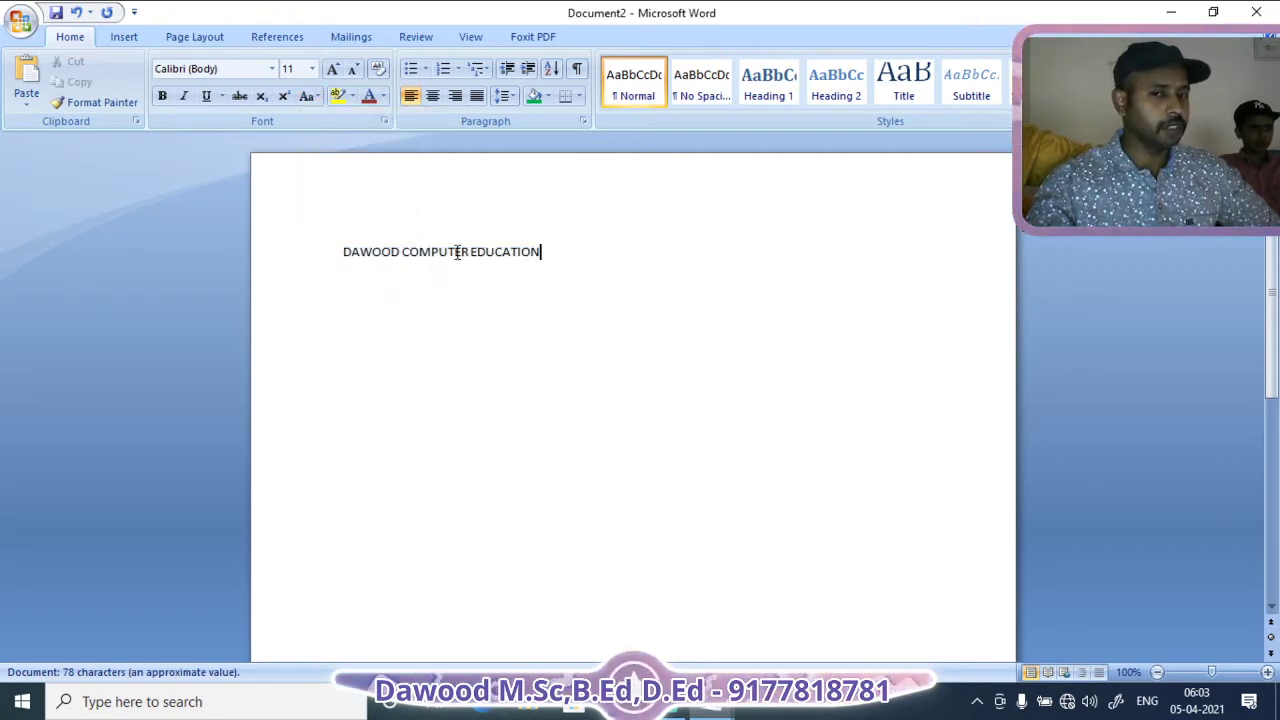
pyautogui.moveTo(343, 252); pyautogui.dragTo(533, 252)
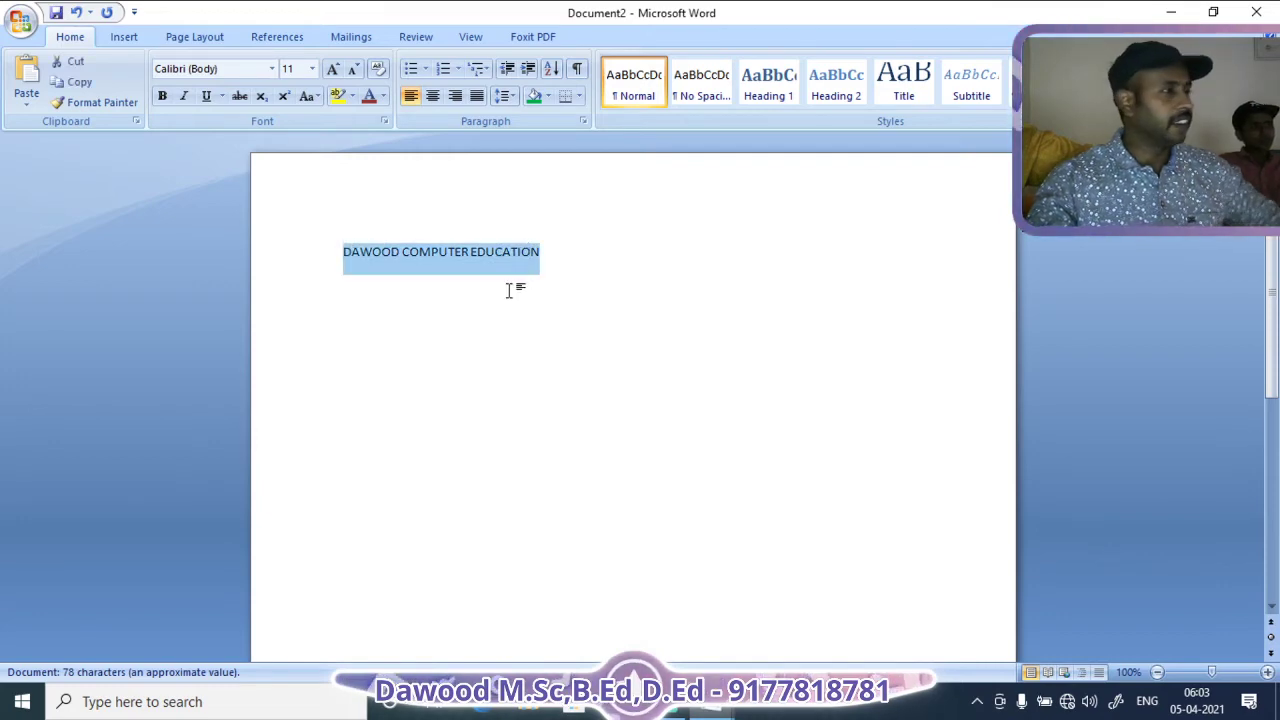
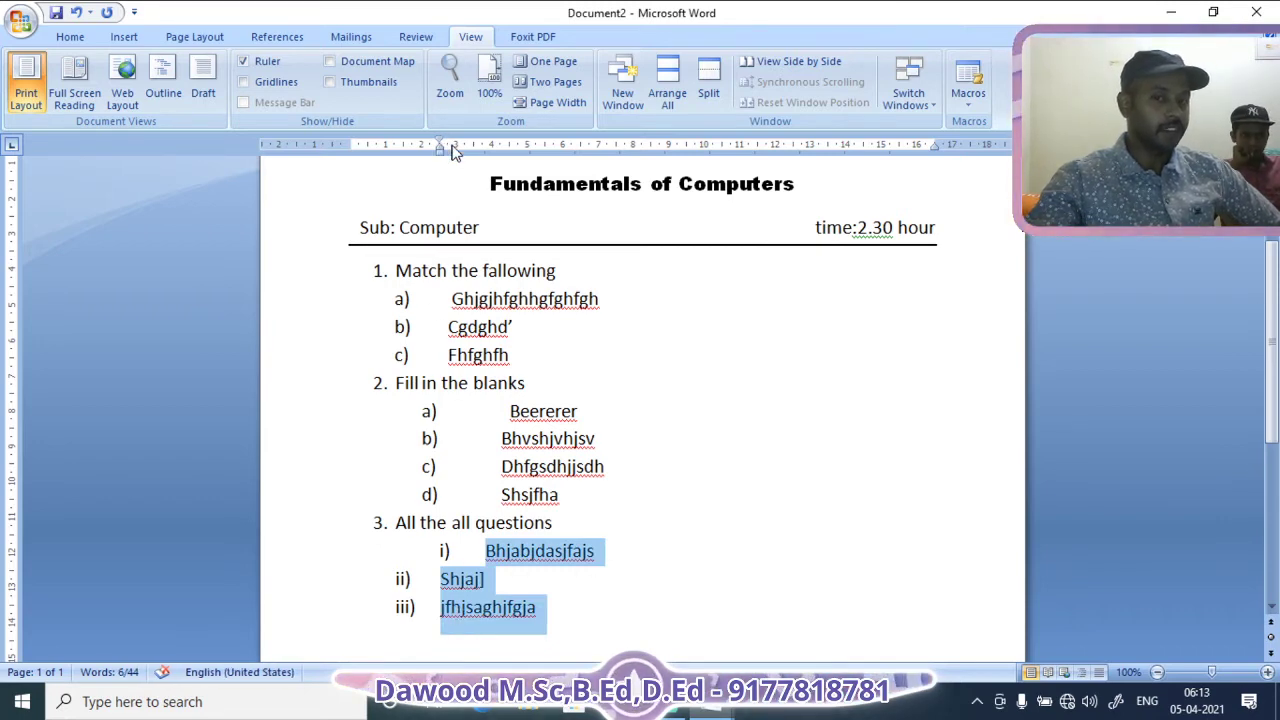
# Indent the three roman-numeral items under "All the all questions", with numerals at about 2.75 cm and text at about 4.75 cm.
pyautogui.moveTo(442, 155)
pyautogui.mouseDown()
pyautogui.moveTo(474, 146)
pyautogui.moveTo(414, 146)
pyautogui.mouseUp()
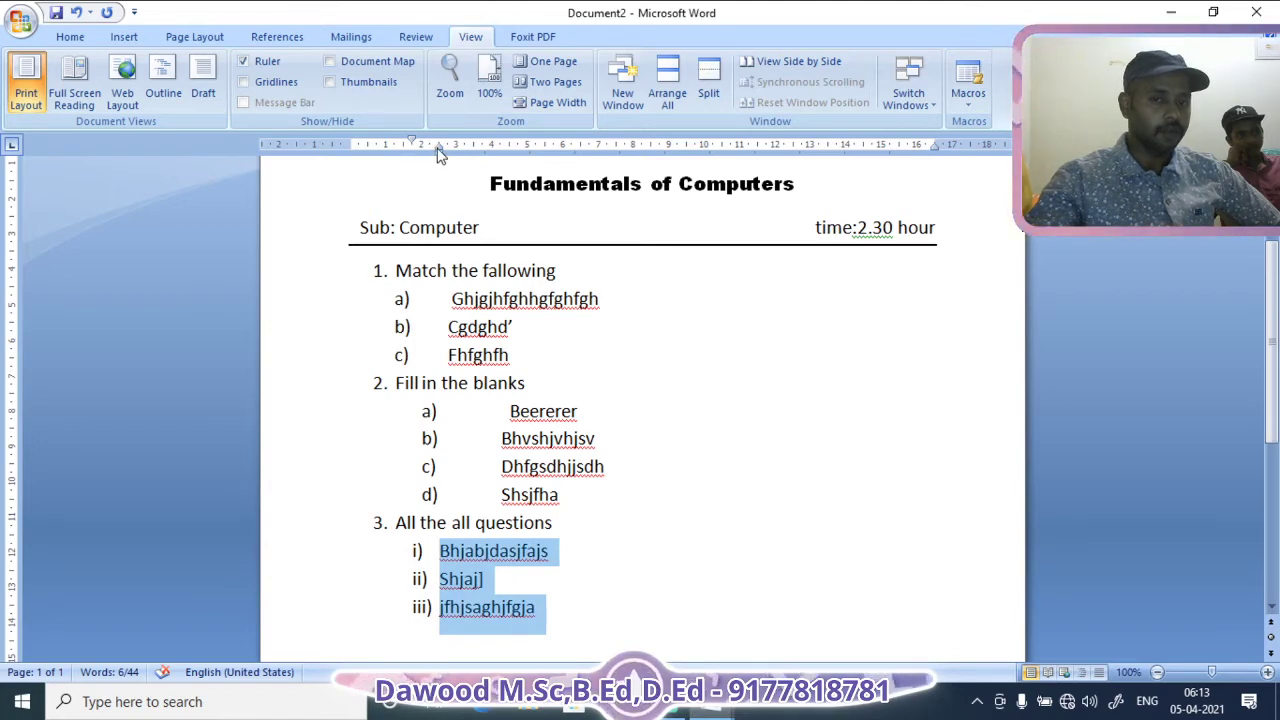
pyautogui.moveTo(437, 149); pyautogui.dragTo(416, 148)
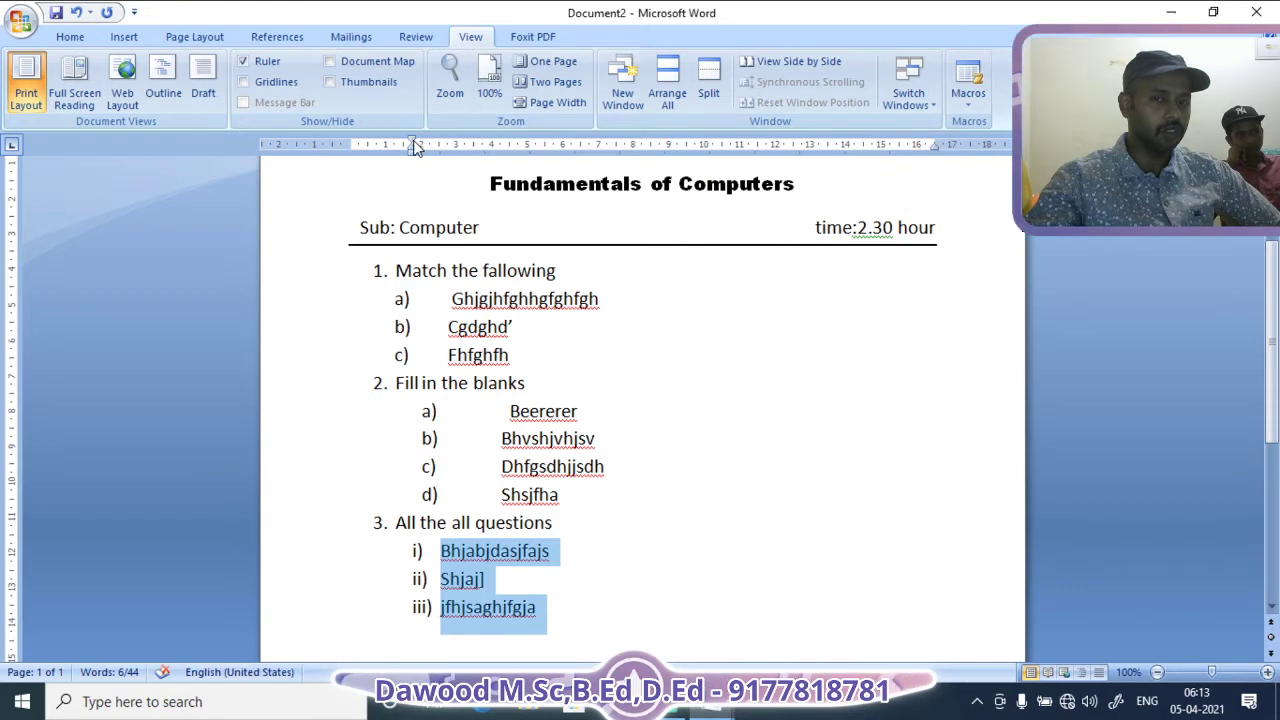
pyautogui.moveTo(412, 153)
pyautogui.mouseDown()
pyautogui.moveTo(497, 160)
pyautogui.moveTo(423, 148)
pyautogui.mouseUp()
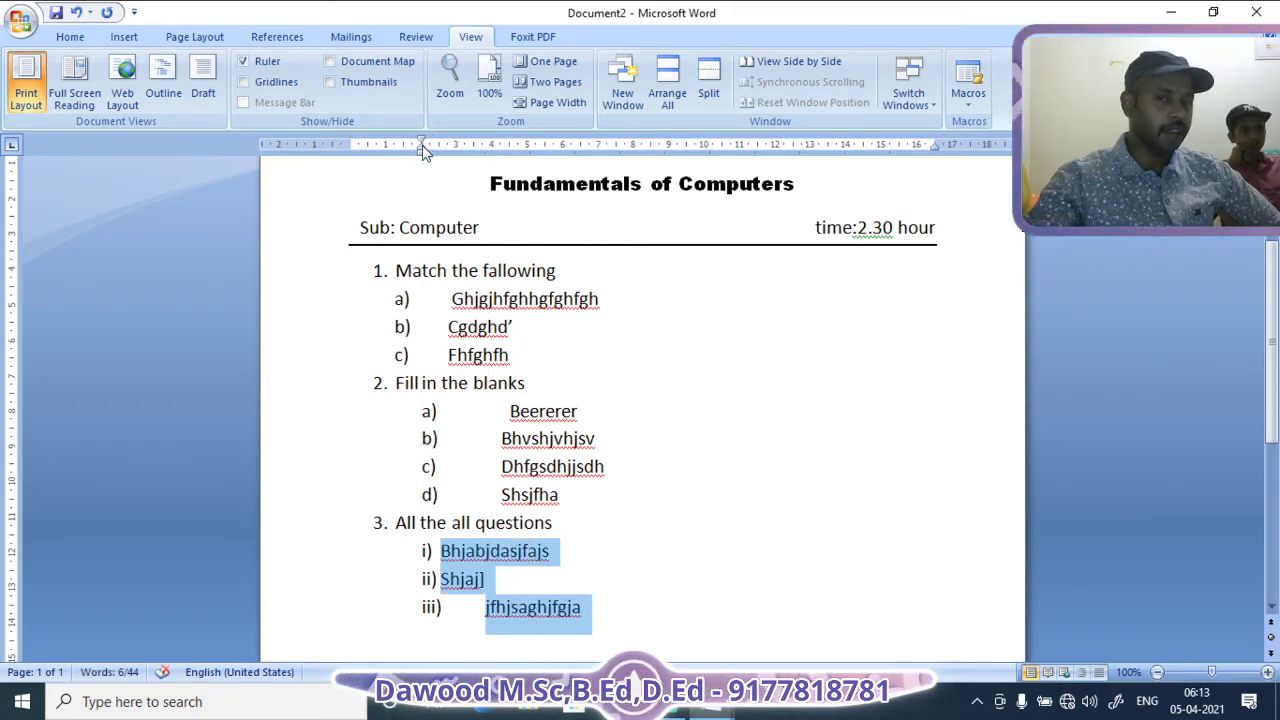
pyautogui.moveTo(422, 146)
pyautogui.mouseDown()
pyautogui.moveTo(434, 157)
pyautogui.moveTo(421, 160)
pyautogui.moveTo(519, 152)
pyautogui.mouseUp()
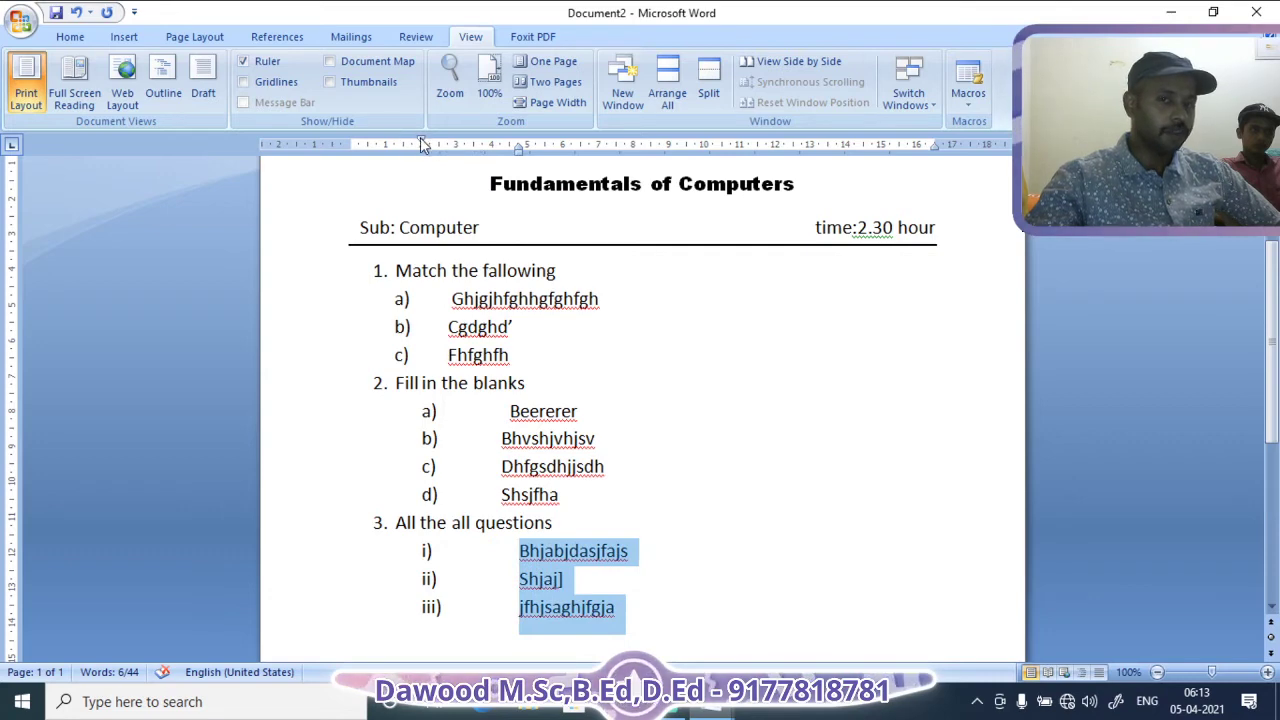
pyautogui.moveTo(421, 140); pyautogui.dragTo(448, 142)
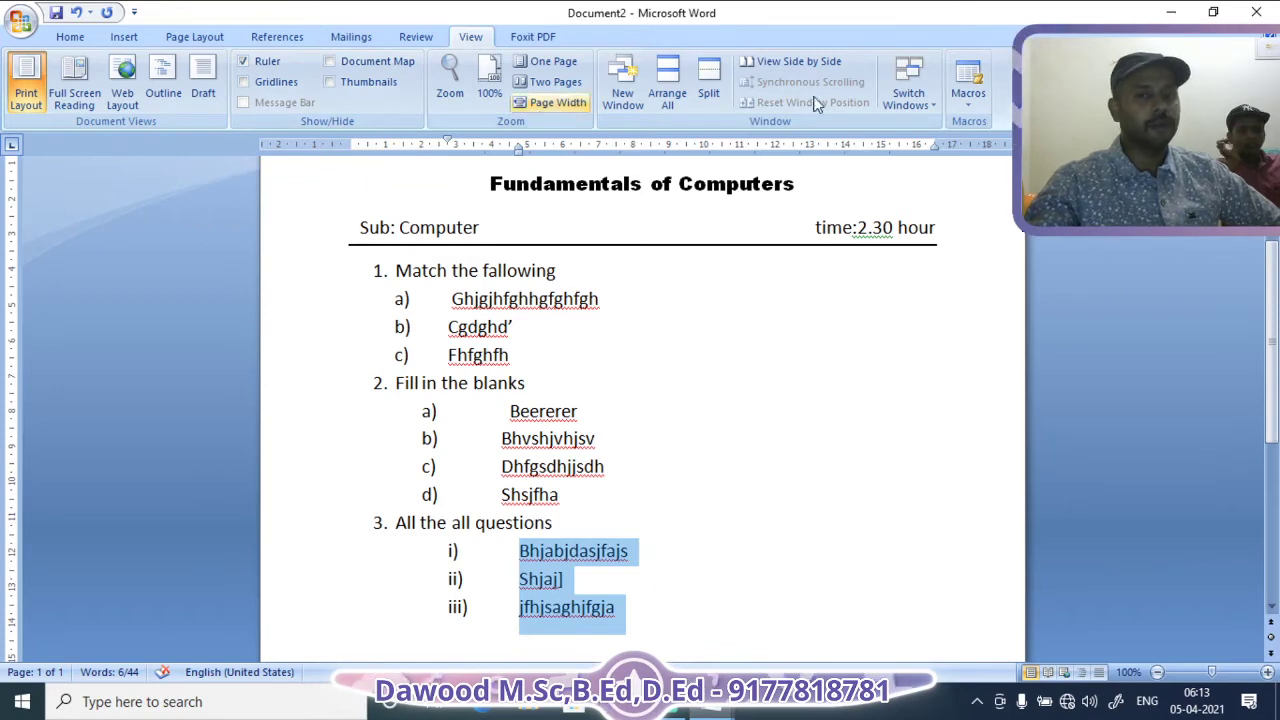
pyautogui.click(70, 37)
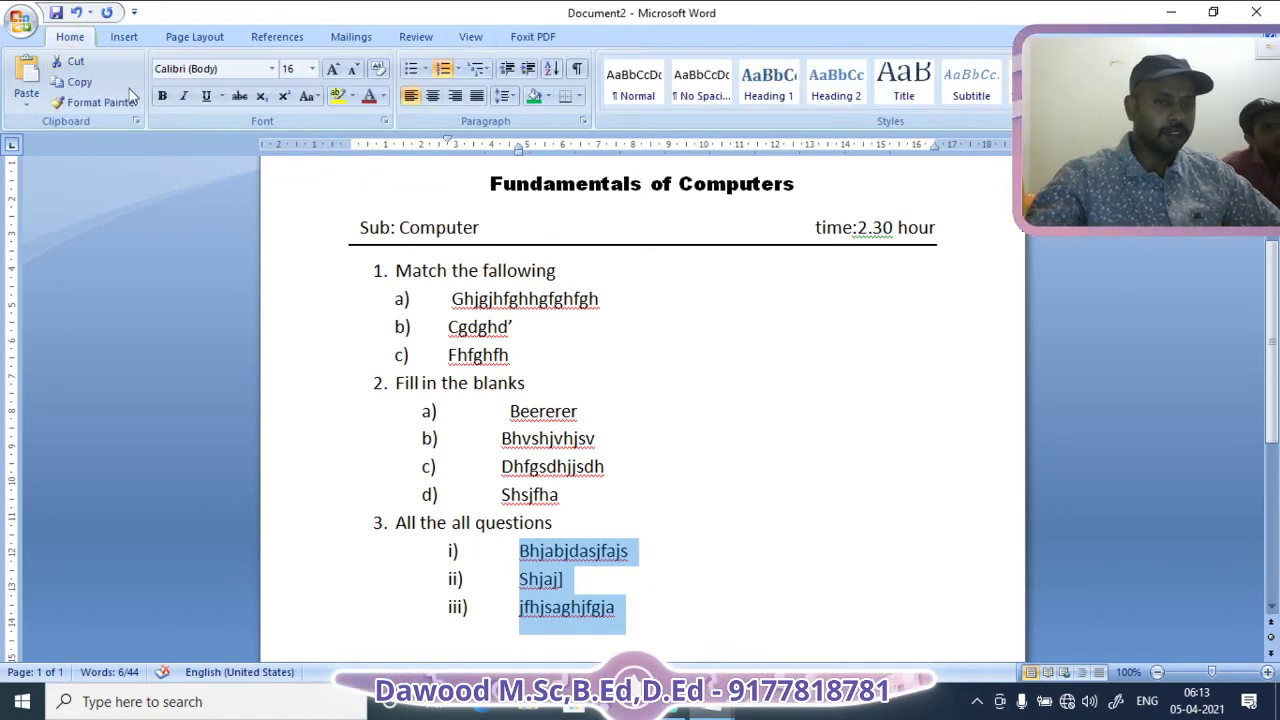
pyautogui.click(725, 440)
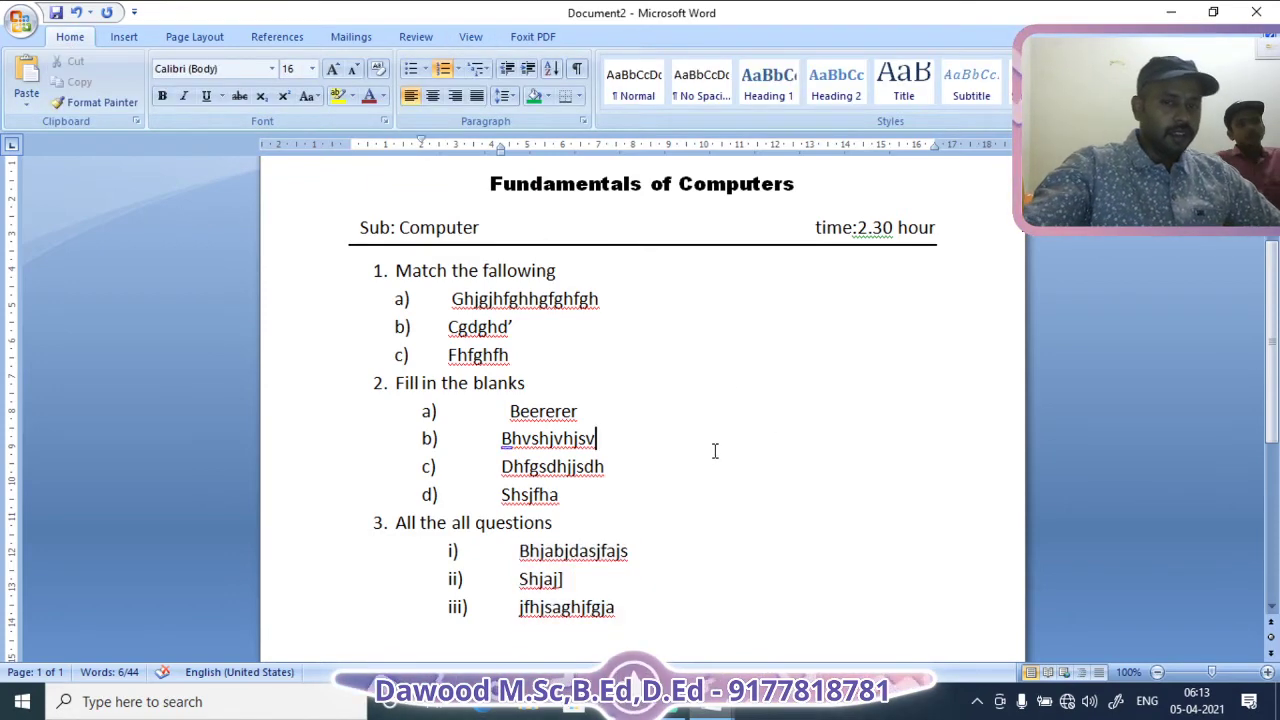
# Review the ruler display option and the question paper's layout from the title through the last roman-numeral item.
pyautogui.click(468, 37)
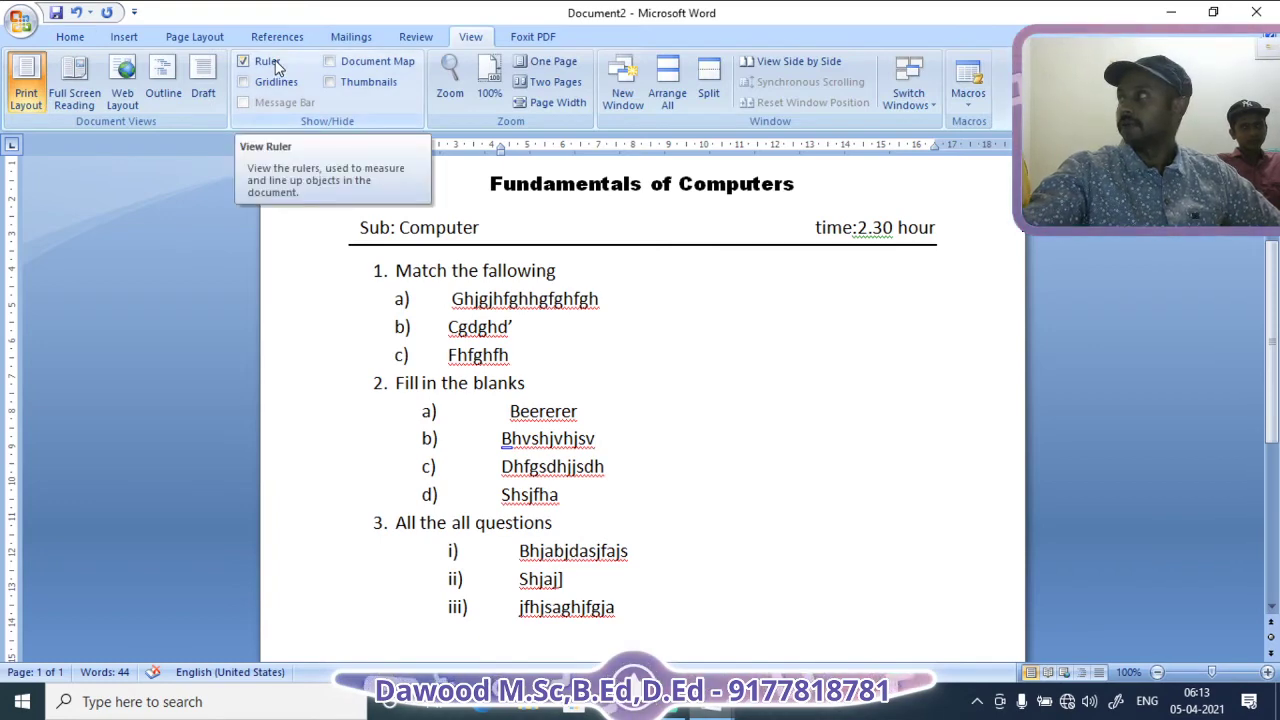
pyautogui.click(70, 37)
pyautogui.scroll(-3, 654, 346)
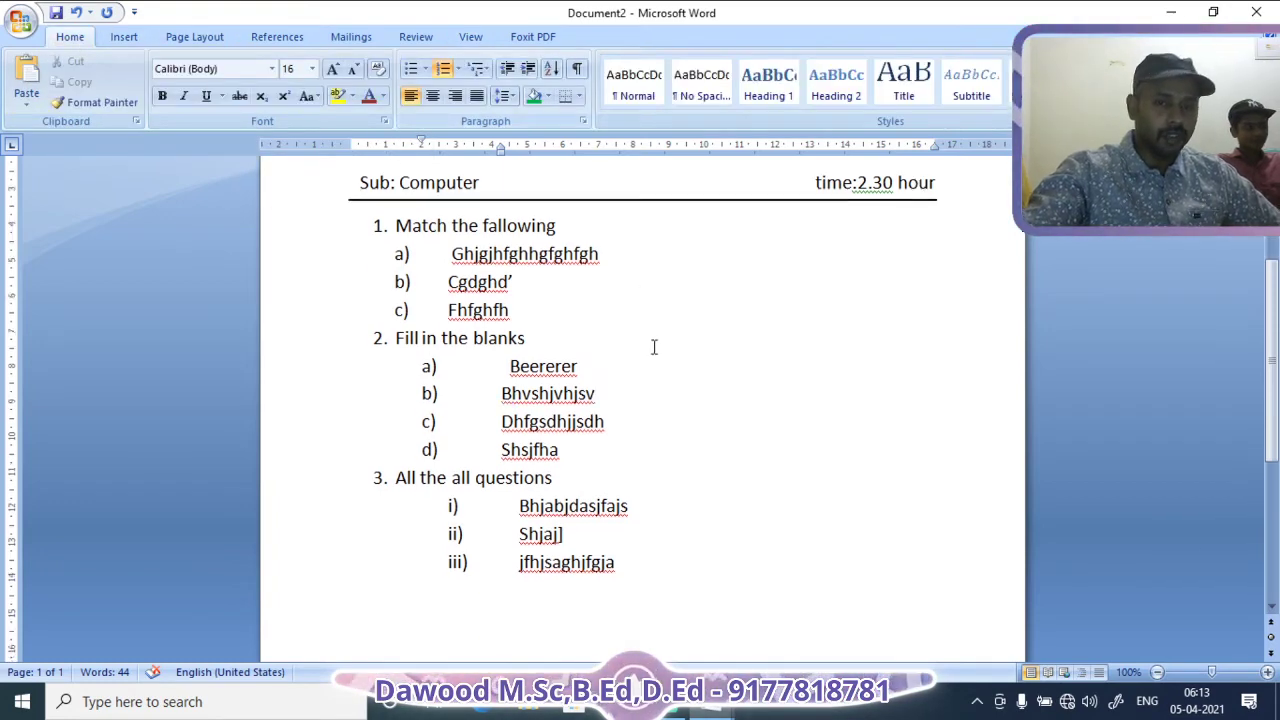
pyautogui.click(729, 427)
pyautogui.scroll(3, 730, 424)
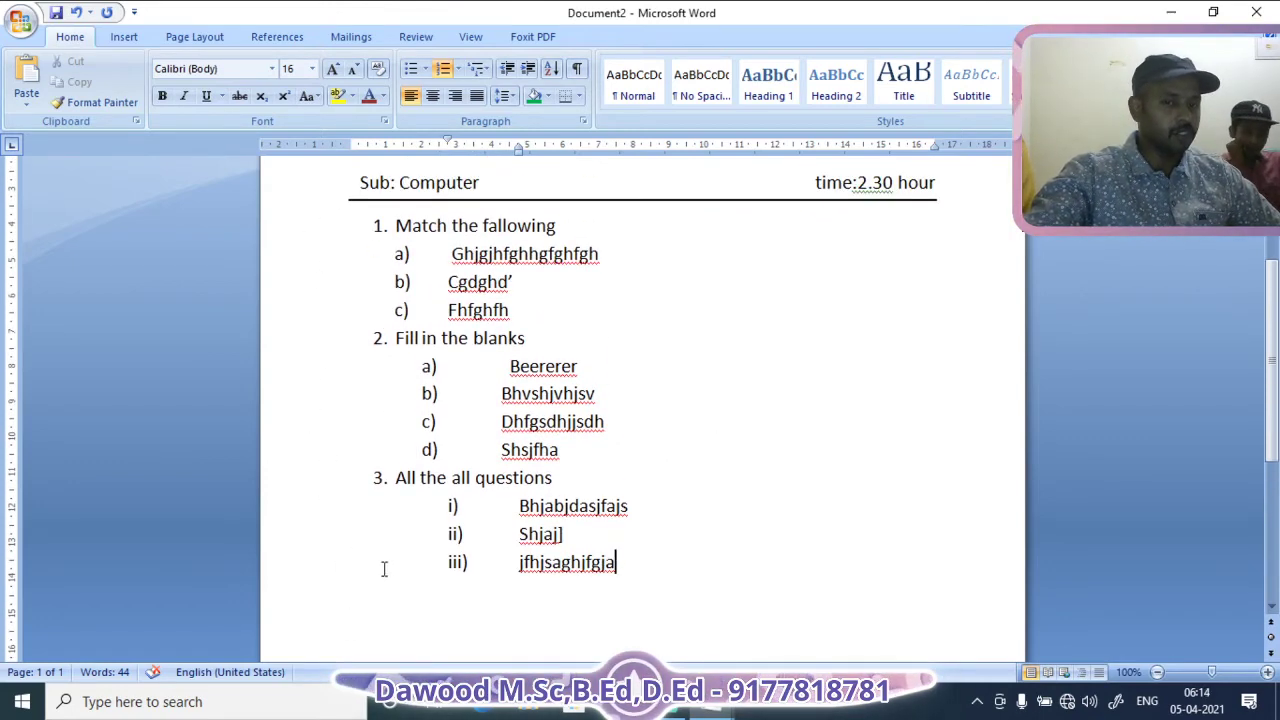
pyautogui.scroll(-2, 697, 511)
pyautogui.scroll(6, 700, 506)
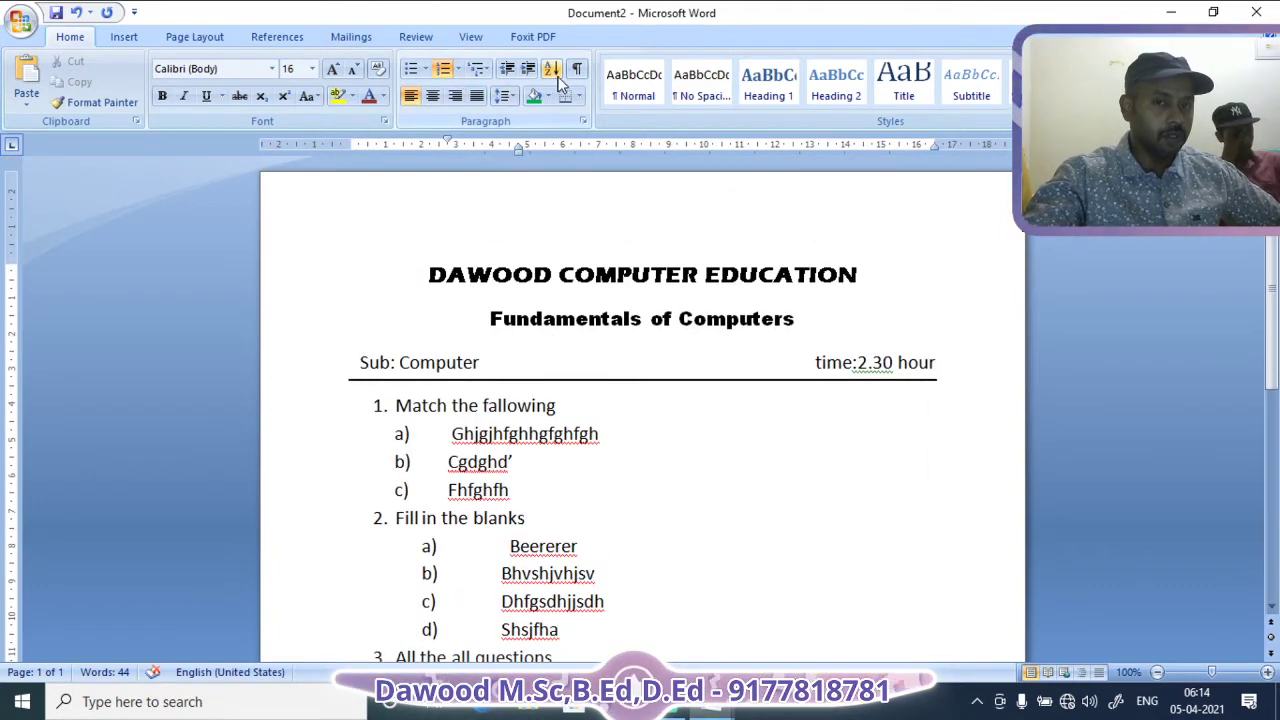
pyautogui.scroll(-2, 680, 450)
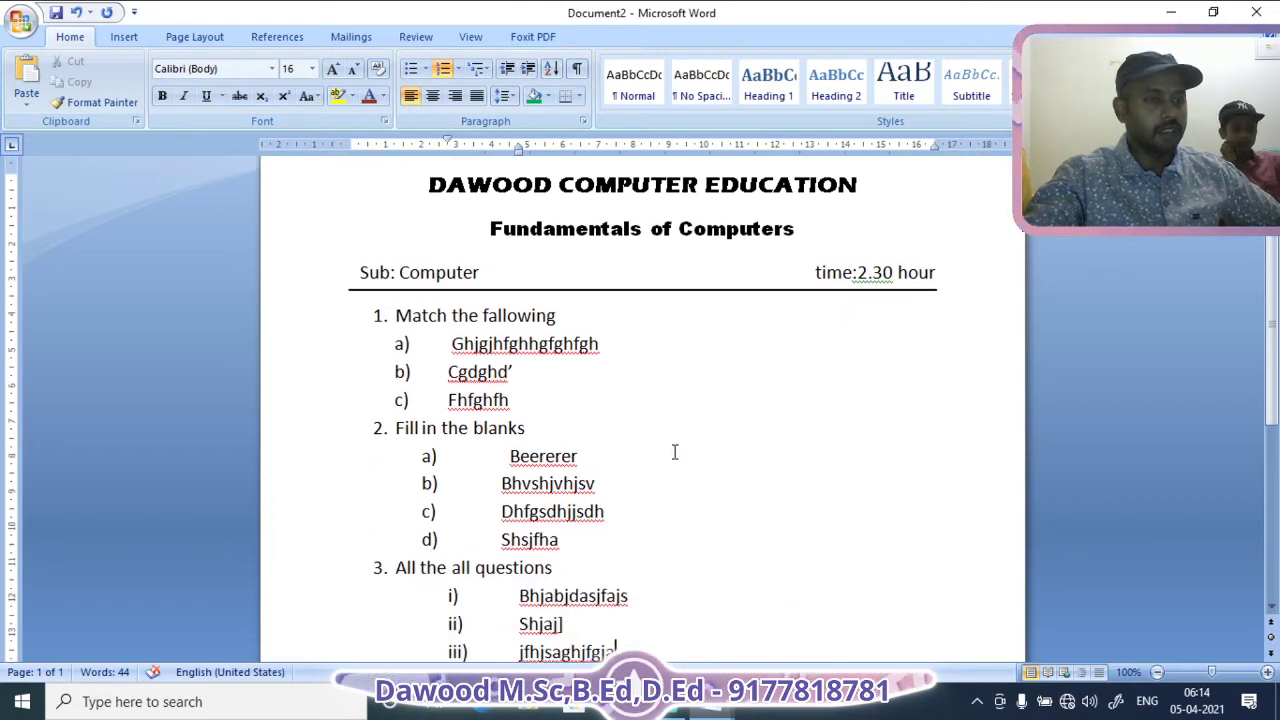
pyautogui.scroll(1, 526, 477)
# Sort the "Match the fallowing" heading and its three items as text in ascending order, first by Field 1 and again by Paragraphs.
pyautogui.moveTo(351, 389); pyautogui.dragTo(373, 464)
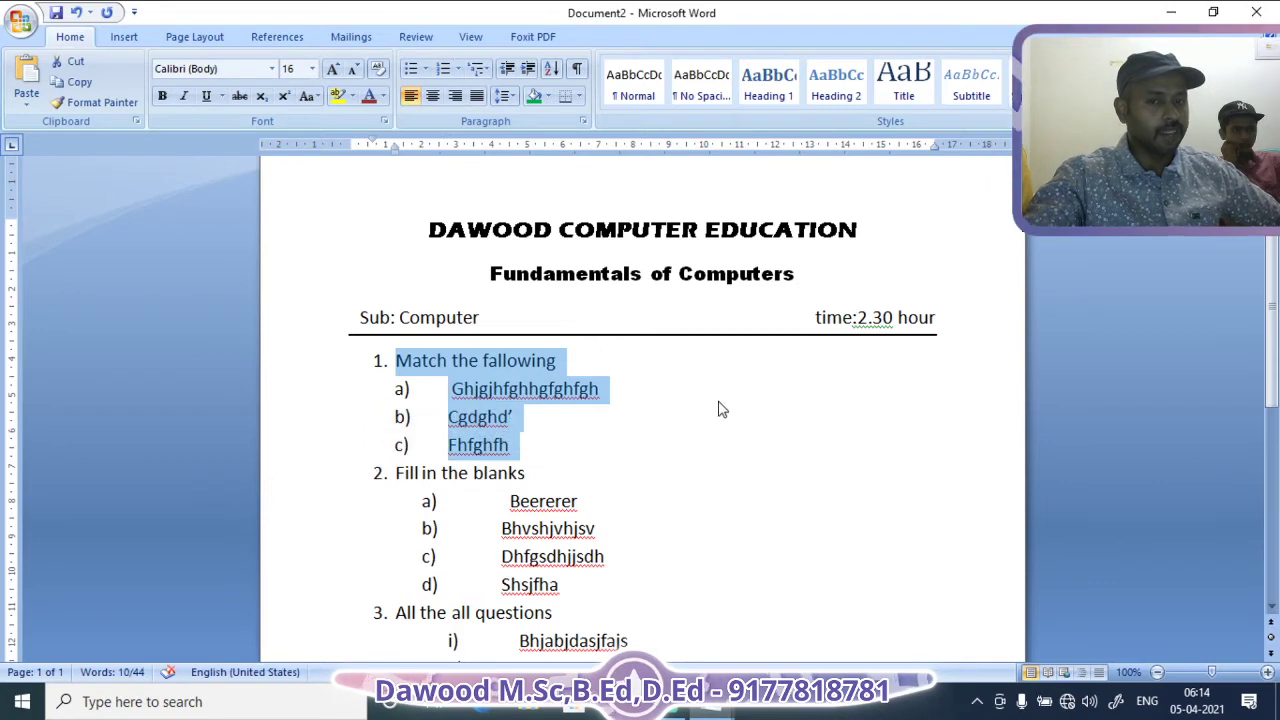
pyautogui.click(551, 70)
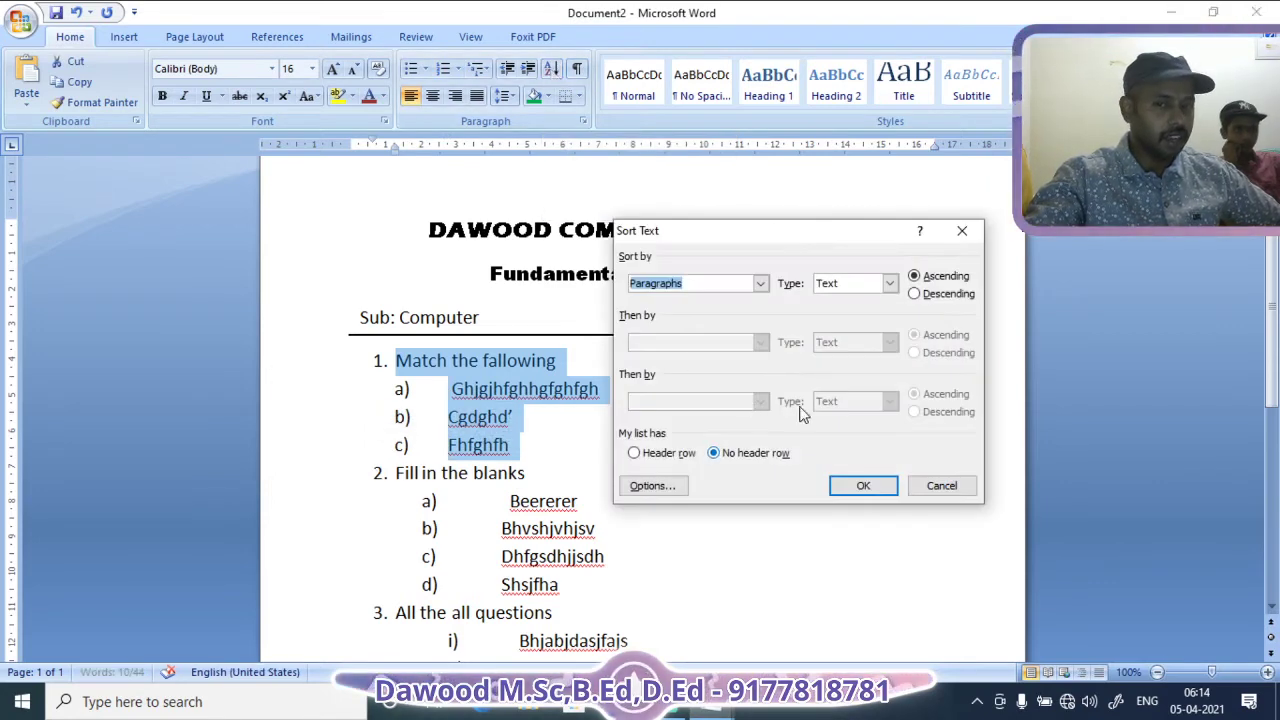
pyautogui.click(761, 285)
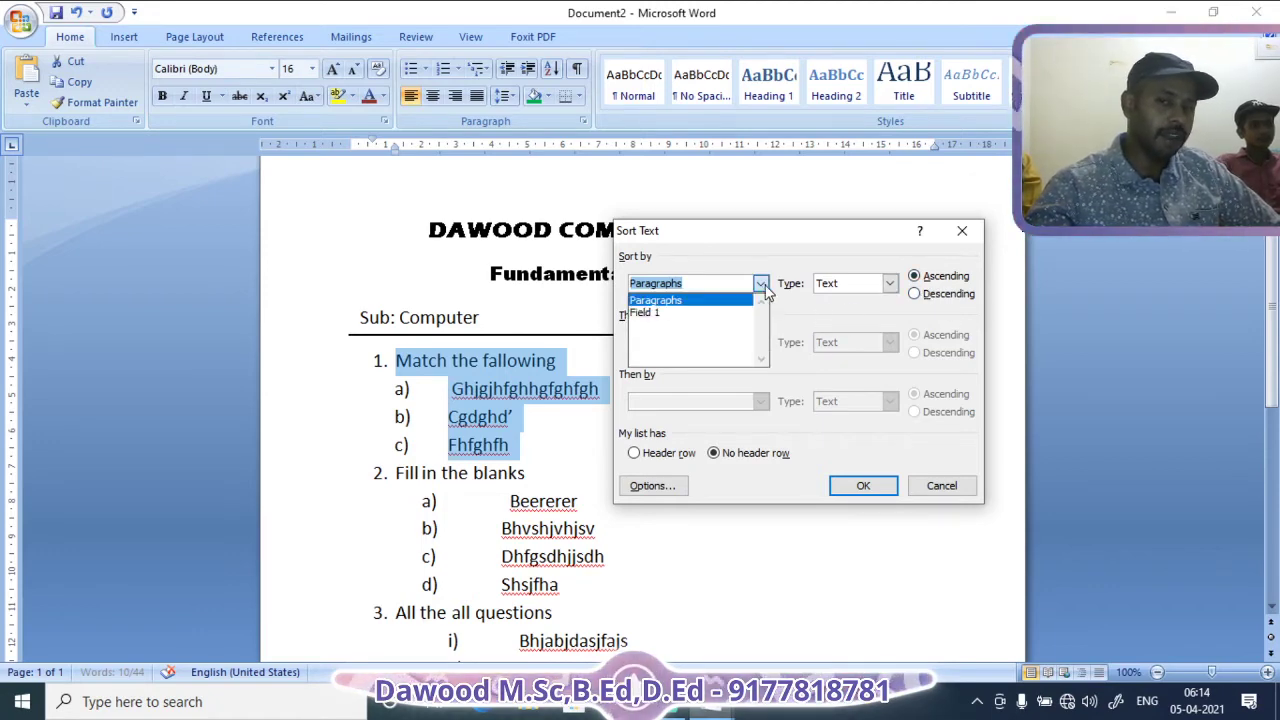
pyautogui.click(764, 288)
pyautogui.click(761, 285)
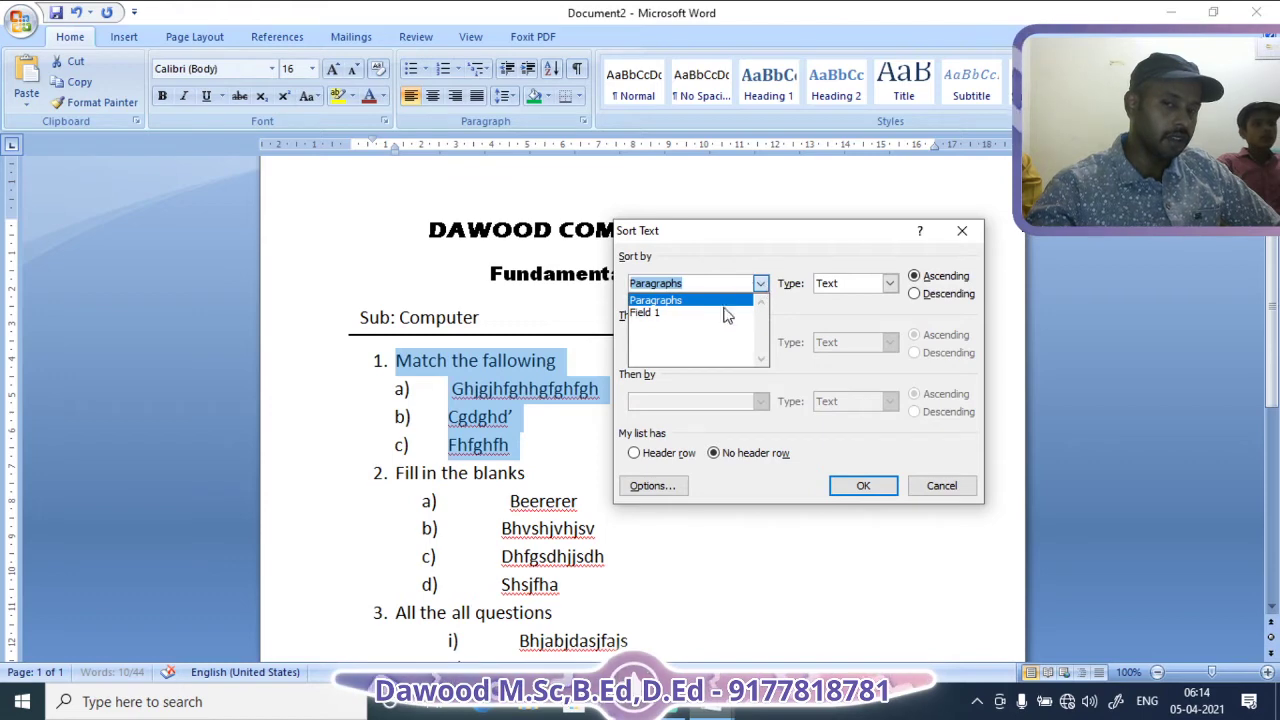
pyautogui.click(725, 313)
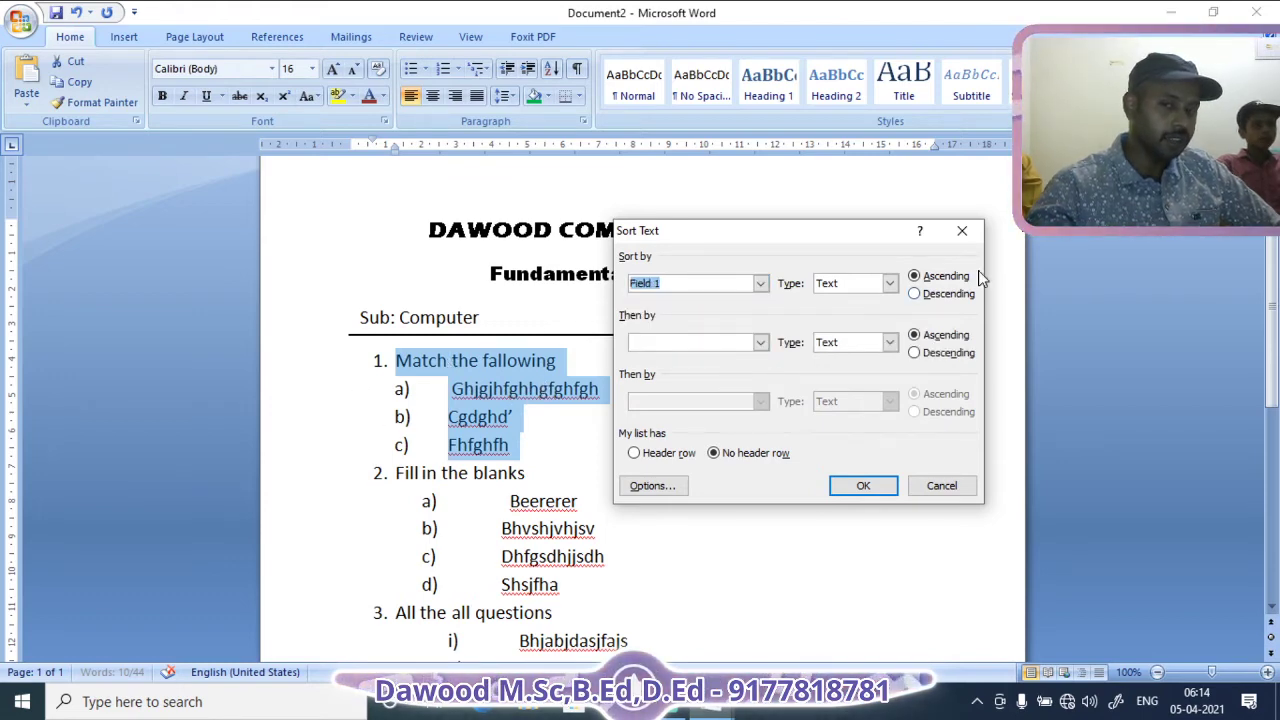
pyautogui.click(886, 487)
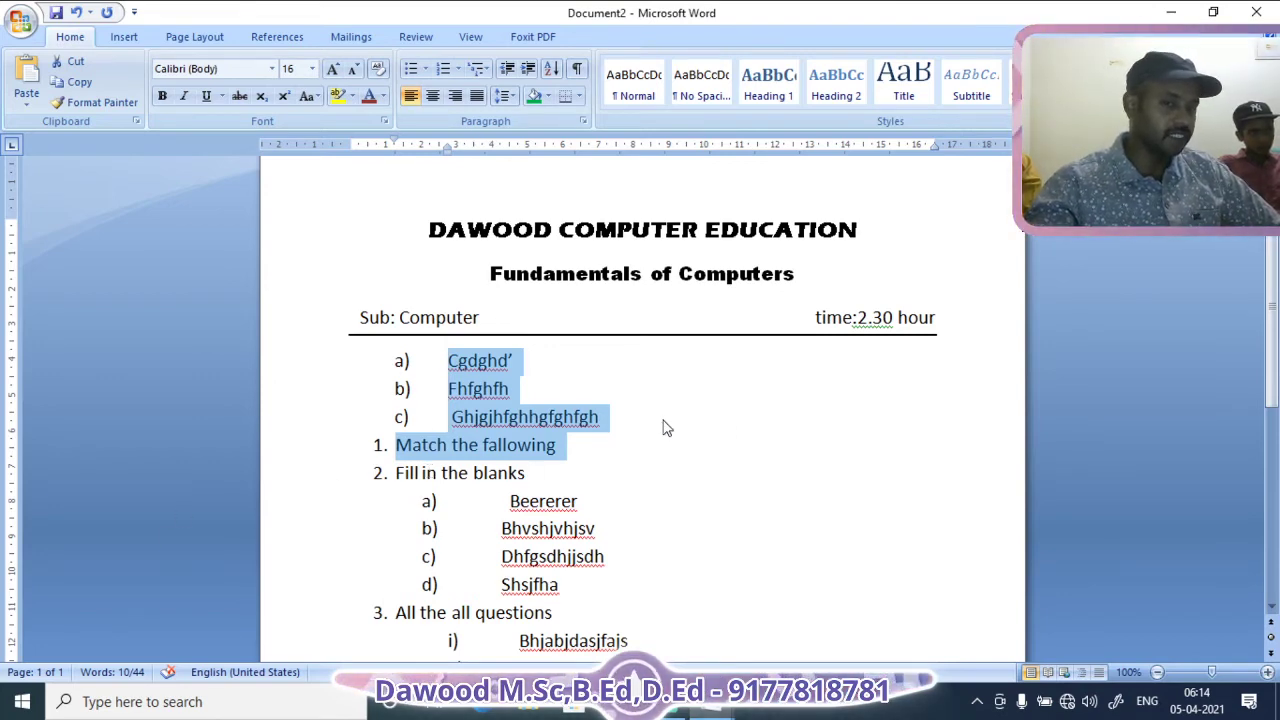
pyautogui.click(551, 68)
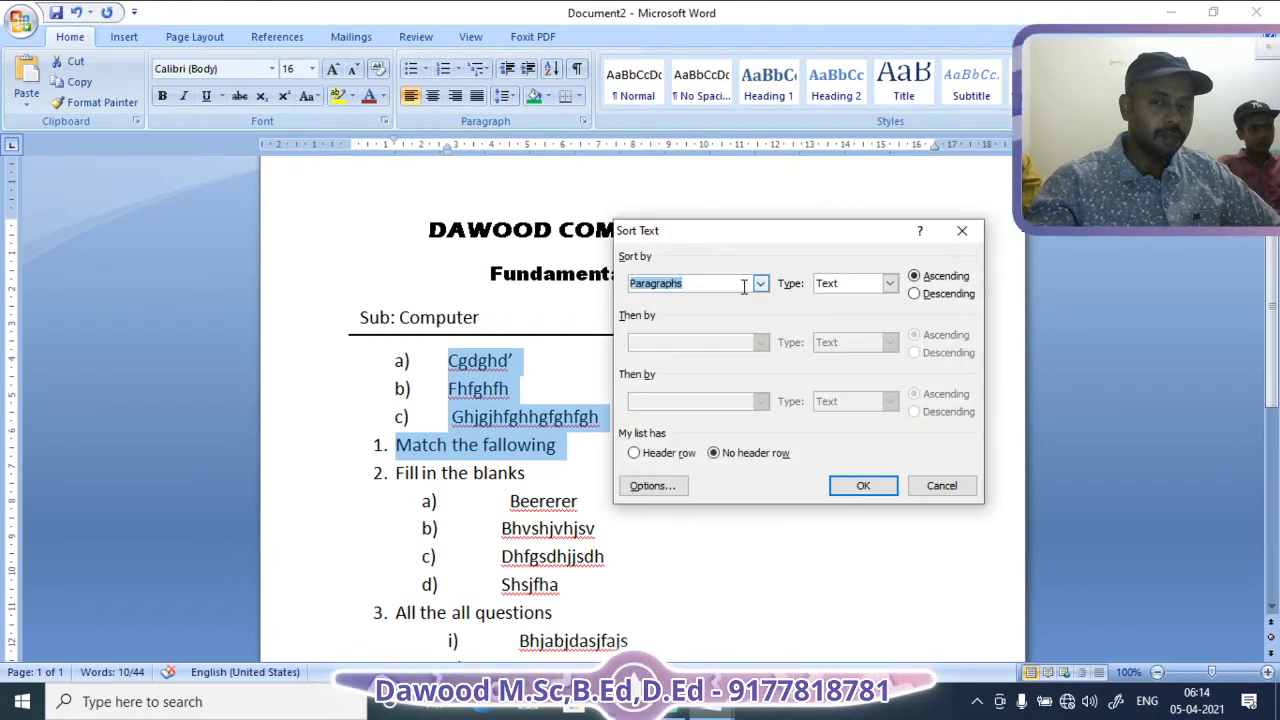
pyautogui.click(860, 485)
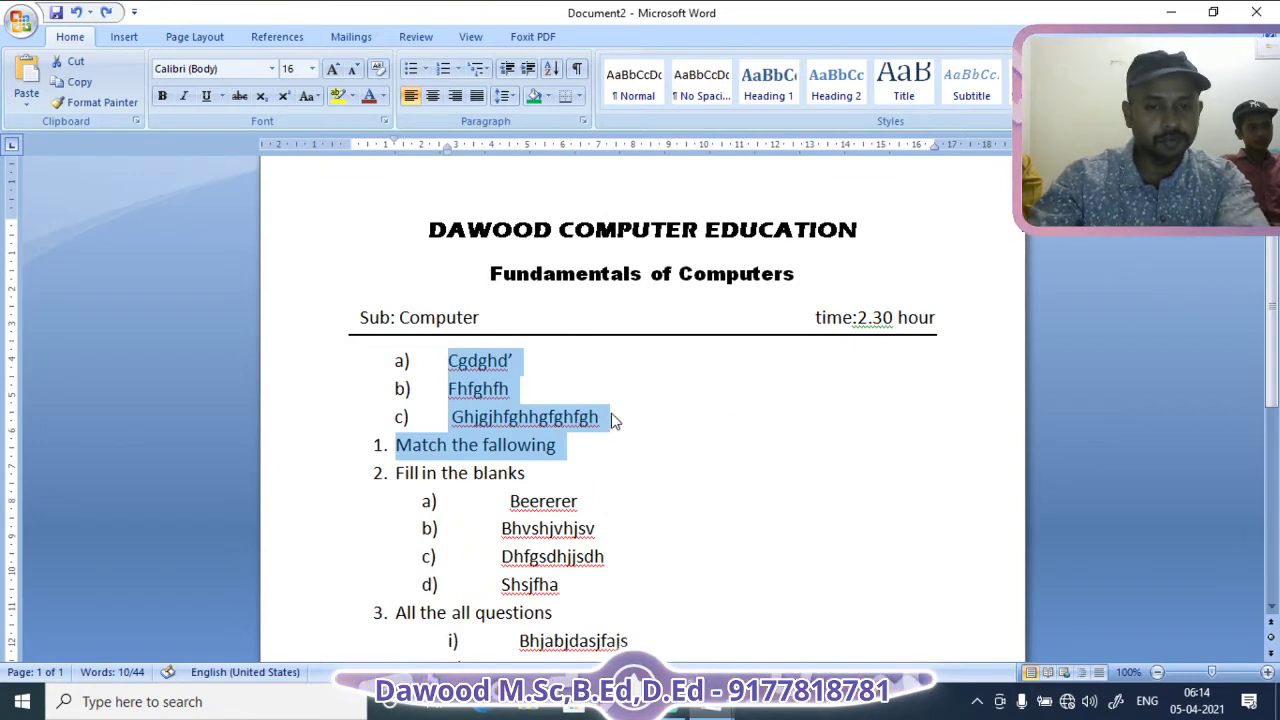
# Undo the sort of the "Match the fallowing" heading and its items, repeat it by Paragraphs in ascending order, and undo it again.
pyautogui.hotkey('ctrl', 'z')
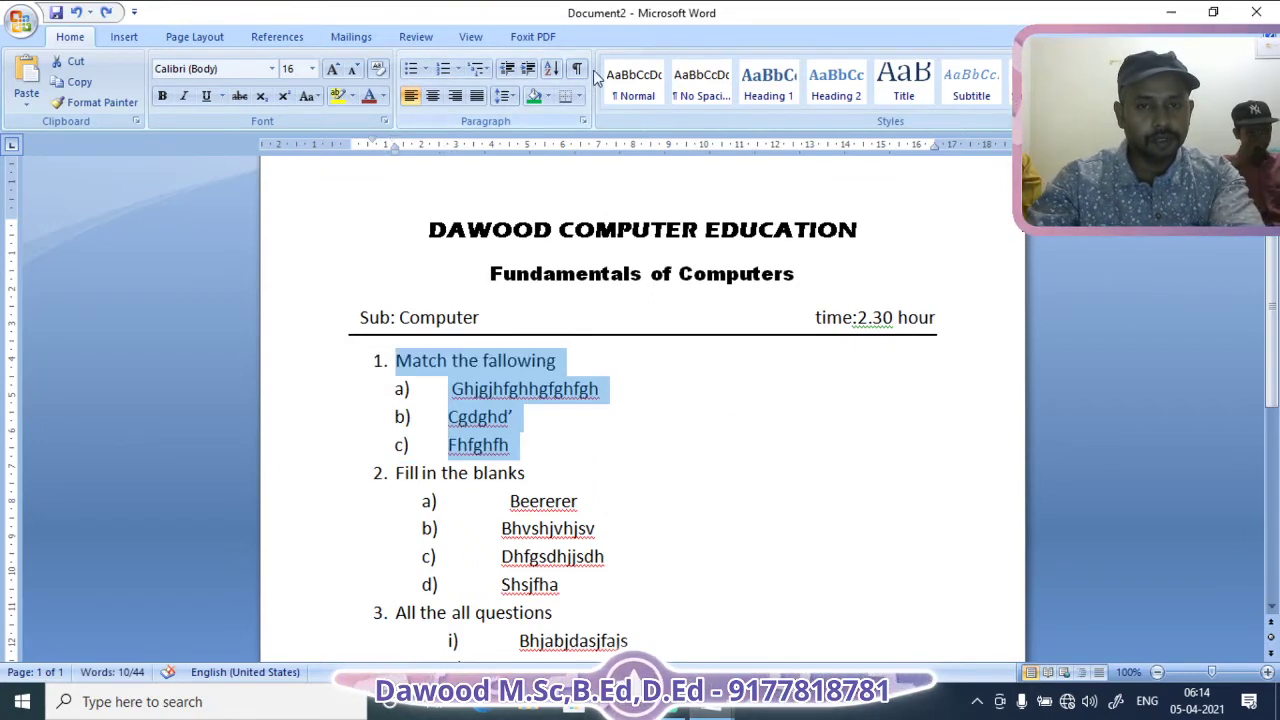
pyautogui.click(551, 68)
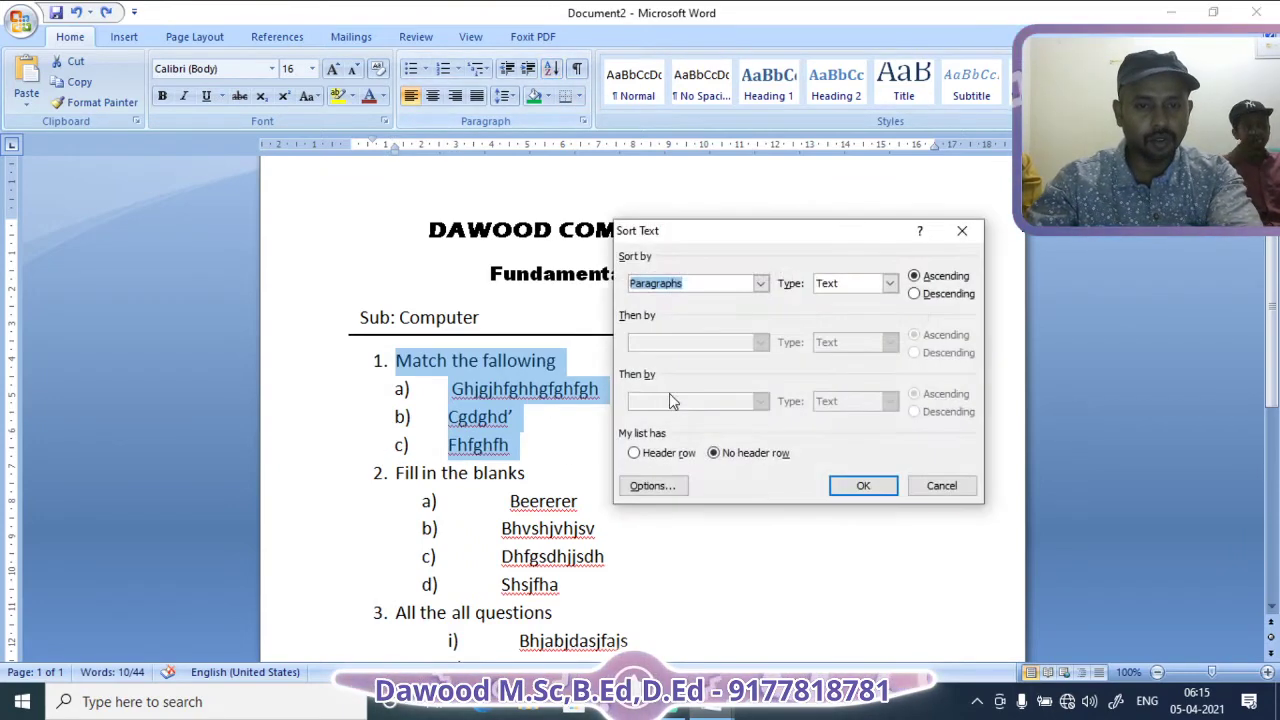
pyautogui.click(857, 486)
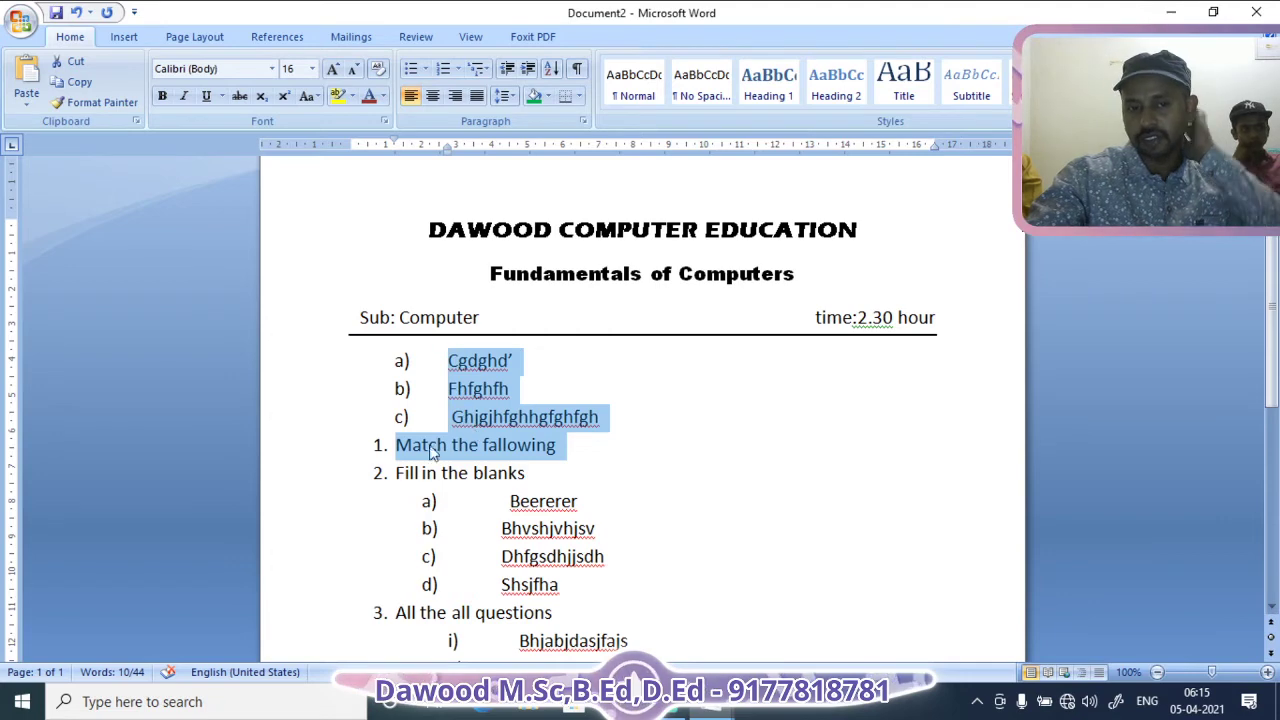
pyautogui.click(605, 418)
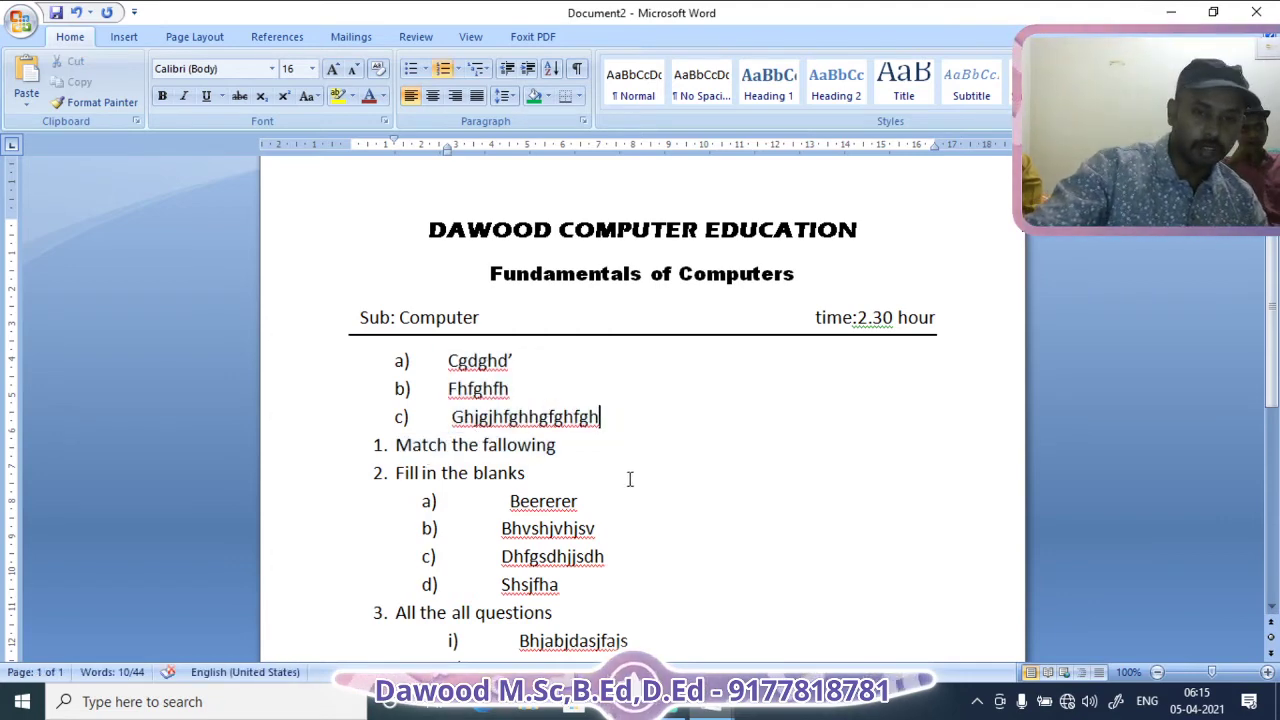
pyautogui.hotkey('ctrl', 'z')
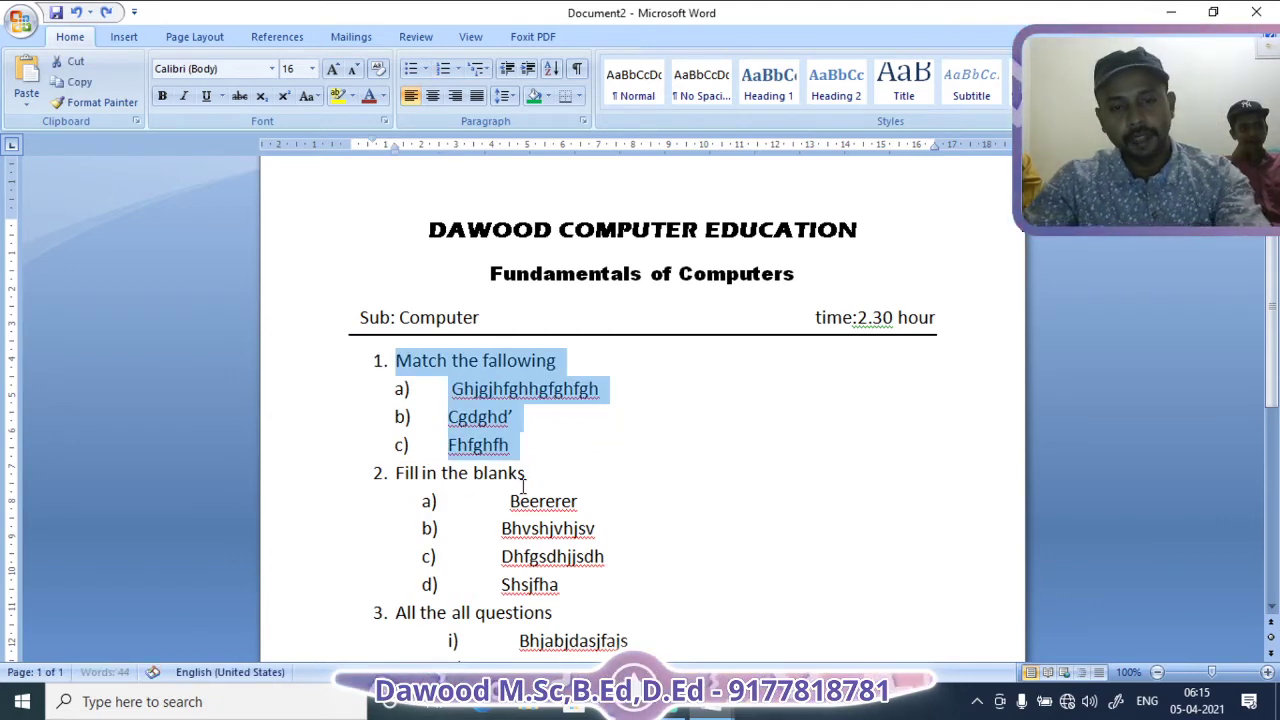
# Sort only the three lettered items under "Match the fallowing" by Paragraphs as text in ascending order.
pyautogui.click(405, 392)
pyautogui.moveTo(418, 399); pyautogui.dragTo(519, 466)
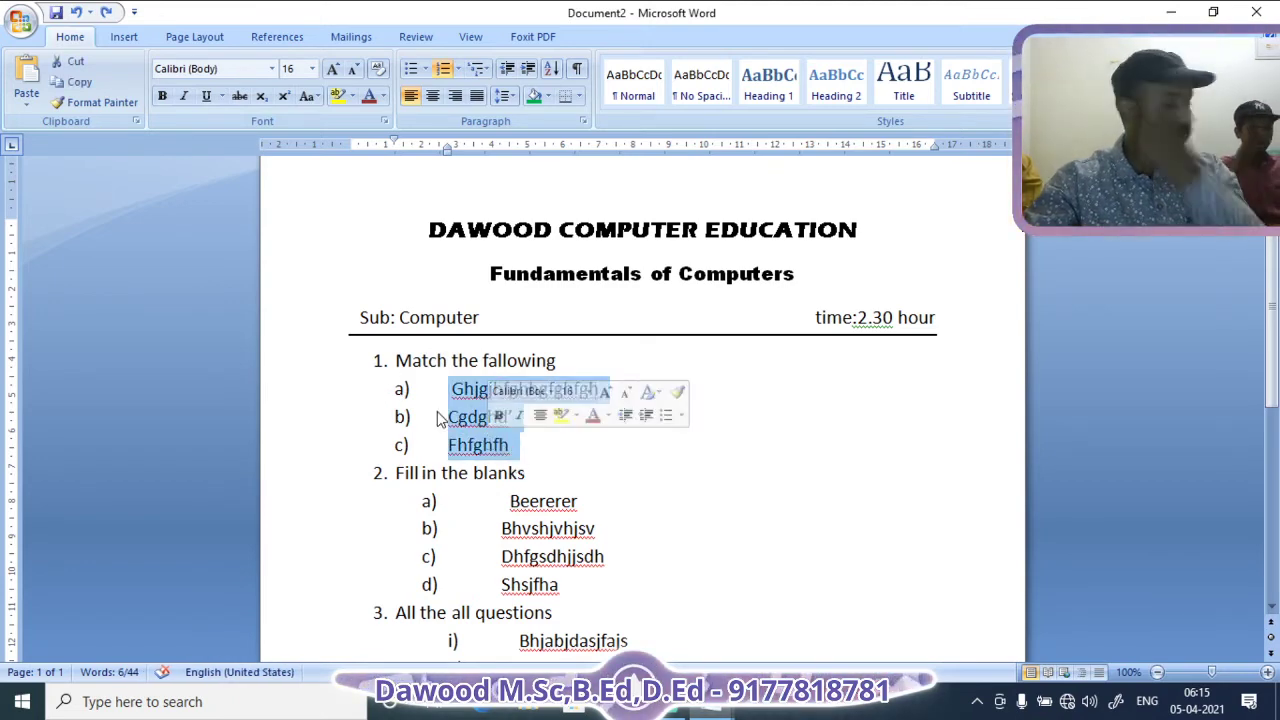
pyautogui.click(551, 68)
pyautogui.click(861, 486)
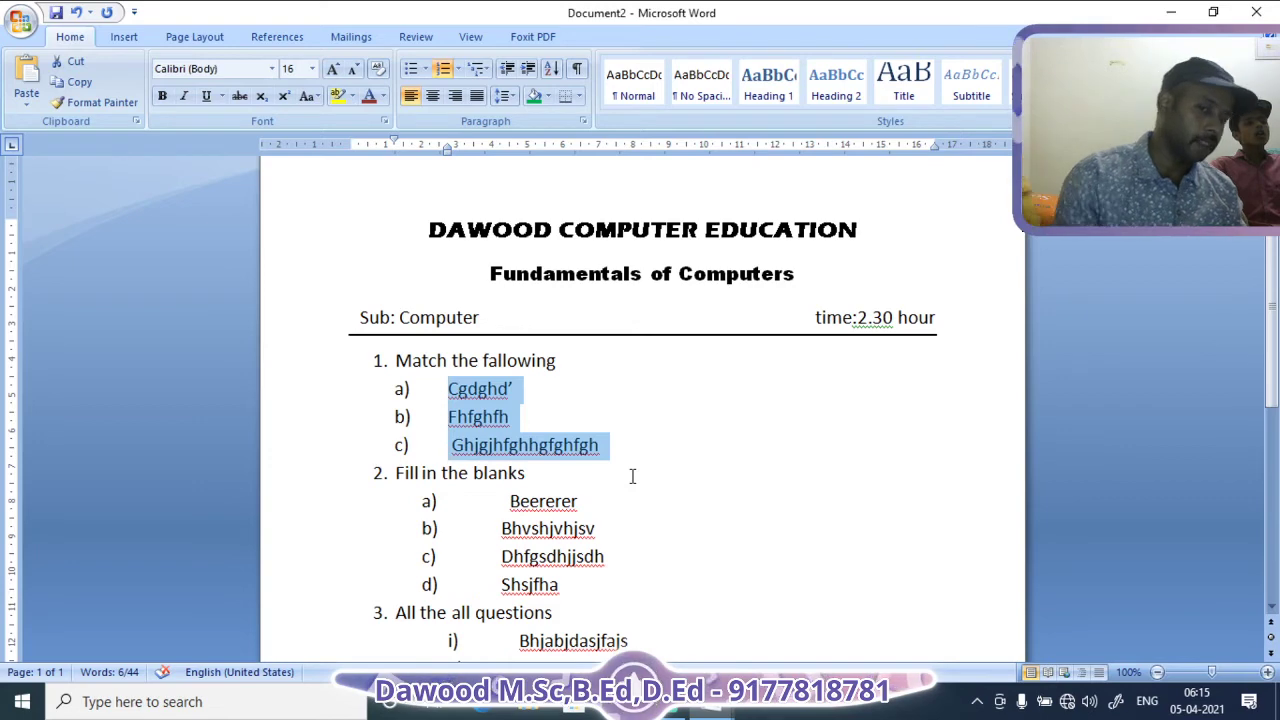
# Sort the "Fill in the blanks" heading and its four items by Paragraphs in ascending order with the Header row option, running the sort twice.
pyautogui.scroll(-1, 632, 476)
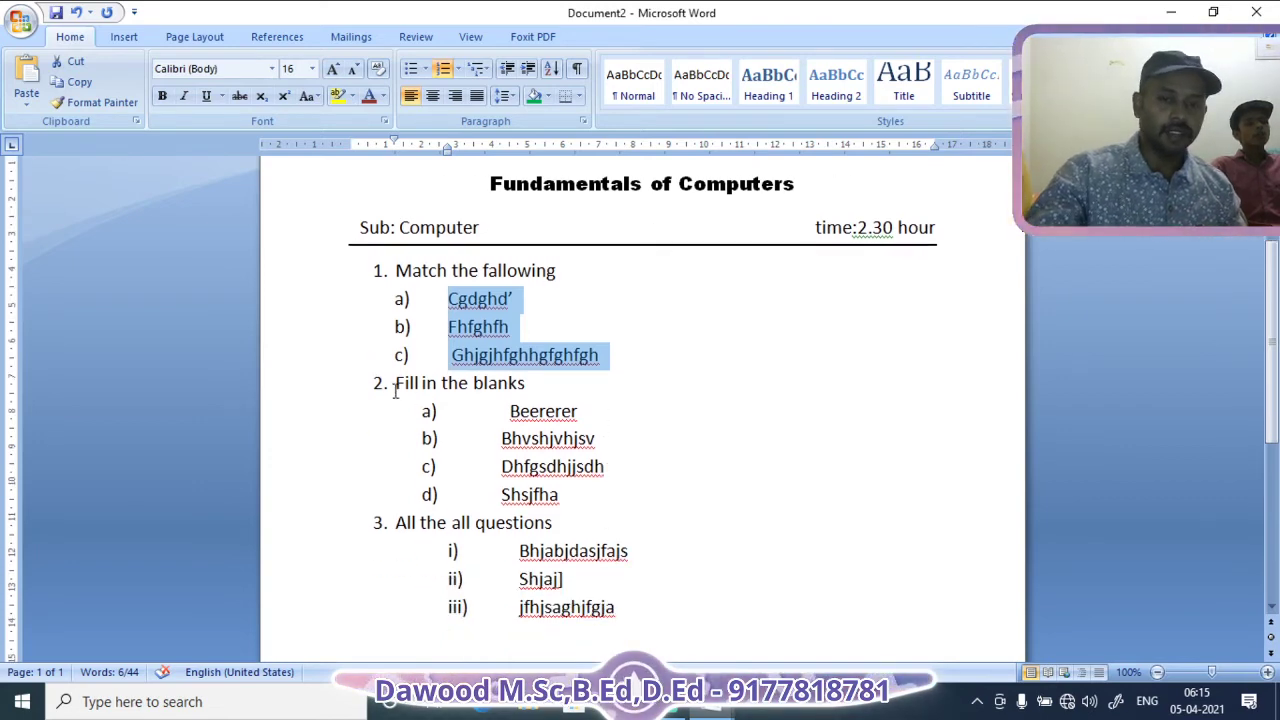
pyautogui.moveTo(396, 383); pyautogui.dragTo(555, 496)
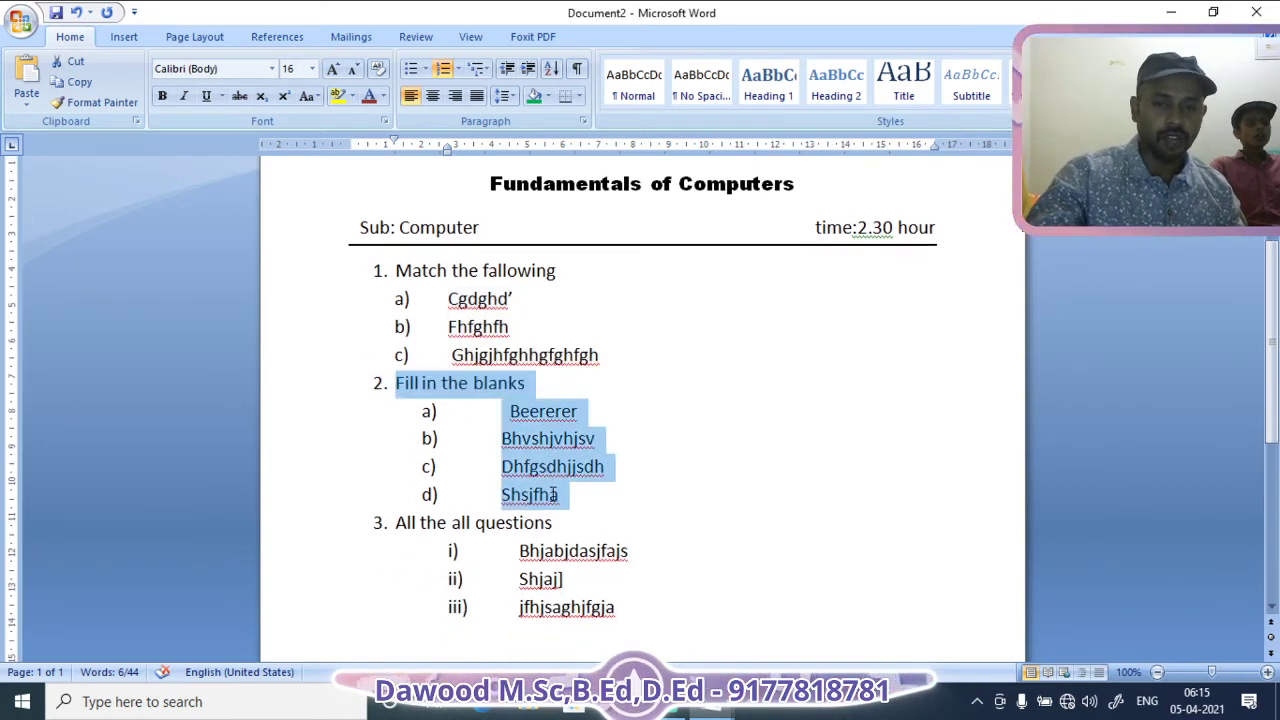
pyautogui.click(551, 68)
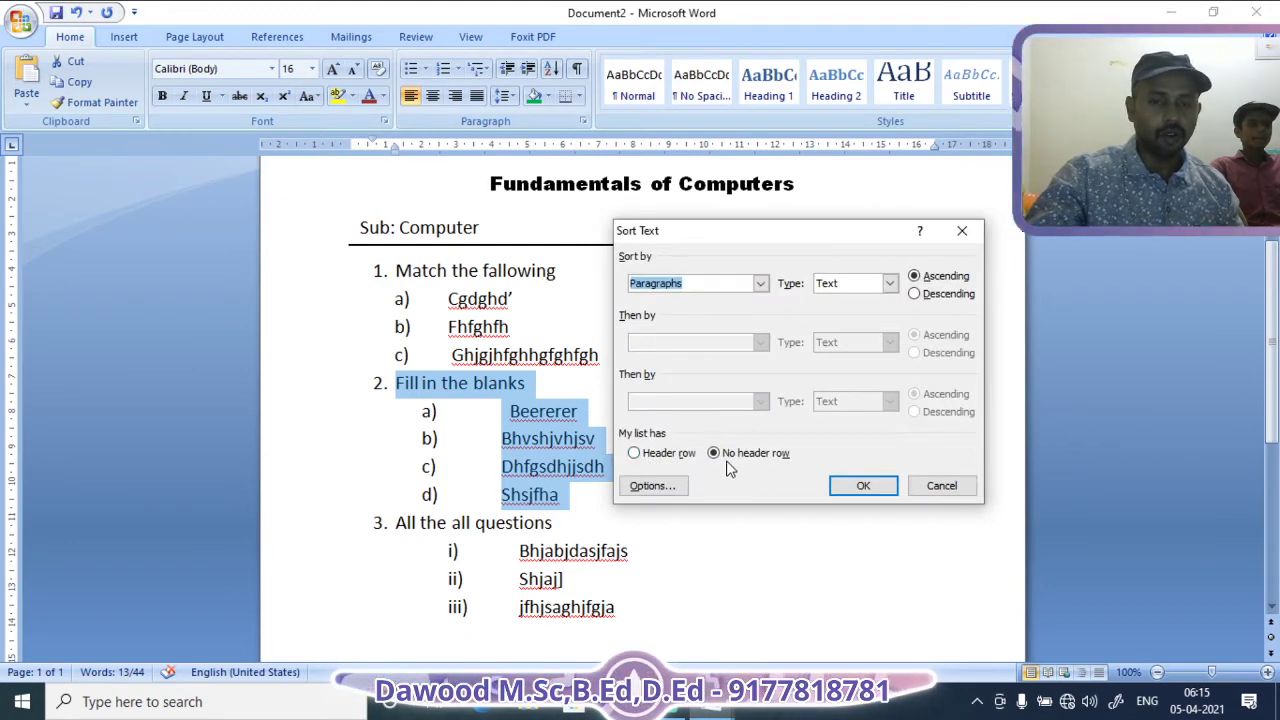
pyautogui.click(650, 456)
pyautogui.click(845, 490)
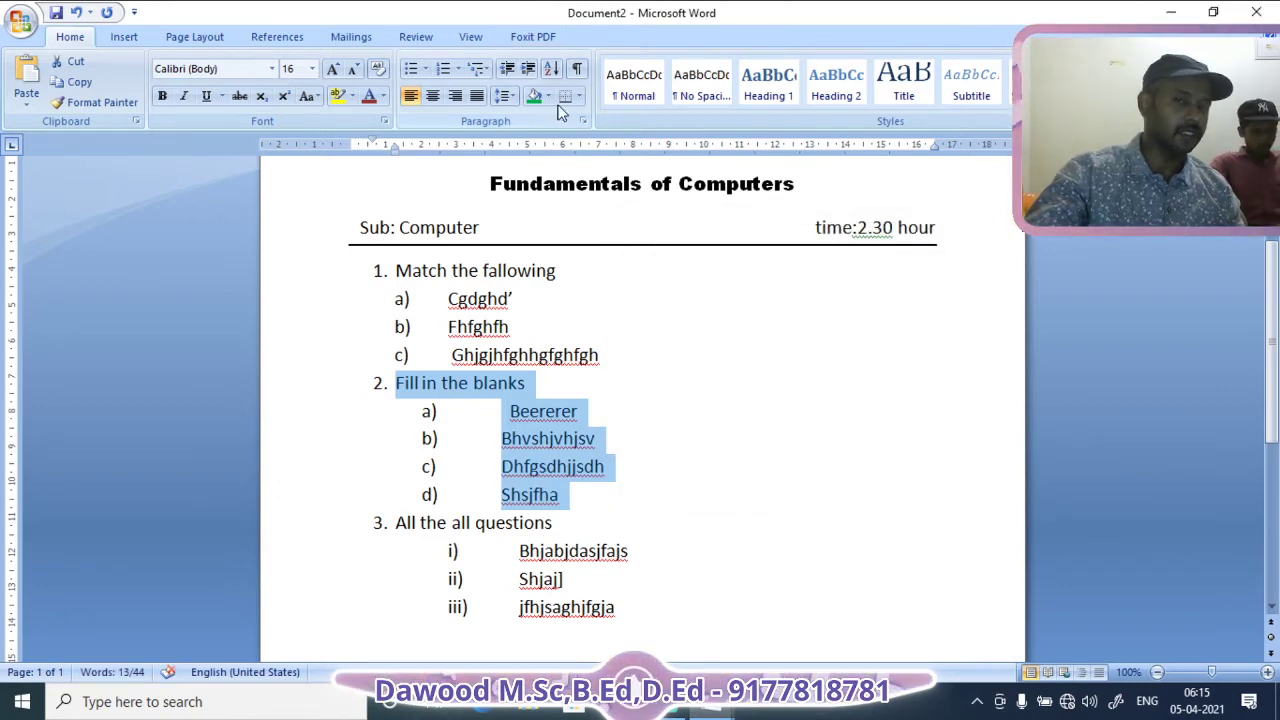
pyautogui.click(551, 68)
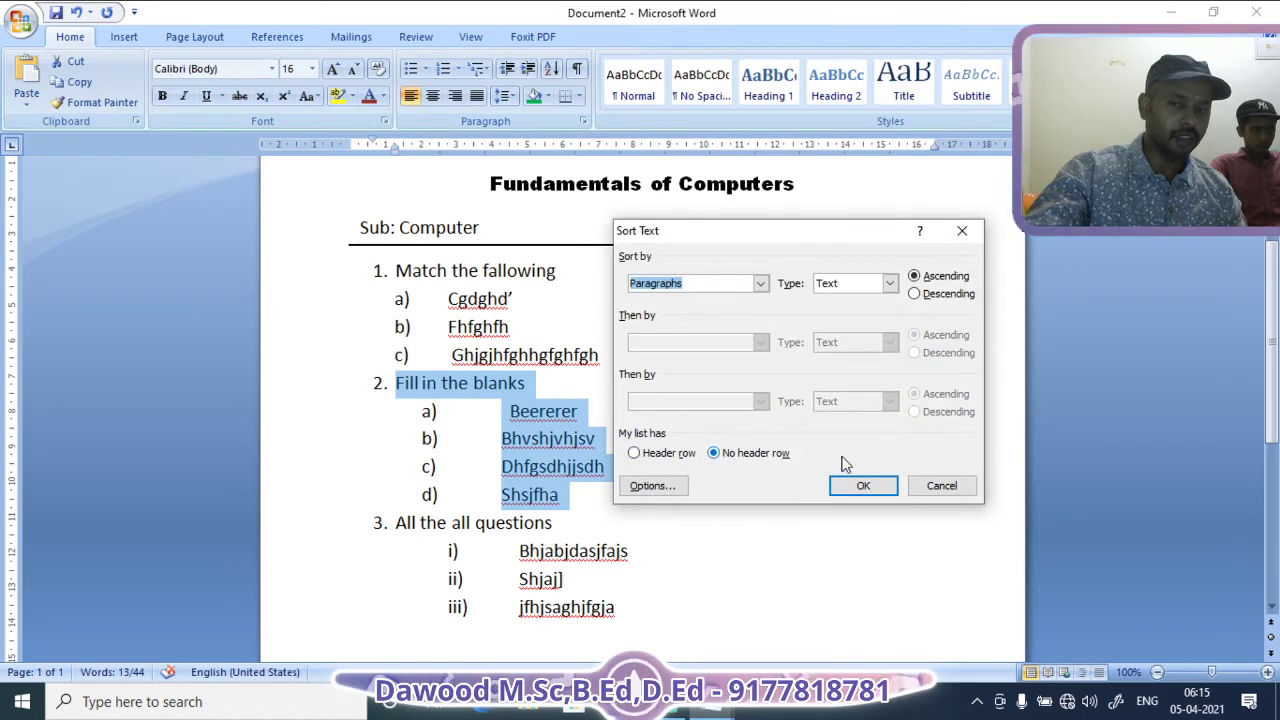
pyautogui.click(647, 455)
pyautogui.click(862, 487)
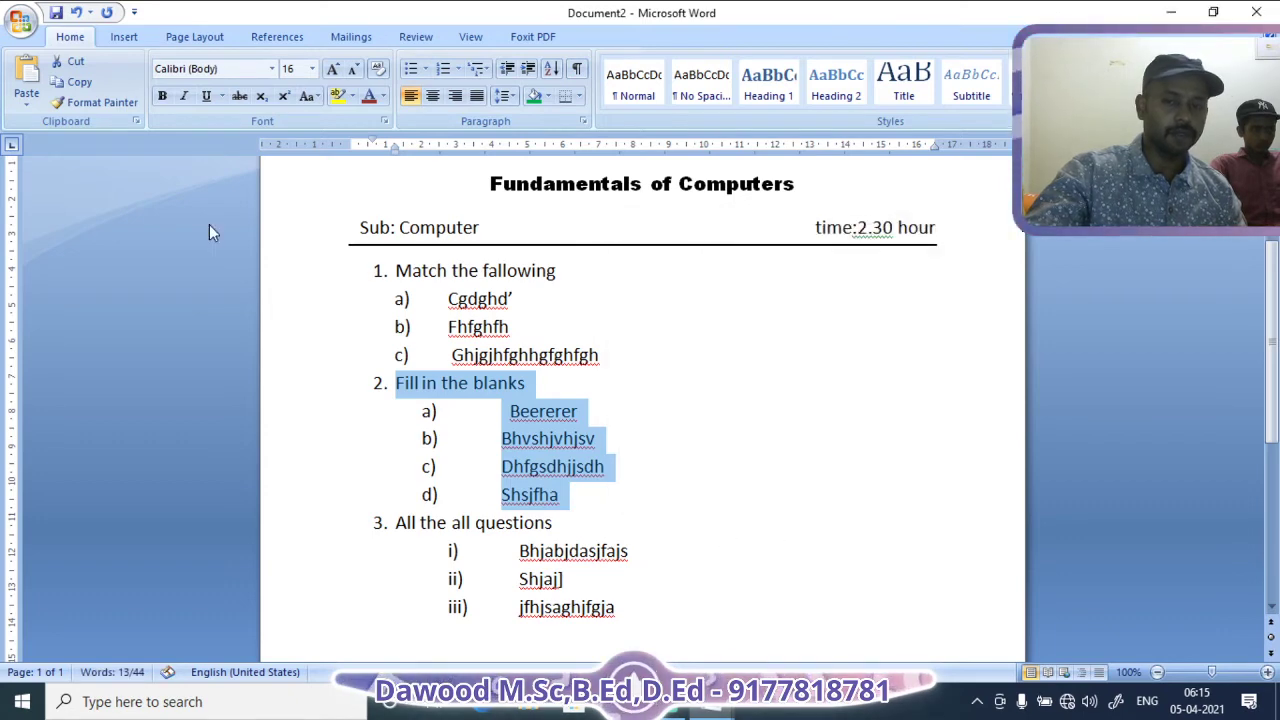
# Sort the "Fill in the blanks" heading and its items by Paragraphs in descending order, and undo that sort.
pyautogui.click(551, 68)
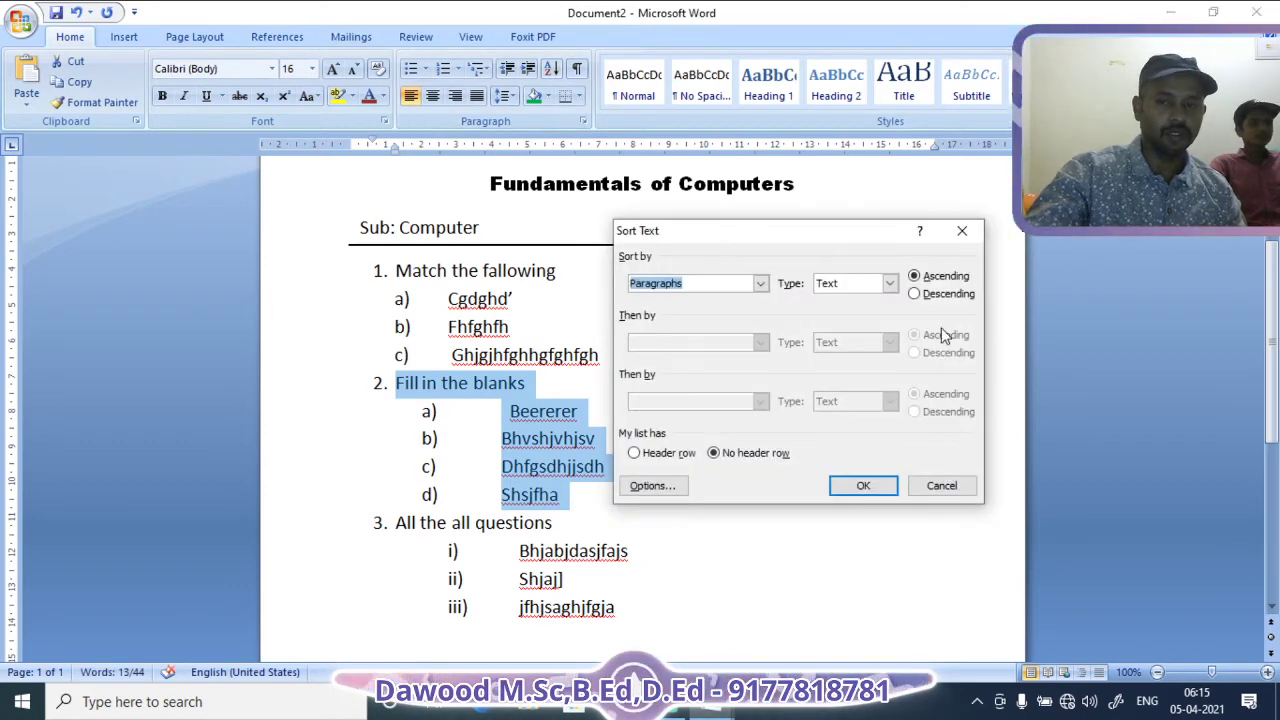
pyautogui.click(914, 294)
pyautogui.click(889, 490)
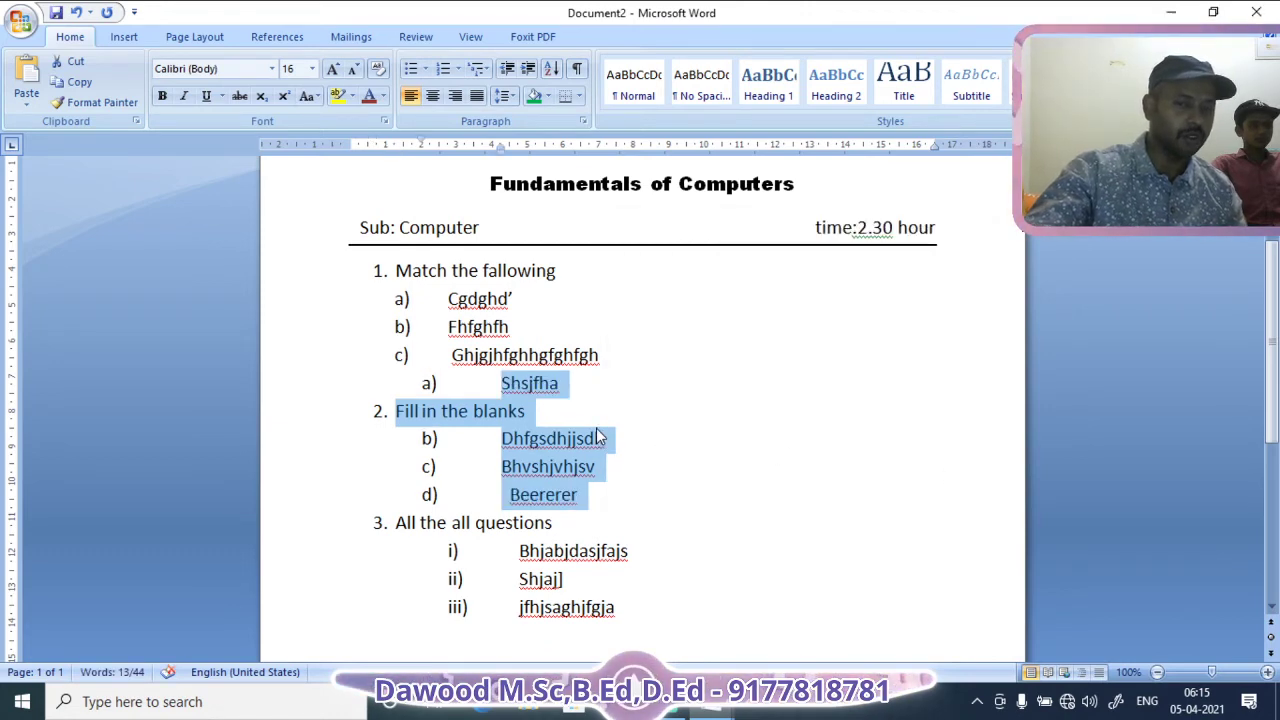
pyautogui.hotkey('ctrl', 'z')
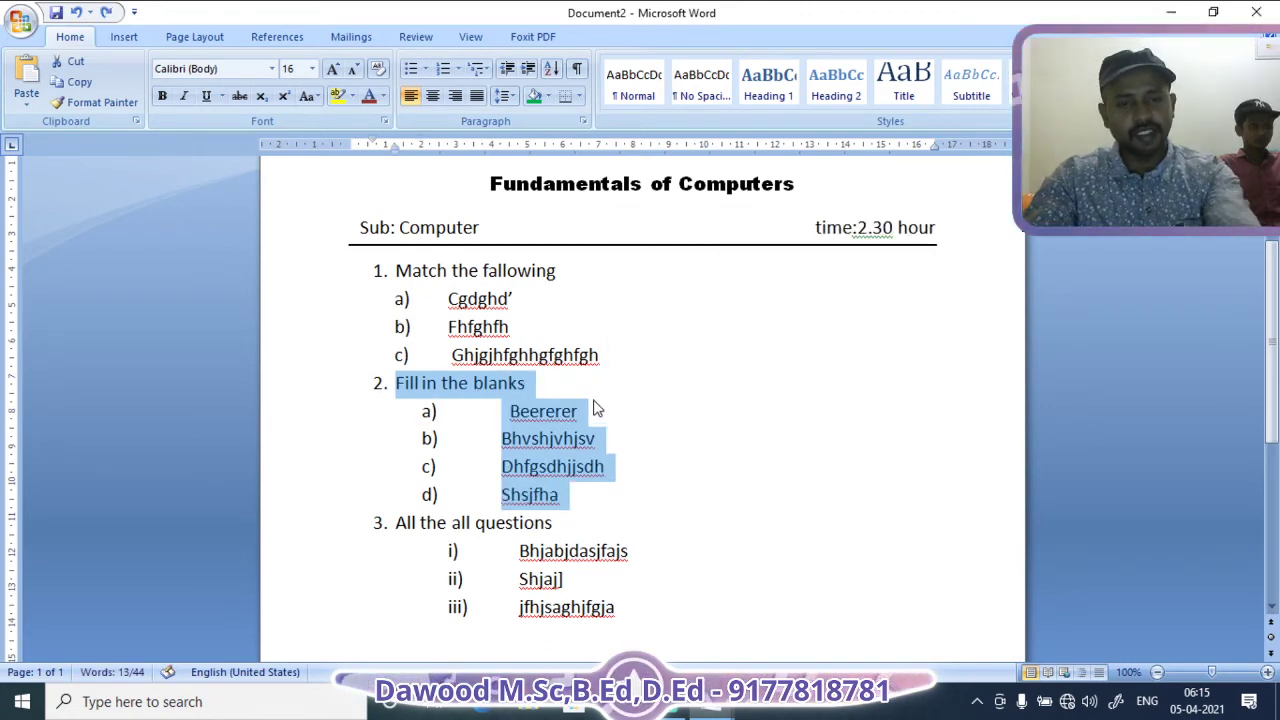
# Show the document's paragraph marks and other hidden formatting symbols, and hide them again.
pyautogui.click(578, 72)
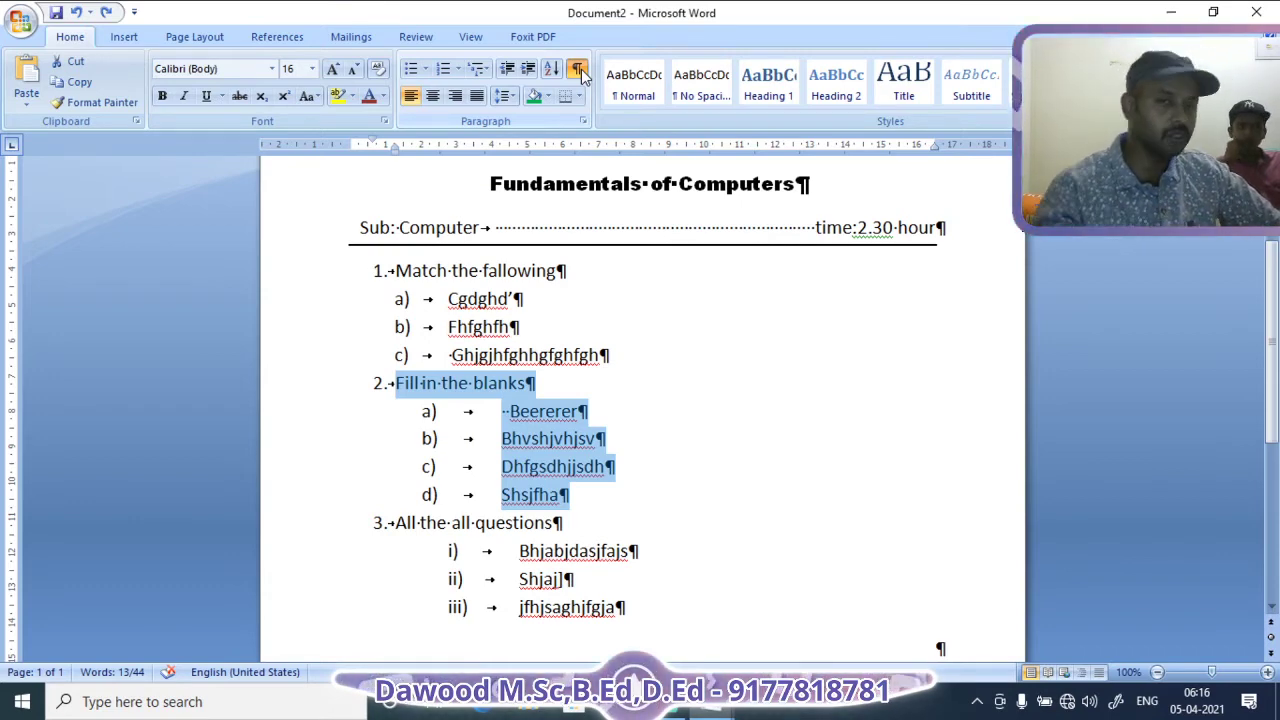
pyautogui.click(578, 70)
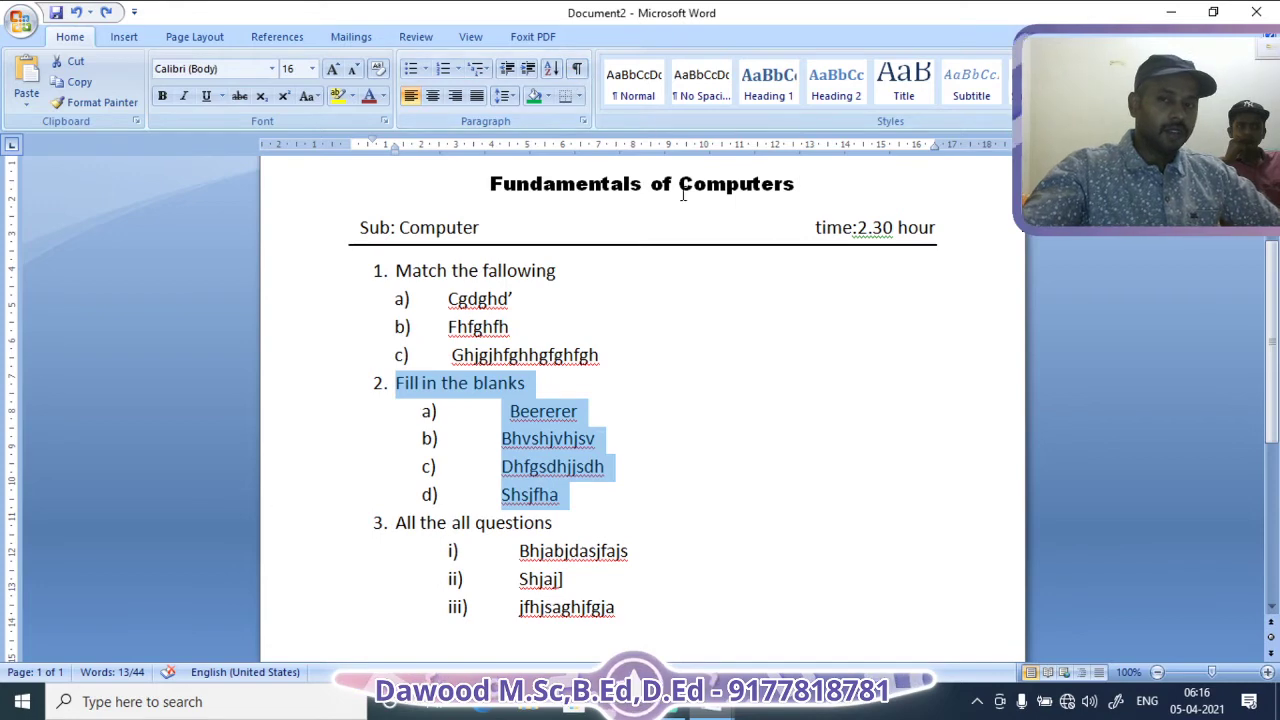
# Try quick styles on all the numbered questions and their items, including Normal, Intense Quote and Intense Reference.
pyautogui.scroll(2, 777, 346)
pyautogui.moveTo(395, 357); pyautogui.dragTo(677, 624)
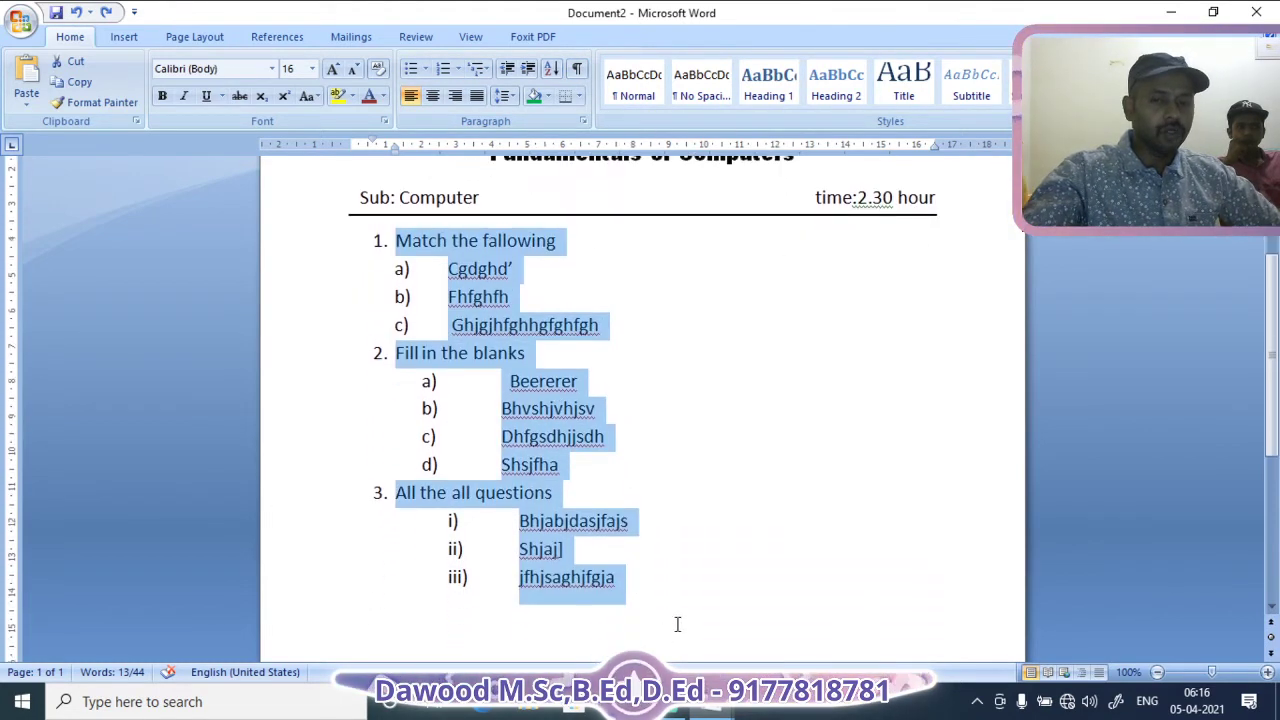
pyautogui.click(623, 90)
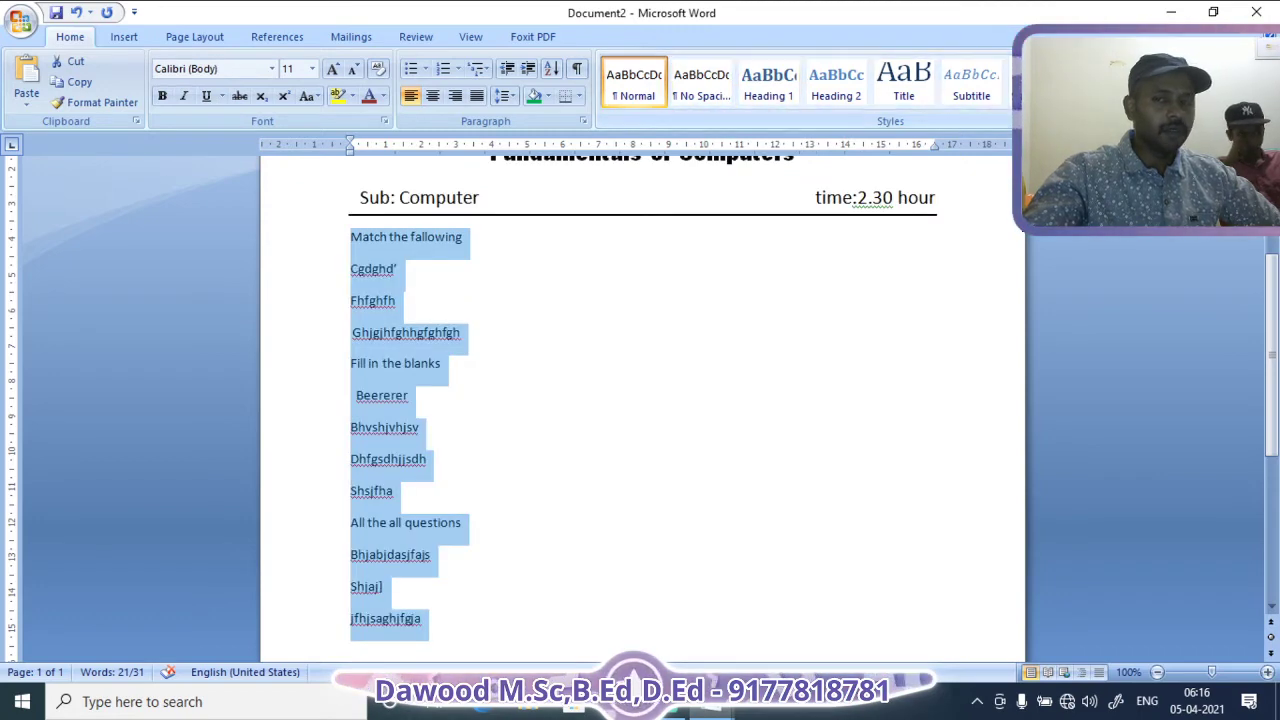
pyautogui.click(1149, 82)
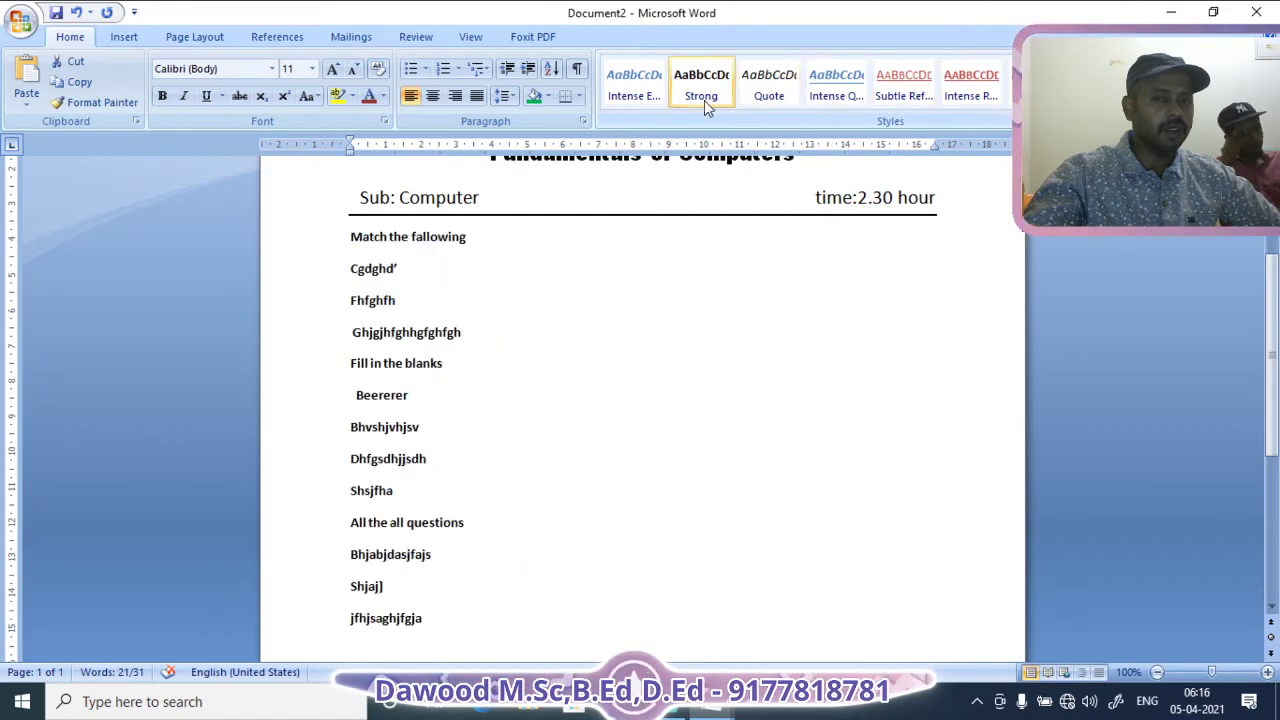
pyautogui.click(836, 88)
pyautogui.scroll(-5, 670, 289)
pyautogui.scroll(10, 668, 288)
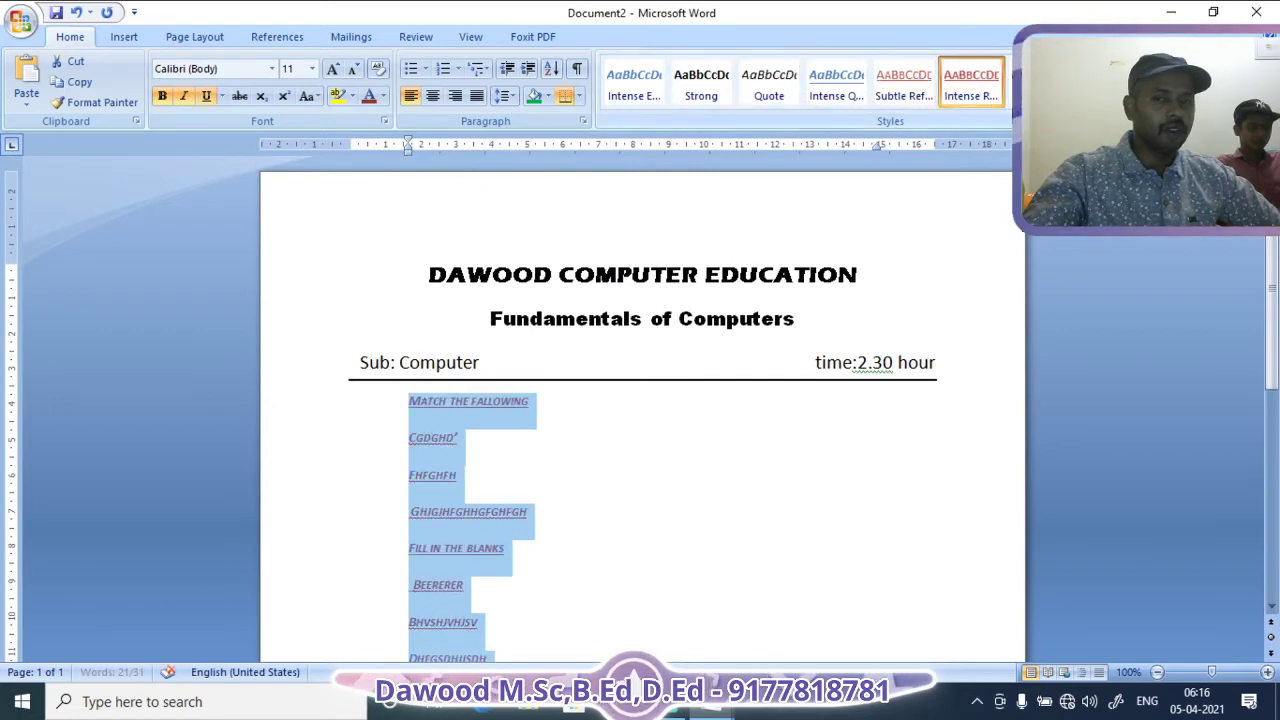
pyautogui.click(1106, 84)
pyautogui.click(1151, 103)
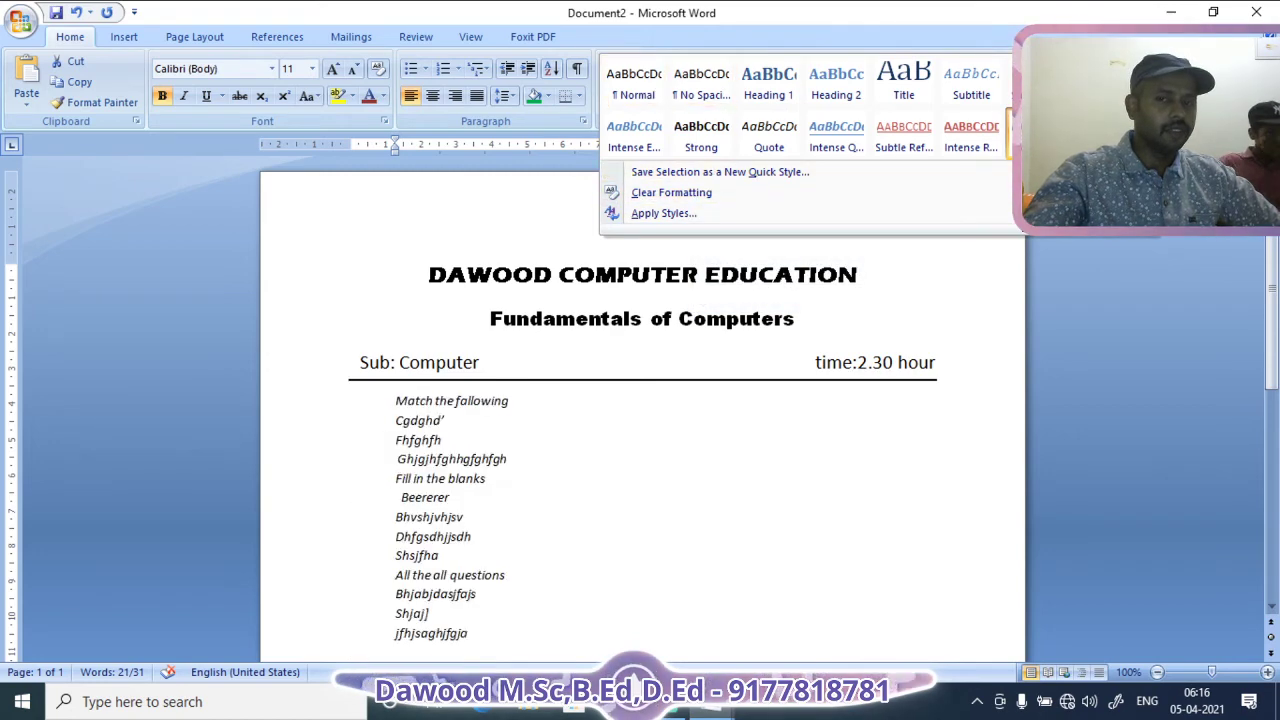
pyautogui.click(886, 412)
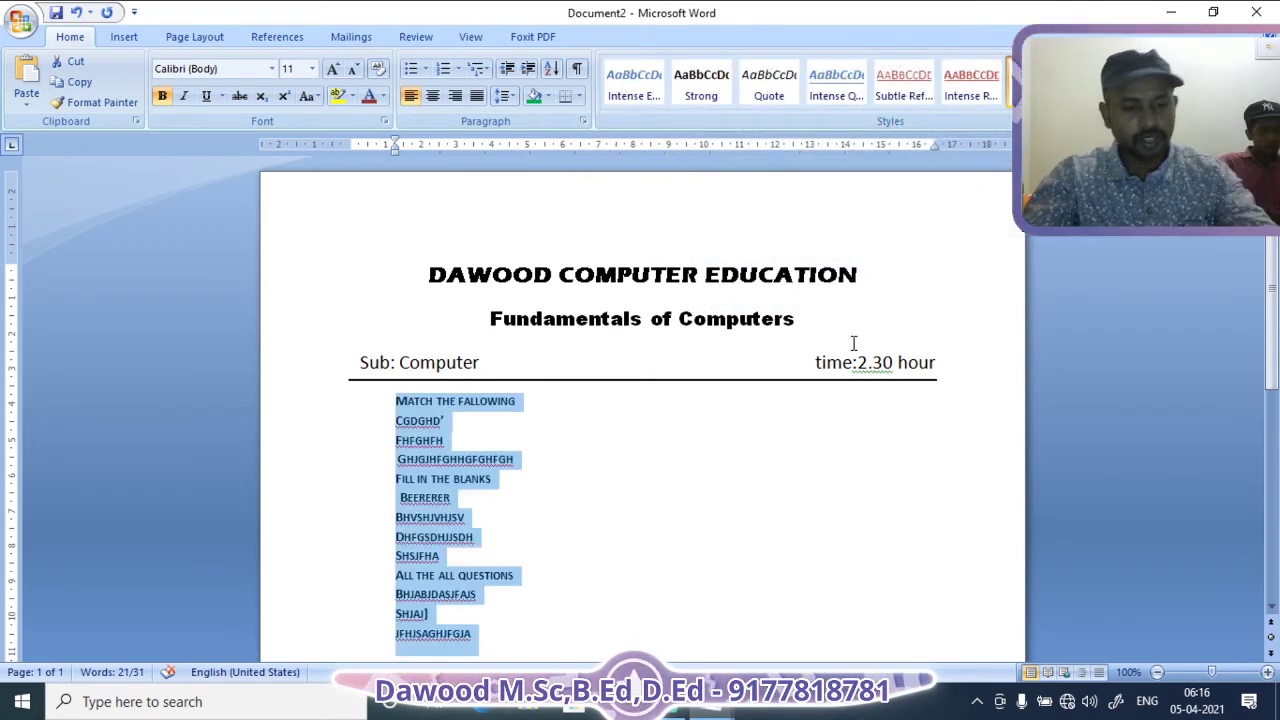
# Undo all the quick style changes on the numbered questions and clear the selection.
pyautogui.hotkey('ctrl', 'z')
pyautogui.hotkey('ctrl', 'z')
pyautogui.hotkey('ctrl', 'z')
pyautogui.hotkey('ctrl', 'z')
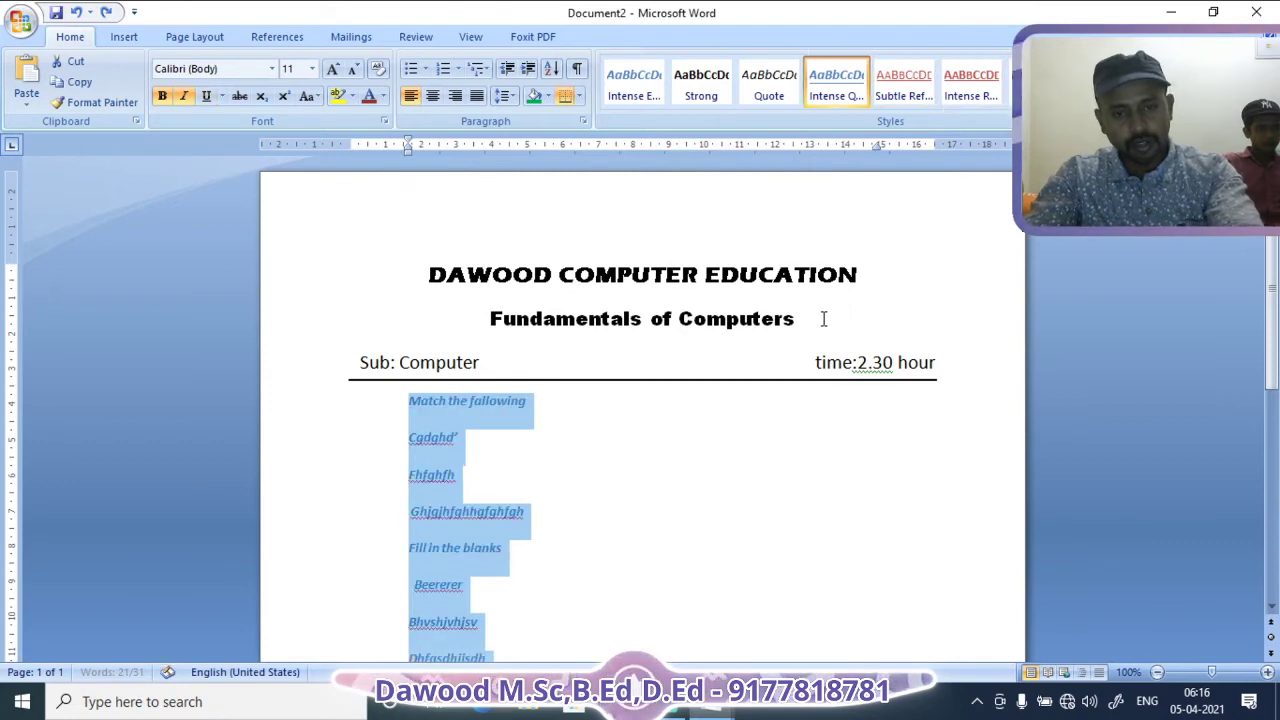
pyautogui.hotkey('ctrl', 'z')
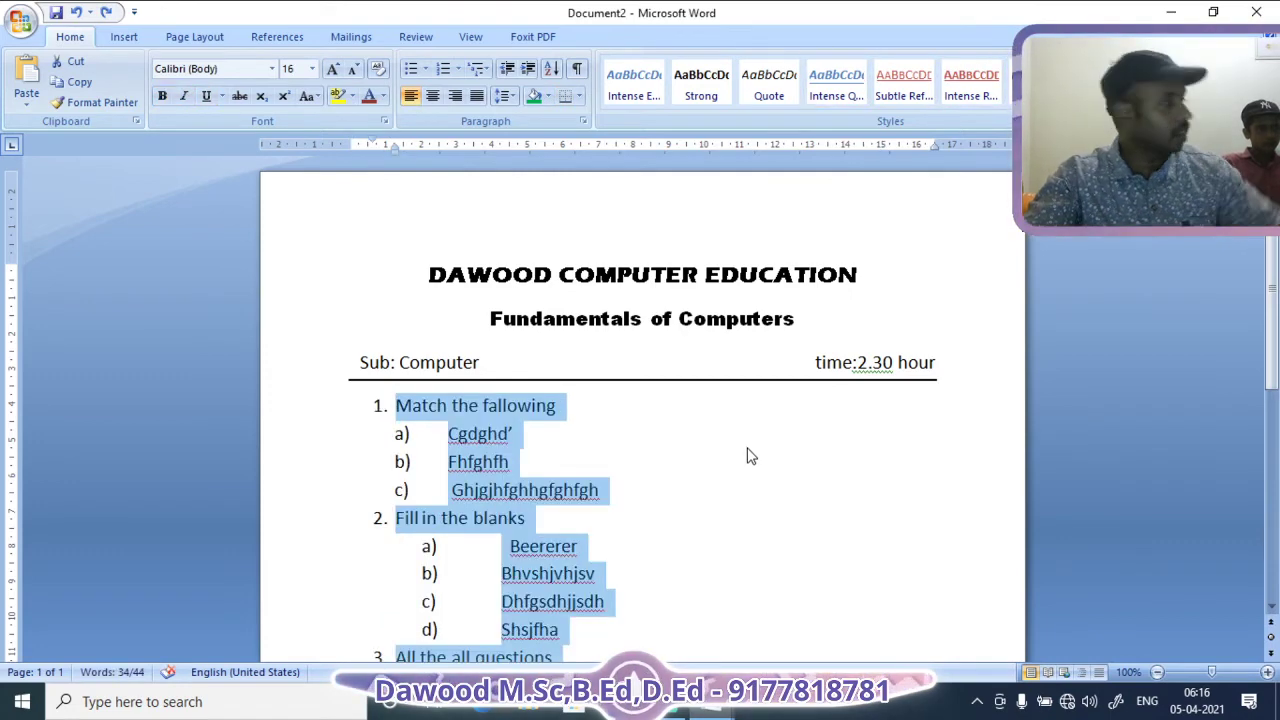
pyautogui.scroll(-3, 732, 466)
pyautogui.scroll(3, 730, 450)
pyautogui.click(714, 446)
# Switch the document's style set to Distinctive, to Formal, and finally to Modern.
pyautogui.scroll(-3, 842, 408)
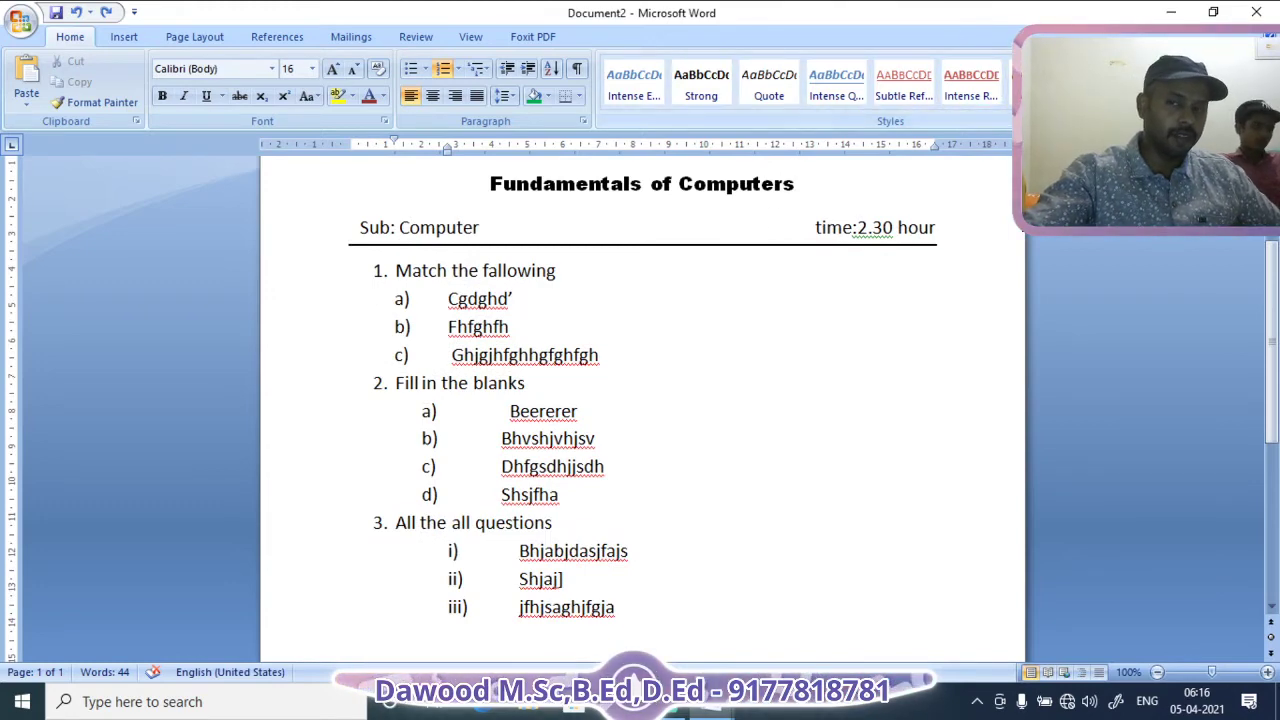
pyautogui.click(1172, 86)
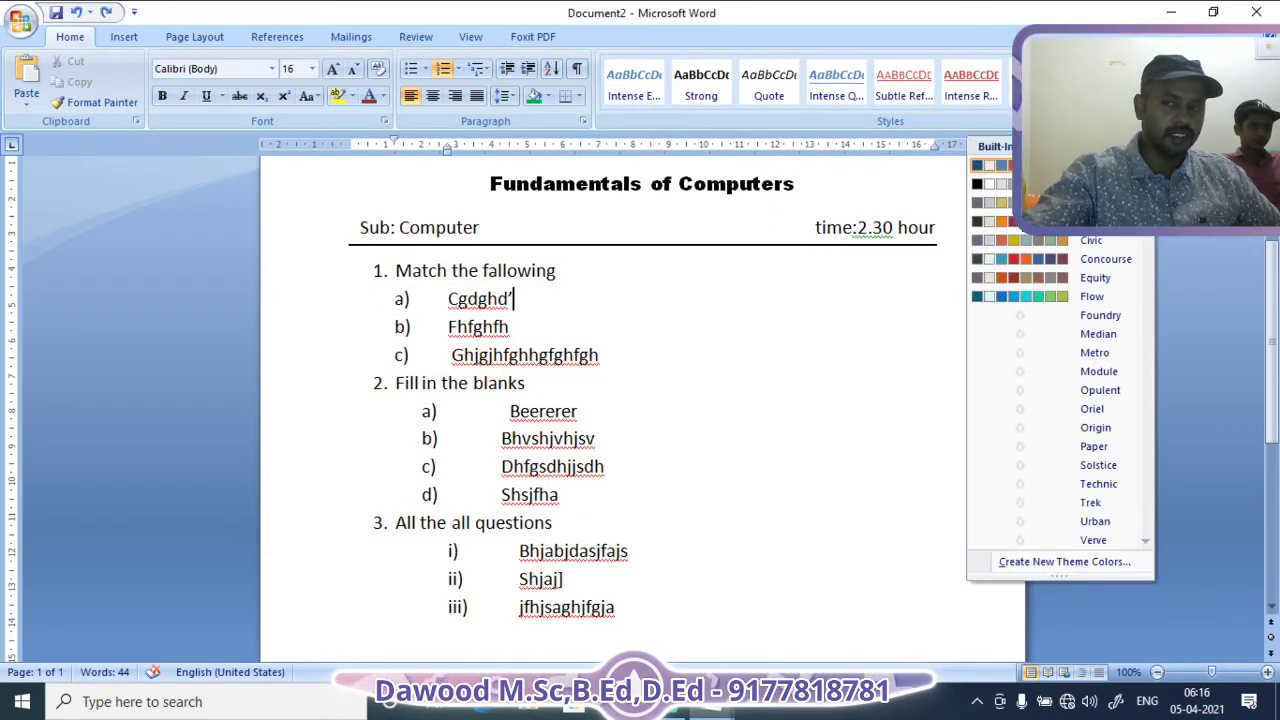
pyautogui.moveTo(1198, 122)
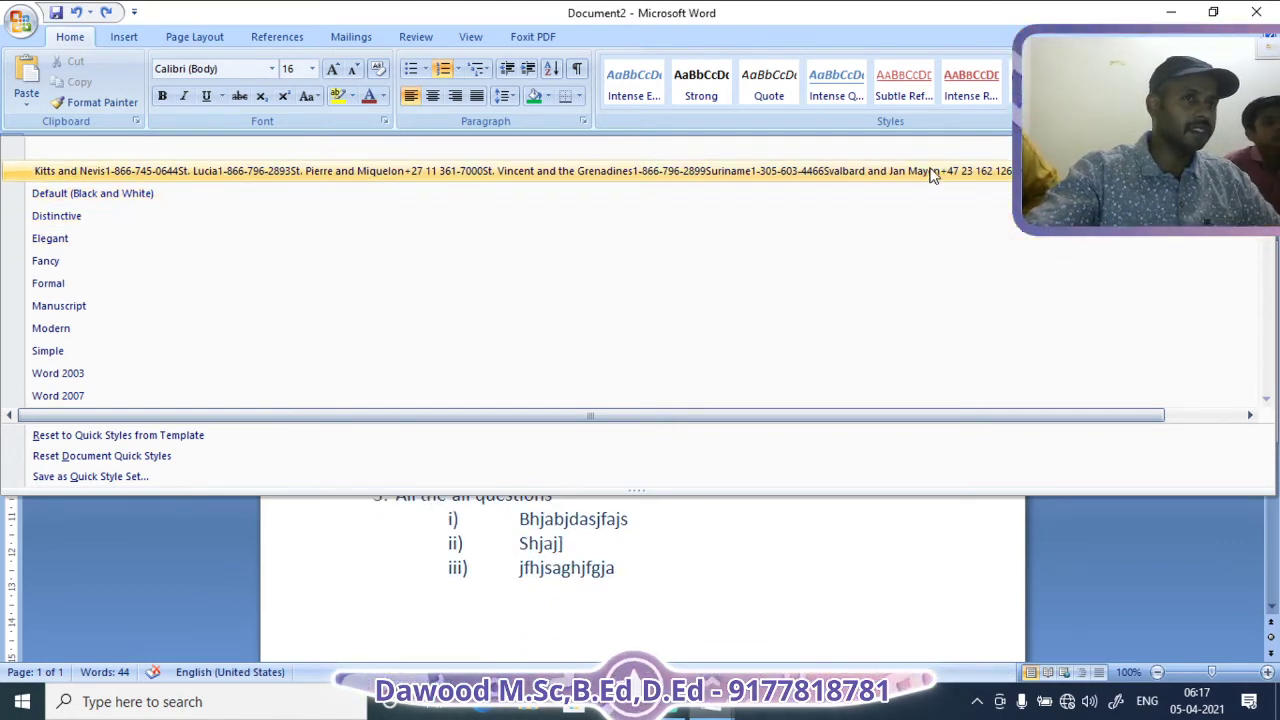
pyautogui.click(886, 216)
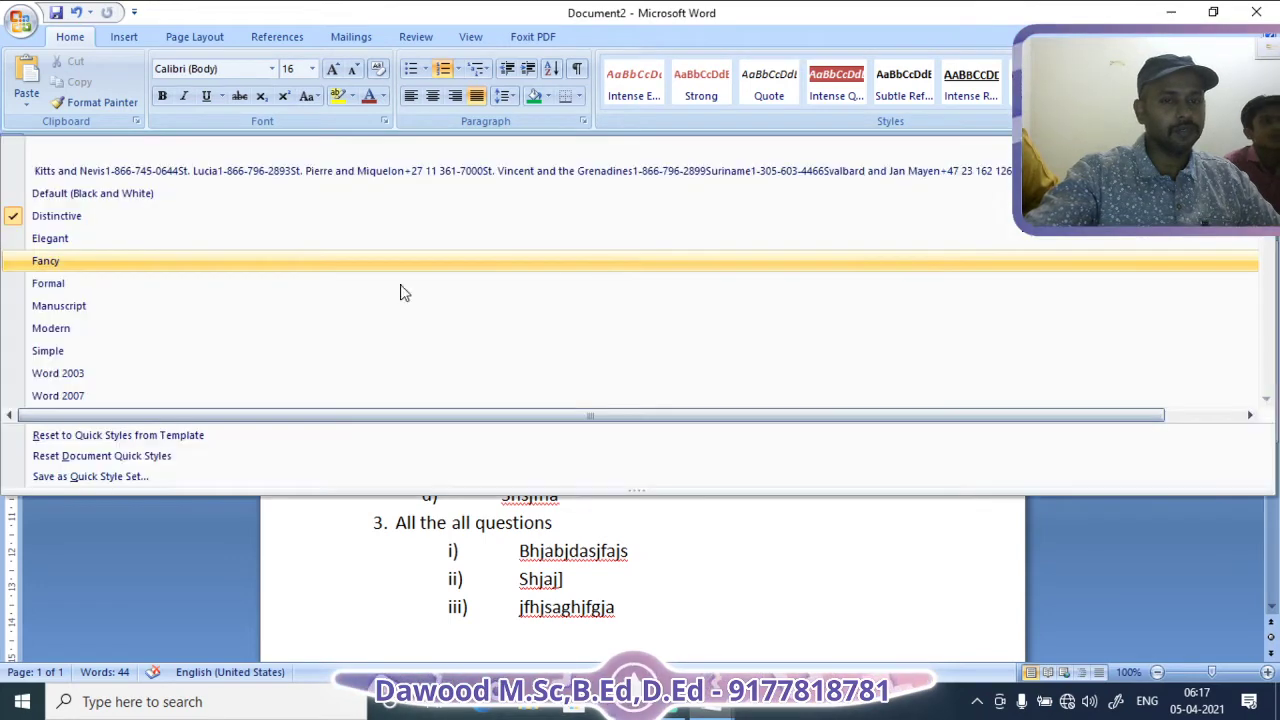
pyautogui.click(103, 289)
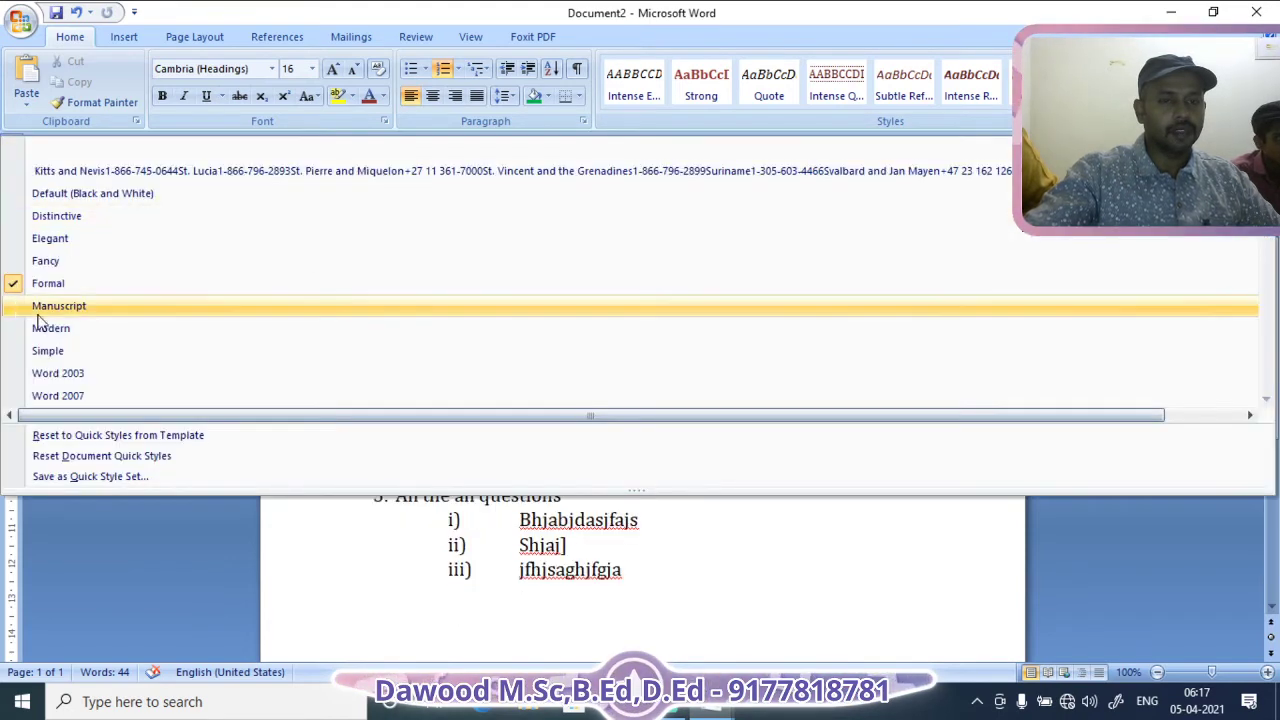
pyautogui.click(78, 331)
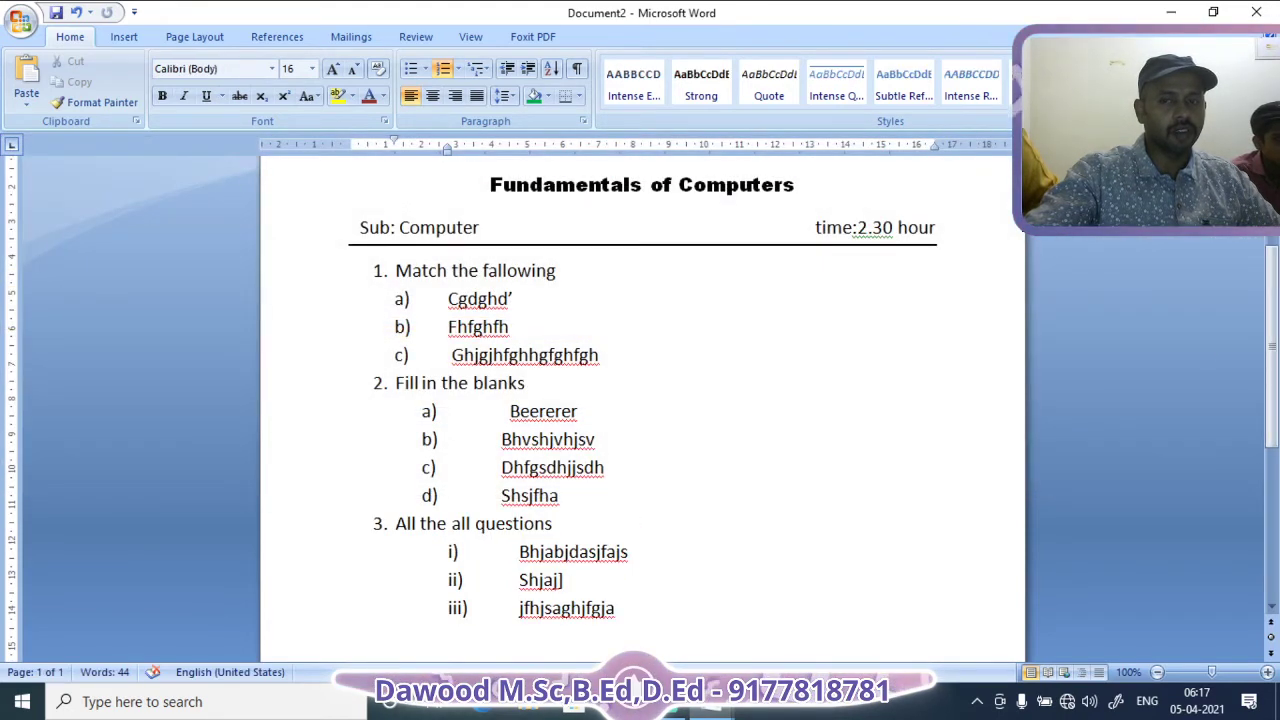
# Select the "Match the fallowing" line and reset the document to the quick styles from the template.
pyautogui.click(274, 281)
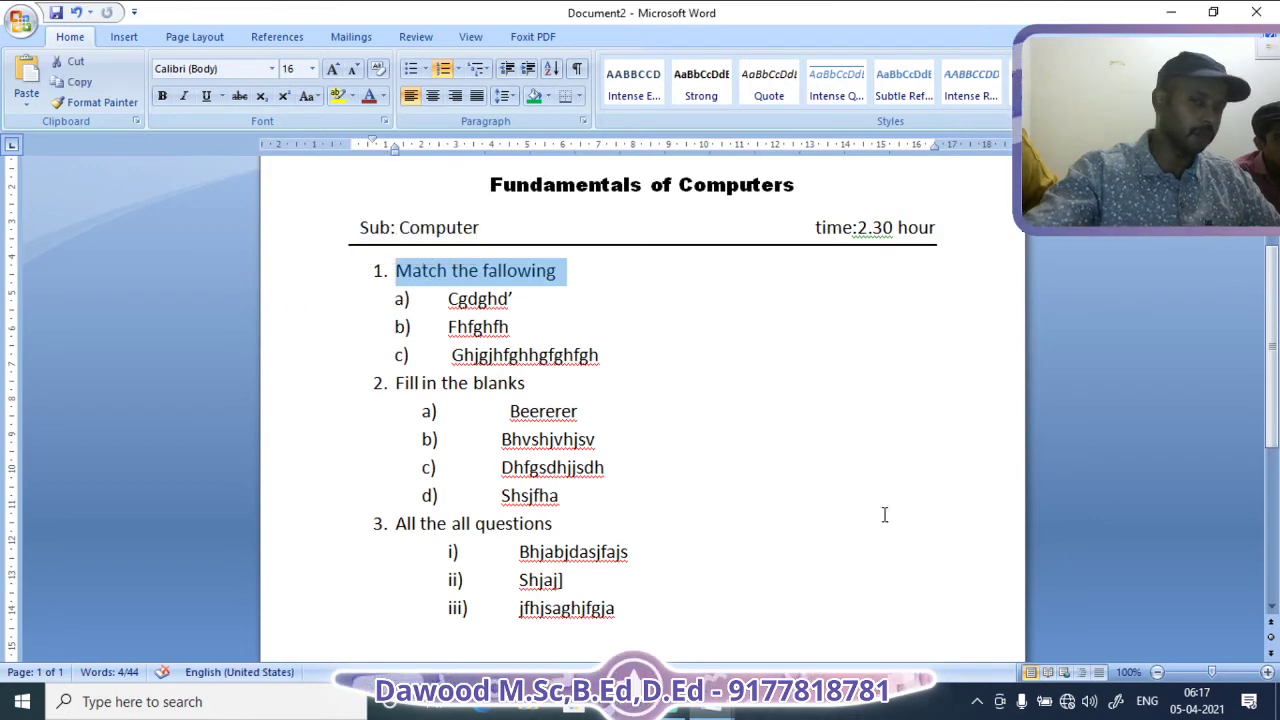
pyautogui.scroll(3, 691, 546)
pyautogui.scroll(-1, 682, 481)
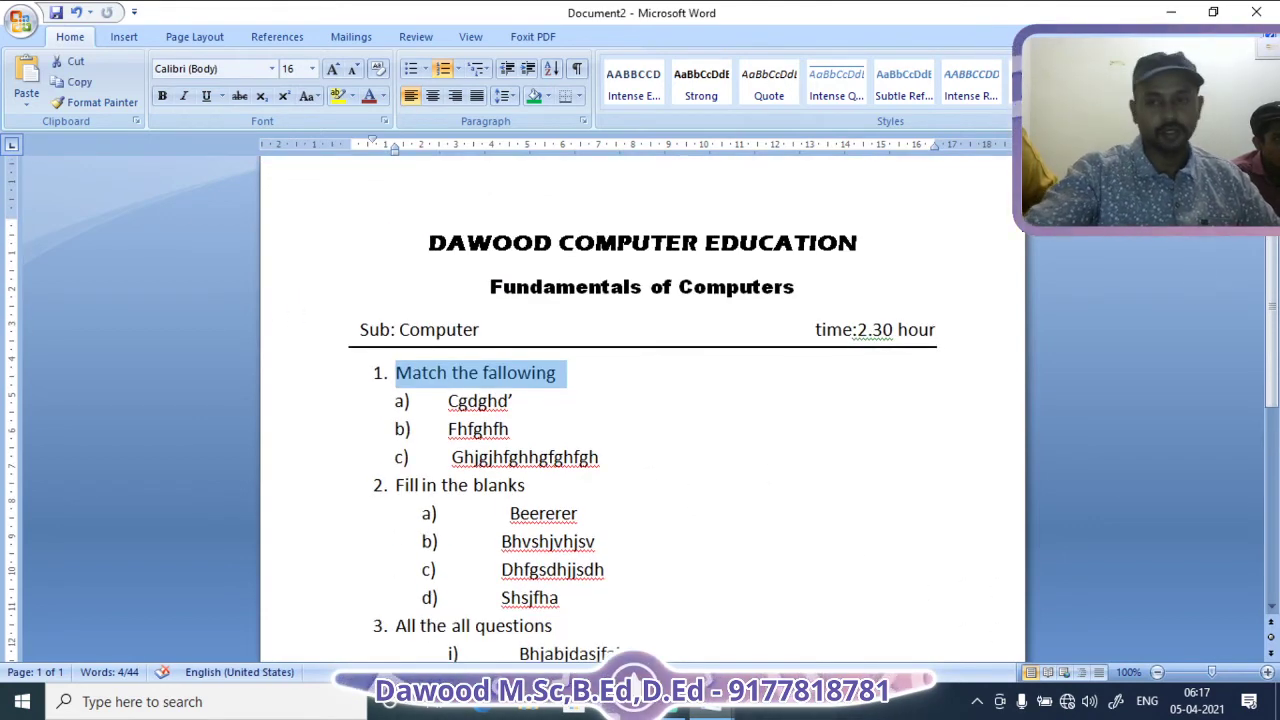
pyautogui.click(1187, 86)
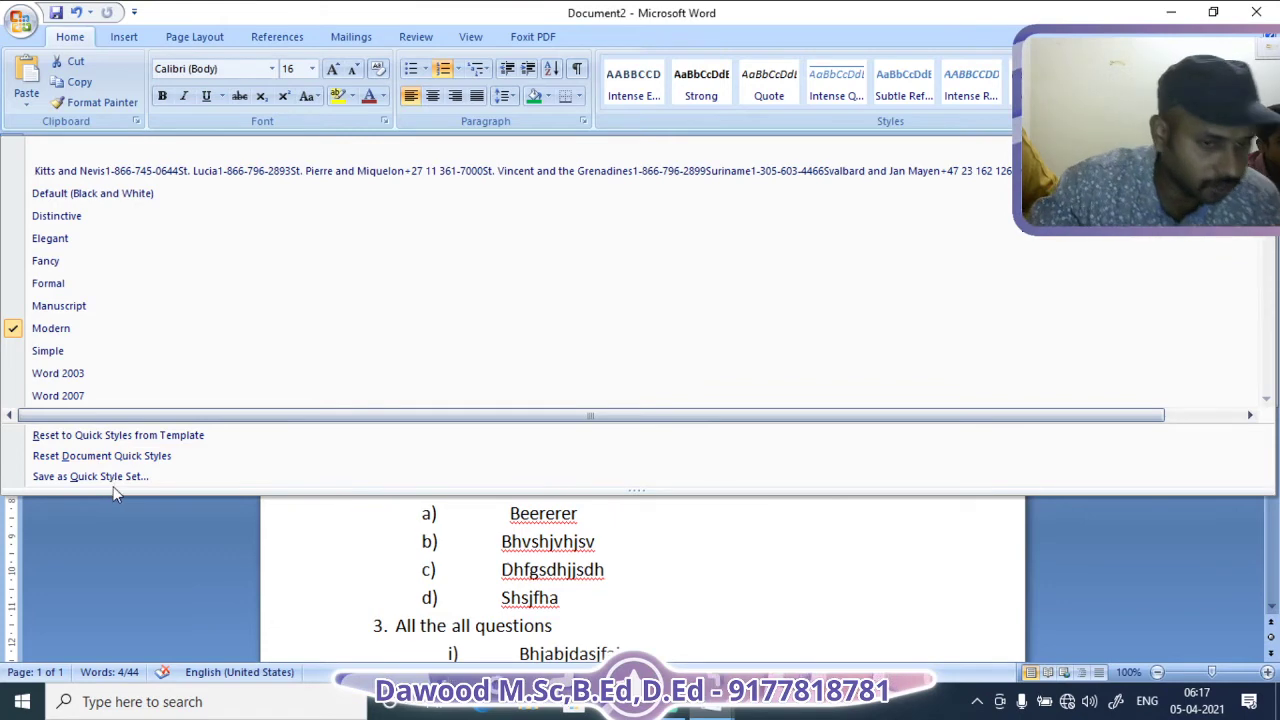
pyautogui.click(134, 435)
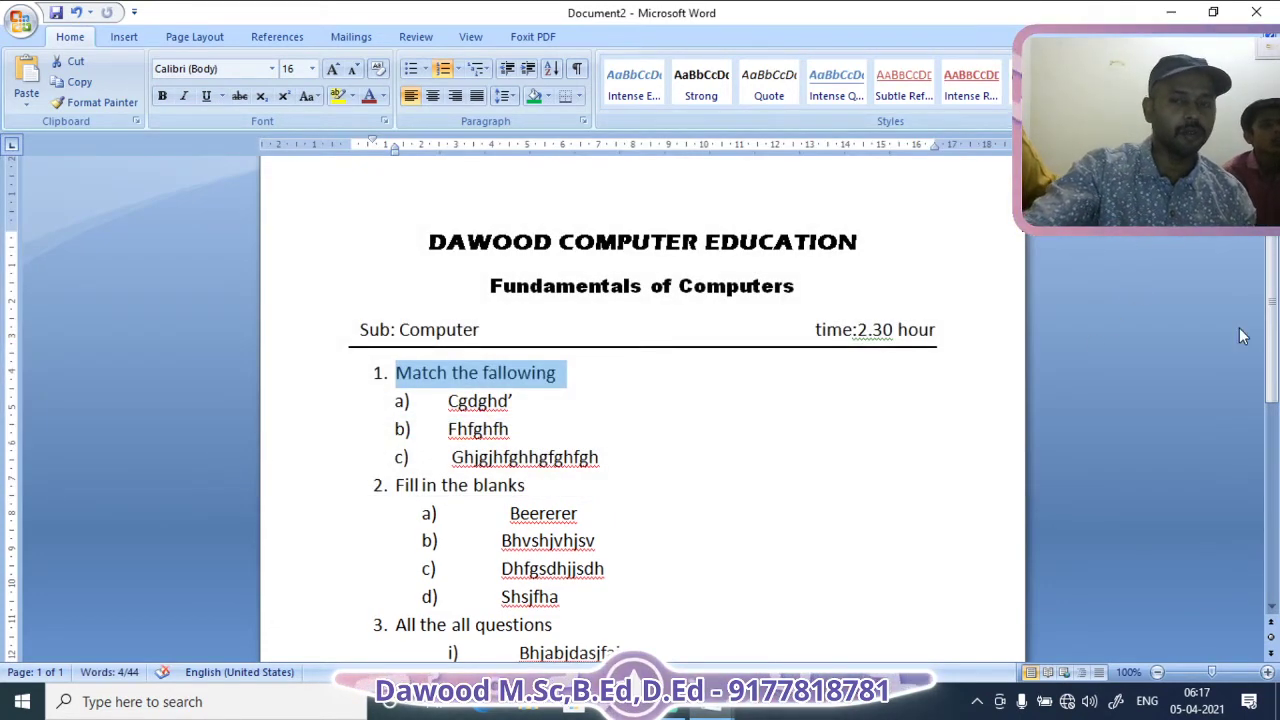
# Switch the document's theme colors to the built-in black-and-grey set and clear the selection.
pyautogui.click(1177, 86)
pyautogui.moveTo(1192, 146)
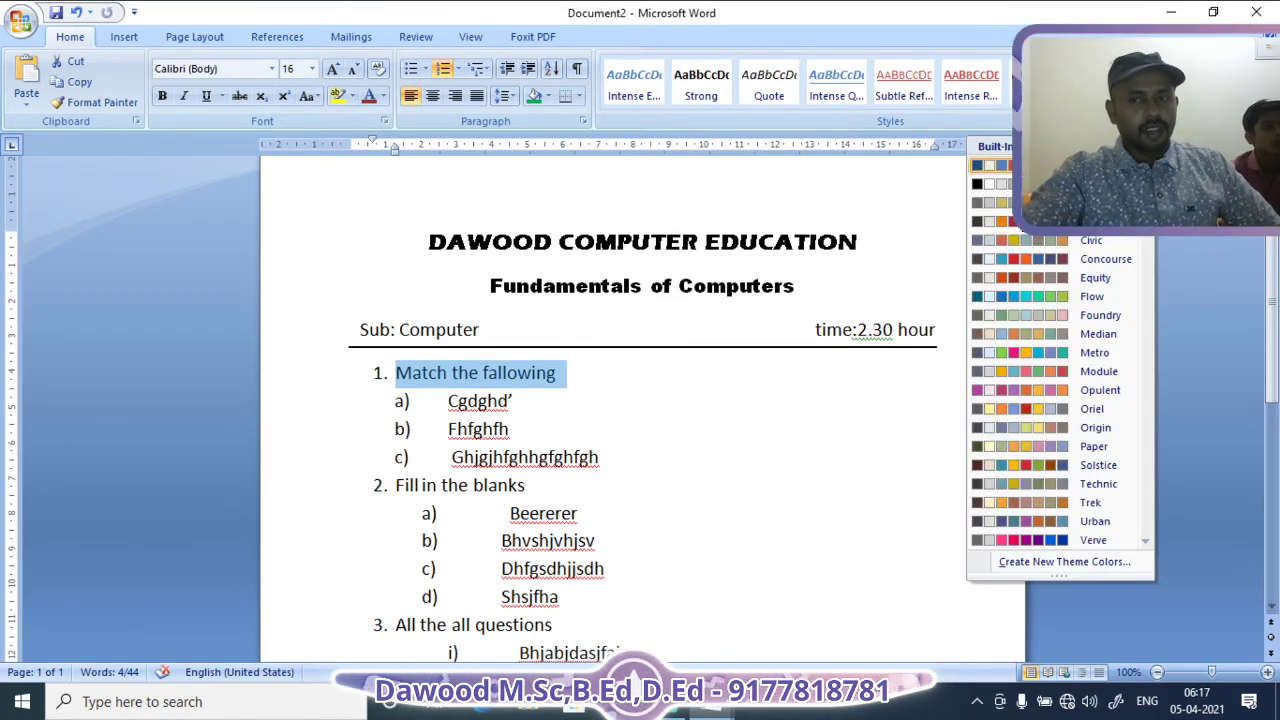
pyautogui.click(1080, 184)
pyautogui.click(575, 374)
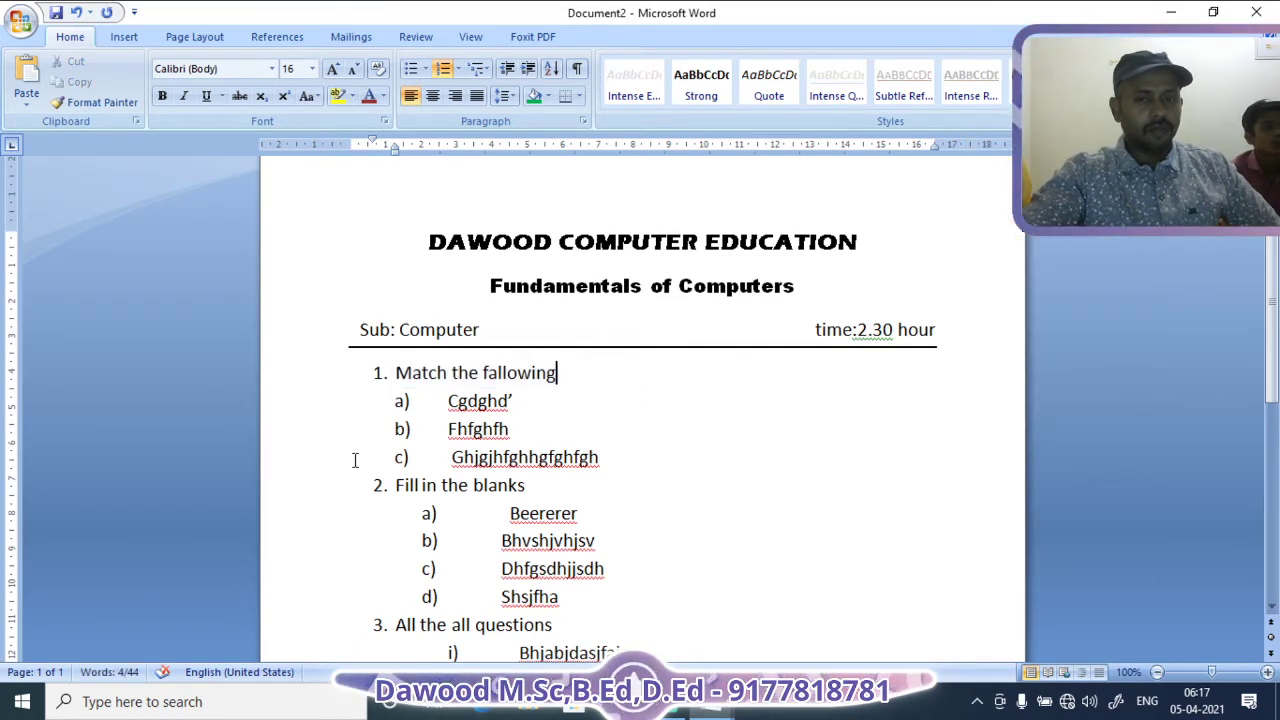
# Select all the numbered questions with their items and try the third built-in theme color set.
pyautogui.moveTo(396, 372); pyautogui.dragTo(634, 634)
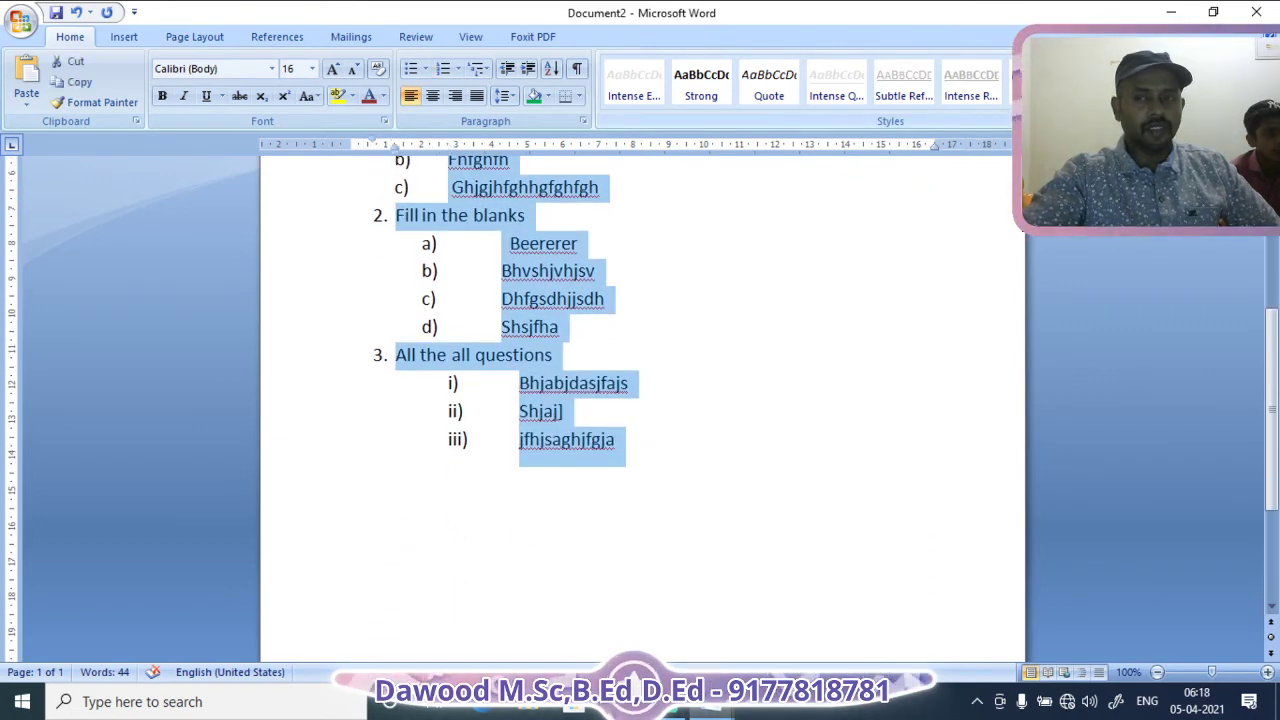
pyautogui.click(1168, 84)
pyautogui.moveTo(1188, 147)
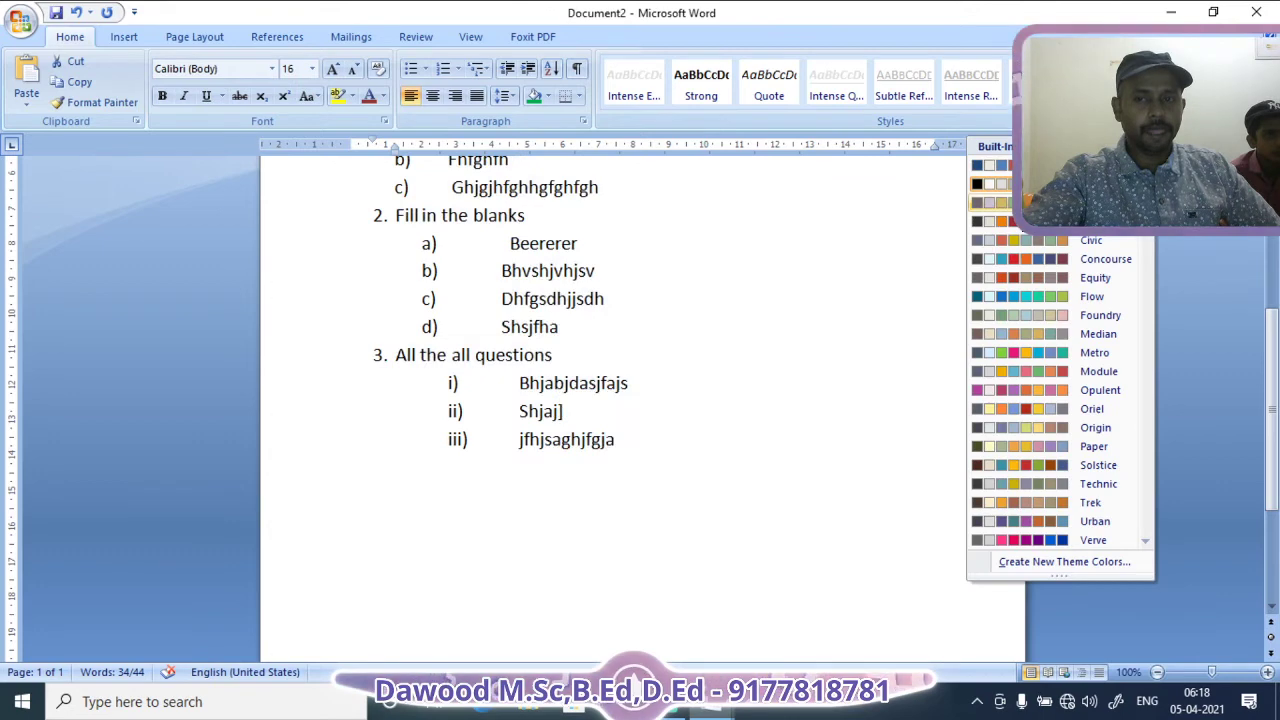
pyautogui.click(995, 206)
pyautogui.click(709, 310)
pyautogui.scroll(2, 710, 308)
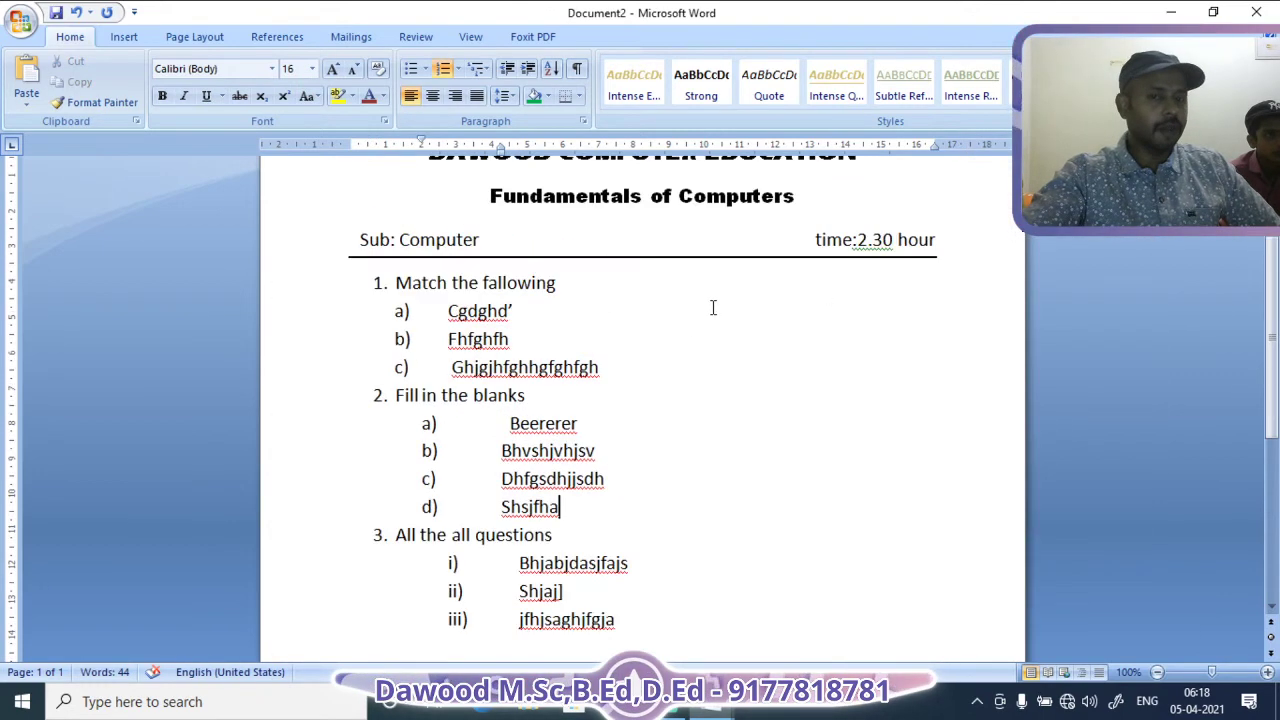
pyautogui.scroll(-1, 690, 309)
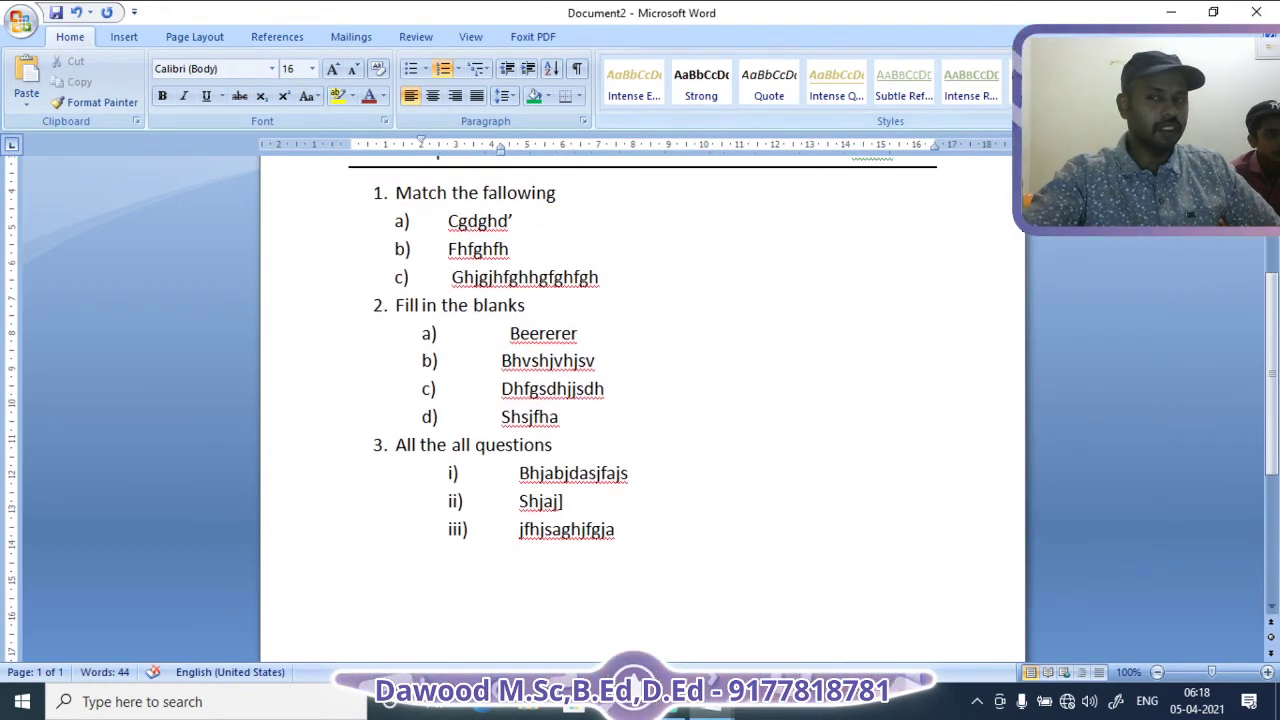
# Switch the theme colors back to the first built-in set.
pyautogui.click(1168, 84)
pyautogui.moveTo(1188, 147)
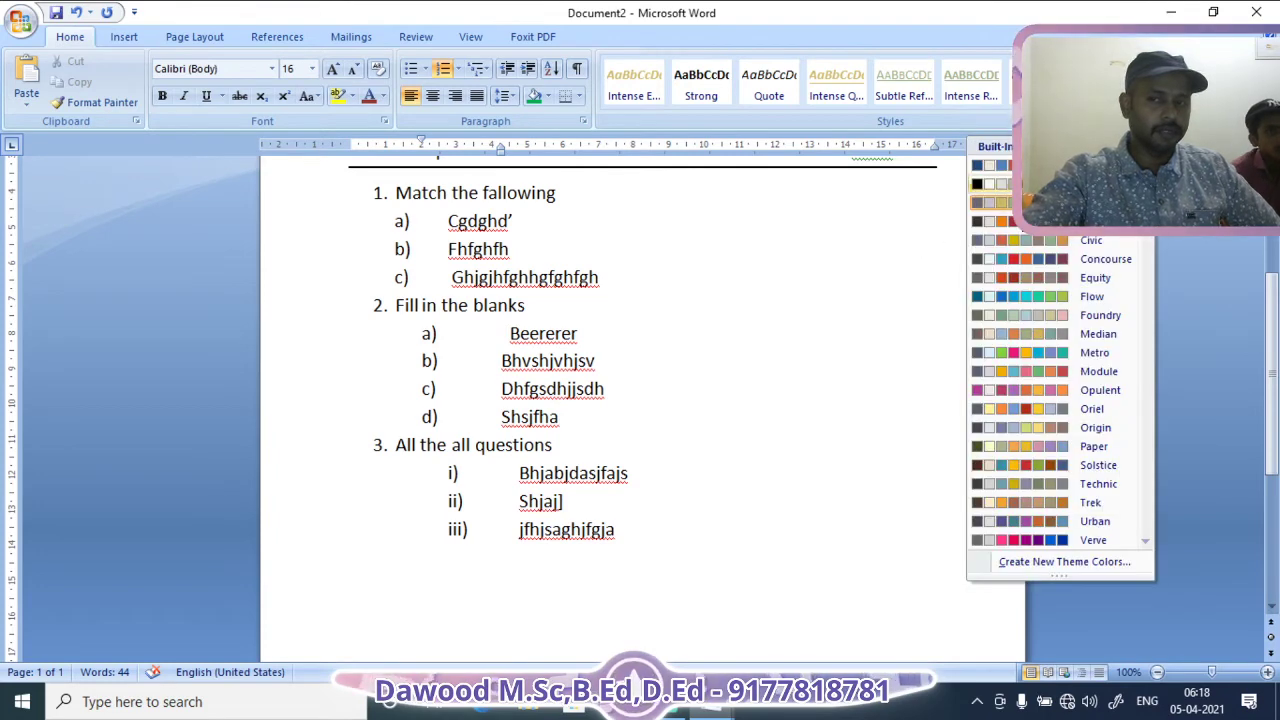
pyautogui.click(1001, 166)
pyautogui.scroll(-2, 924, 376)
pyautogui.scroll(1, 924, 376)
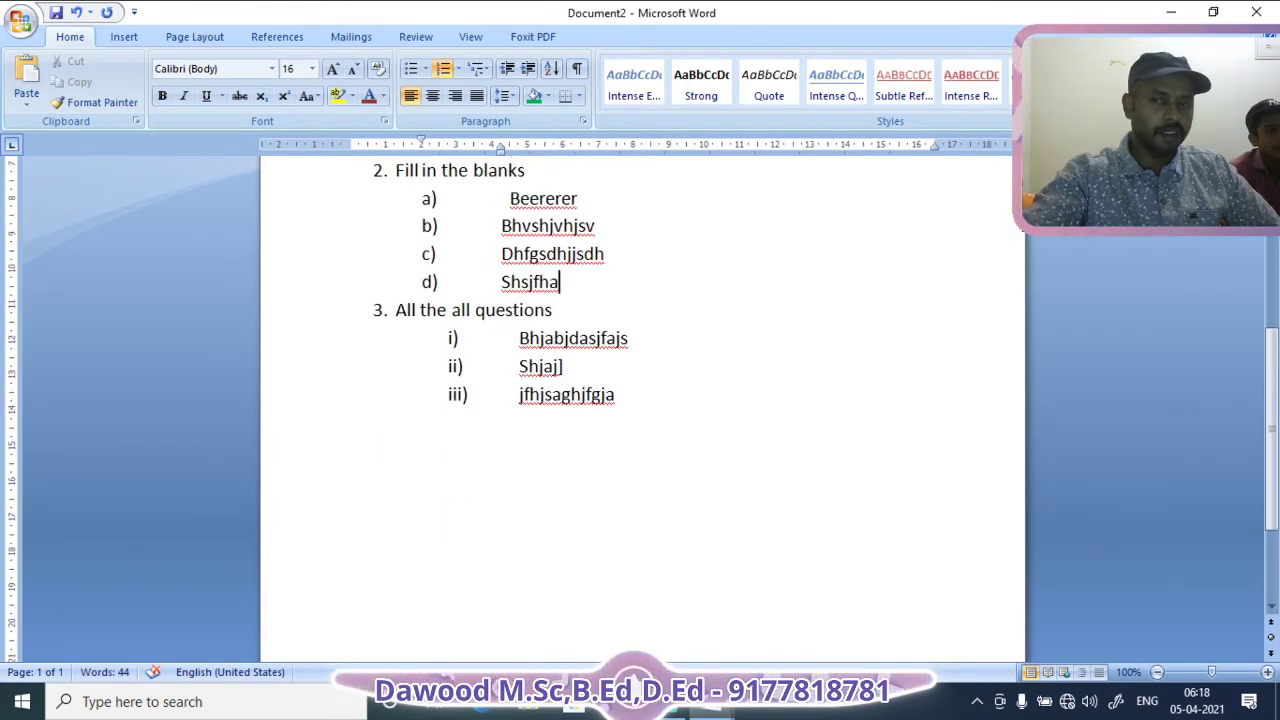
# Preview the built-in theme fonts on the question paper, including Office Classic, through to the end of the list.
pyautogui.click(1168, 84)
pyautogui.moveTo(1188, 169)
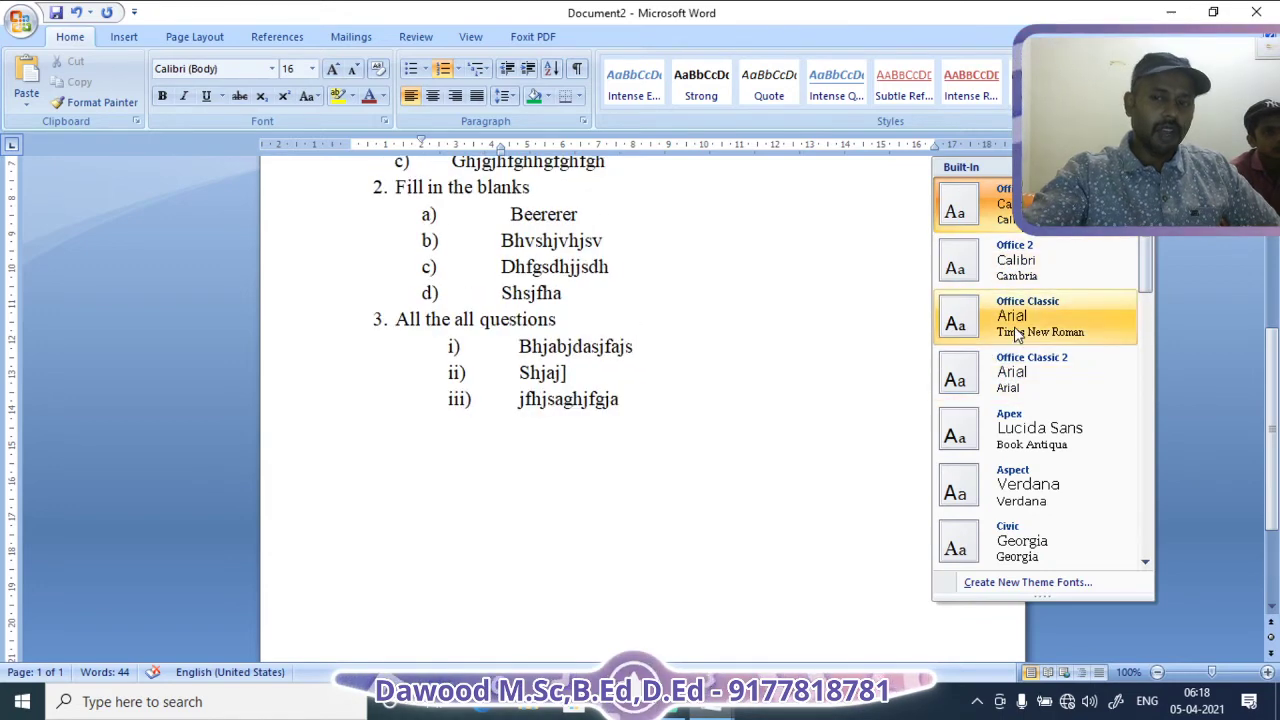
pyautogui.scroll(-3, 1015, 350)
pyautogui.scroll(-1, 1025, 370)
pyautogui.scroll(-3, 1025, 375)
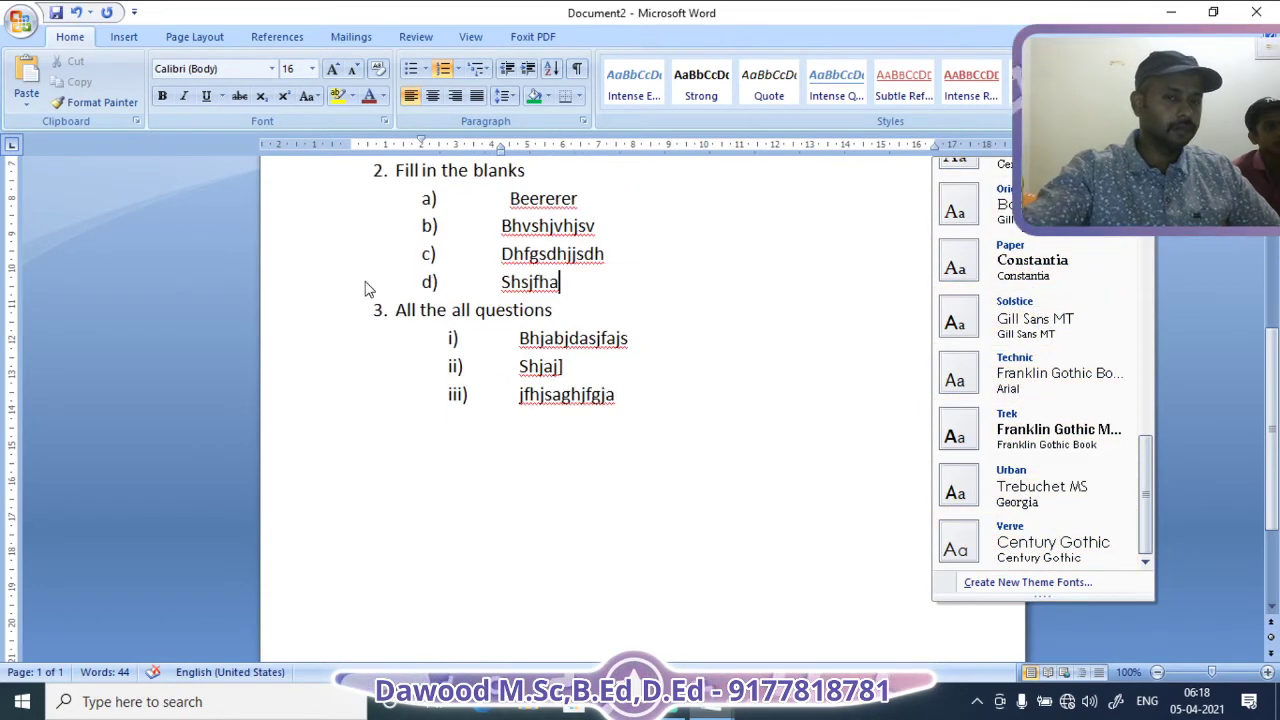
pyautogui.click(1069, 321)
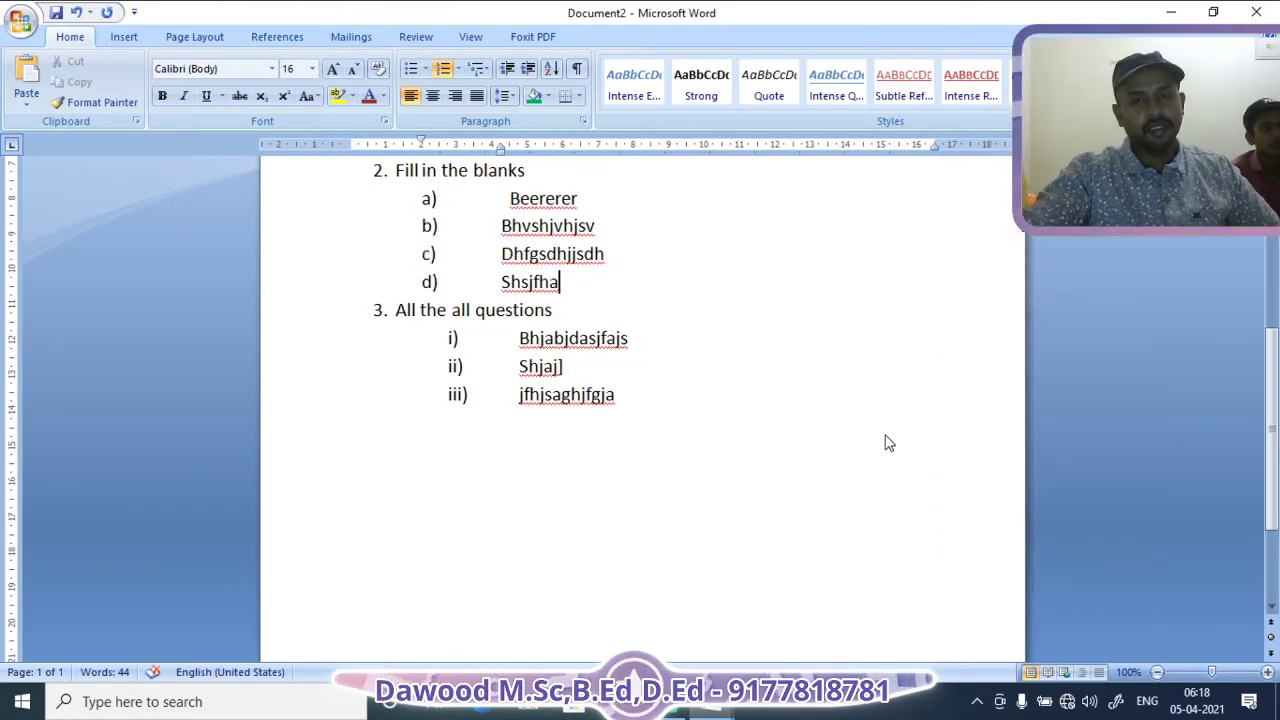
# Search the first question's heading line for "match" and extend the search to the rest of the document.
pyautogui.scroll(4, 589, 358)
pyautogui.moveTo(396, 283); pyautogui.dragTo(597, 283)
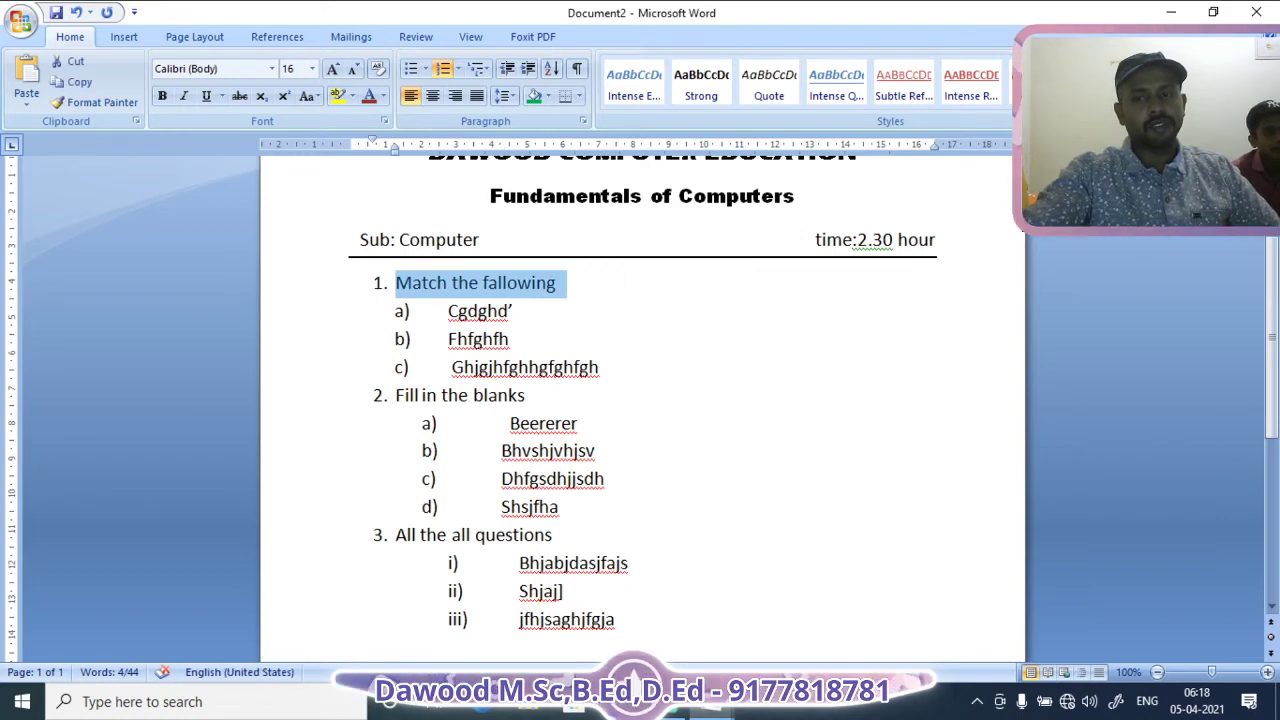
pyautogui.hotkey('ctrl', 'f')
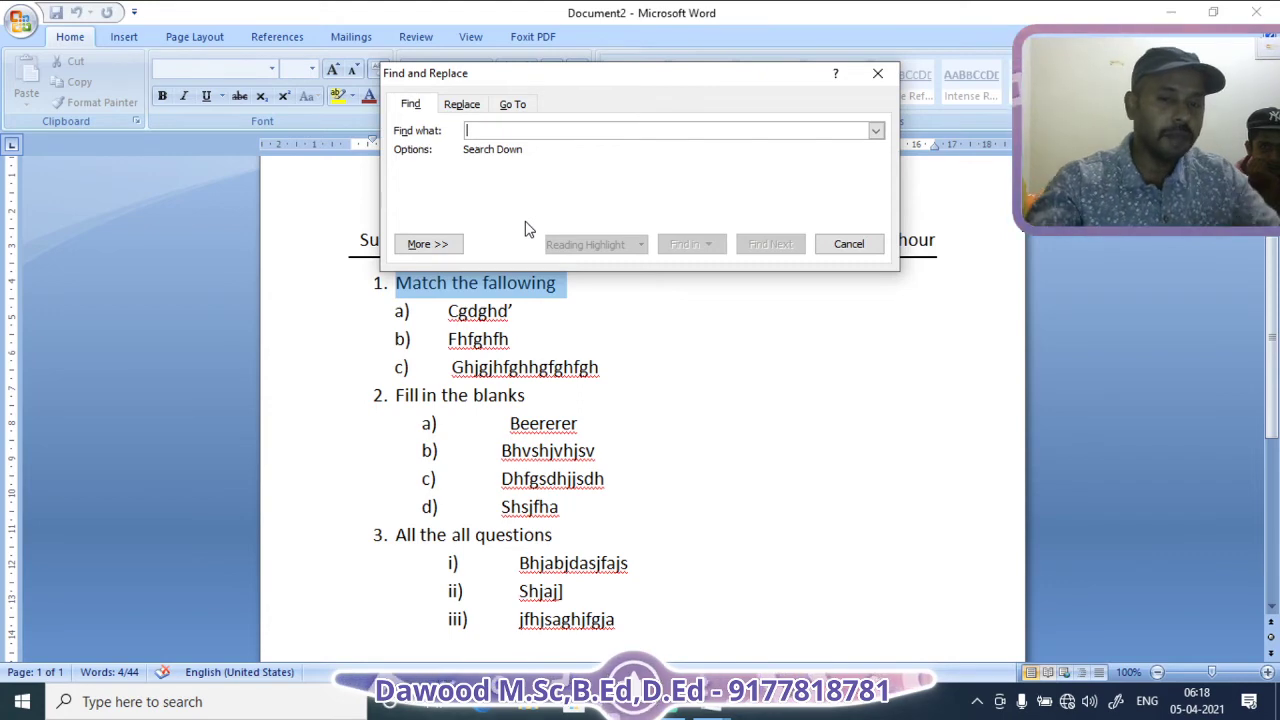
pyautogui.write('match')
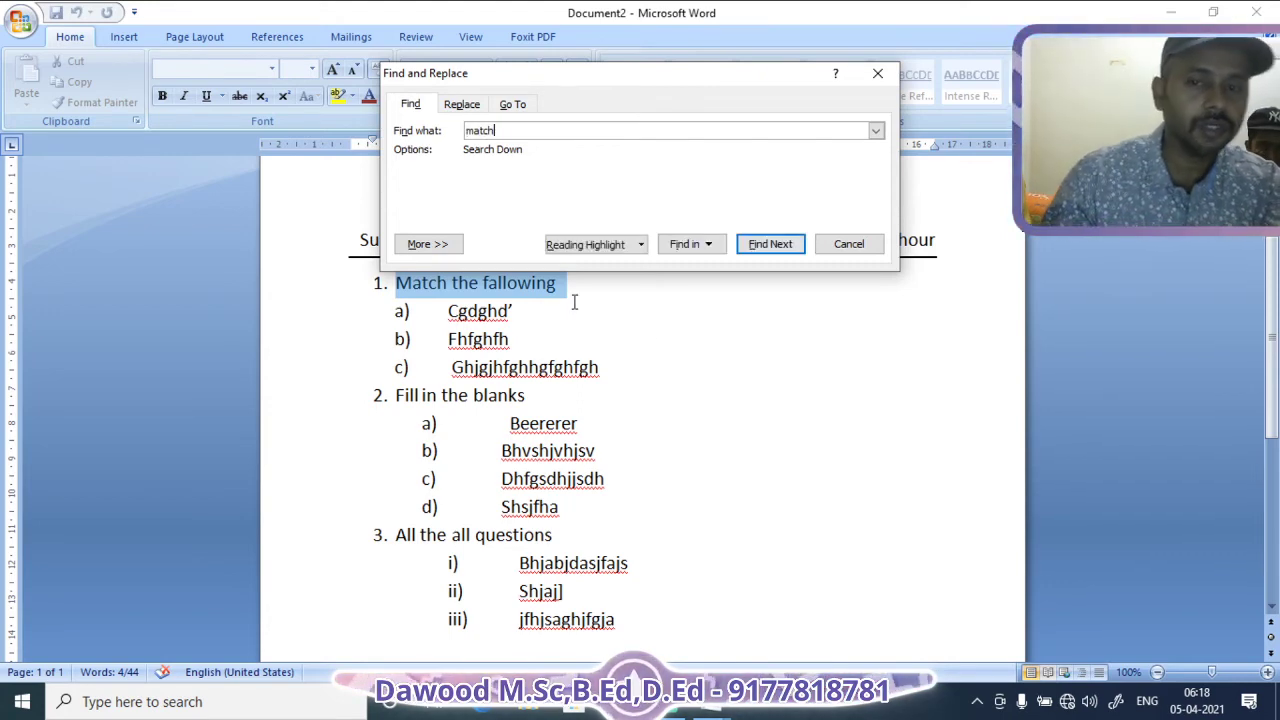
pyautogui.click(780, 244)
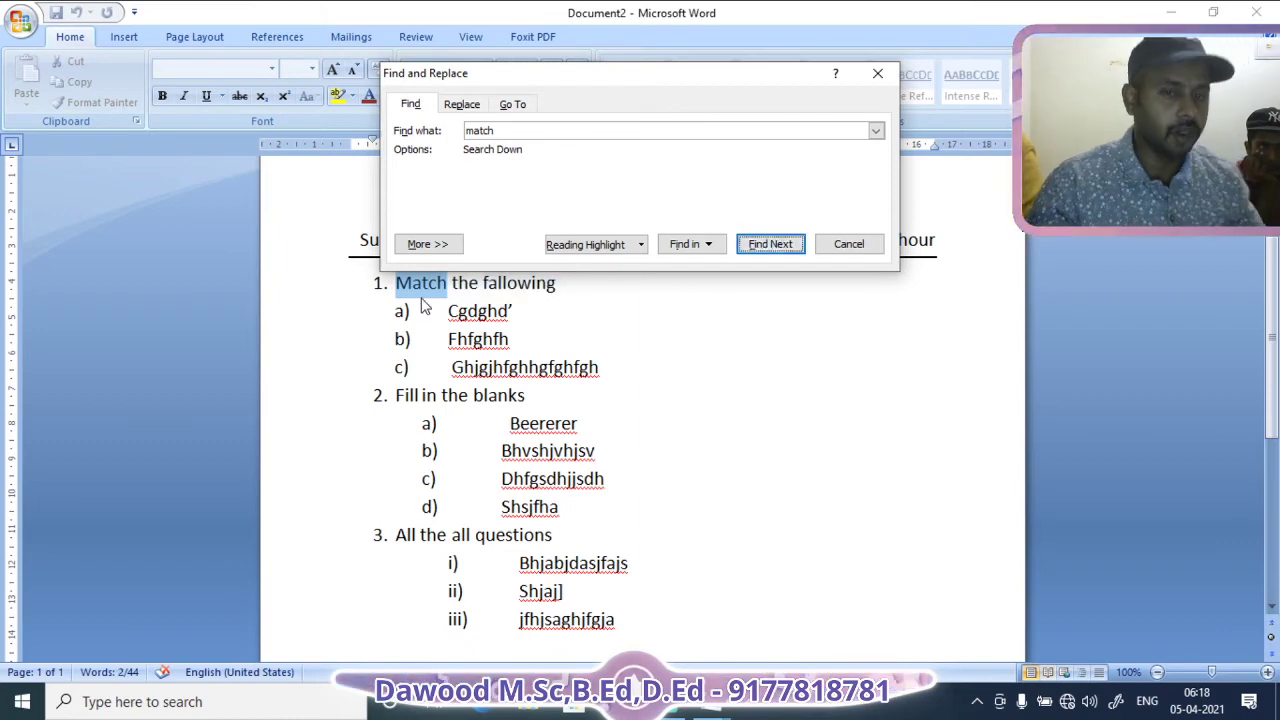
pyautogui.click(795, 249)
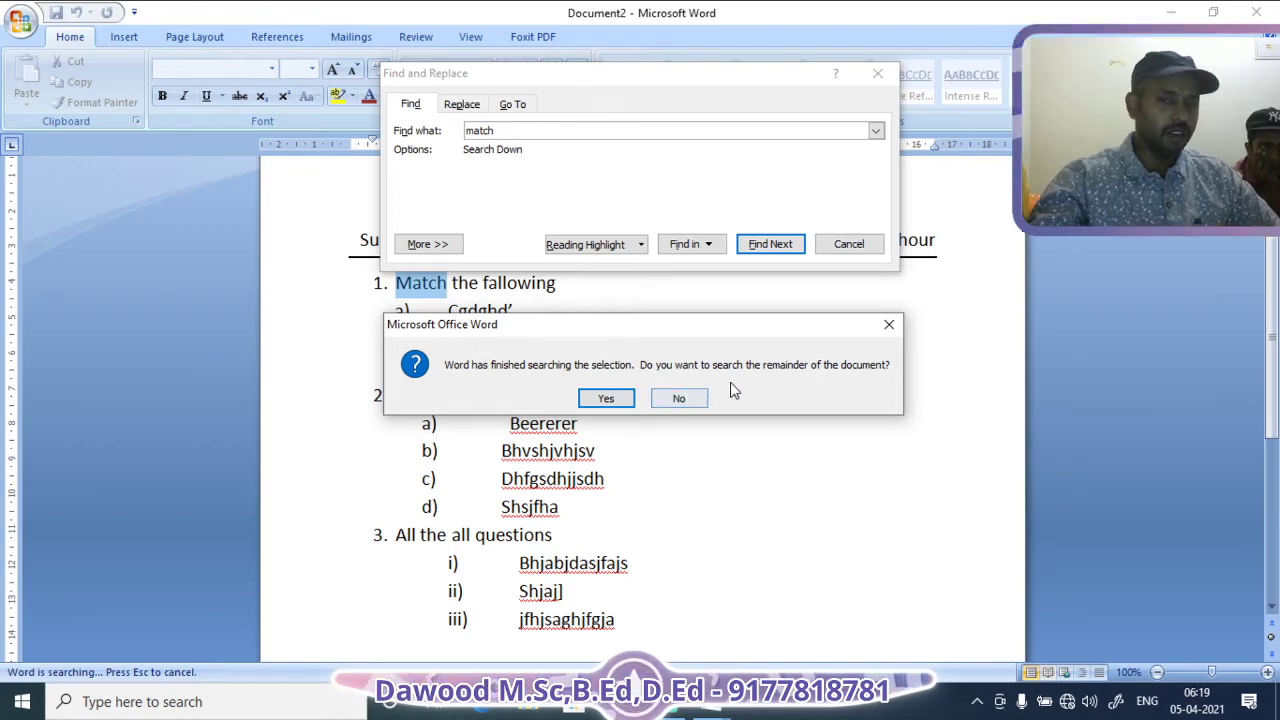
pyautogui.click(620, 399)
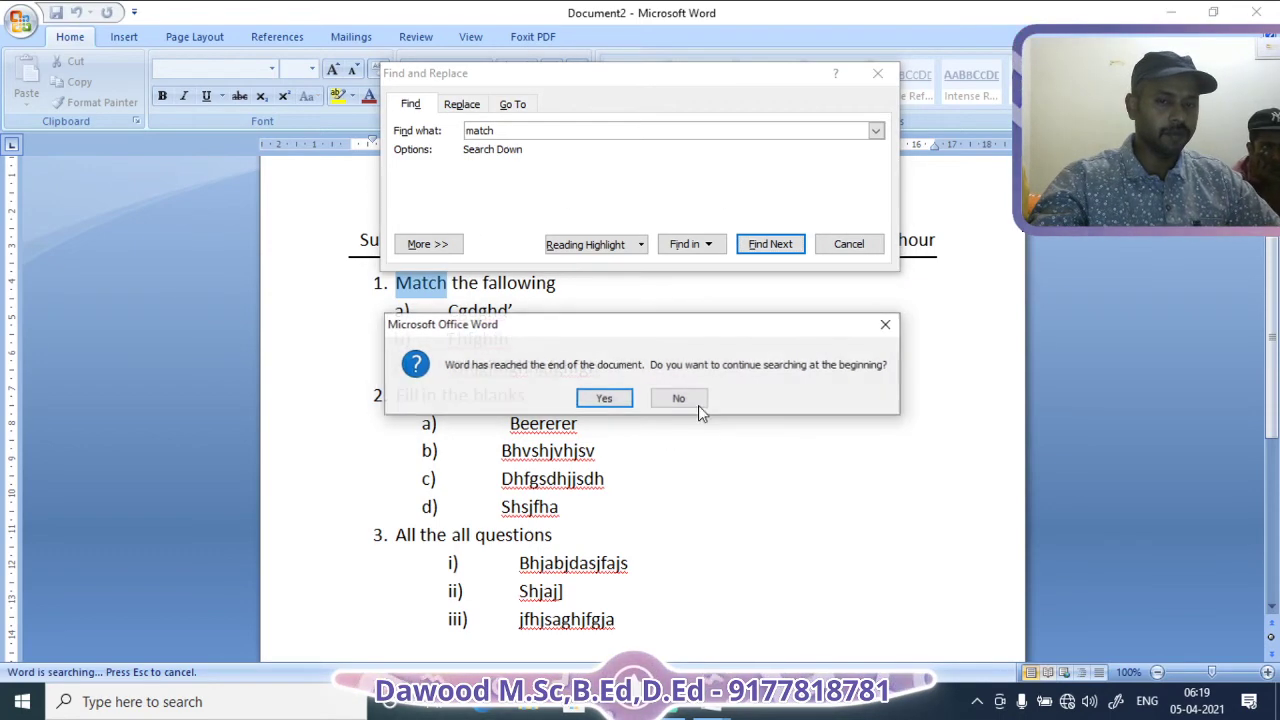
pyautogui.click(606, 398)
pyautogui.click(658, 400)
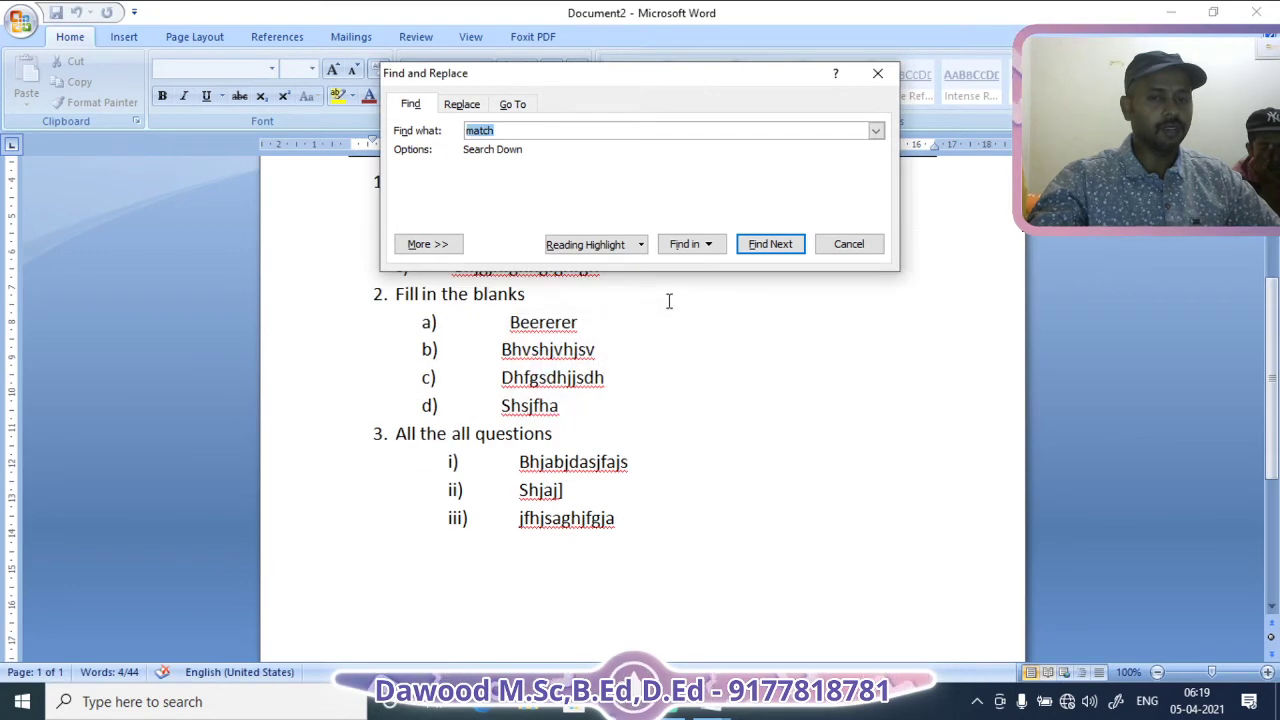
# Copy question 1 with its three items and paste it three times on a new line after the last item.
pyautogui.moveTo(641, 79); pyautogui.dragTo(1073, 125)
pyautogui.click(767, 414)
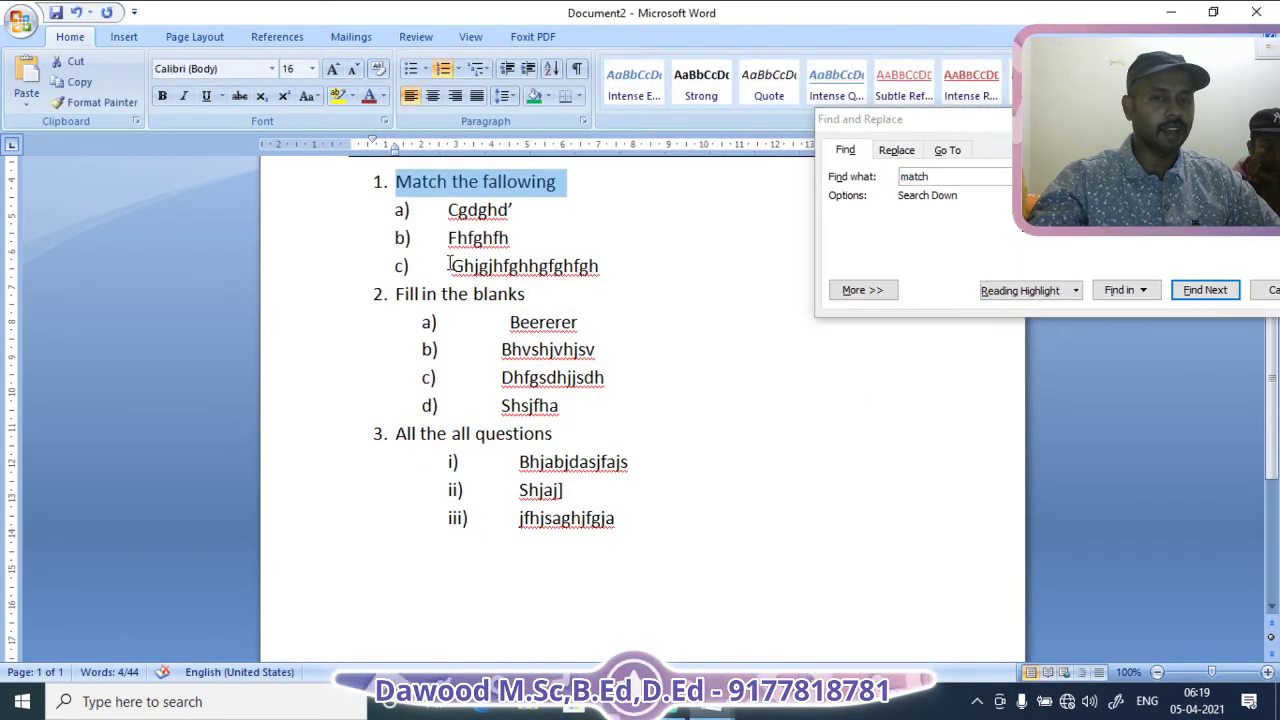
pyautogui.click(364, 189)
pyautogui.moveTo(369, 186); pyautogui.dragTo(620, 279)
pyautogui.hotkey('ctrl', 'c')
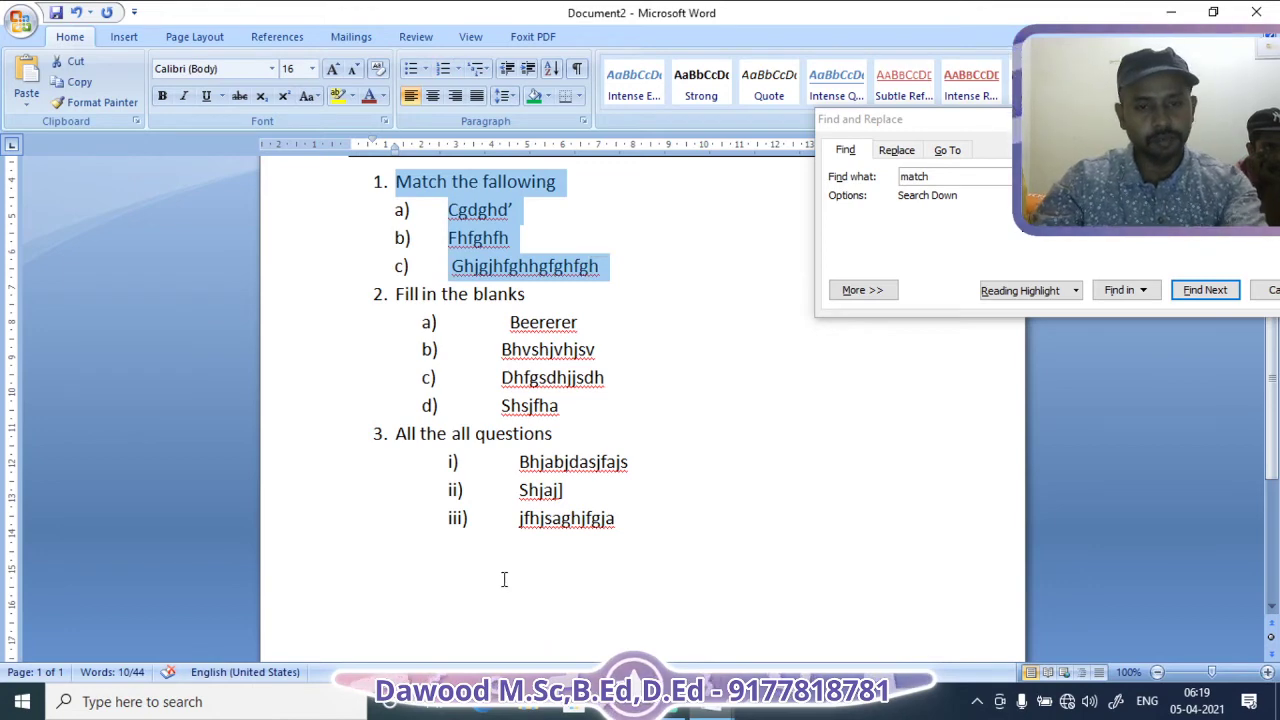
pyautogui.click(686, 548)
pyautogui.press('Return')
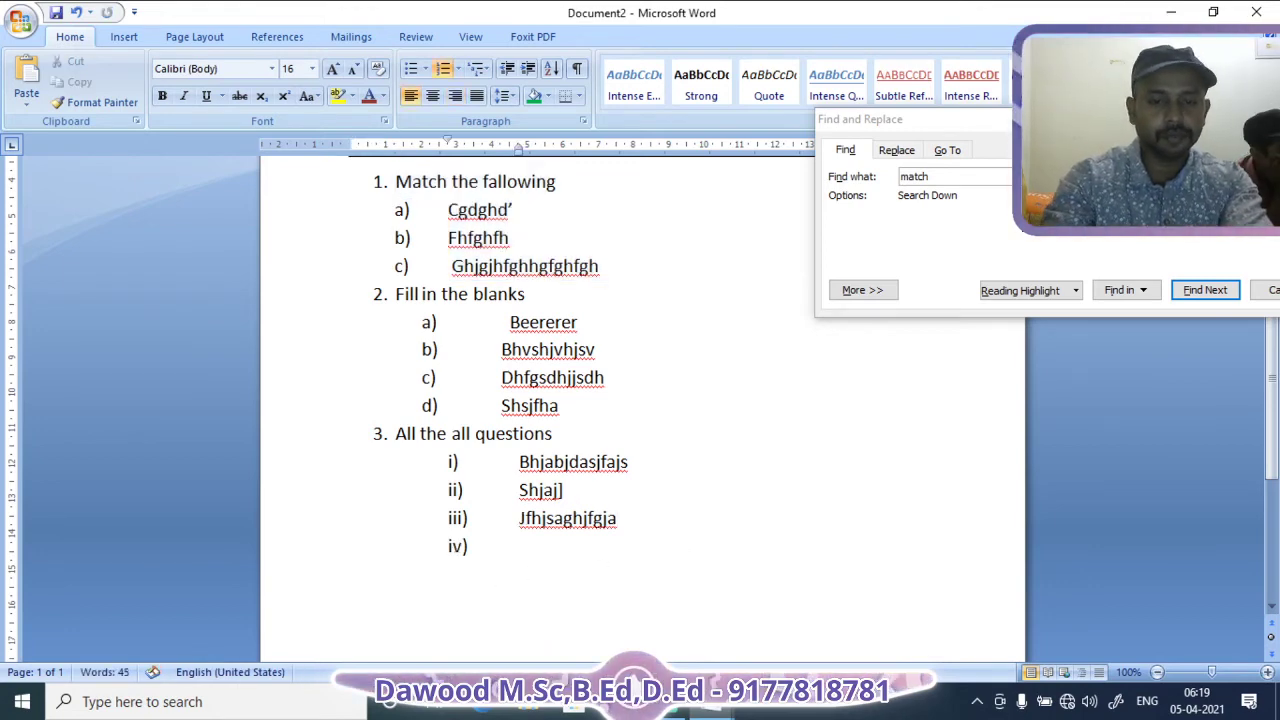
pyautogui.hotkey('ctrl', 'v')
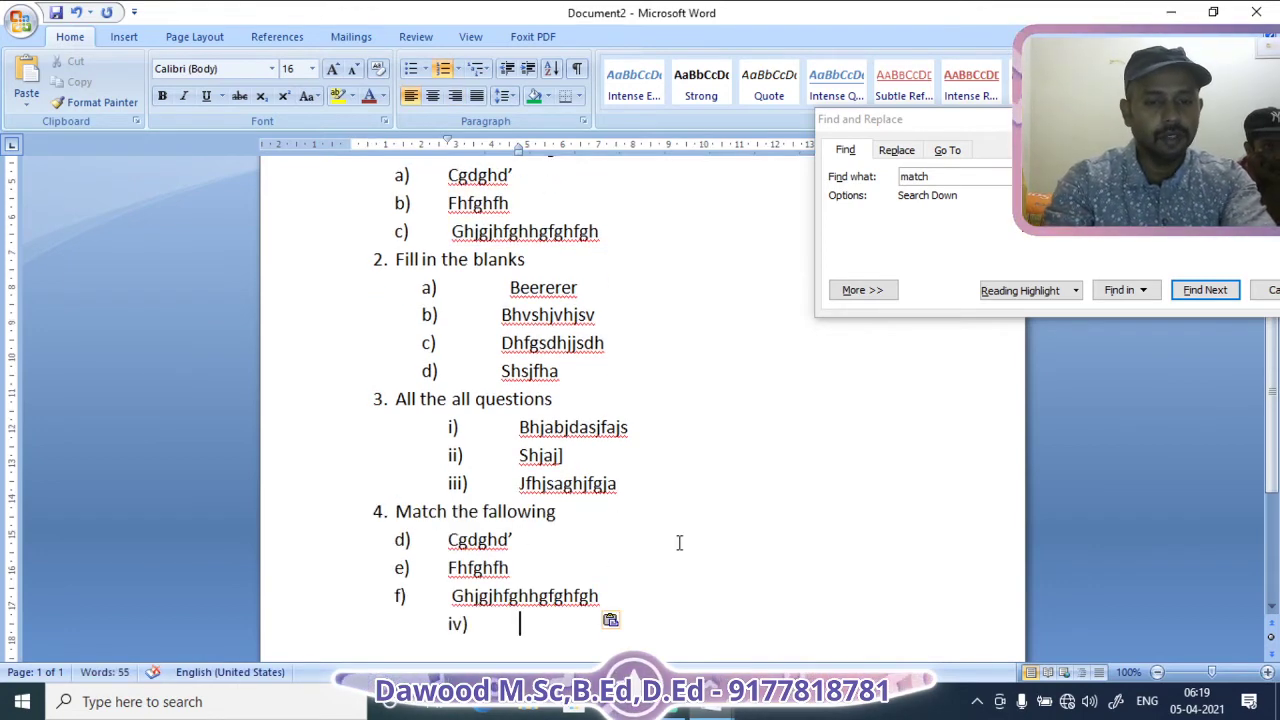
pyautogui.hotkey('ctrl', 'v')
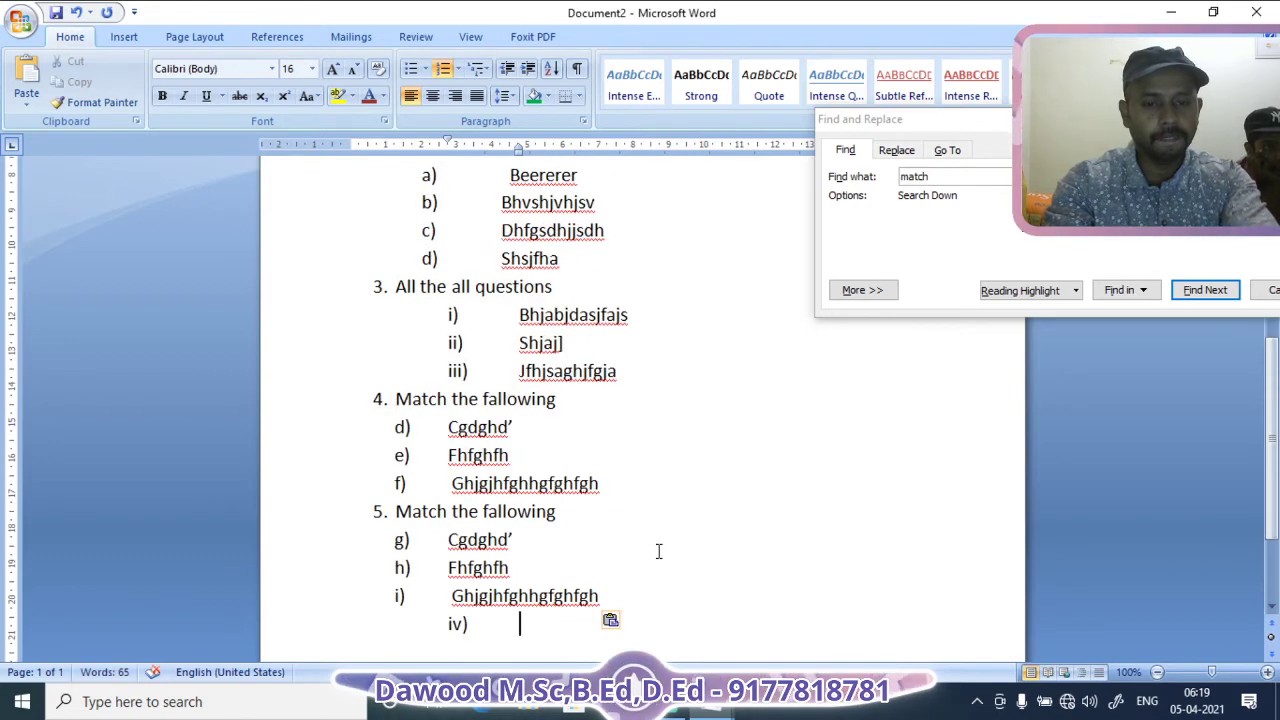
pyautogui.hotkey('ctrl', 'v')
pyautogui.scroll(9, 156, 632)
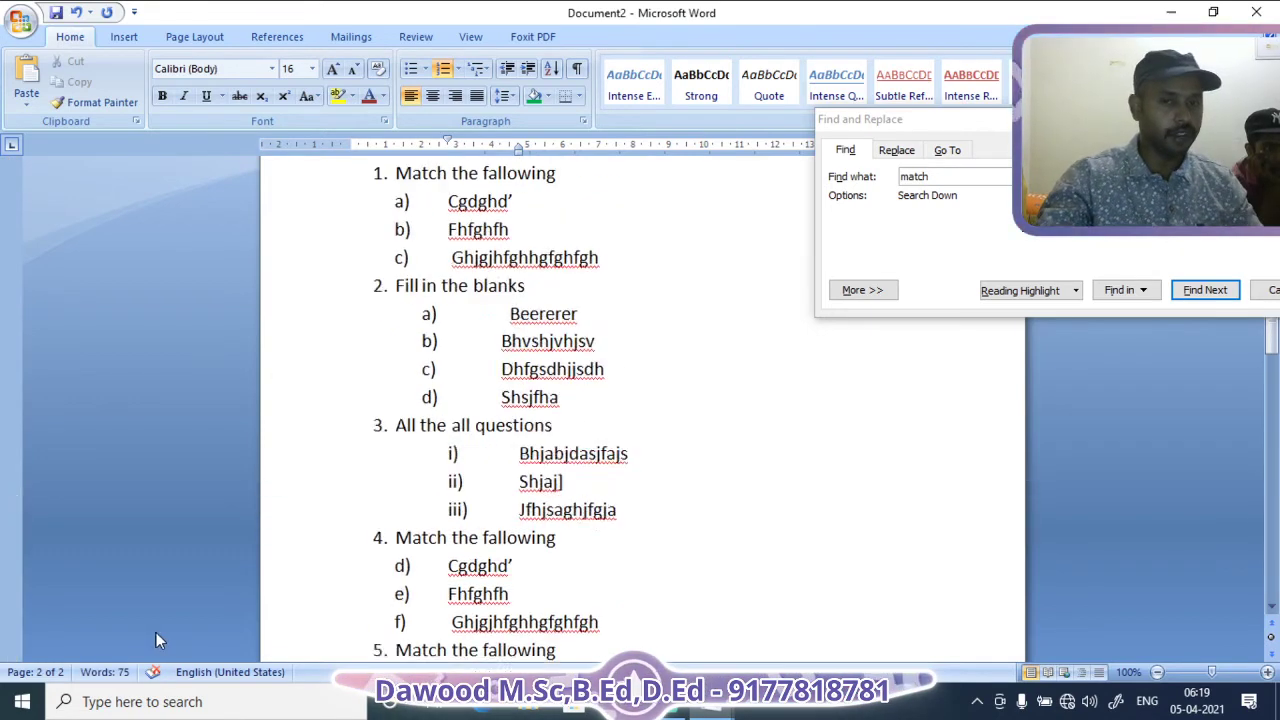
# Find the occurrences of "match" one after another until the whole document has been searched.
pyautogui.moveTo(1041, 127); pyautogui.dragTo(594, 94)
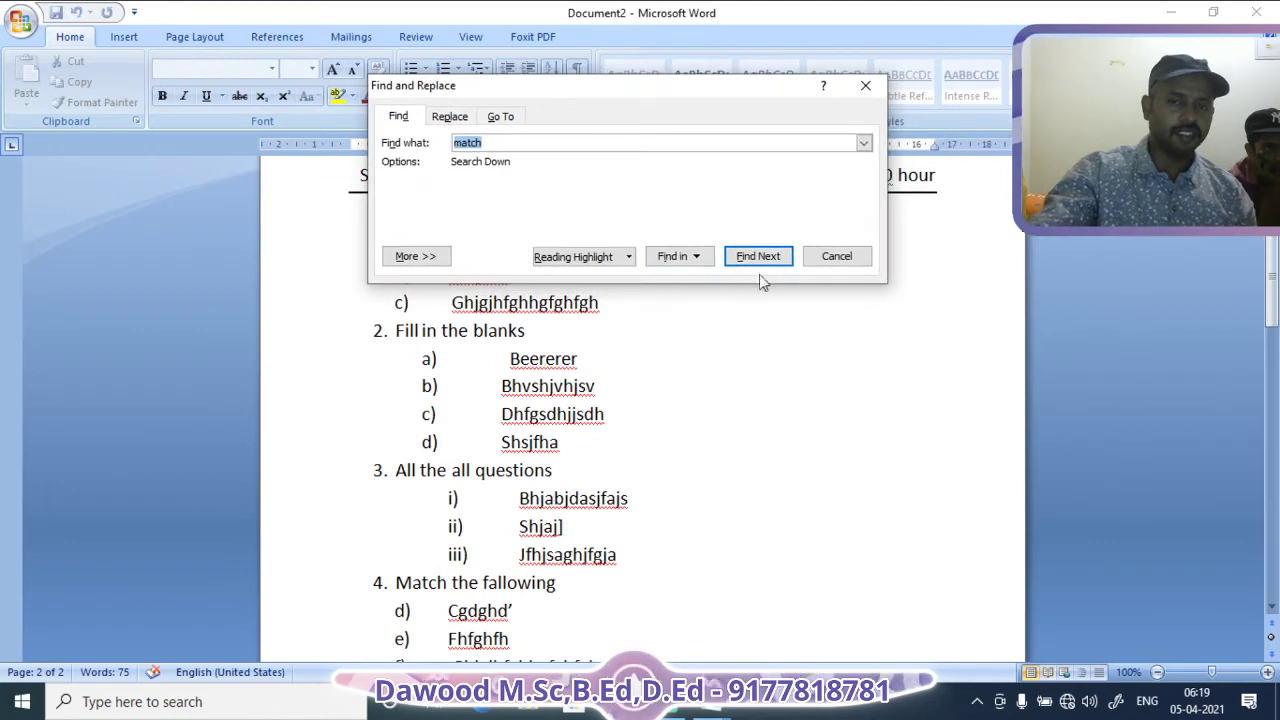
pyautogui.click(760, 258)
pyautogui.click(773, 419)
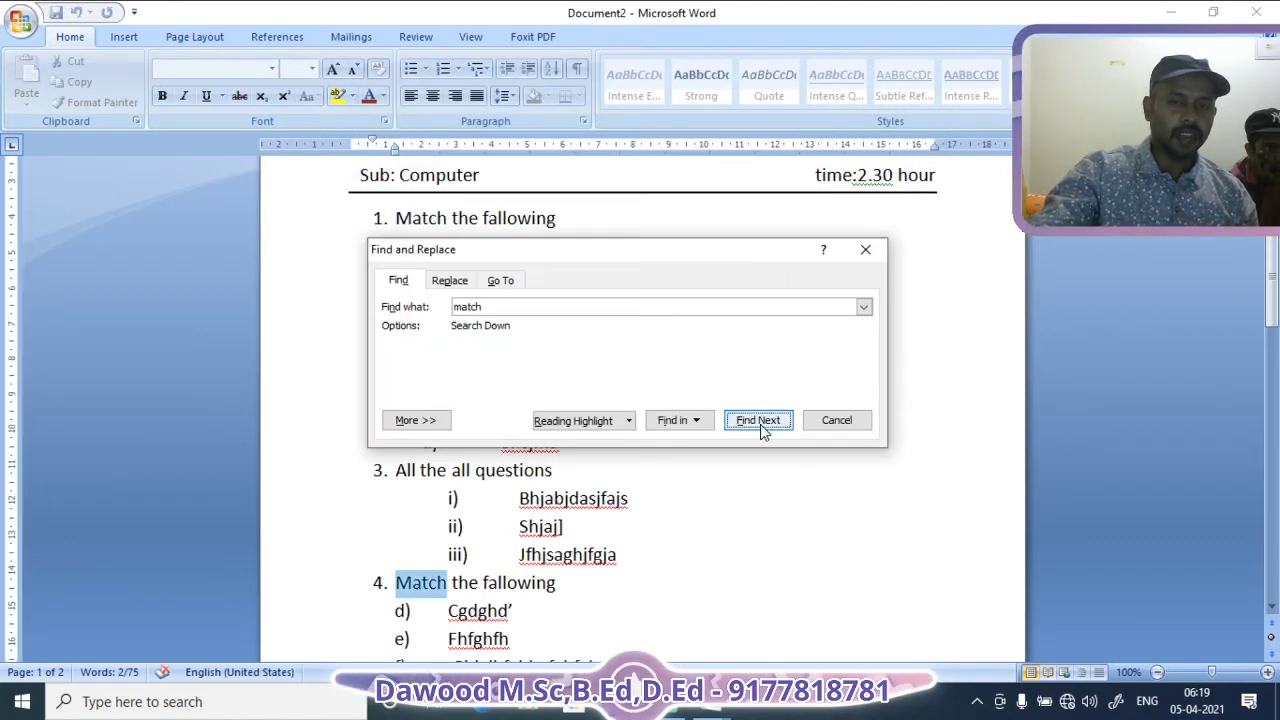
pyautogui.moveTo(626, 253); pyautogui.dragTo(749, 97)
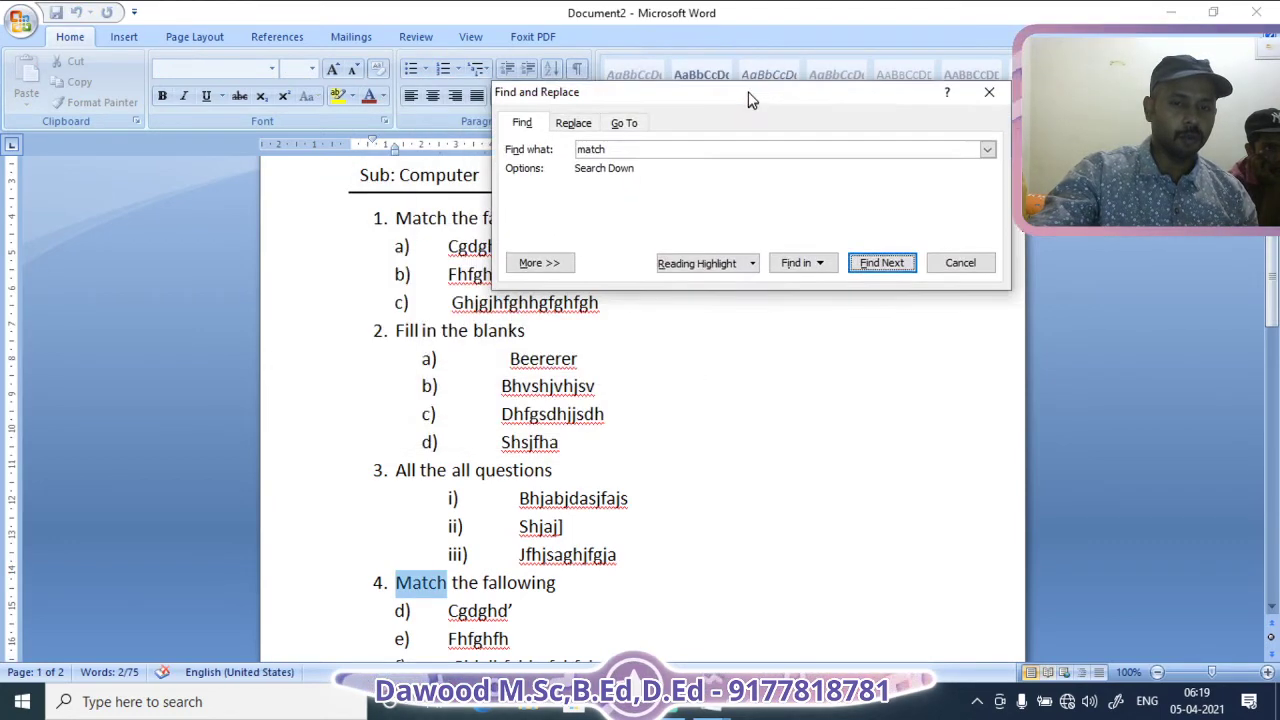
pyautogui.click(882, 265)
pyautogui.click(882, 265)
pyautogui.click(882, 265)
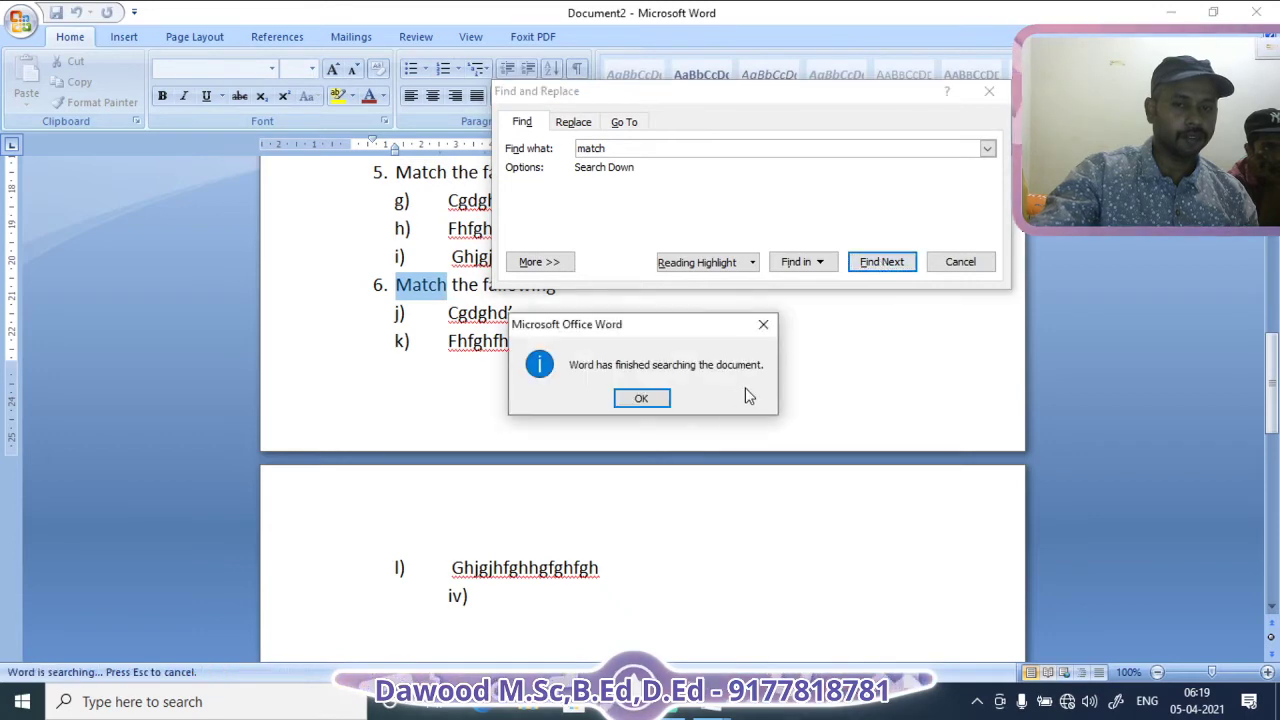
pyautogui.click(662, 399)
# Set up replacing "match" with "Fill", find the first occurrence in question 1's heading and replace it.
pyautogui.scroll(5, 730, 425)
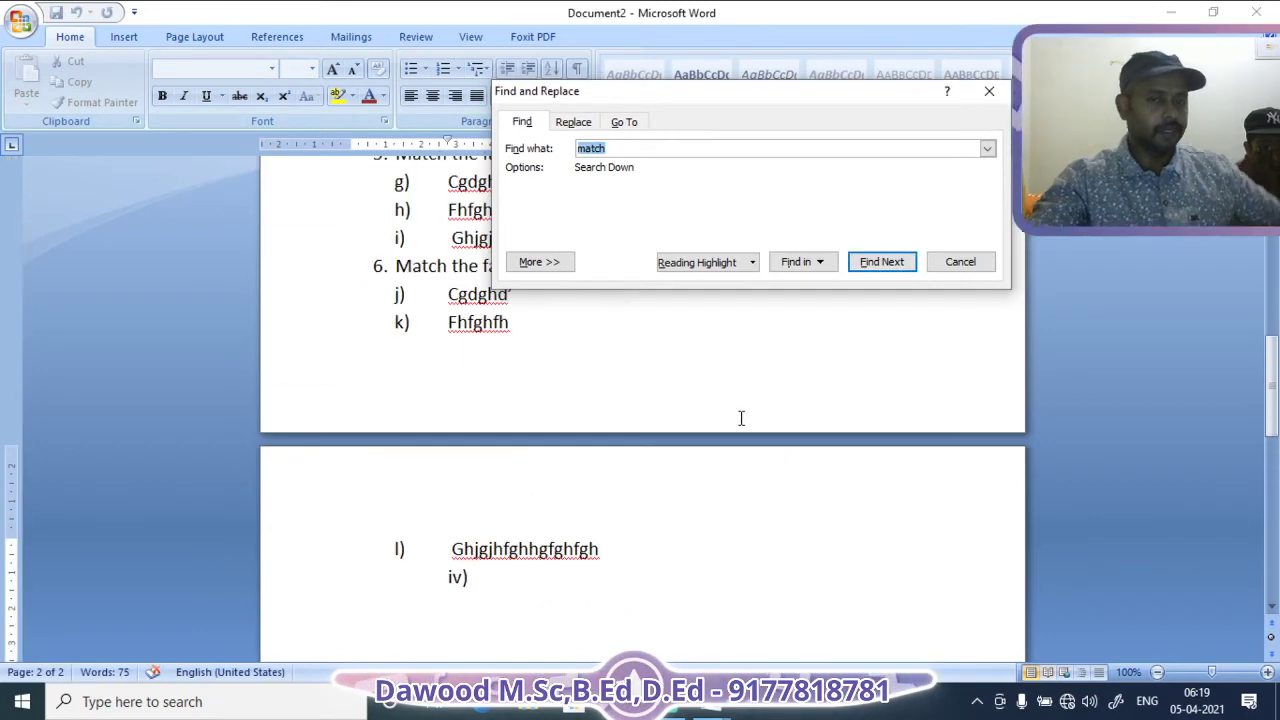
pyautogui.scroll(10, 741, 418)
pyautogui.click(562, 124)
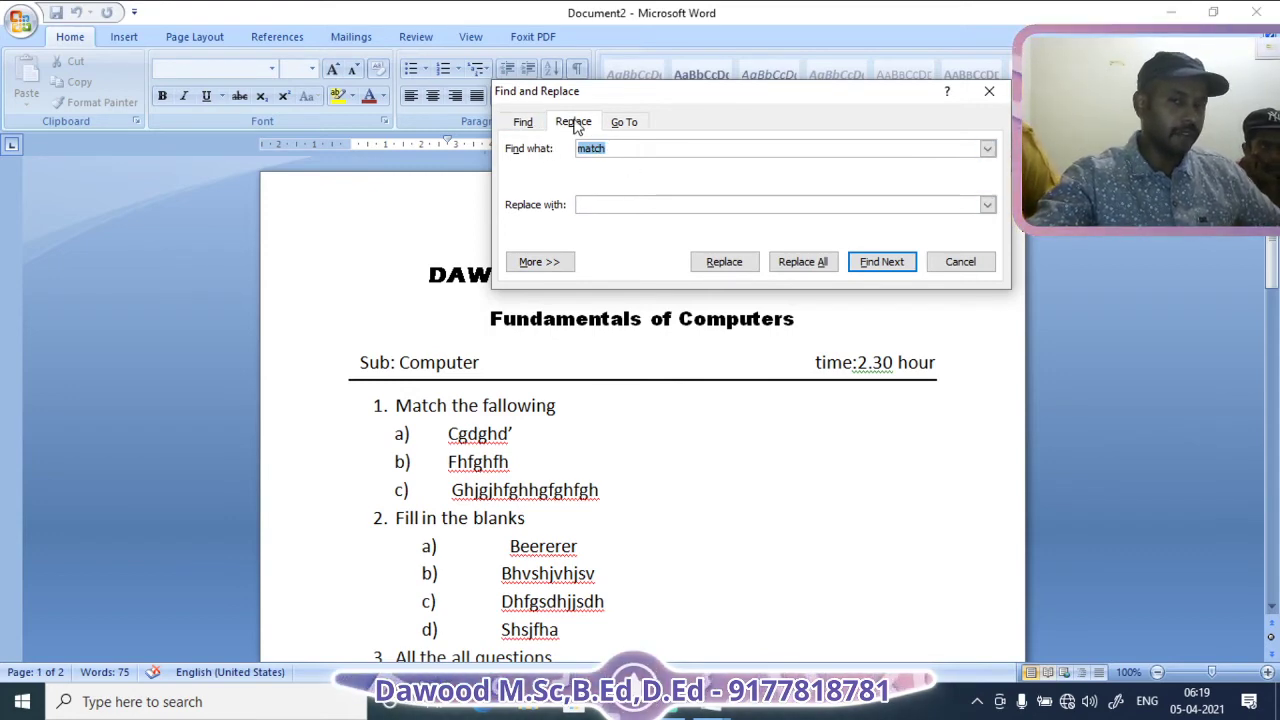
pyautogui.click(608, 206)
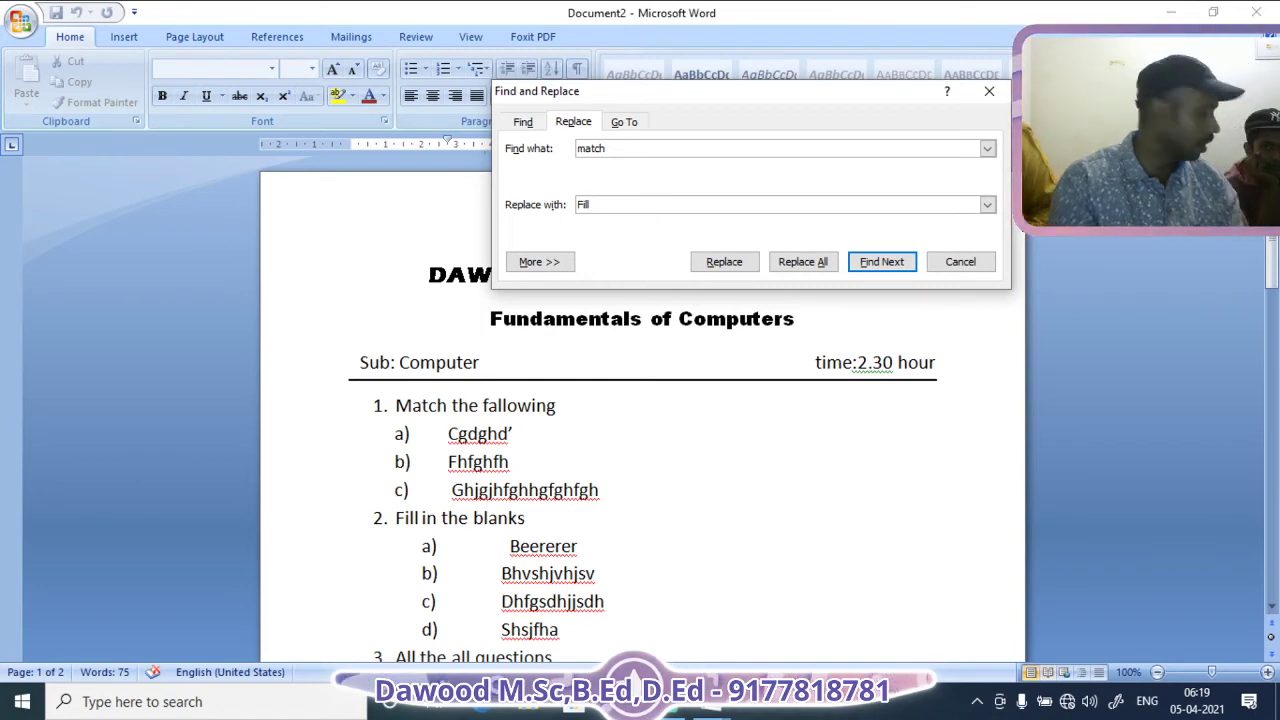
pyautogui.click(869, 264)
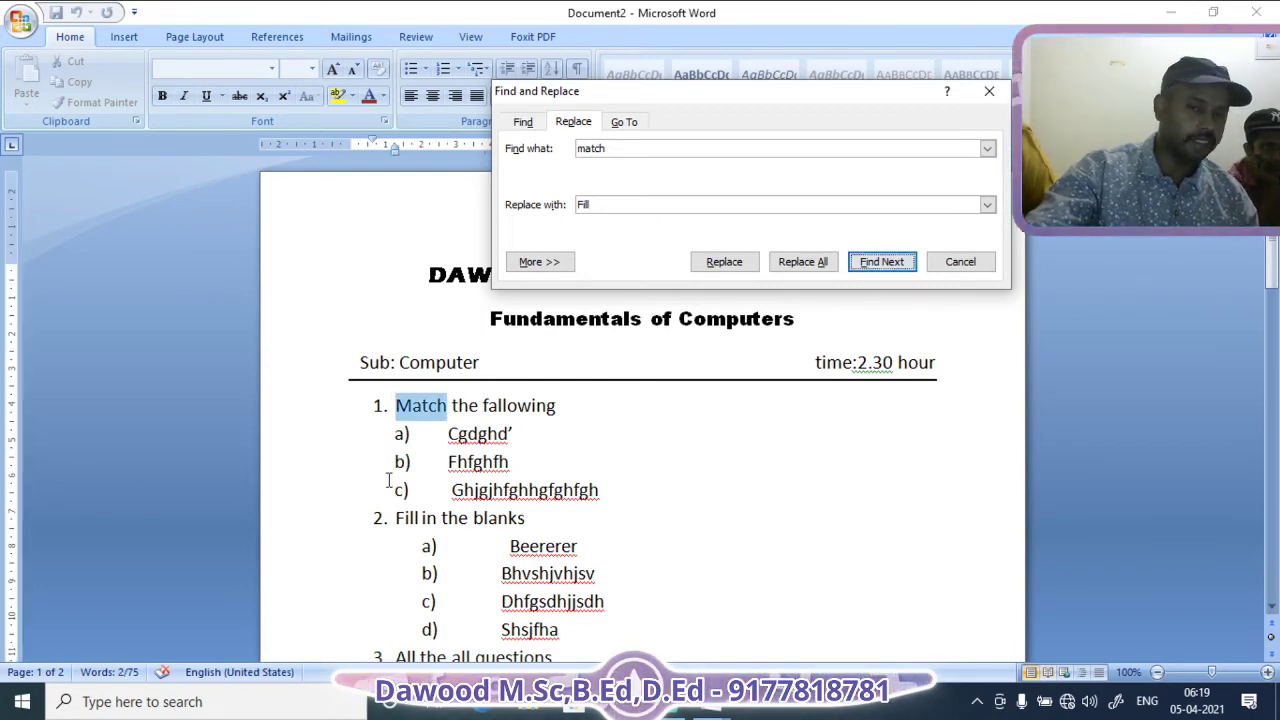
pyautogui.click(714, 268)
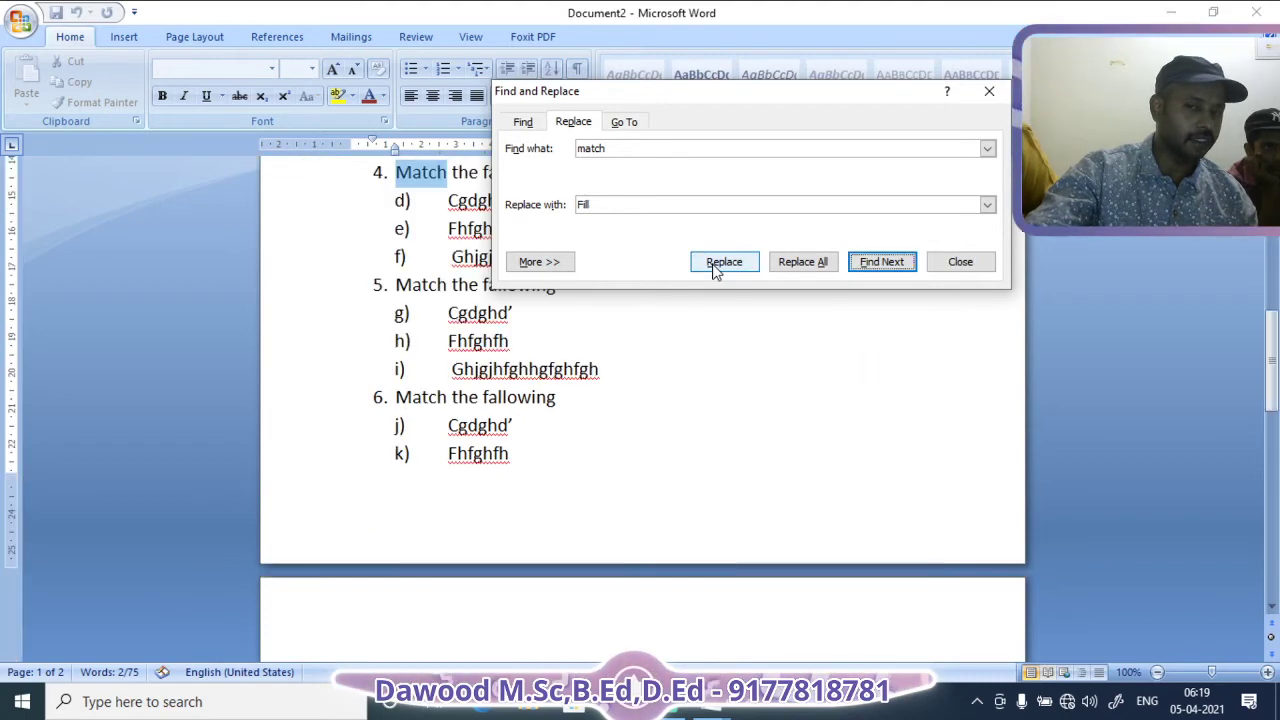
pyautogui.scroll(3, 462, 482)
pyautogui.scroll(3, 462, 482)
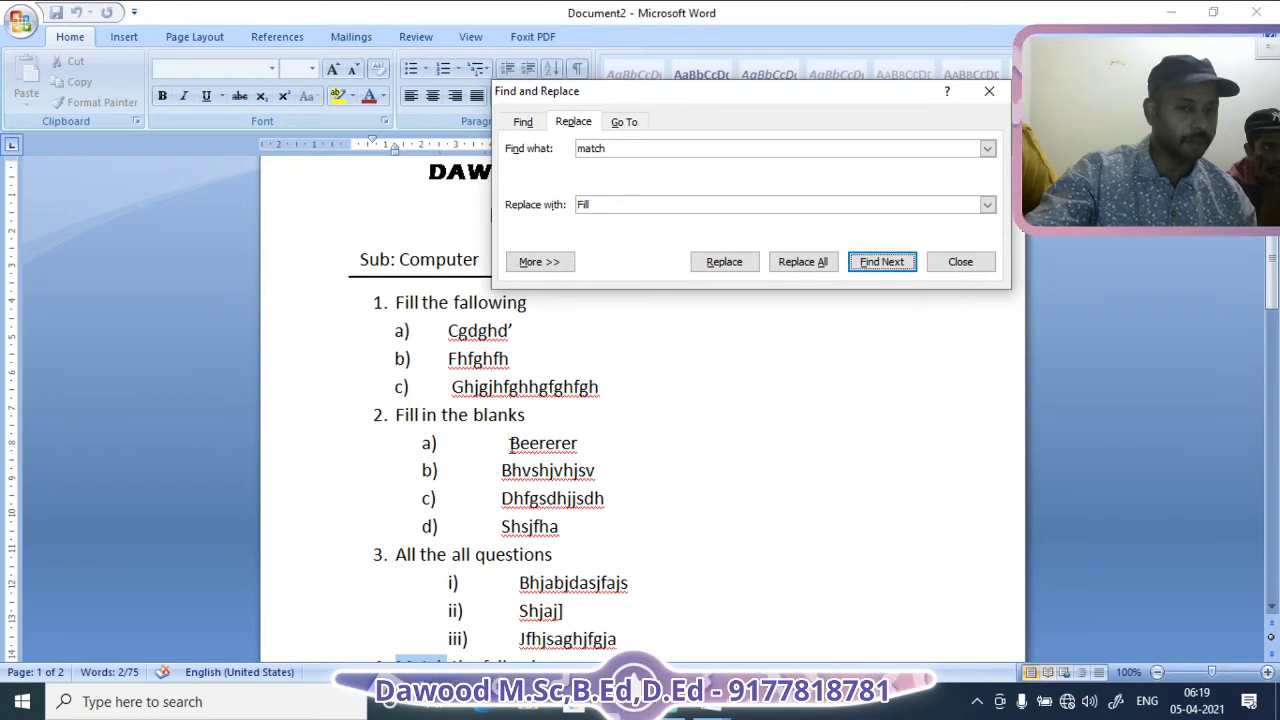
# Replace the remaining occurrences of "match" with "Fill" one at a time through questions 4 to 6.
pyautogui.click(724, 262)
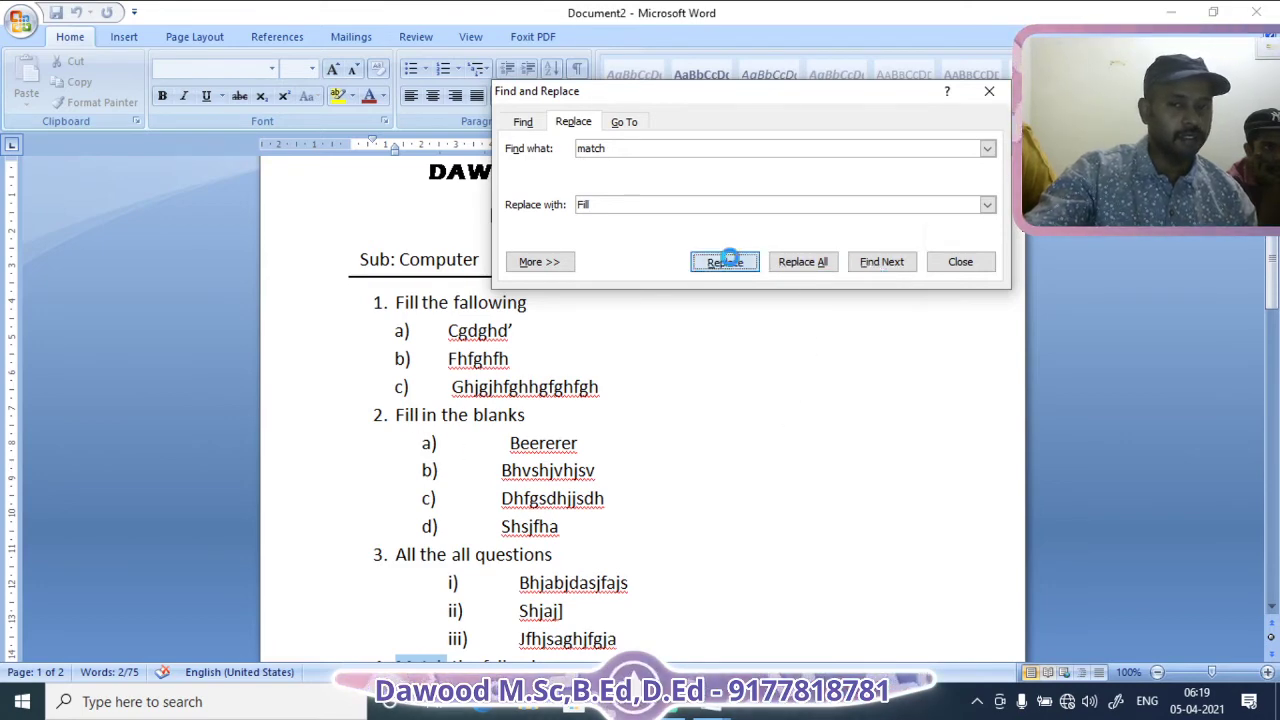
pyautogui.click(720, 266)
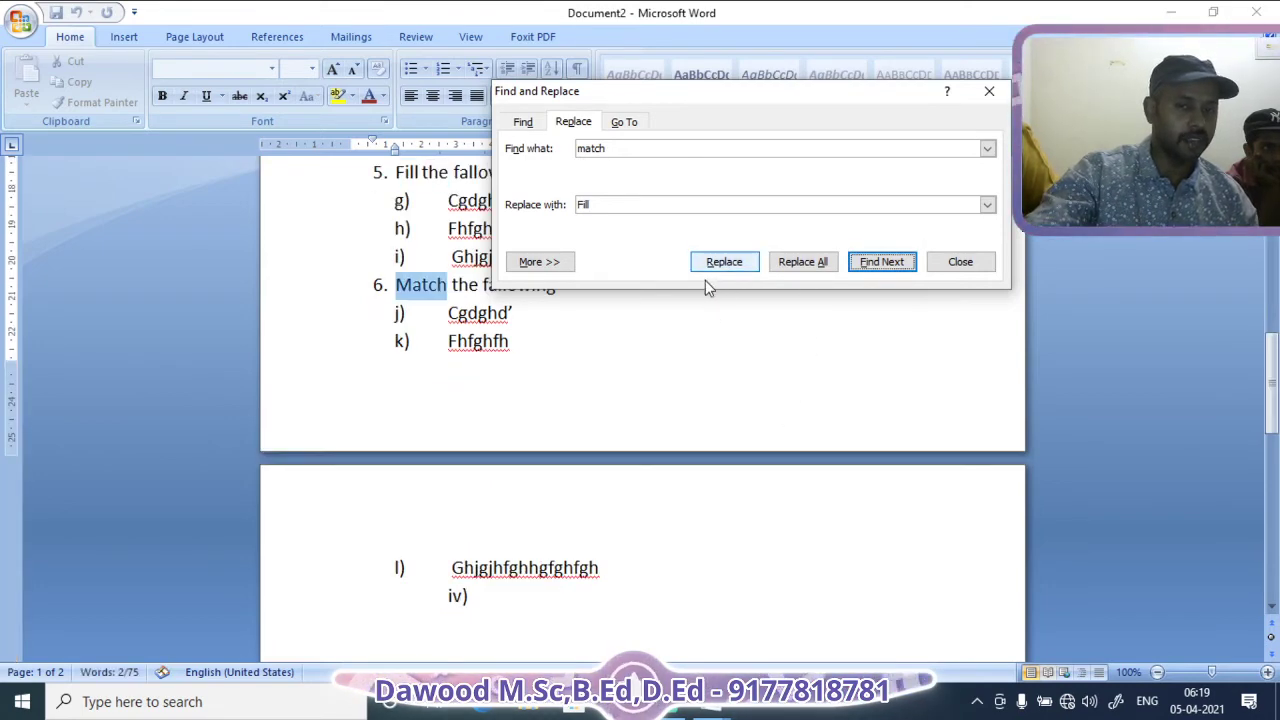
pyautogui.click(727, 270)
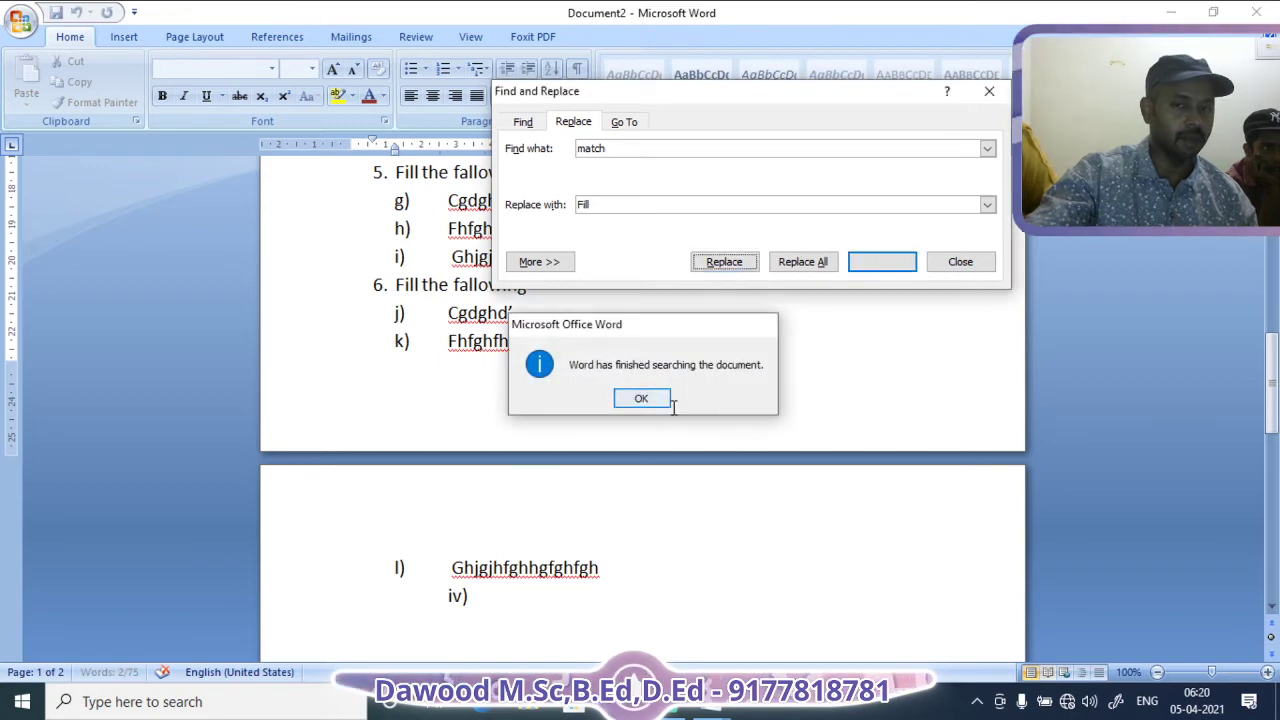
pyautogui.click(646, 397)
pyautogui.scroll(10, 727, 375)
pyautogui.scroll(-2, 740, 378)
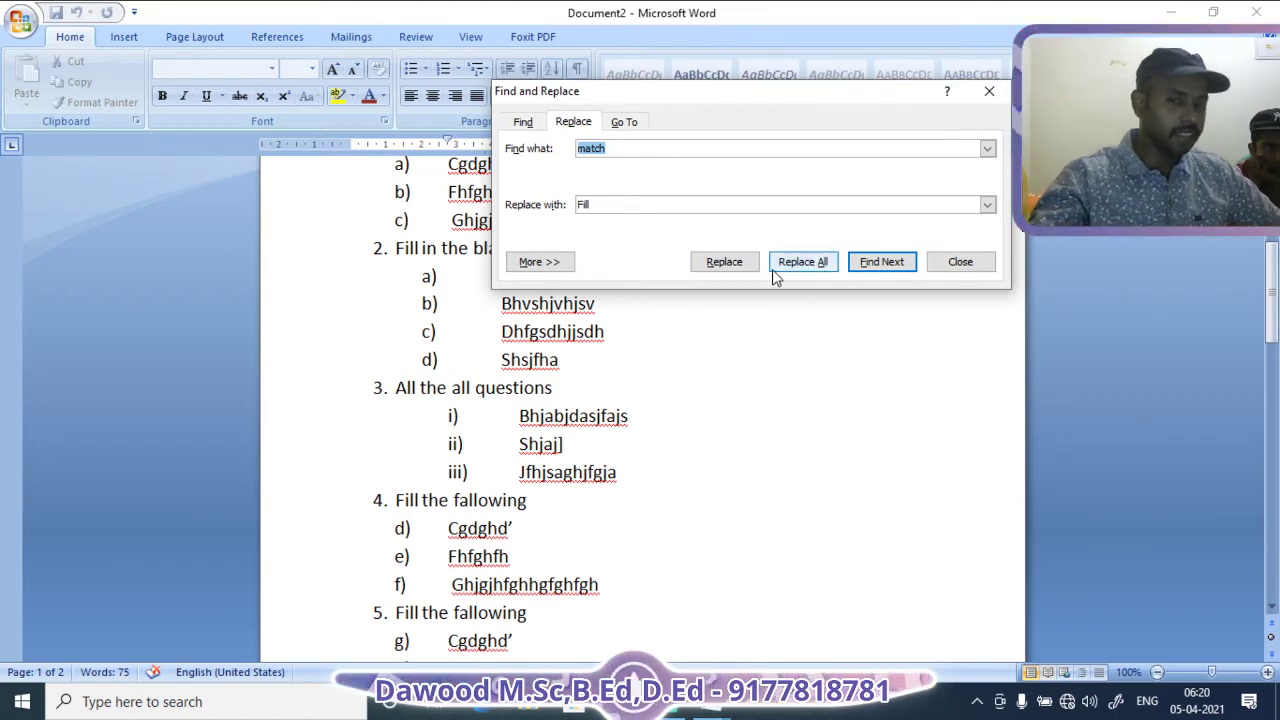
# Change the text to find to "fill".
pyautogui.click(674, 205)
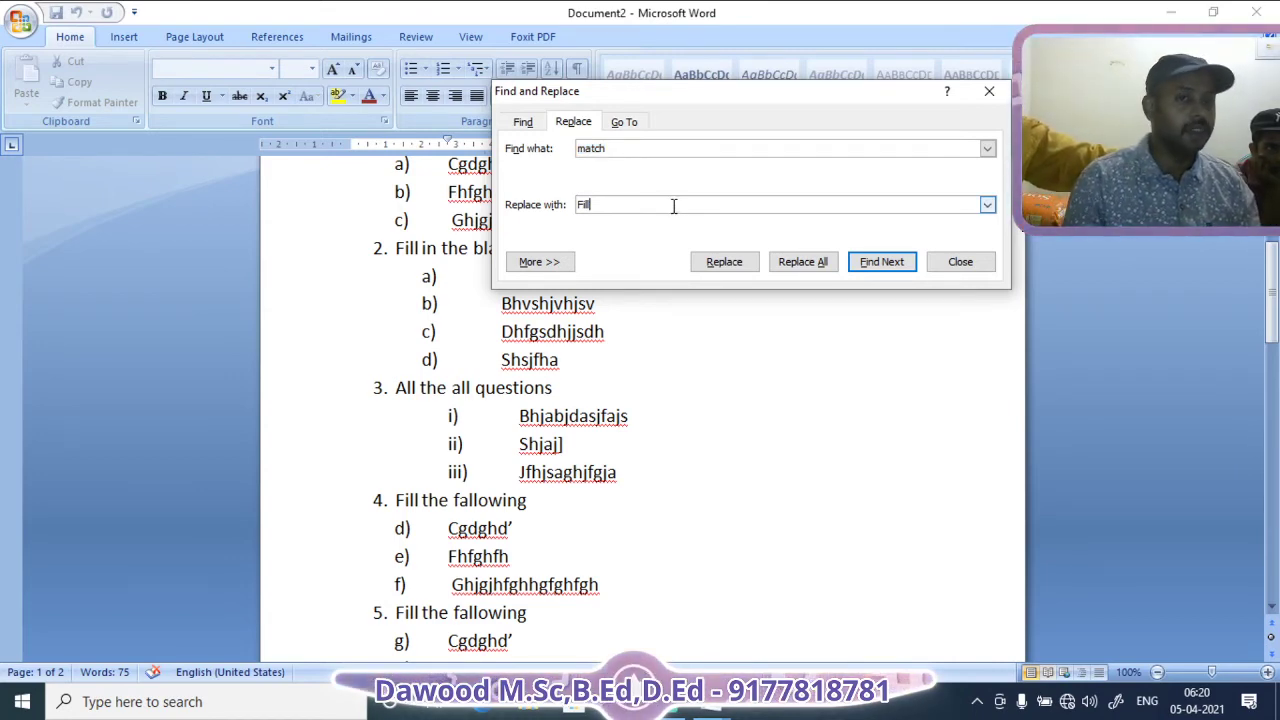
pyautogui.click(679, 147)
pyautogui.press('BackSpace')
pyautogui.press('BackSpace')
pyautogui.press('BackSpace')
pyautogui.press('BackSpace')
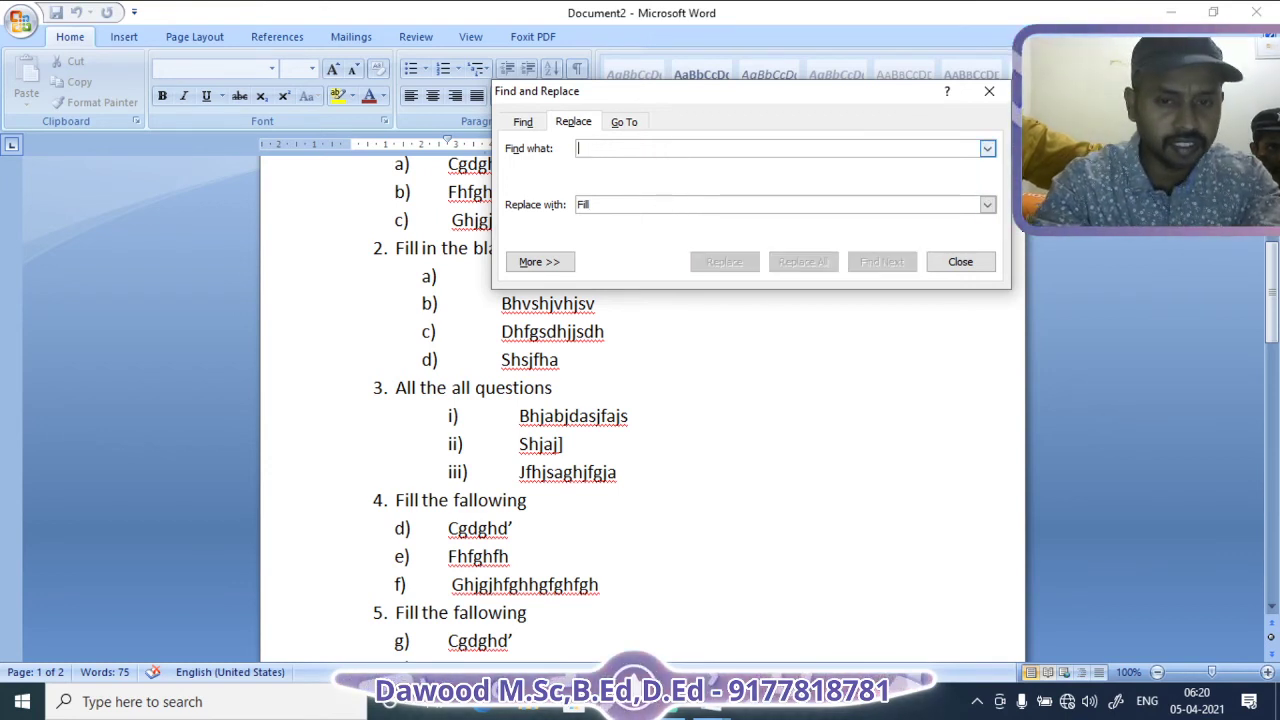
pyautogui.write('fill')
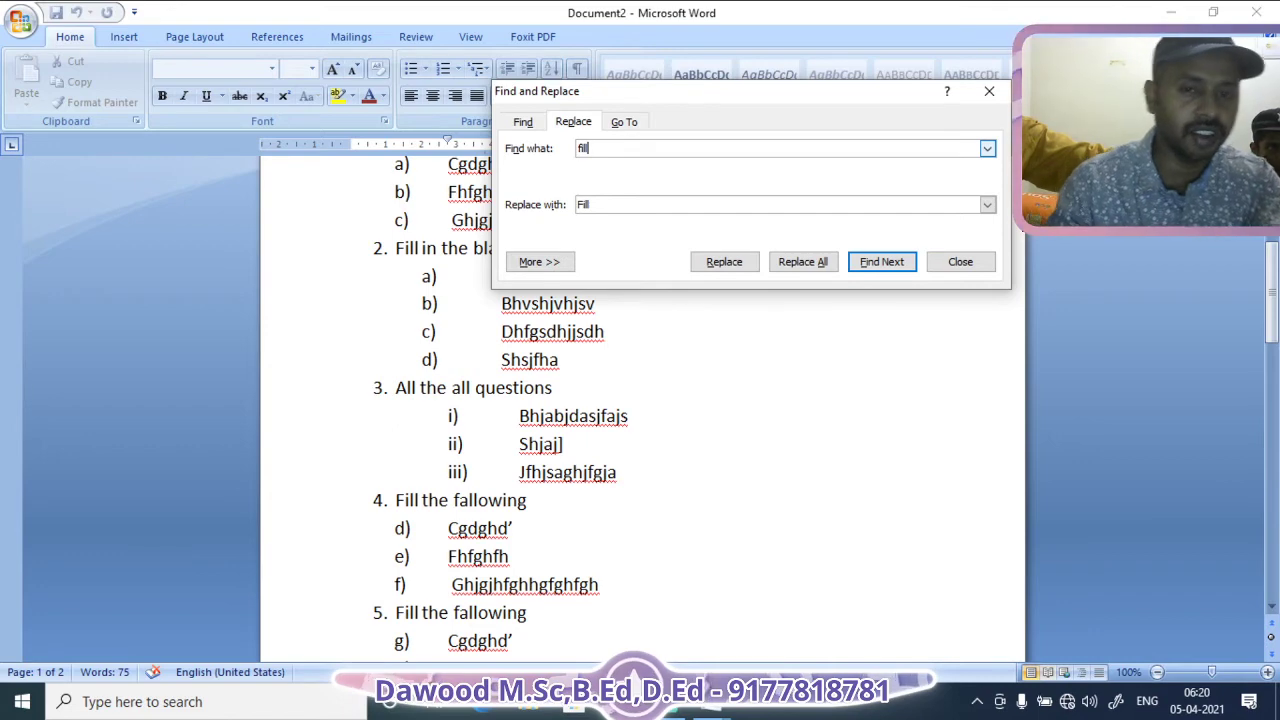
# Set the replacement text to "Match" and replace all occurrences in the document at once.
pyautogui.press('Tab')
pyautogui.click(837, 210)
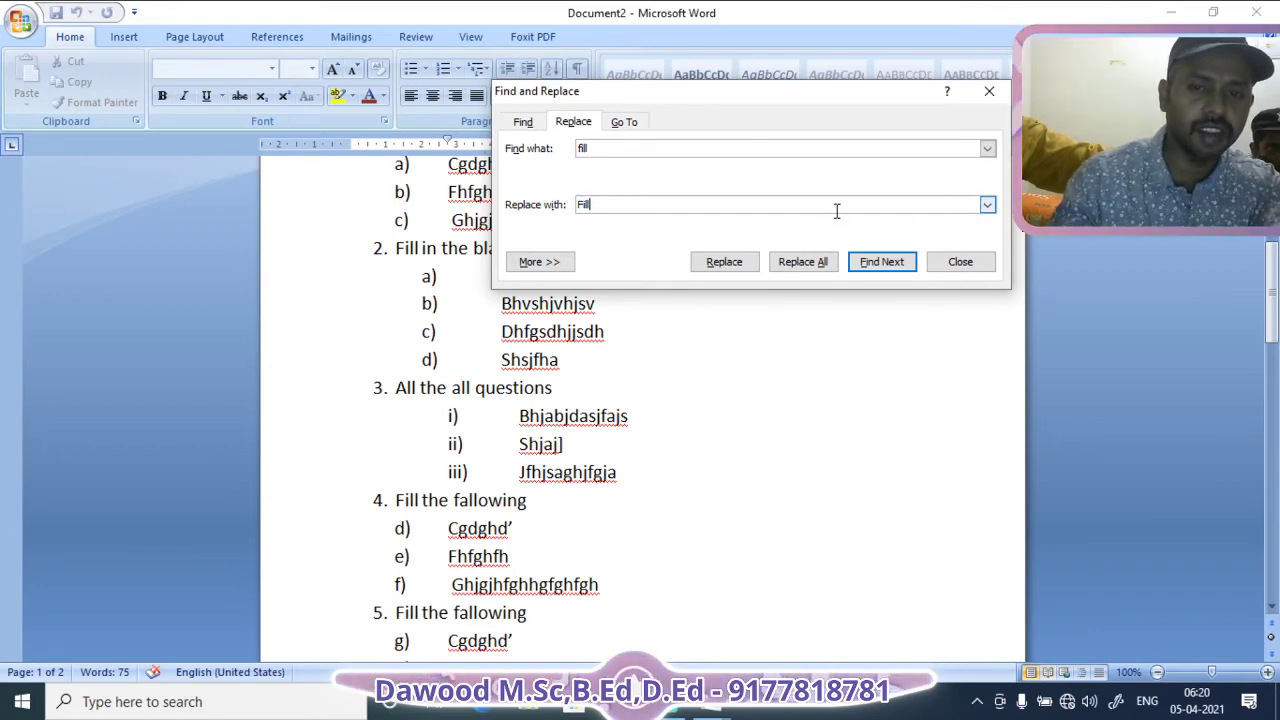
pyautogui.press('BackSpace')
pyautogui.press('BackSpace')
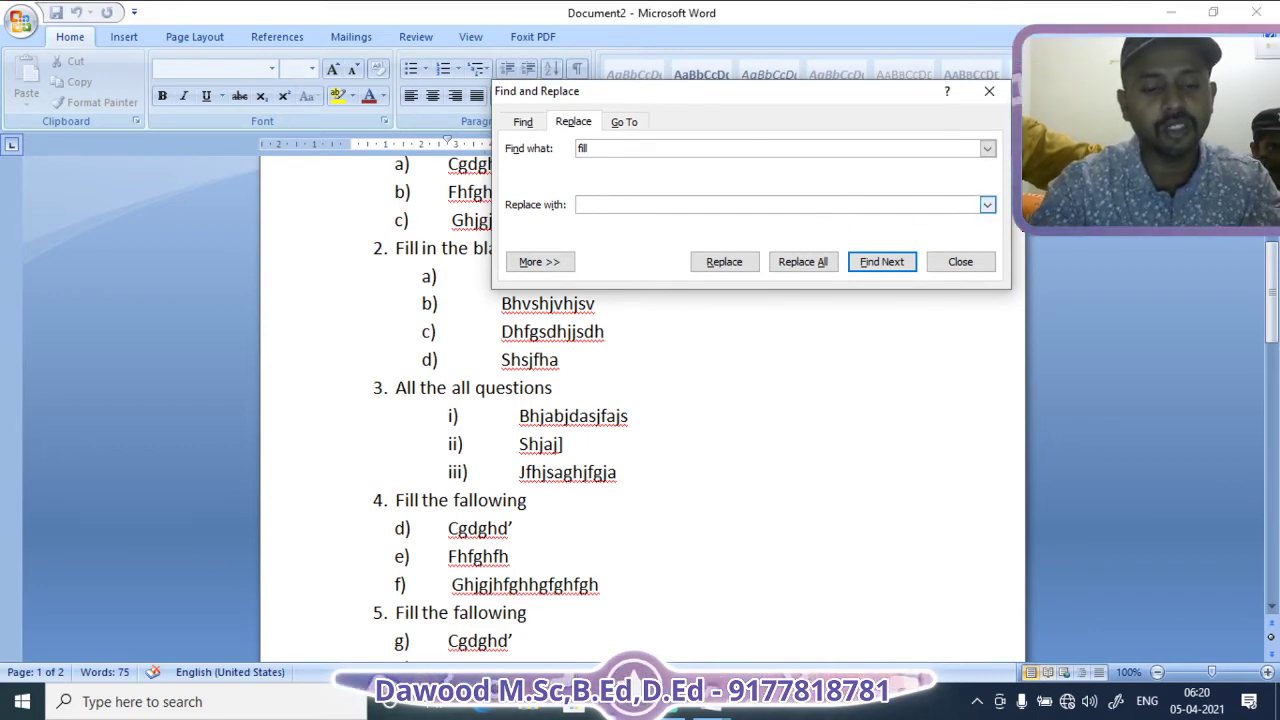
pyautogui.write('Match')
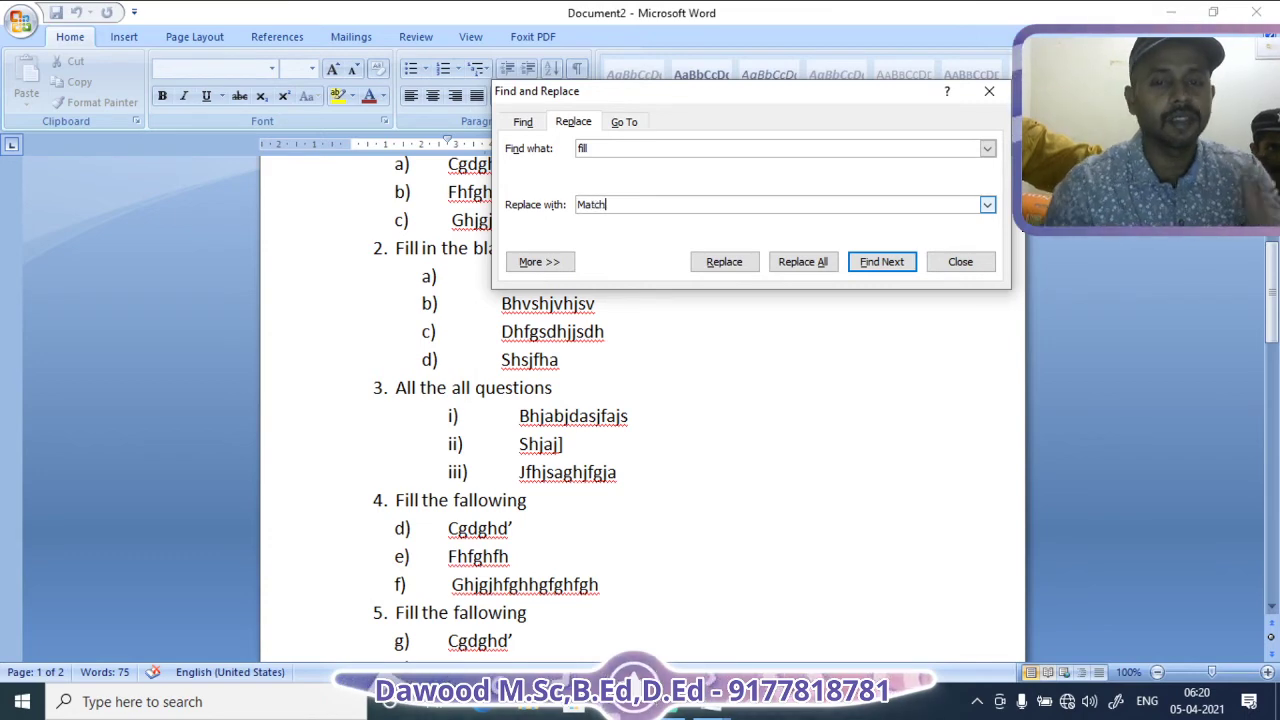
pyautogui.click(803, 262)
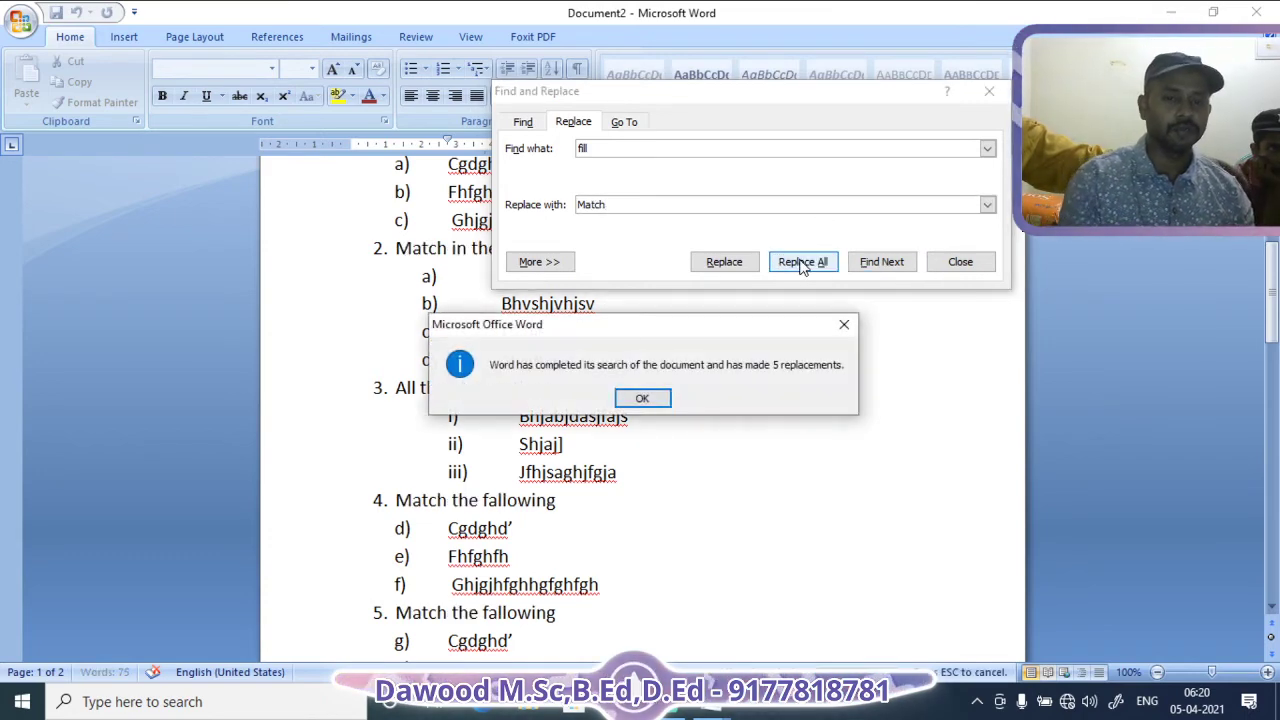
pyautogui.click(642, 398)
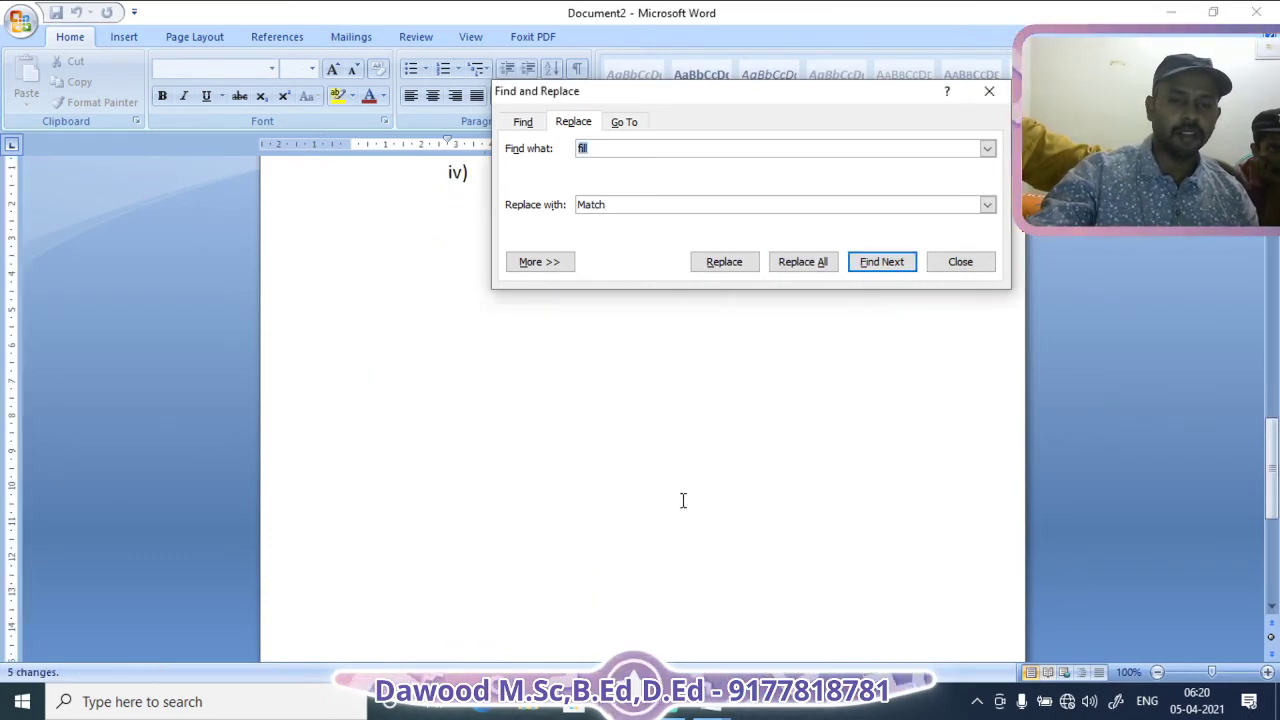
pyautogui.scroll(10, 683, 500)
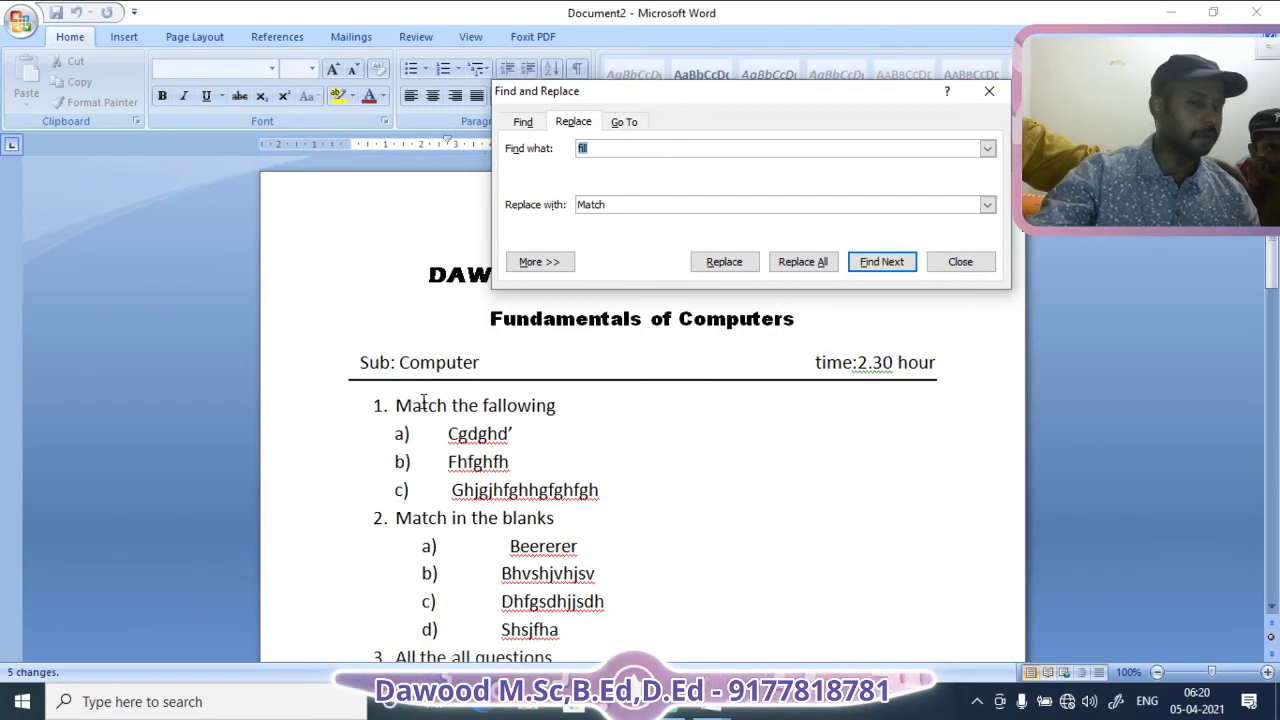
pyautogui.click(420, 420)
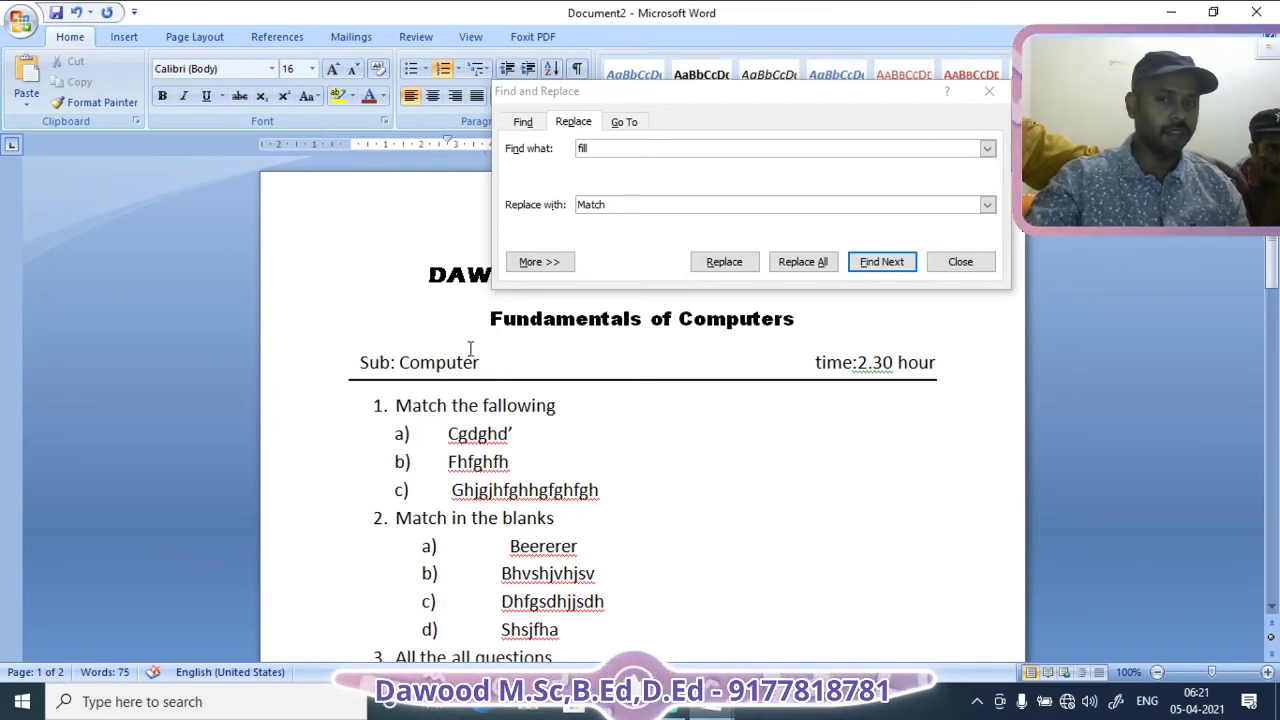
pyautogui.click(624, 122)
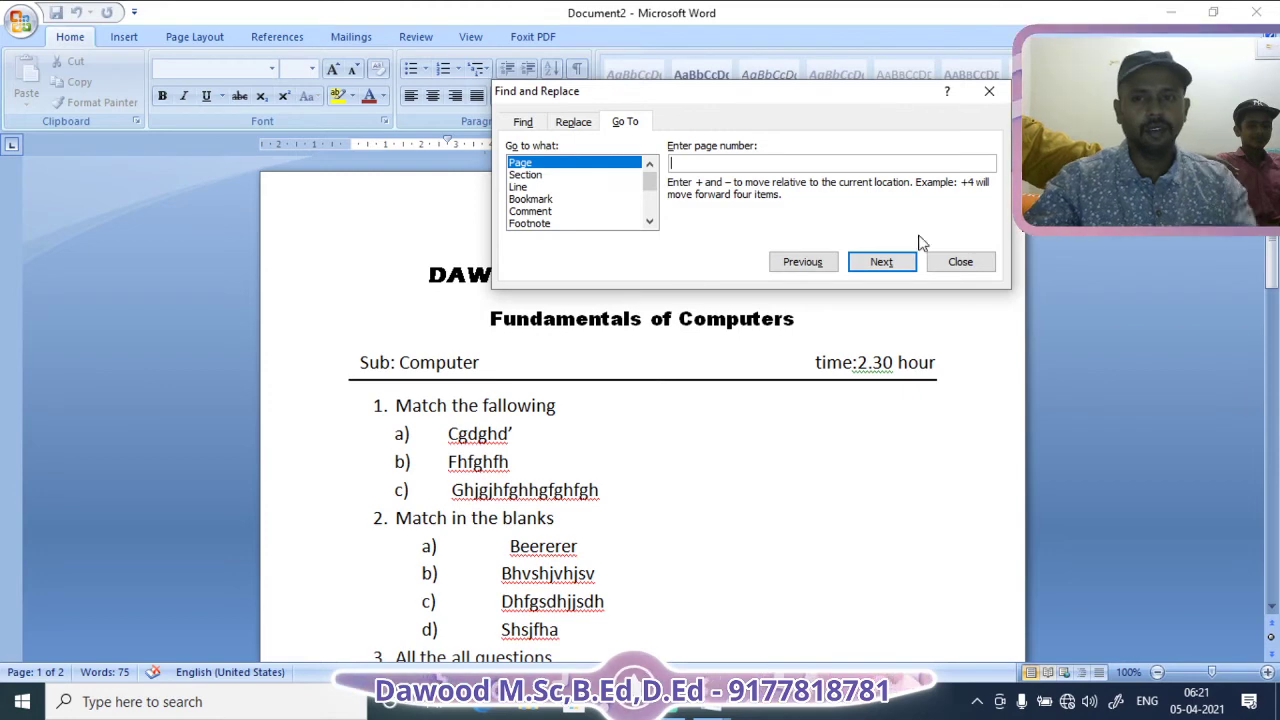
pyautogui.click(989, 93)
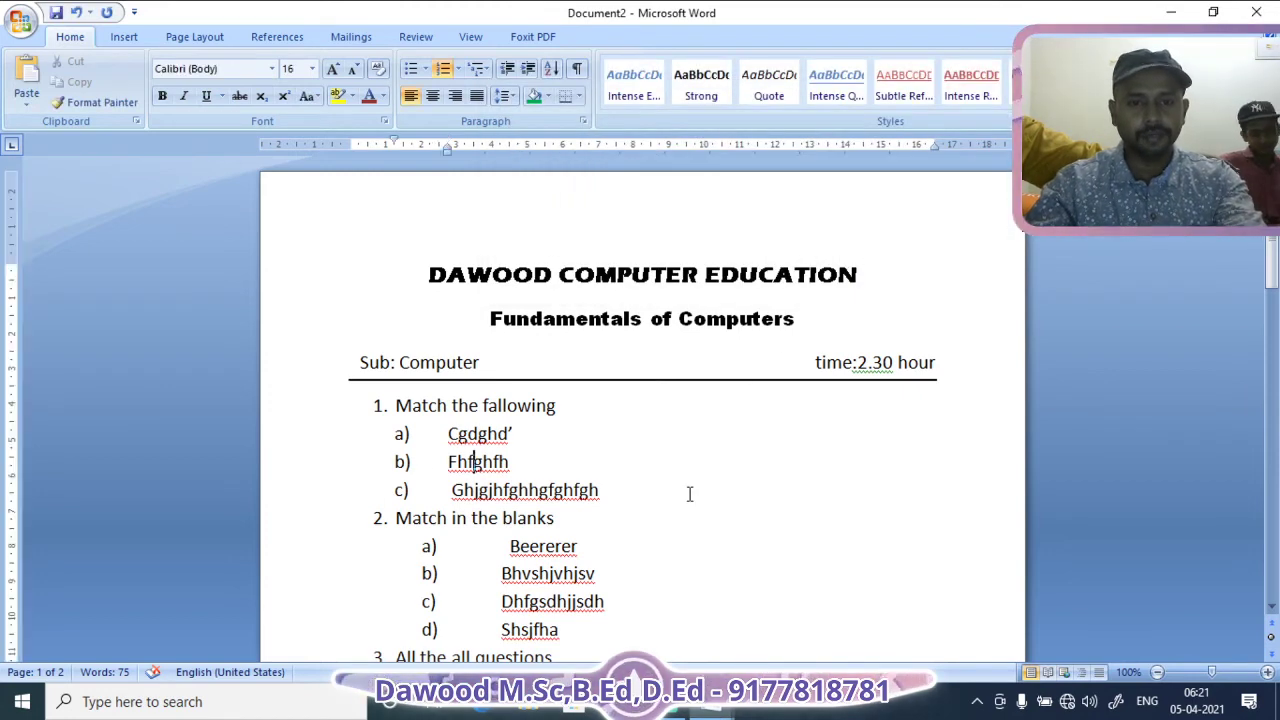
pyautogui.hotkey('ctrl', 'h')
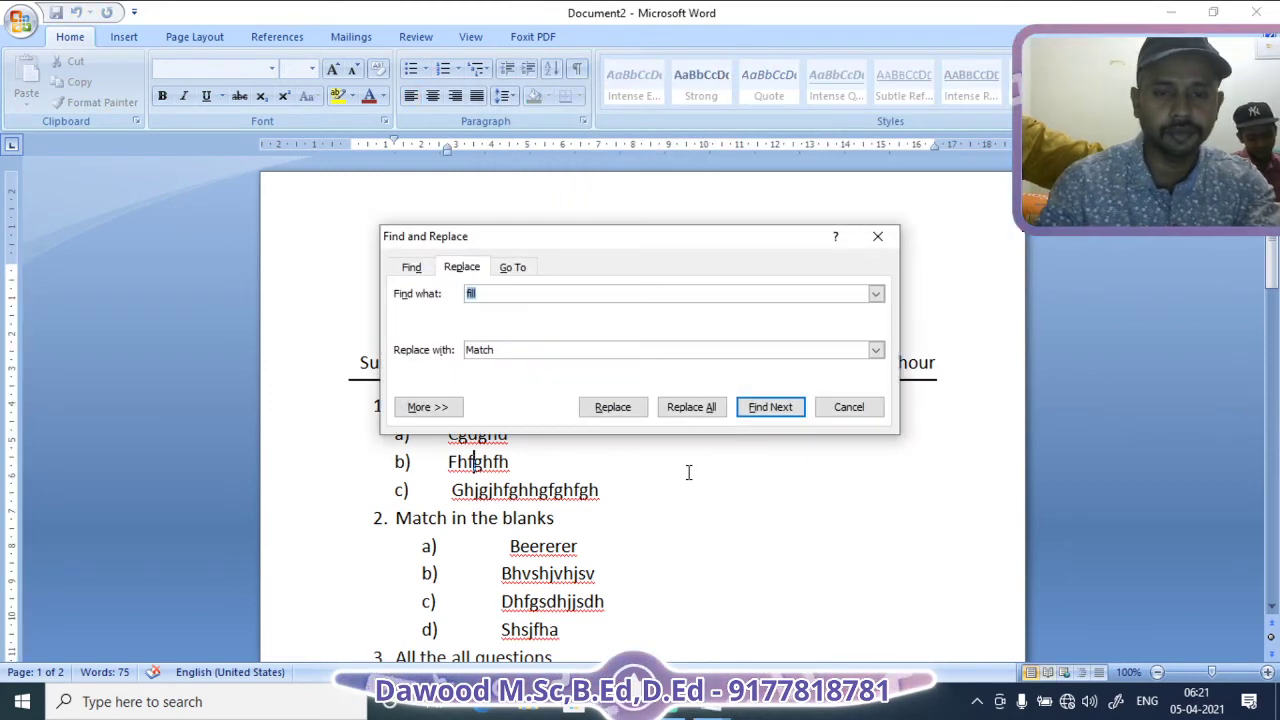
pyautogui.click(877, 237)
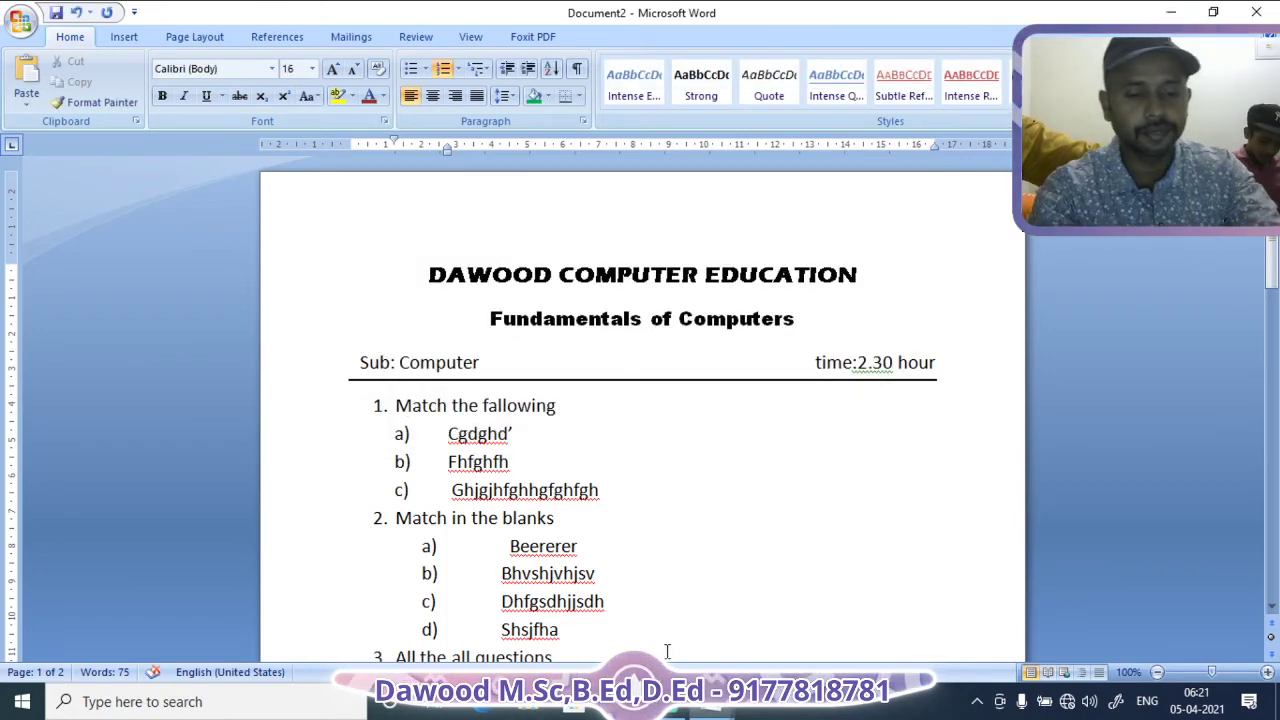
# Go to the next page of the document, then to page number 2, and look over the text around the page break.
pyautogui.hotkey('ctrl', 'f')
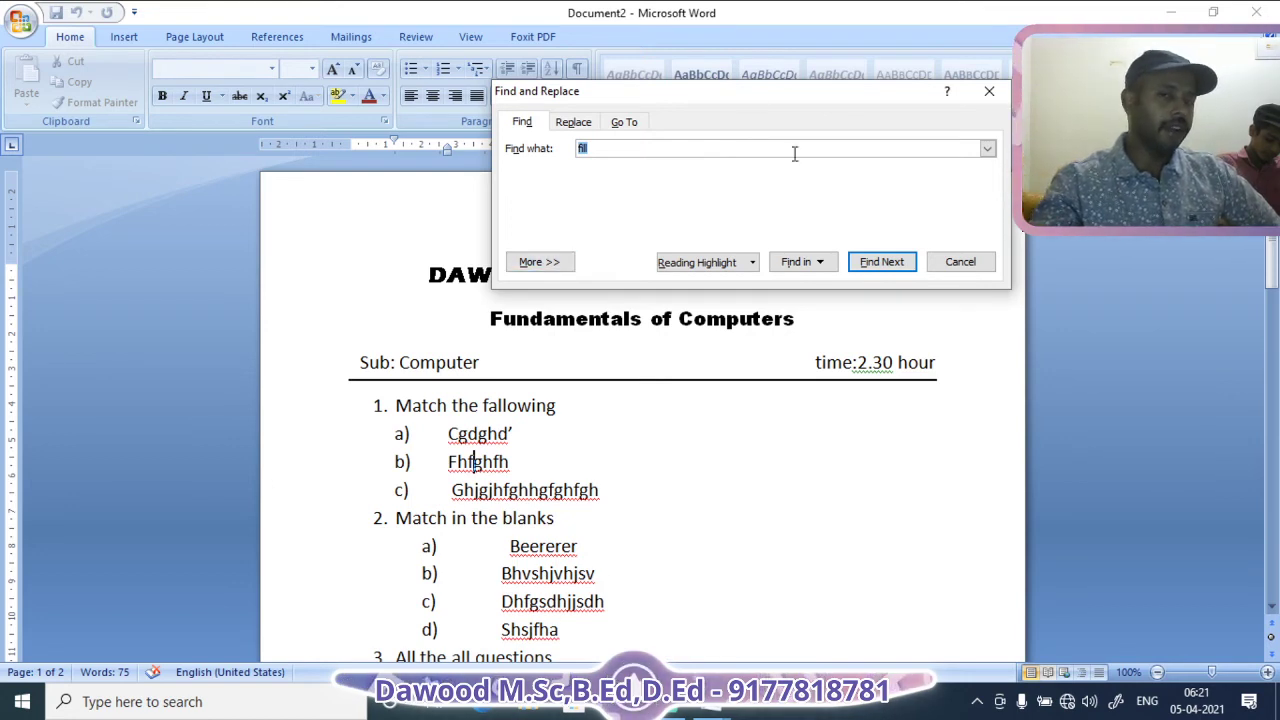
pyautogui.click(630, 125)
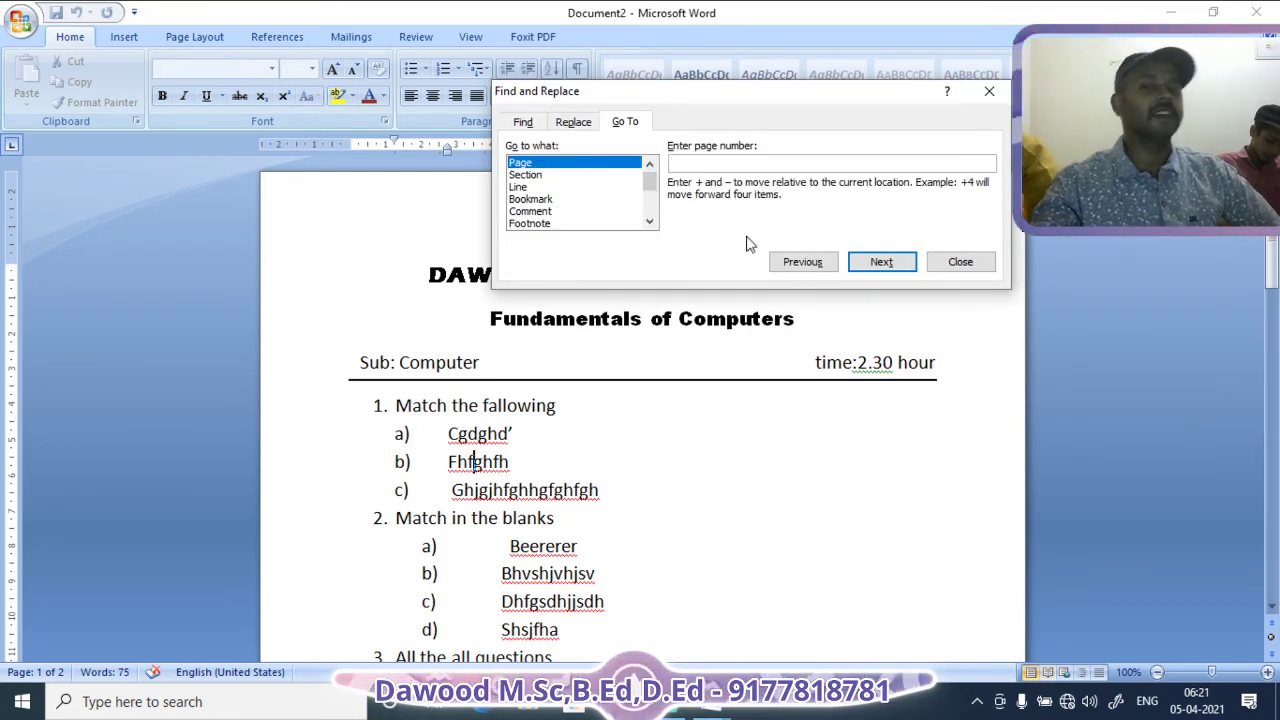
pyautogui.click(884, 263)
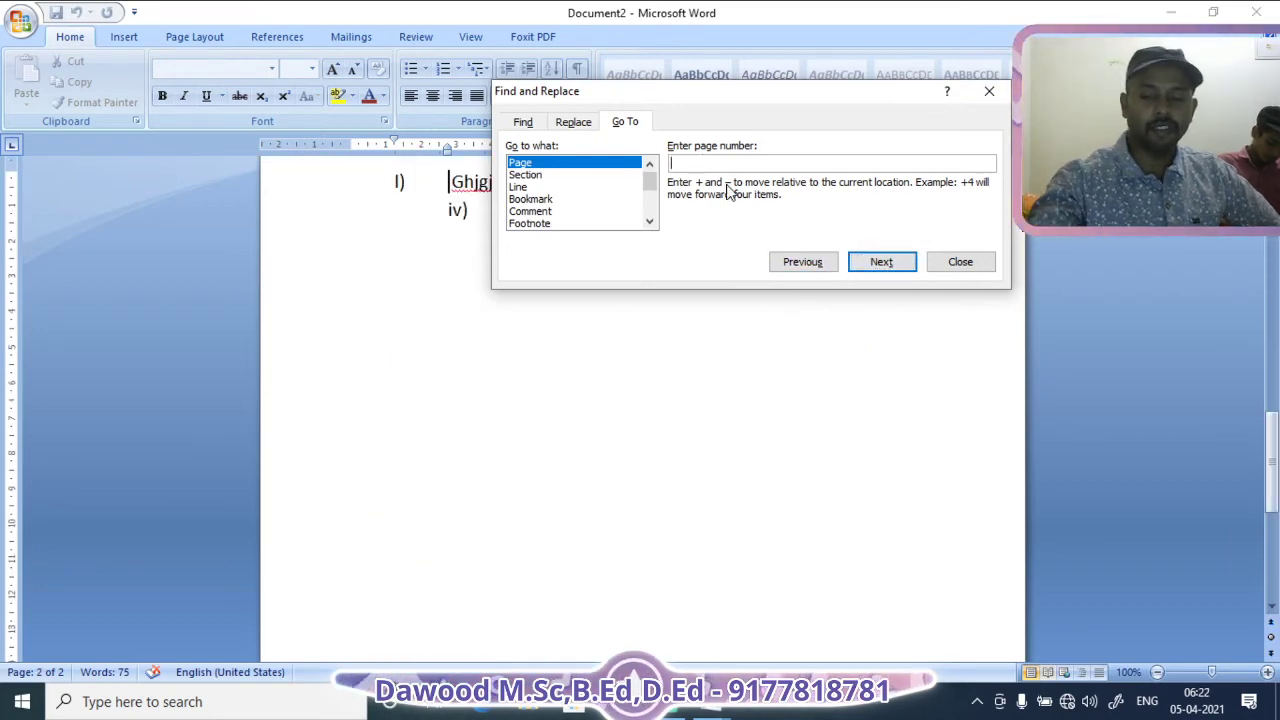
pyautogui.write('2')
pyautogui.click(884, 262)
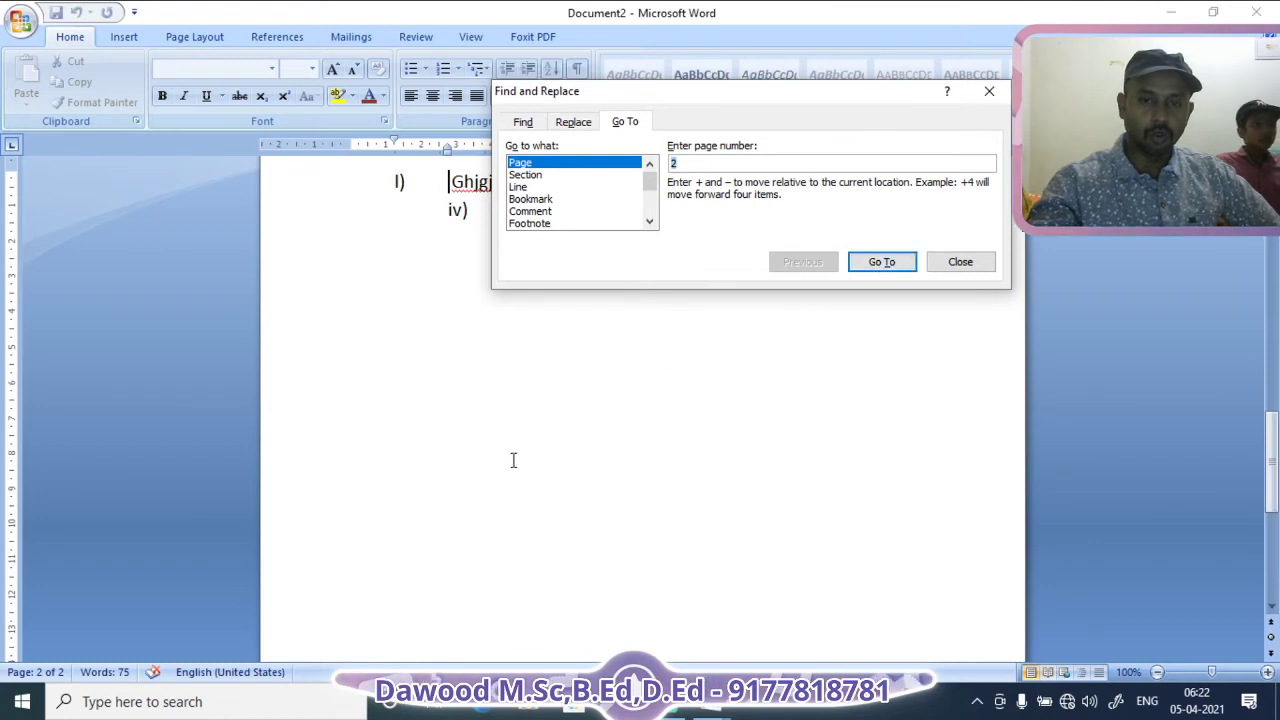
pyautogui.scroll(-3, 506, 457)
pyautogui.scroll(4, 506, 457)
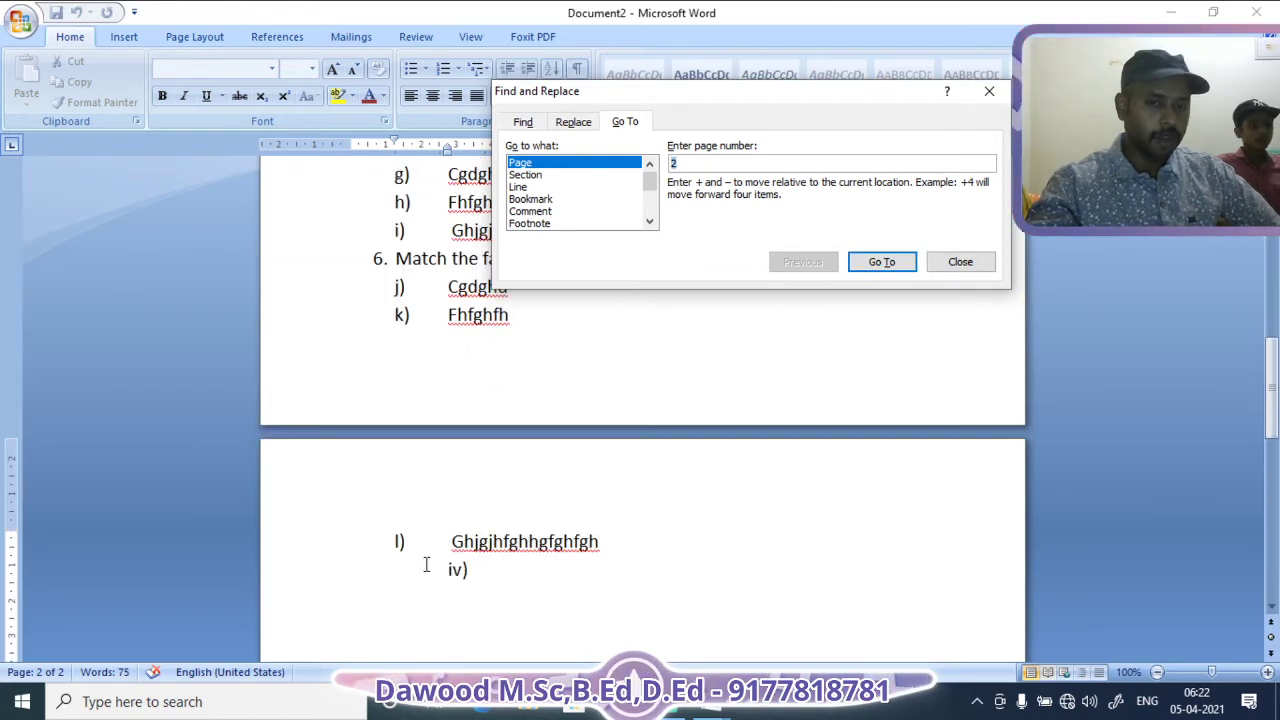
pyautogui.scroll(-2, 403, 480)
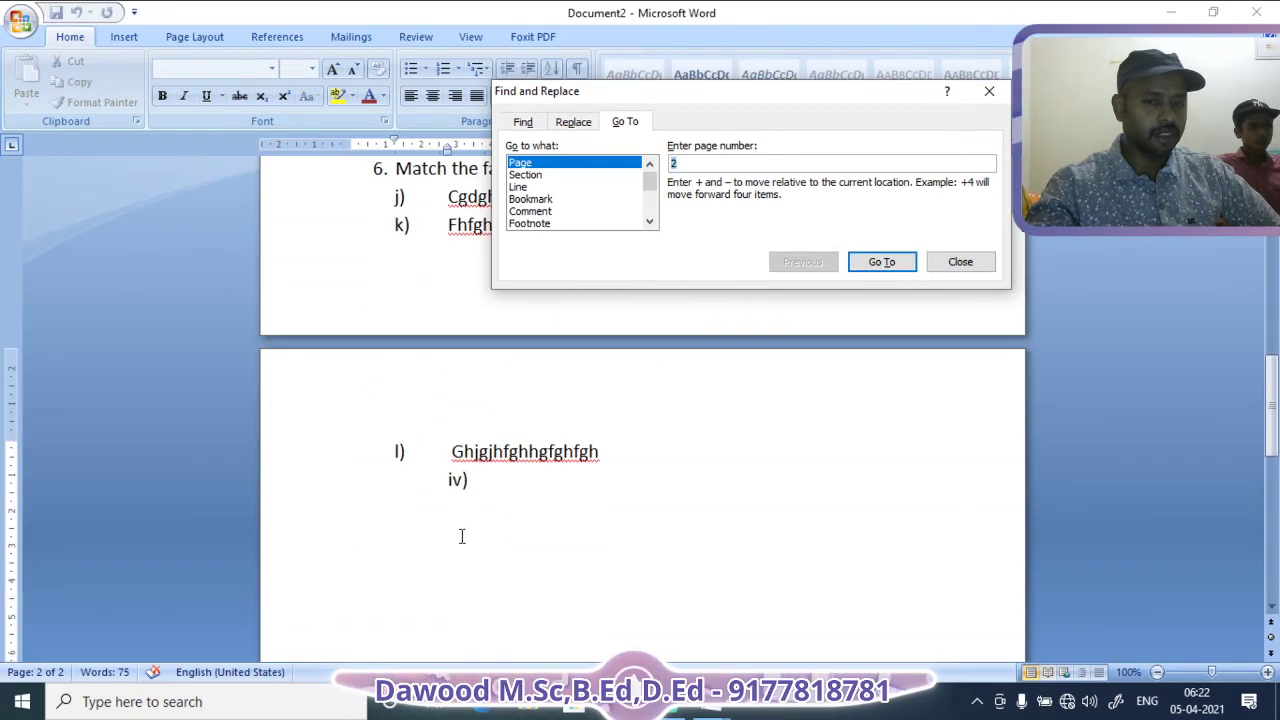
# Paste the copied question block repeatedly before the last lettered item on page 2 until the question numbering passes 250.
pyautogui.click(518, 511)
pyautogui.hotkey('ctrl', 'v')
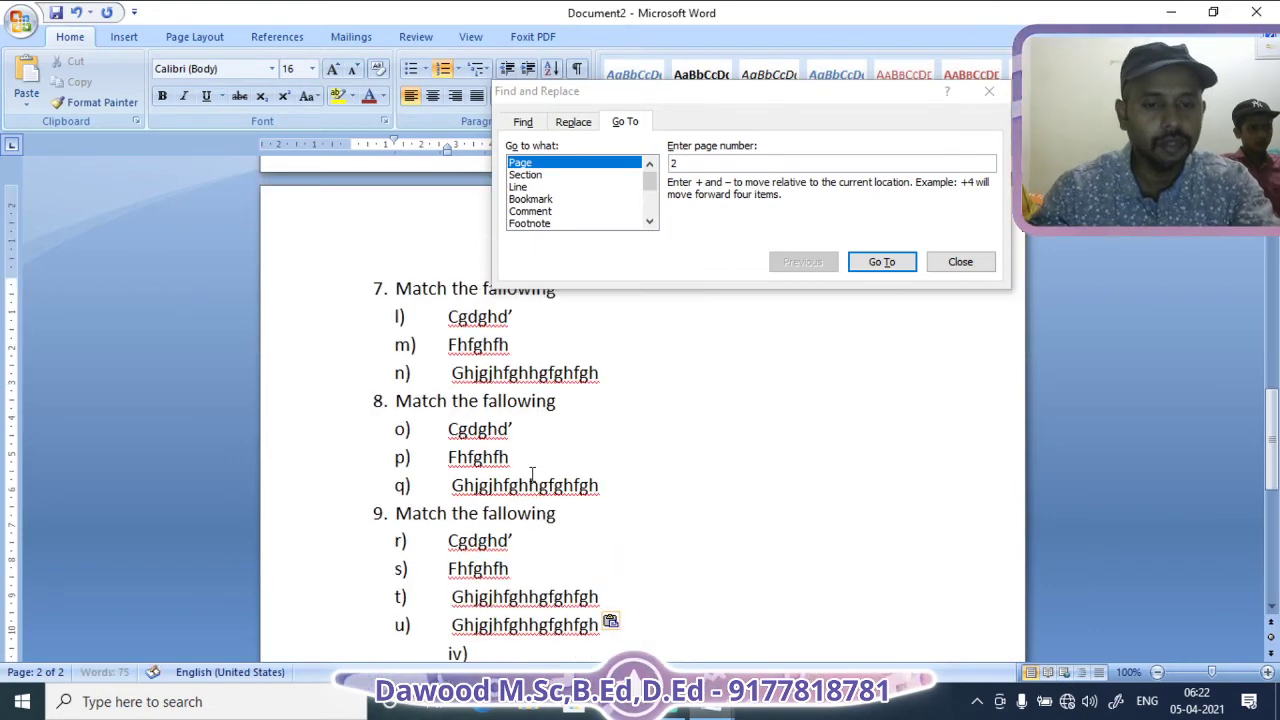
pyautogui.hotkey('ctrl', 'v')
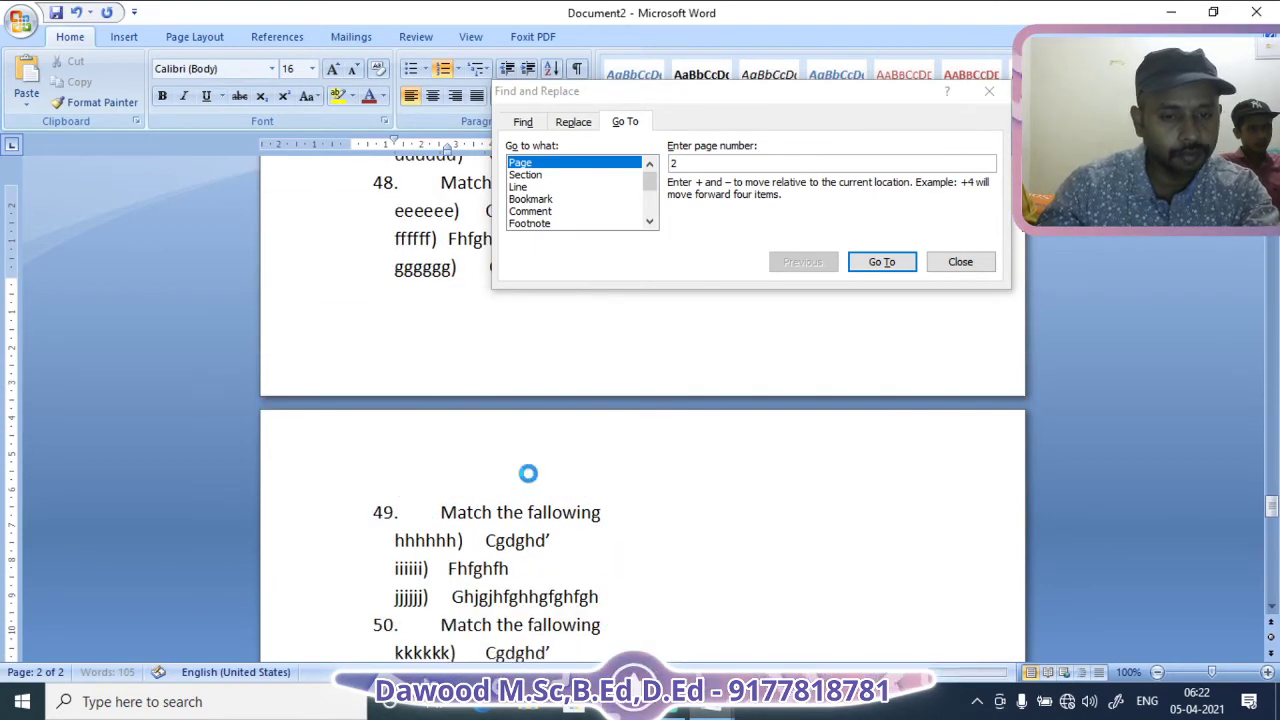
pyautogui.hotkey('ctrl', 'v')
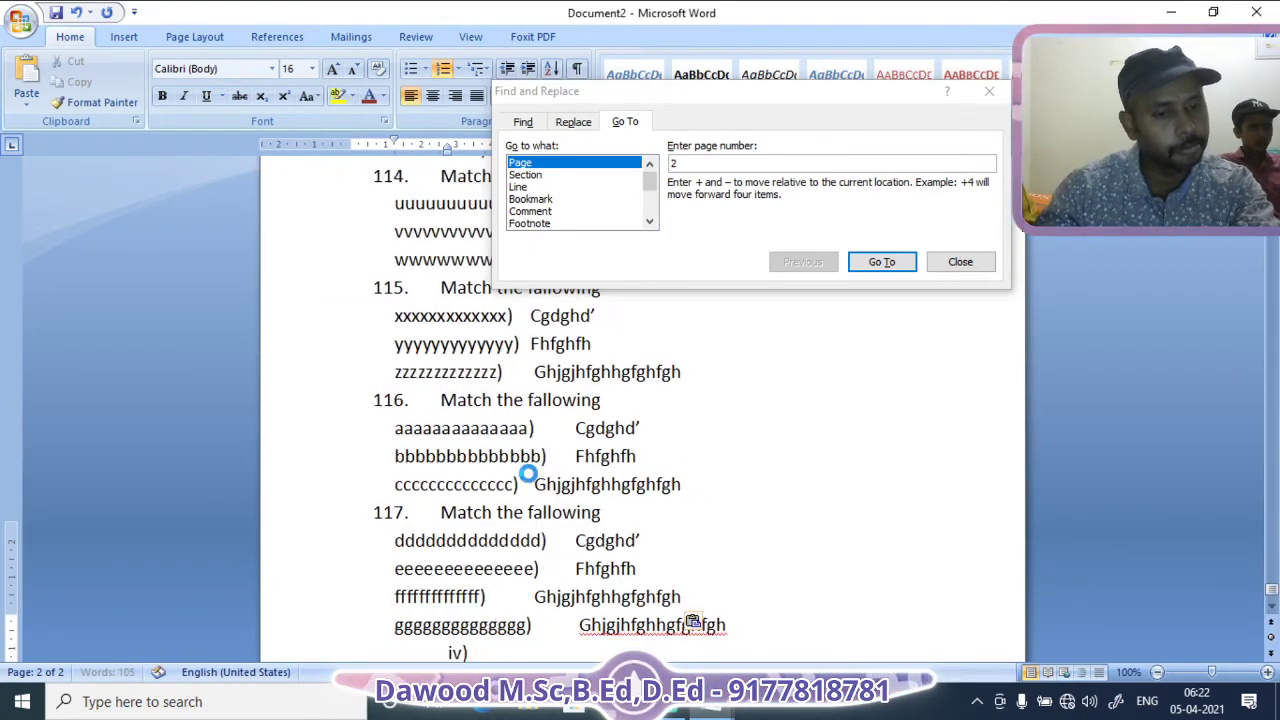
pyautogui.hotkey('ctrl', 'v')
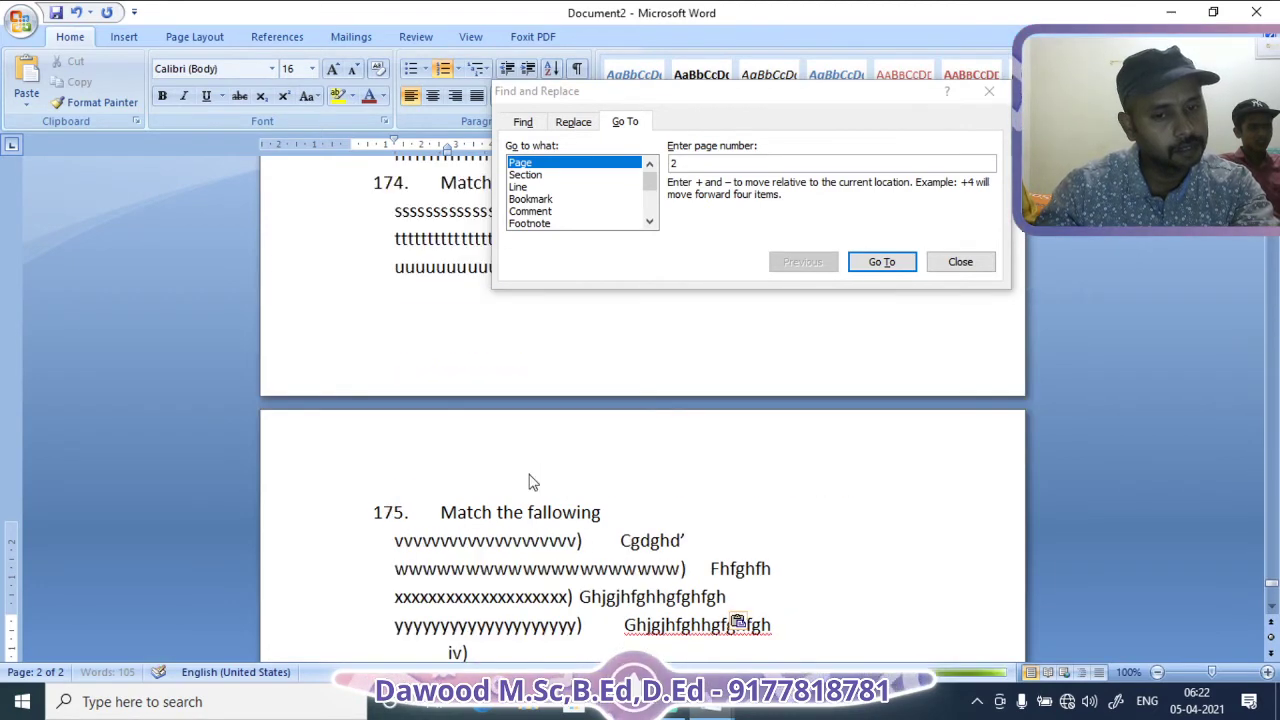
pyautogui.hotkey('ctrl', 'v')
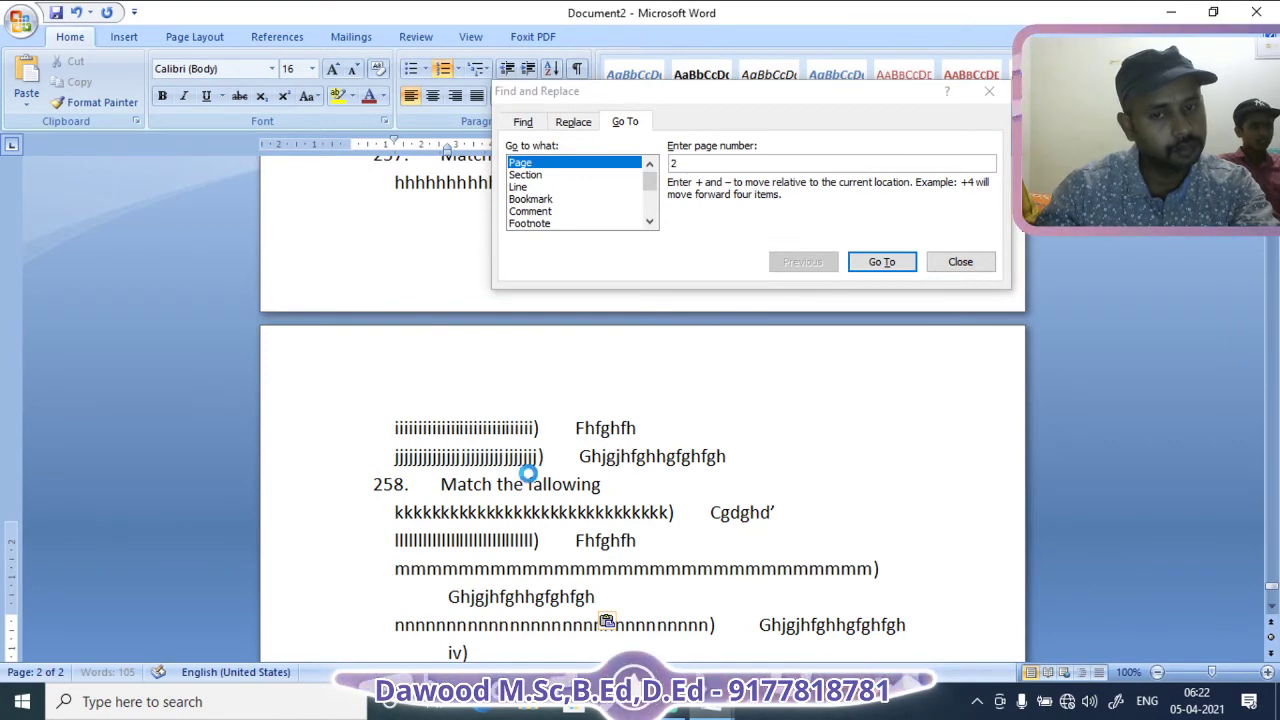
# Look over the pasted question blocks and close the Find and Replace dialog.
pyautogui.scroll(20, 645, 501)
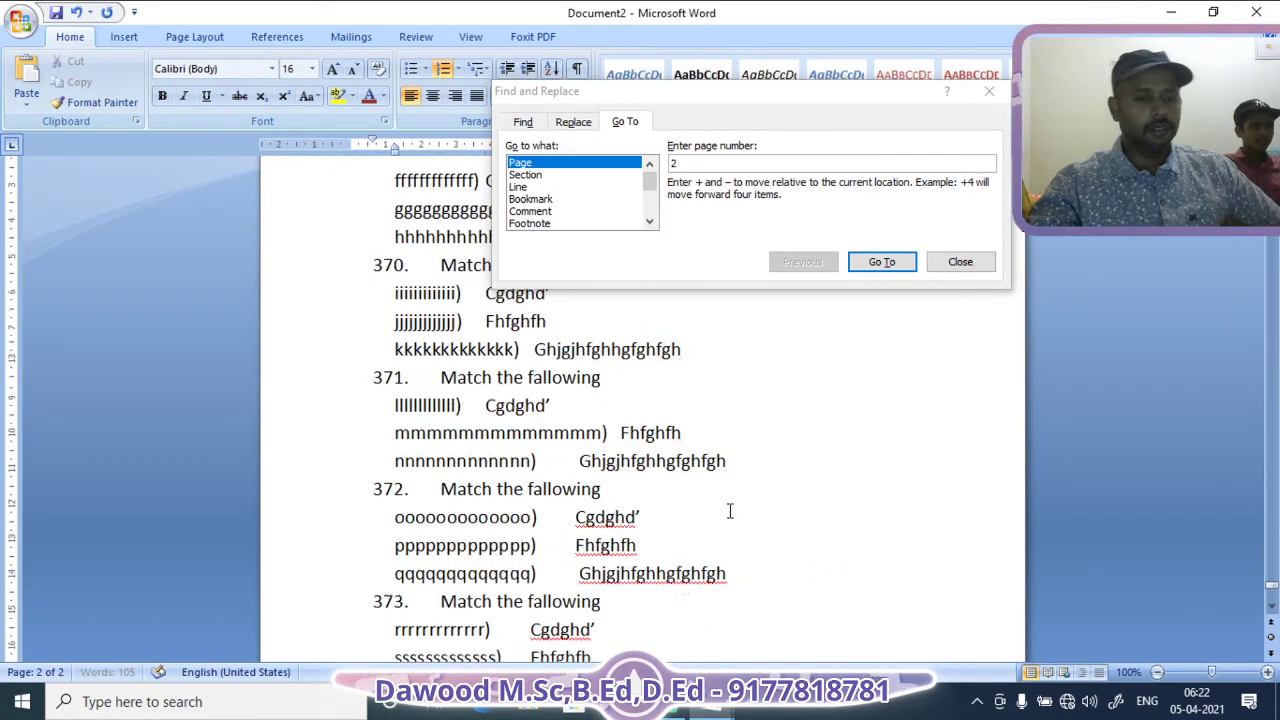
pyautogui.scroll(1, 728, 511)
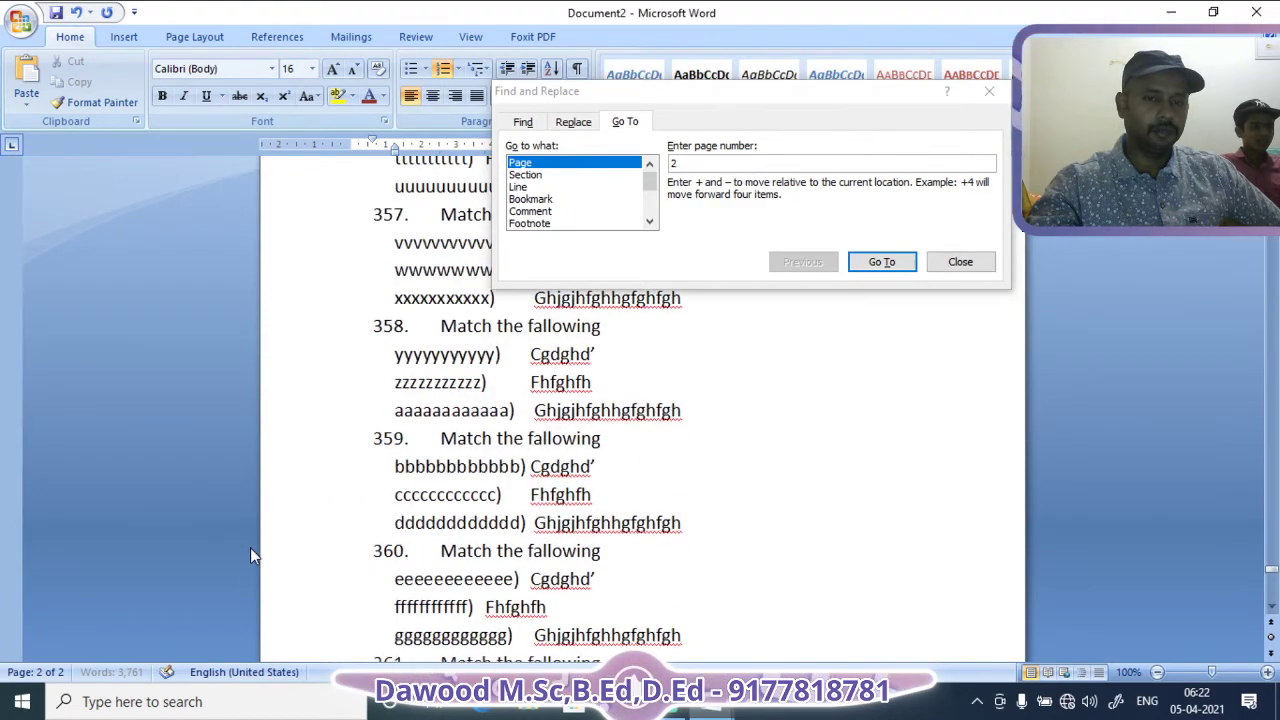
pyautogui.click(250, 547)
pyautogui.click(960, 261)
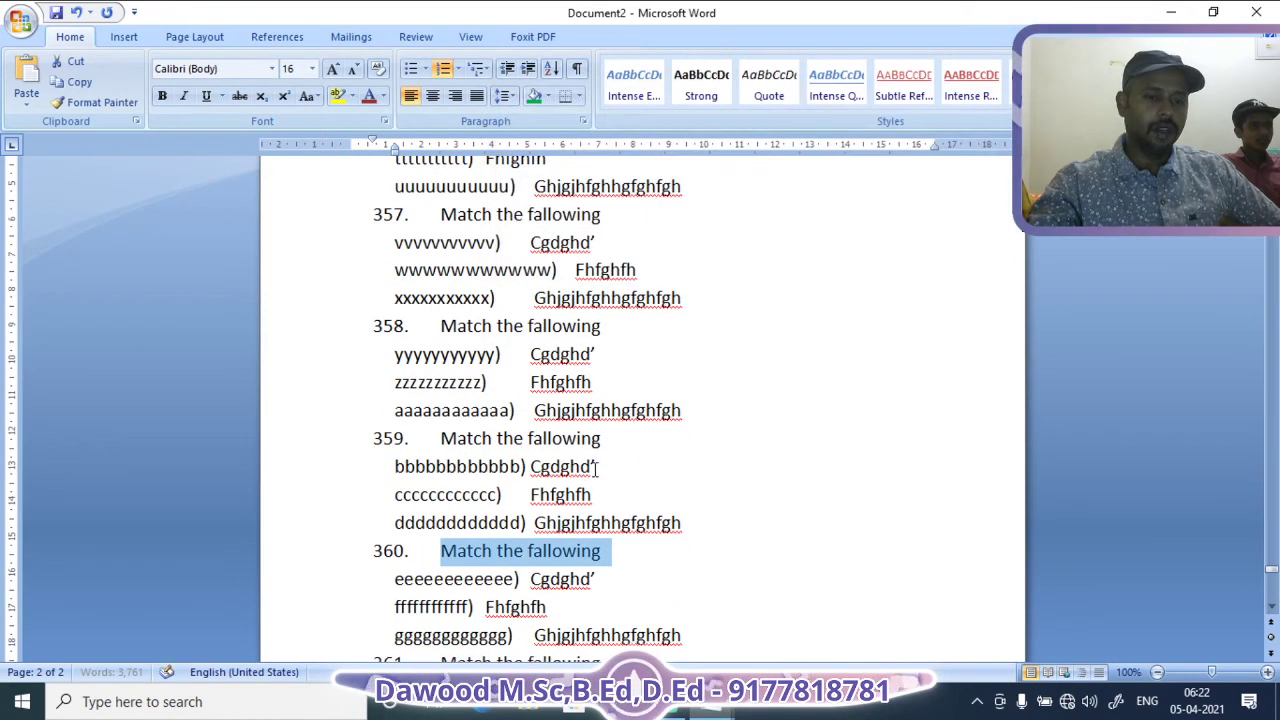
# Jump to the end of the document and place the cursor after the last lettered item of question 375.
pyautogui.scroll(-18, 597, 467)
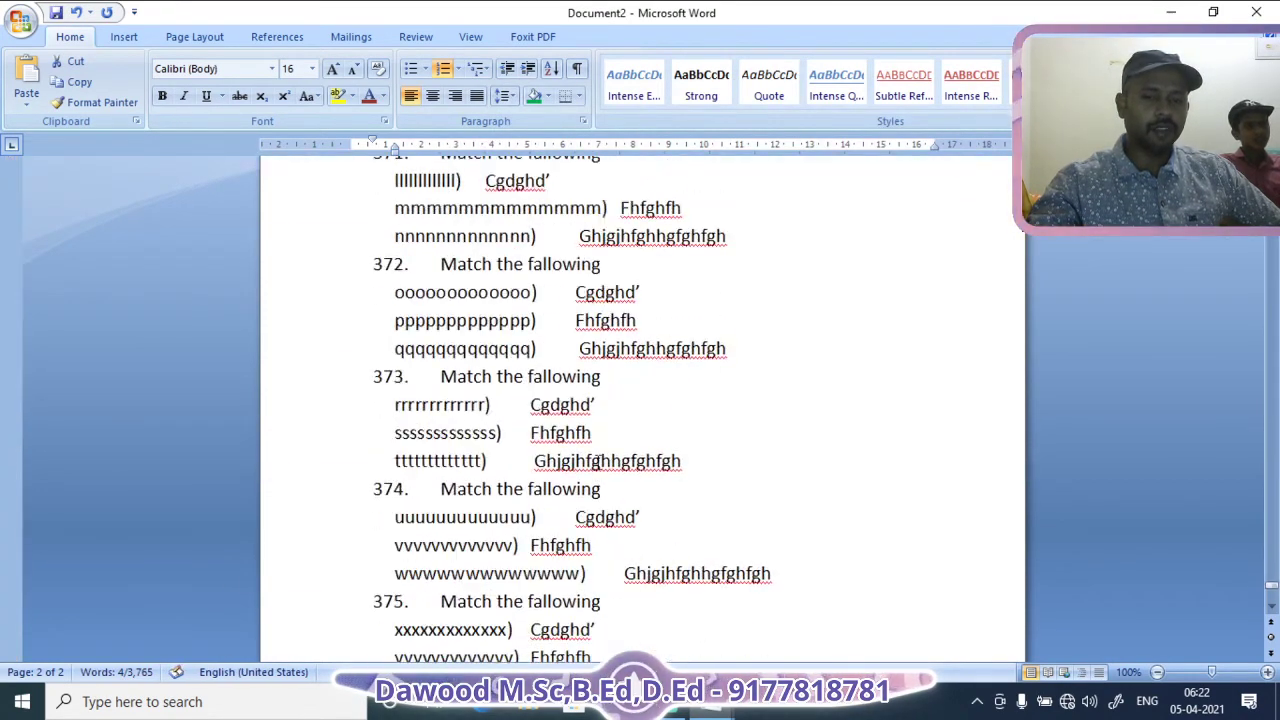
pyautogui.hotkey('ctrl', 'End')
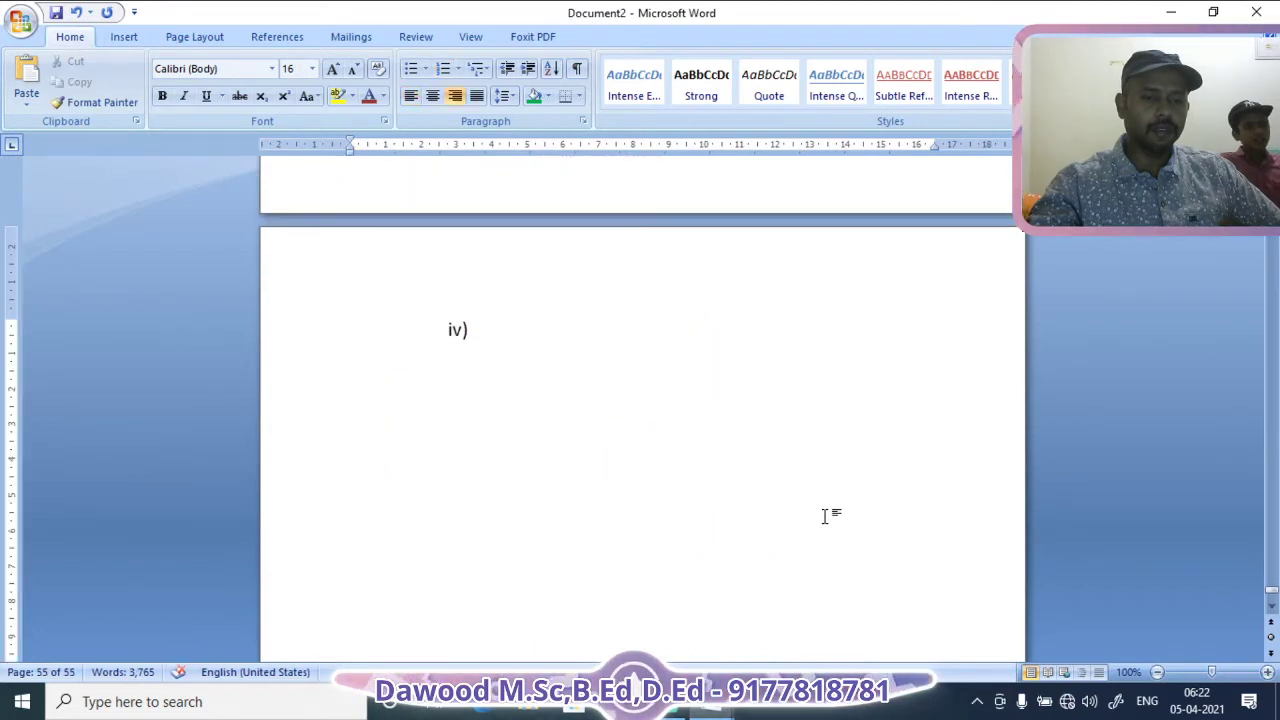
pyautogui.scroll(4, 825, 515)
pyautogui.scroll(-1, 825, 515)
pyautogui.scroll(2, 825, 515)
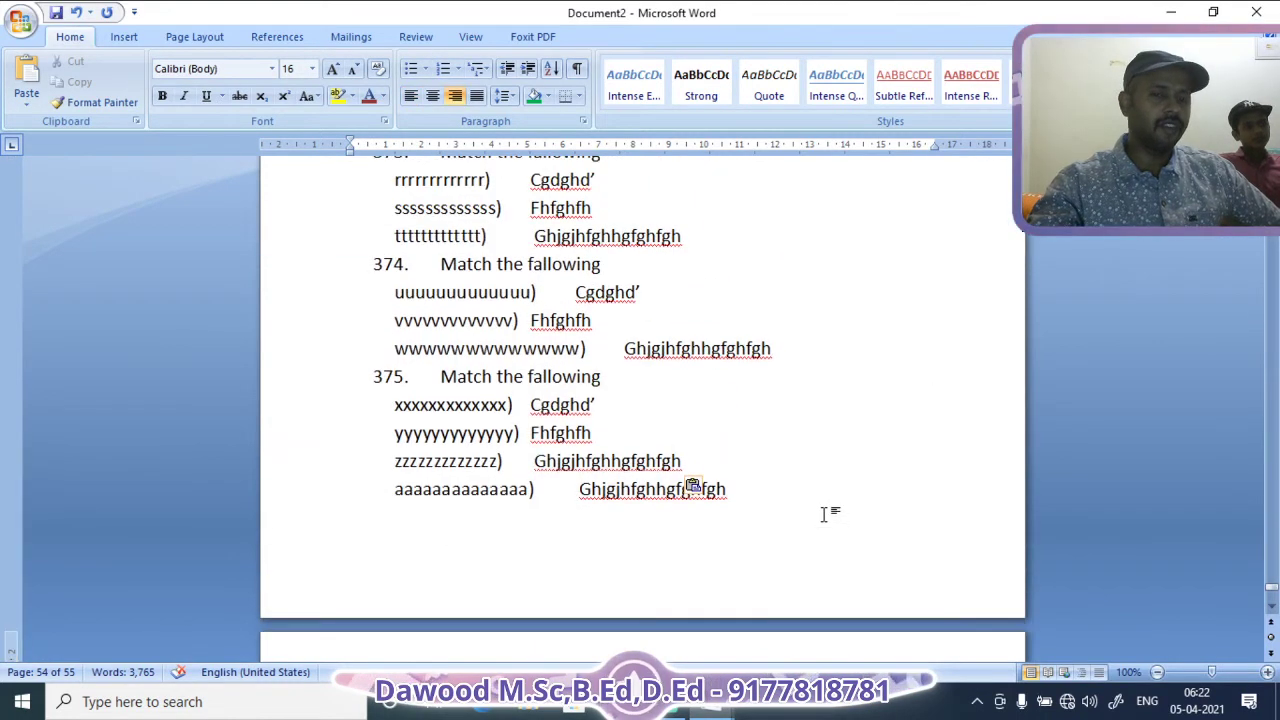
pyautogui.click(840, 474)
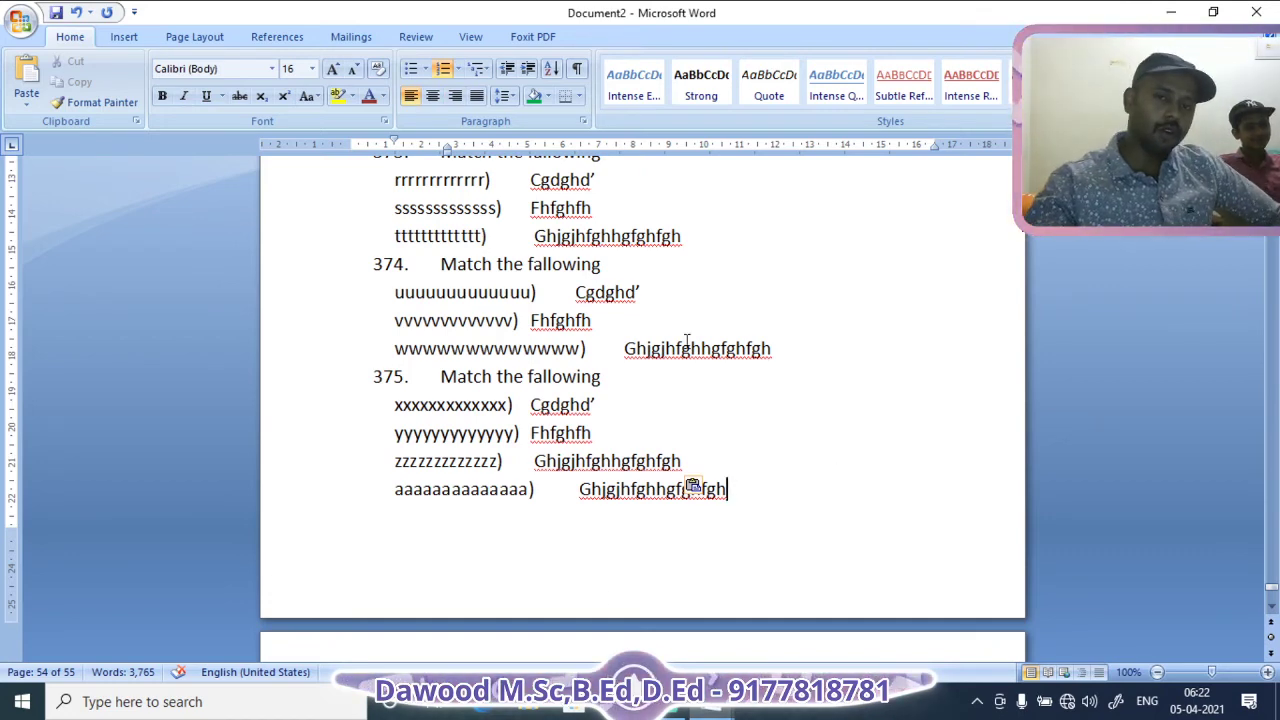
pyautogui.scroll(3, 691, 443)
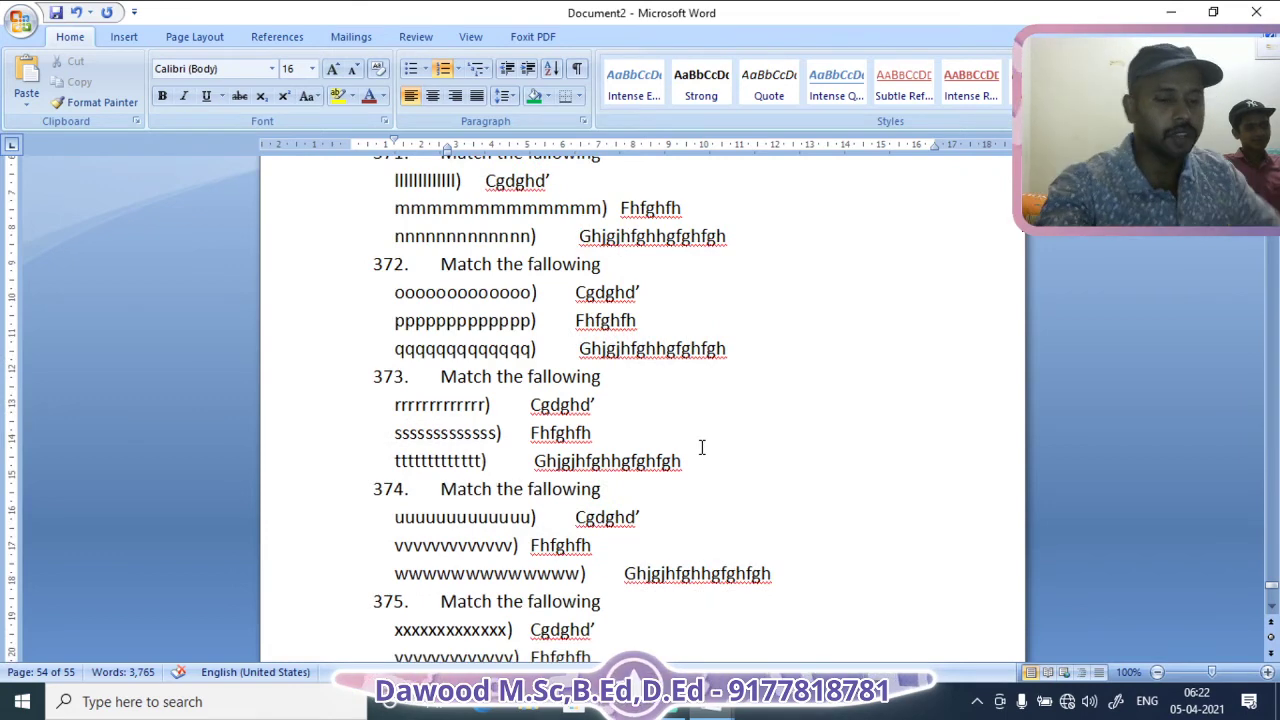
pyautogui.hotkey('ctrl', 'f')
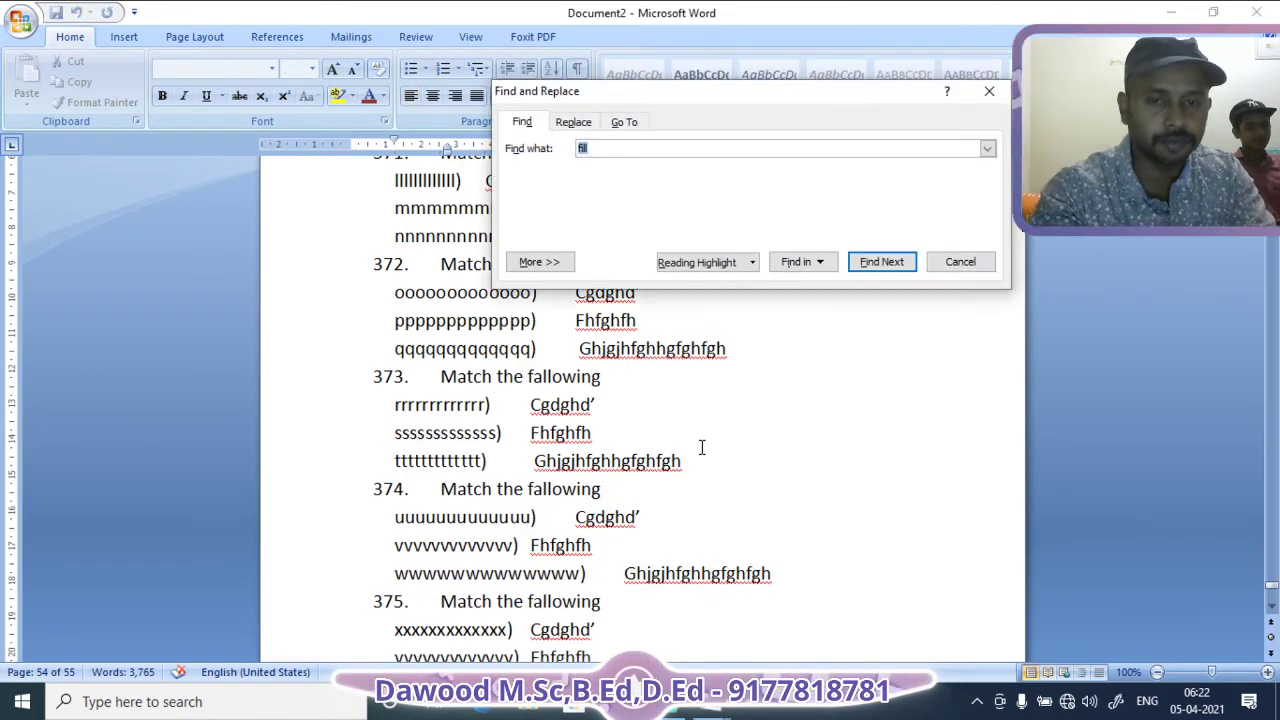
pyautogui.press('BackSpace')
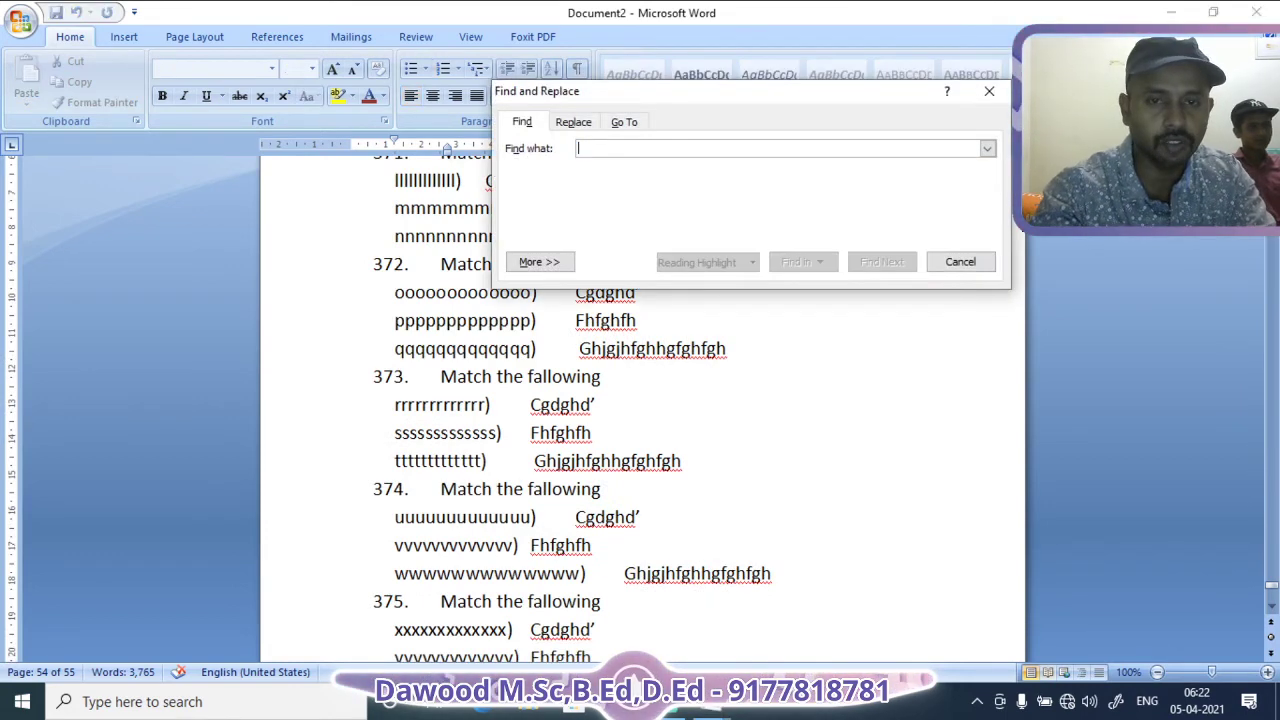
pyautogui.click(1001, 94)
# Use Go To to jump to page 10 of the document.
pyautogui.hotkey('ctrl', 'g')
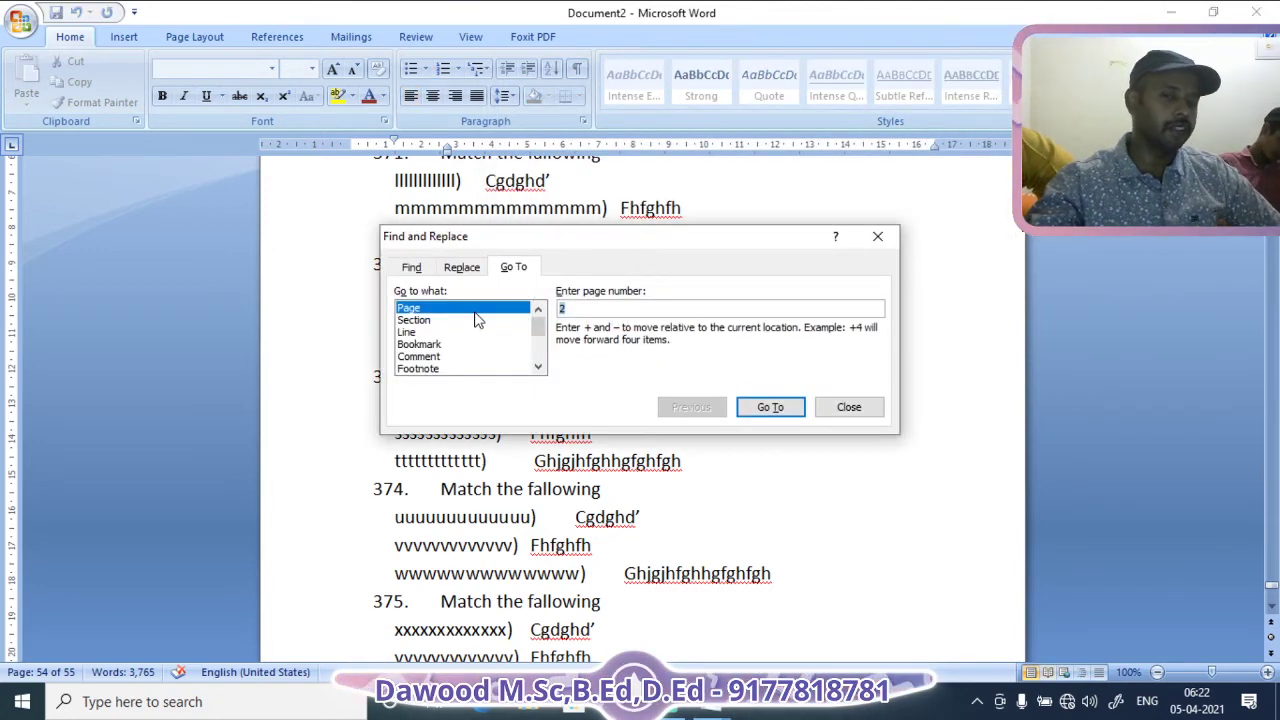
pyautogui.press('BackSpace')
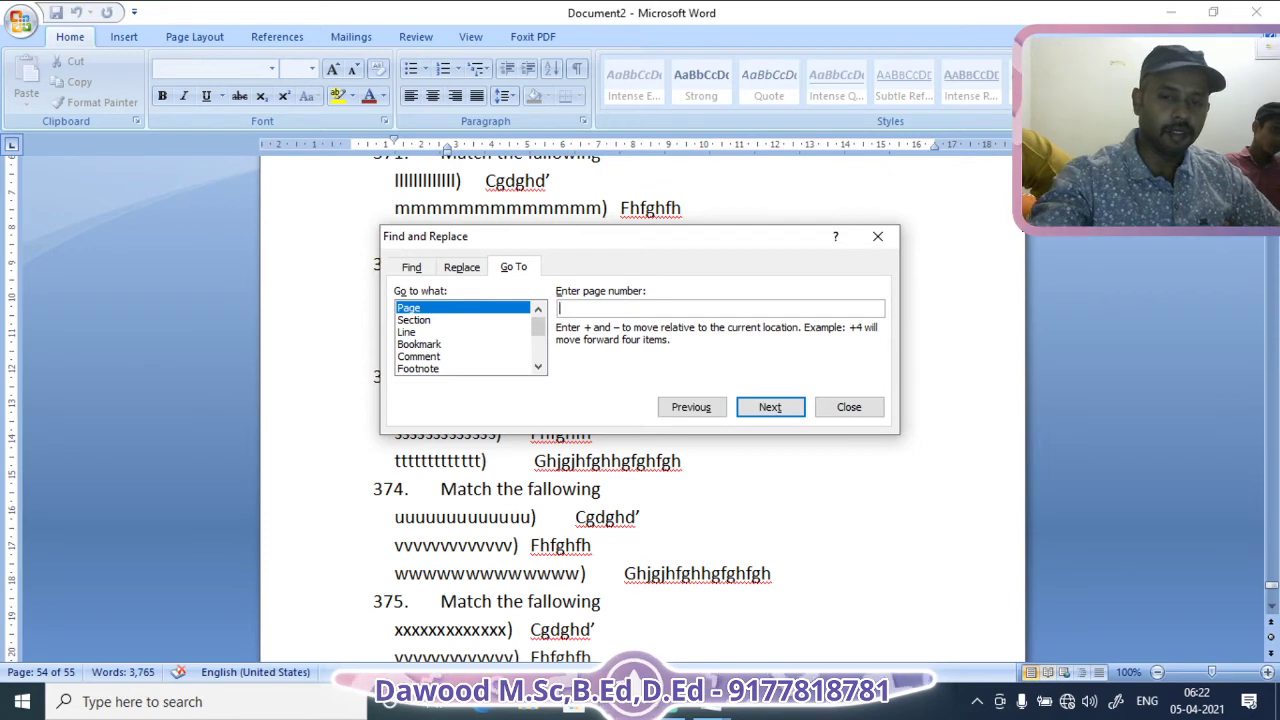
pyautogui.write('10')
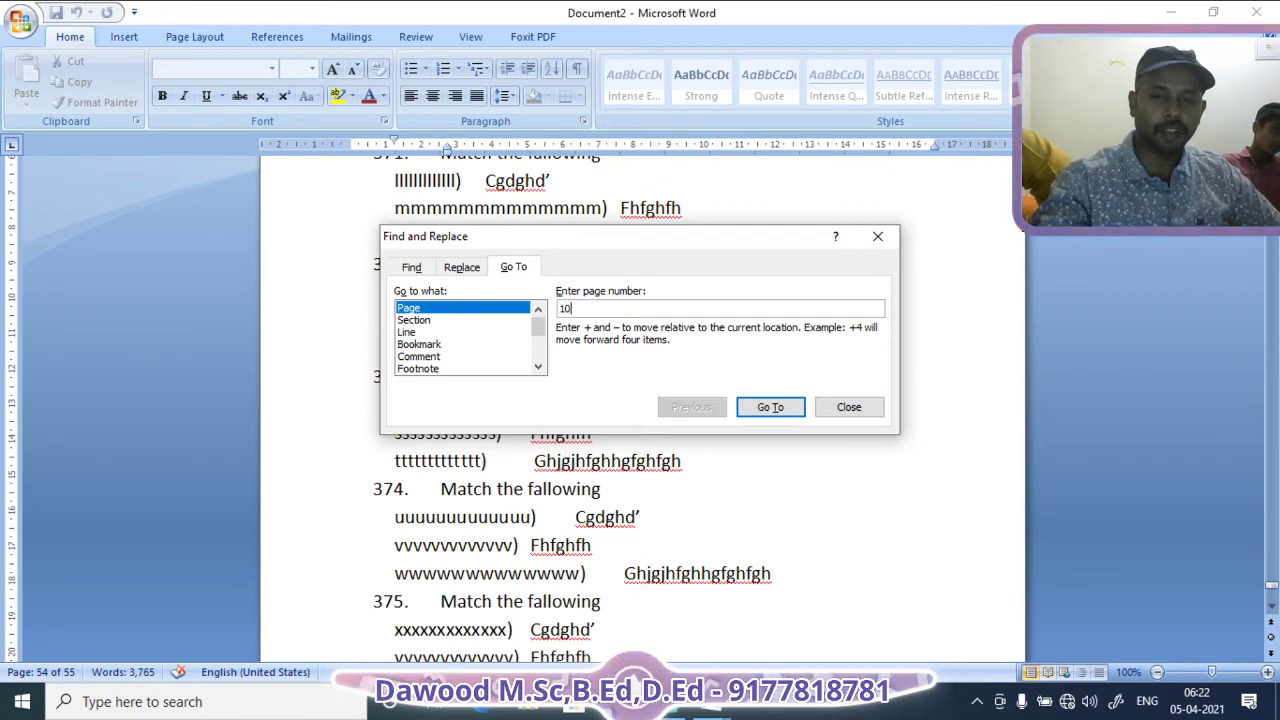
pyautogui.click(770, 407)
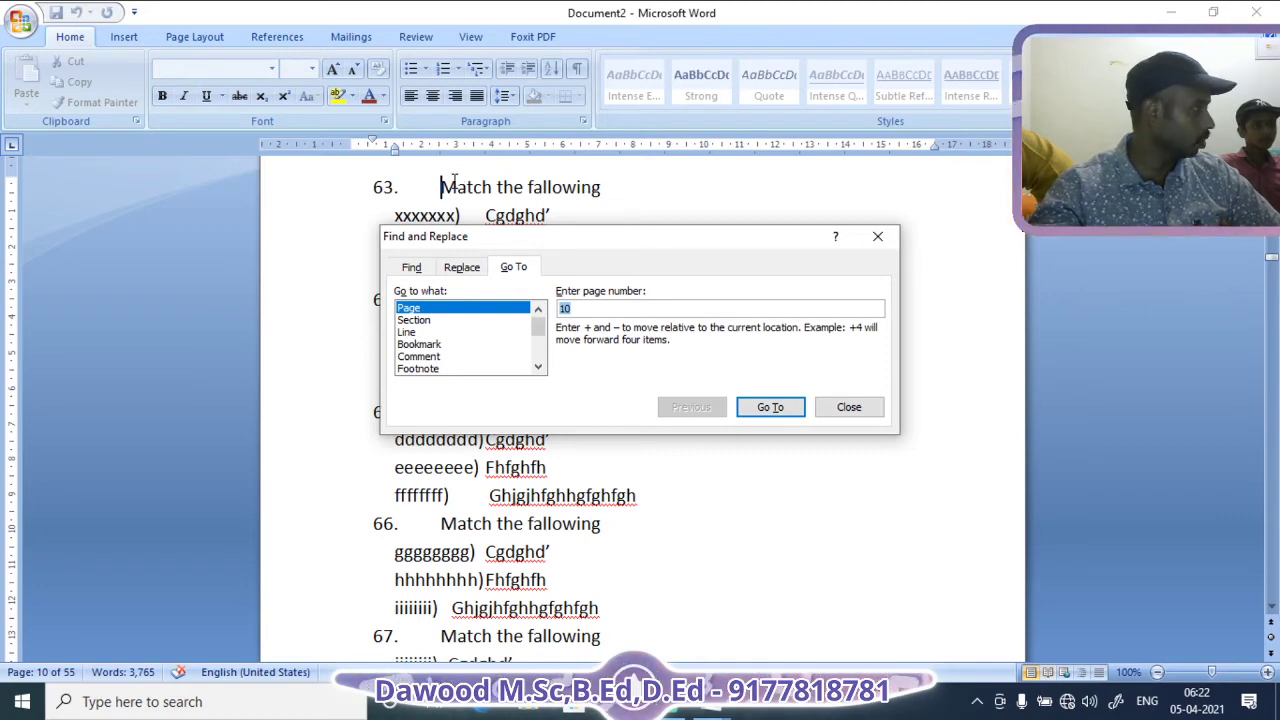
# Go to section number 4 and look over the questions around the place reached.
pyautogui.click(420, 321)
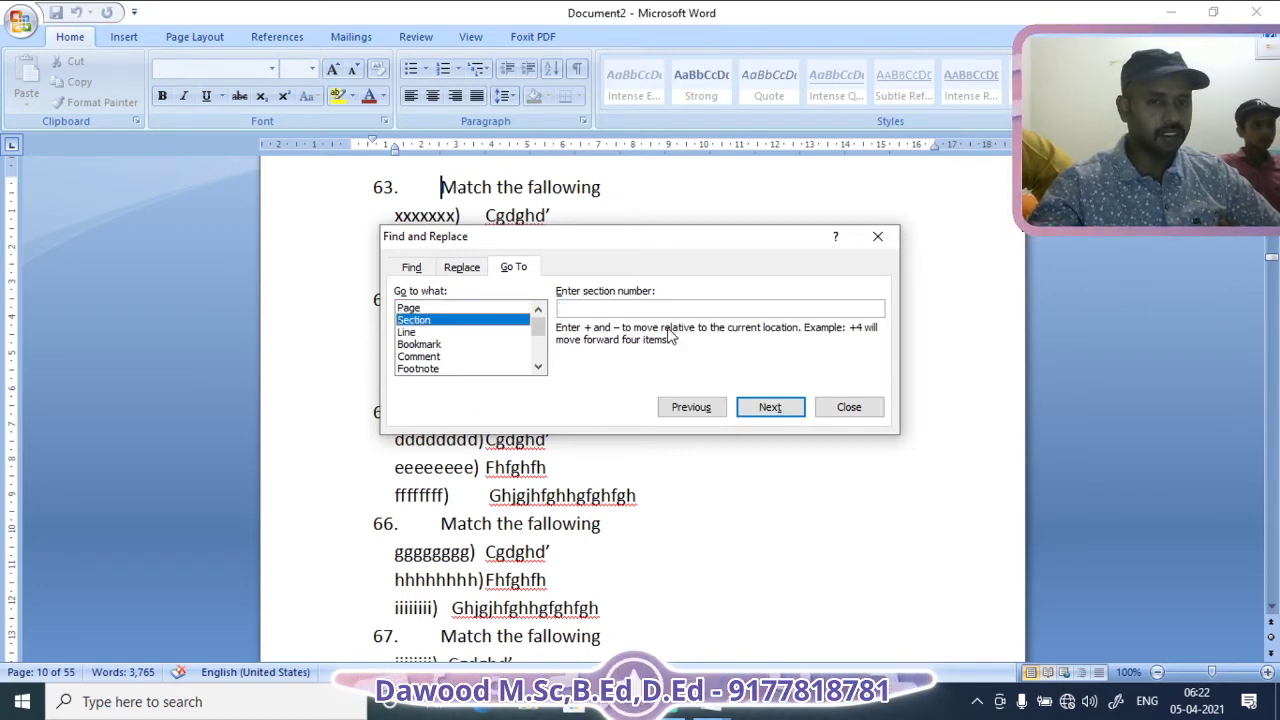
pyautogui.click(629, 313)
pyautogui.write('4')
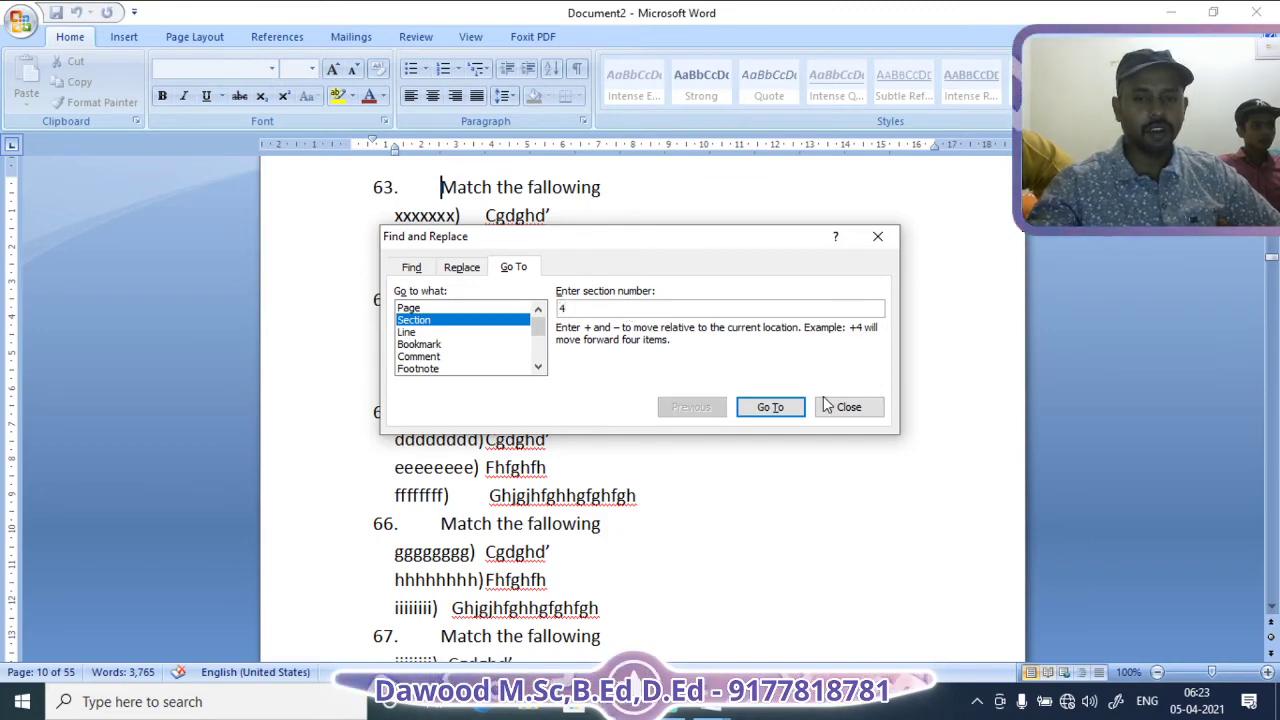
pyautogui.click(771, 408)
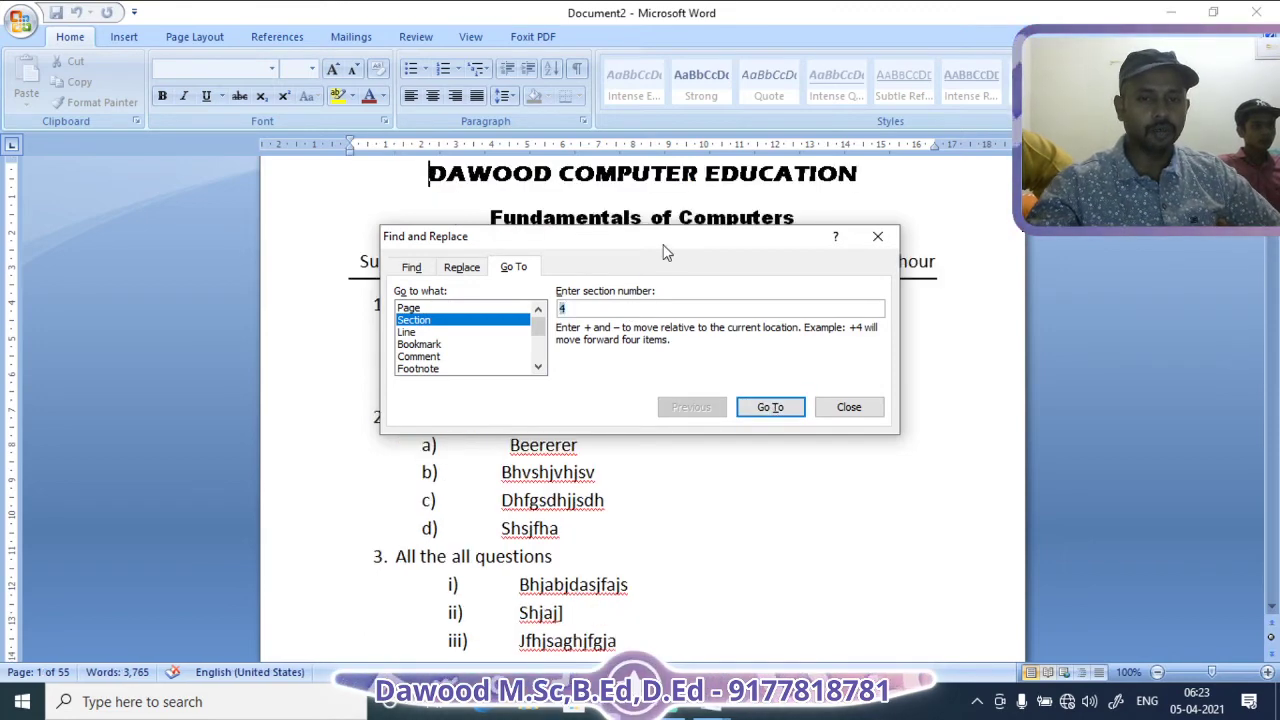
pyautogui.moveTo(663, 240); pyautogui.dragTo(1096, 202)
pyautogui.scroll(-5, 810, 588)
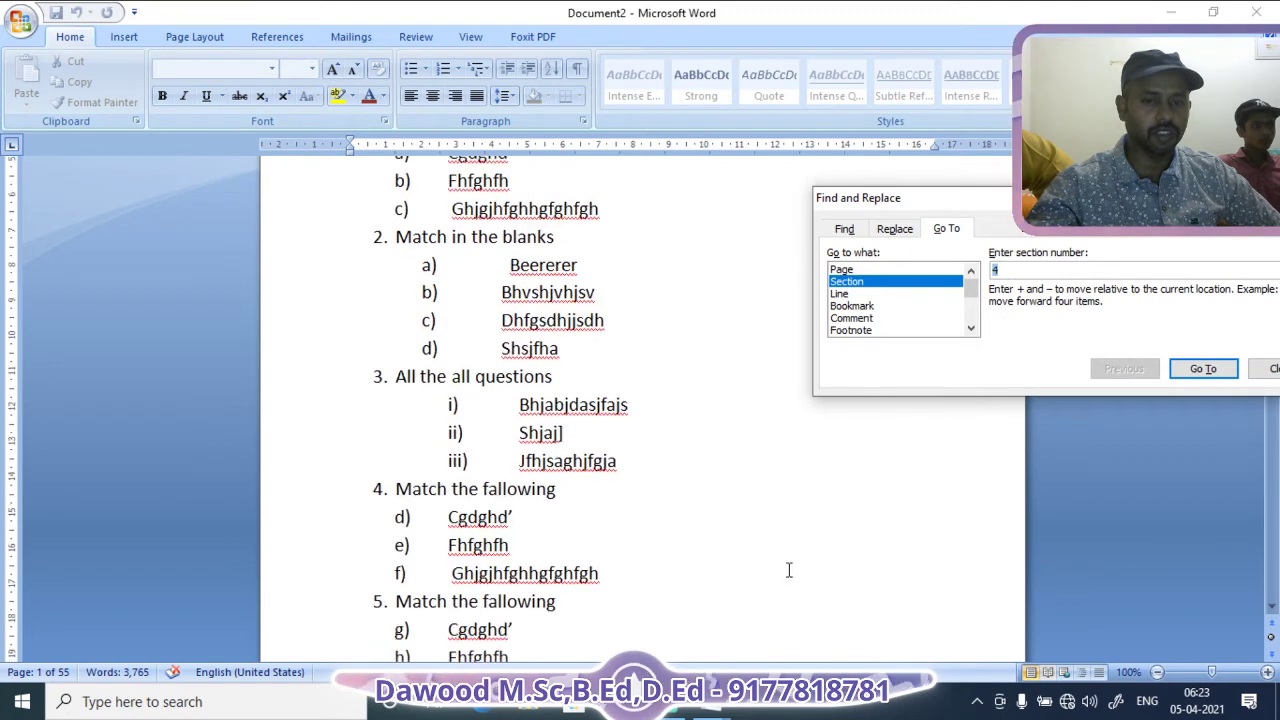
pyautogui.scroll(4, 795, 566)
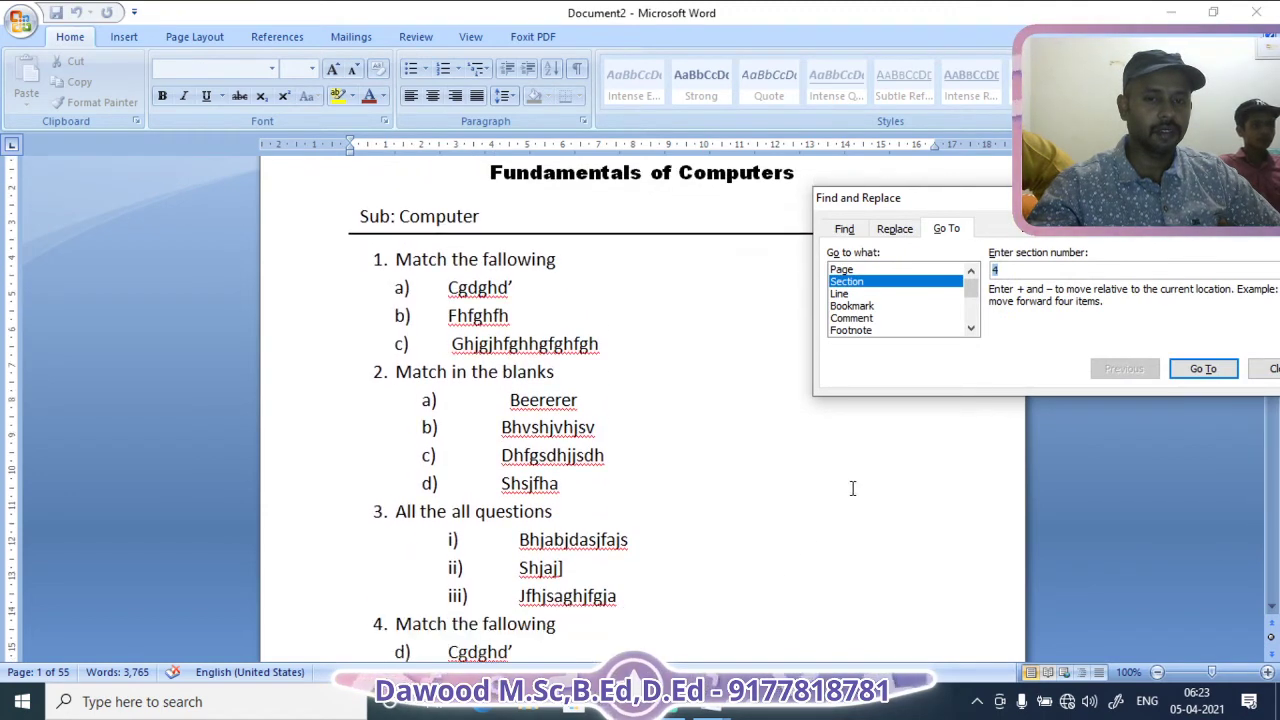
pyautogui.click(1003, 465)
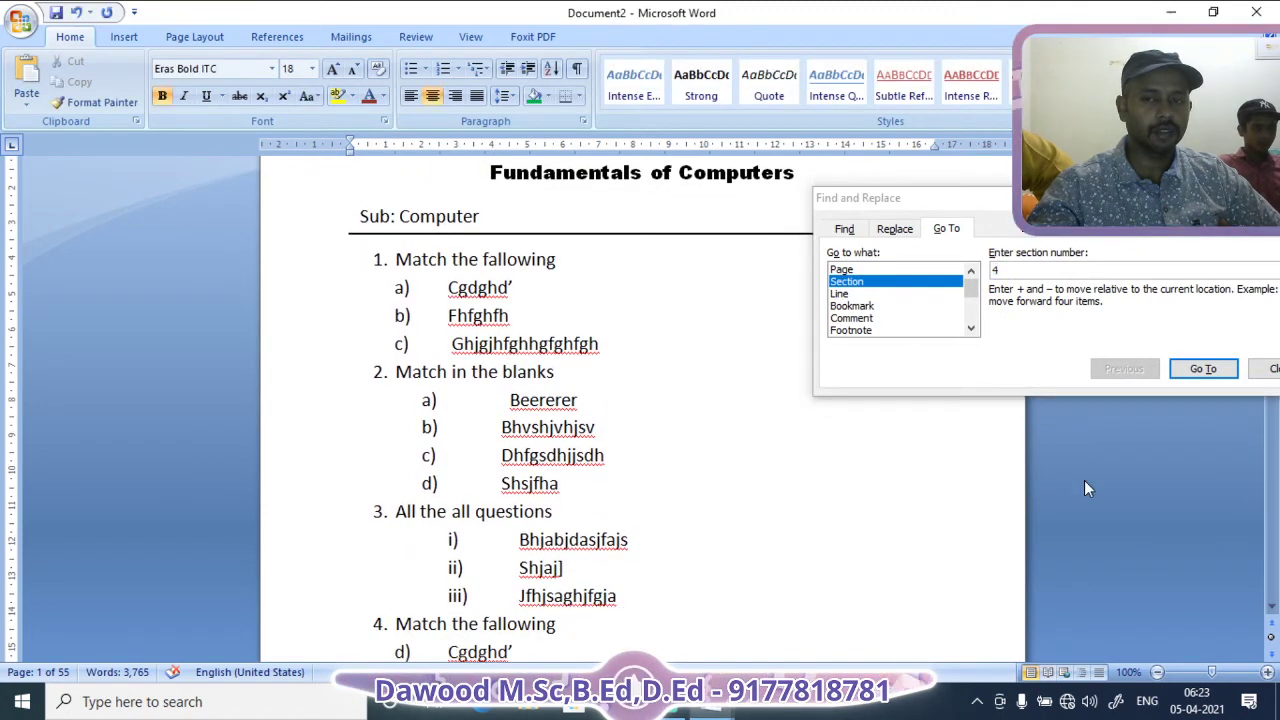
pyautogui.scroll(-3, 748, 504)
pyautogui.scroll(2, 748, 504)
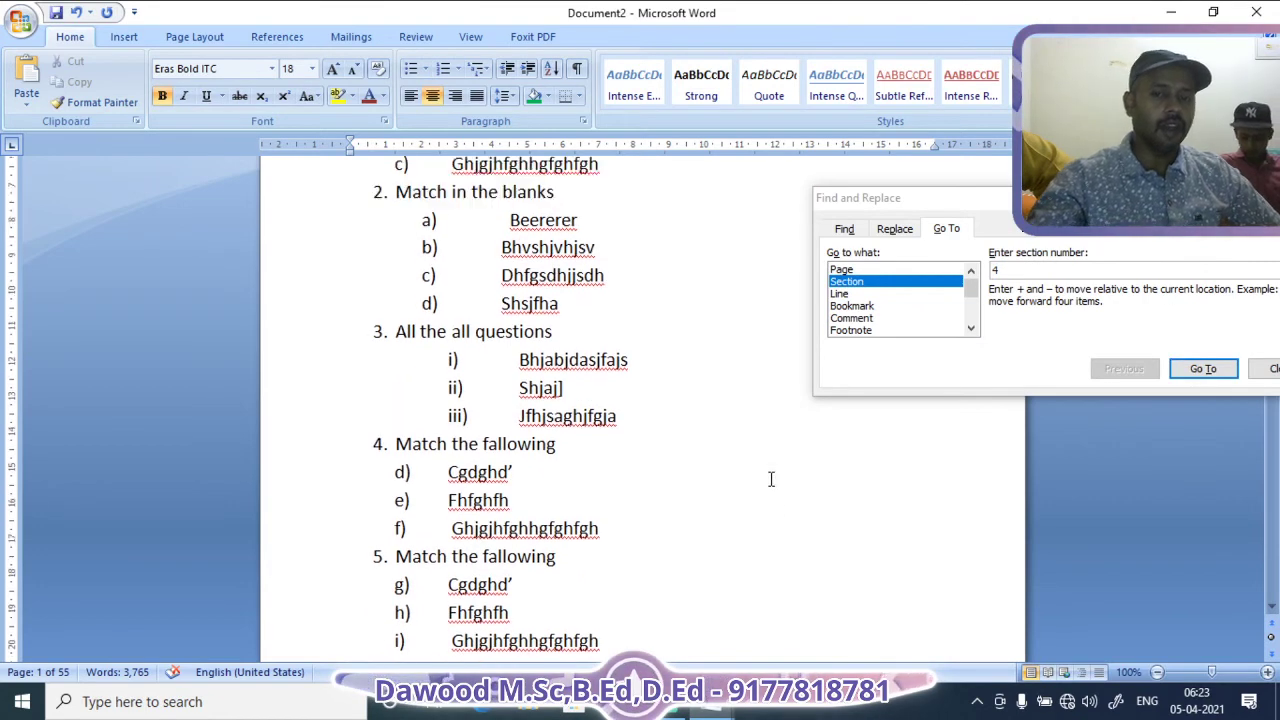
# Go to line number 103 and move the dialog clear of the text.
pyautogui.click(836, 294)
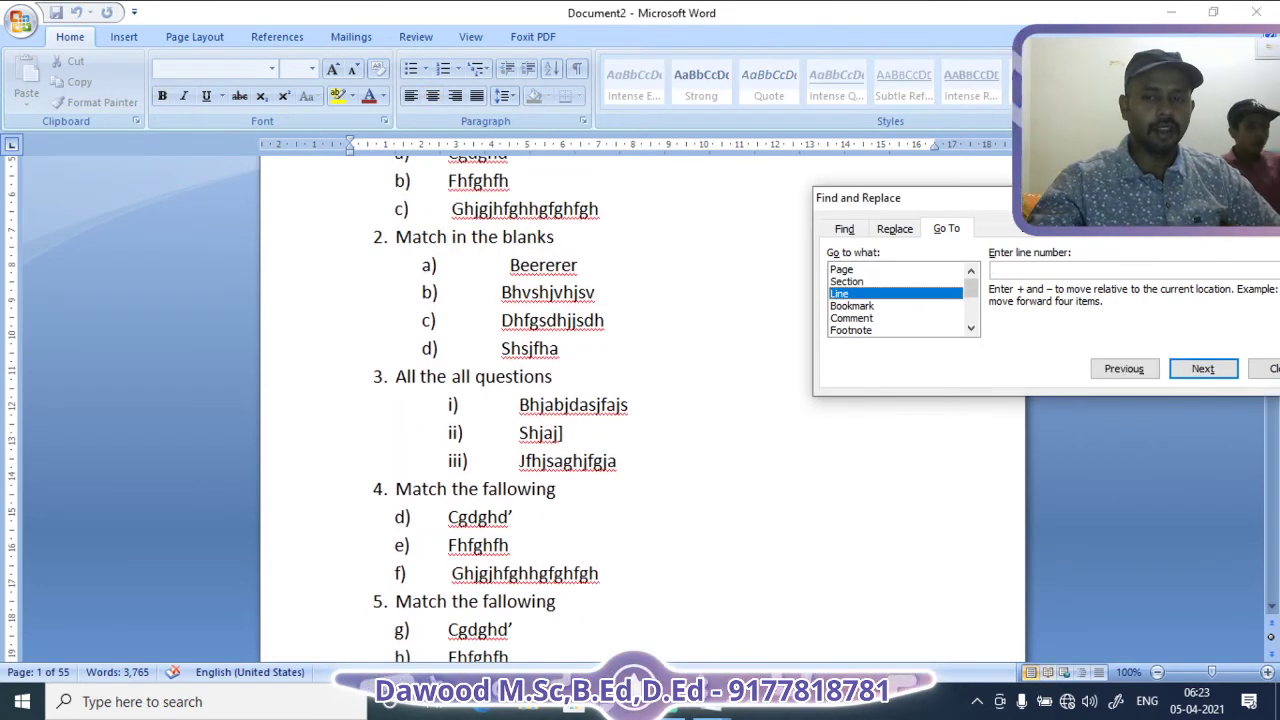
pyautogui.moveTo(950, 197); pyautogui.dragTo(546, 179)
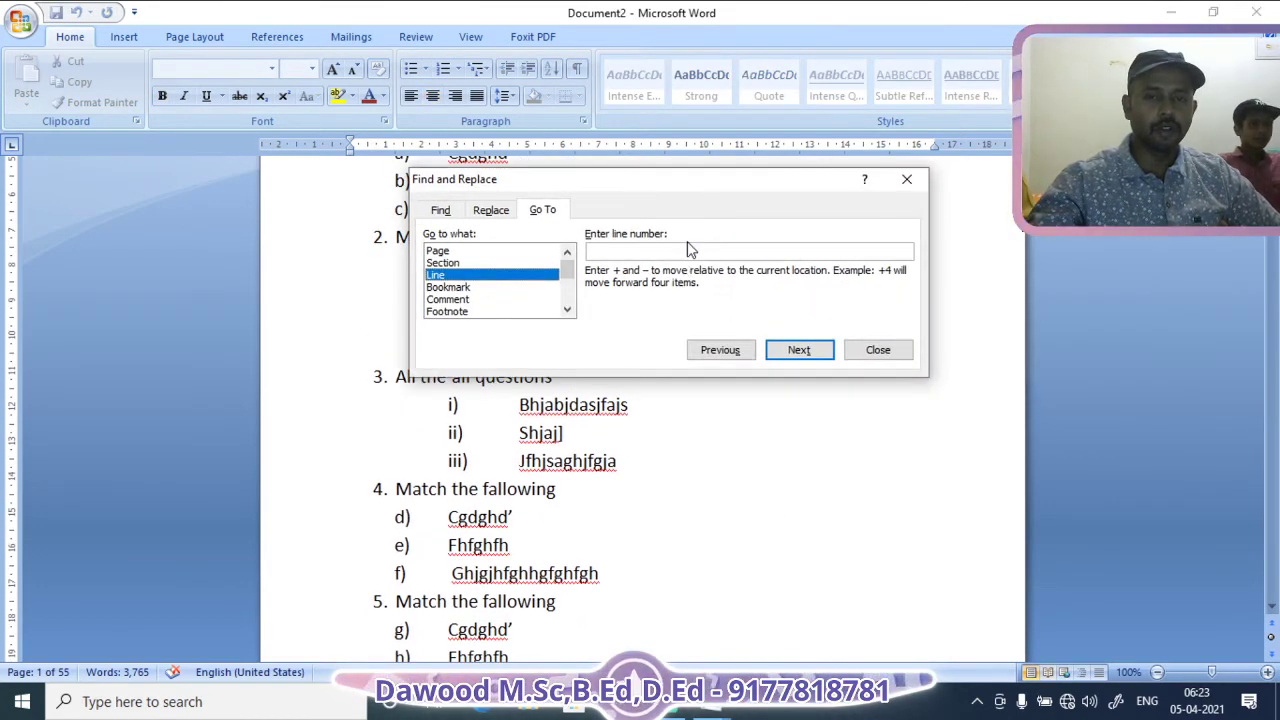
pyautogui.click(697, 253)
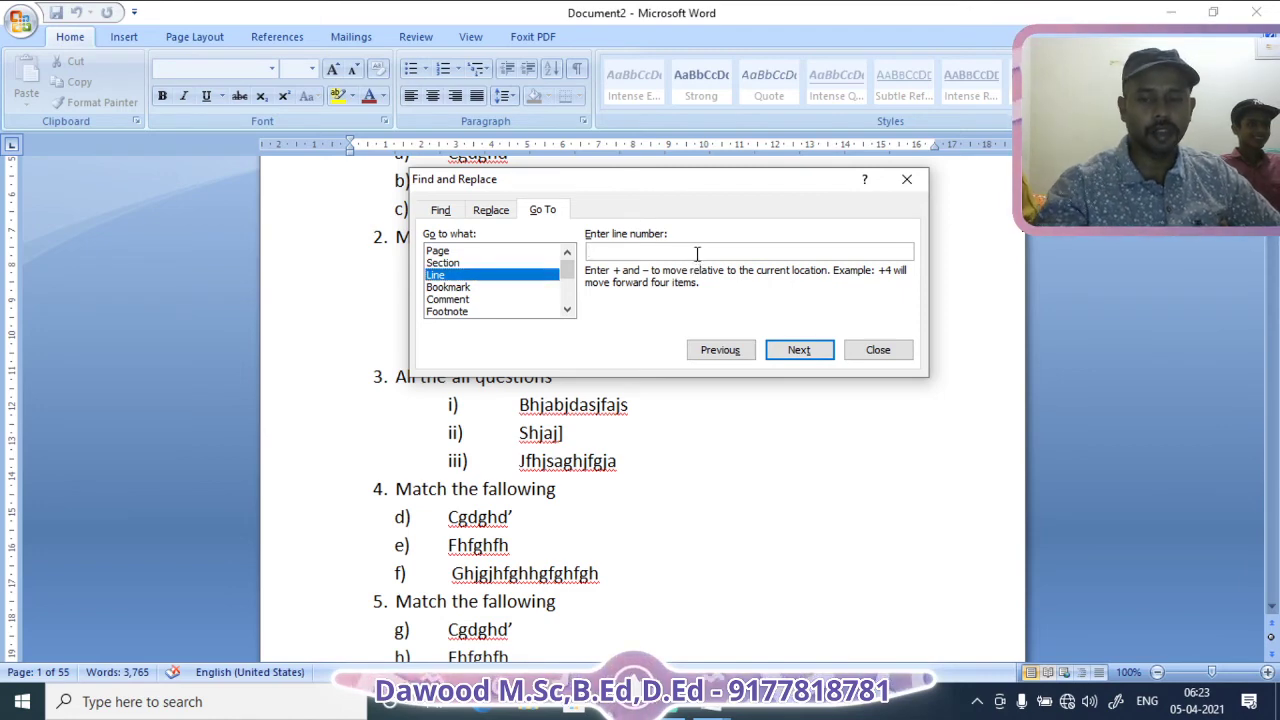
pyautogui.write('103')
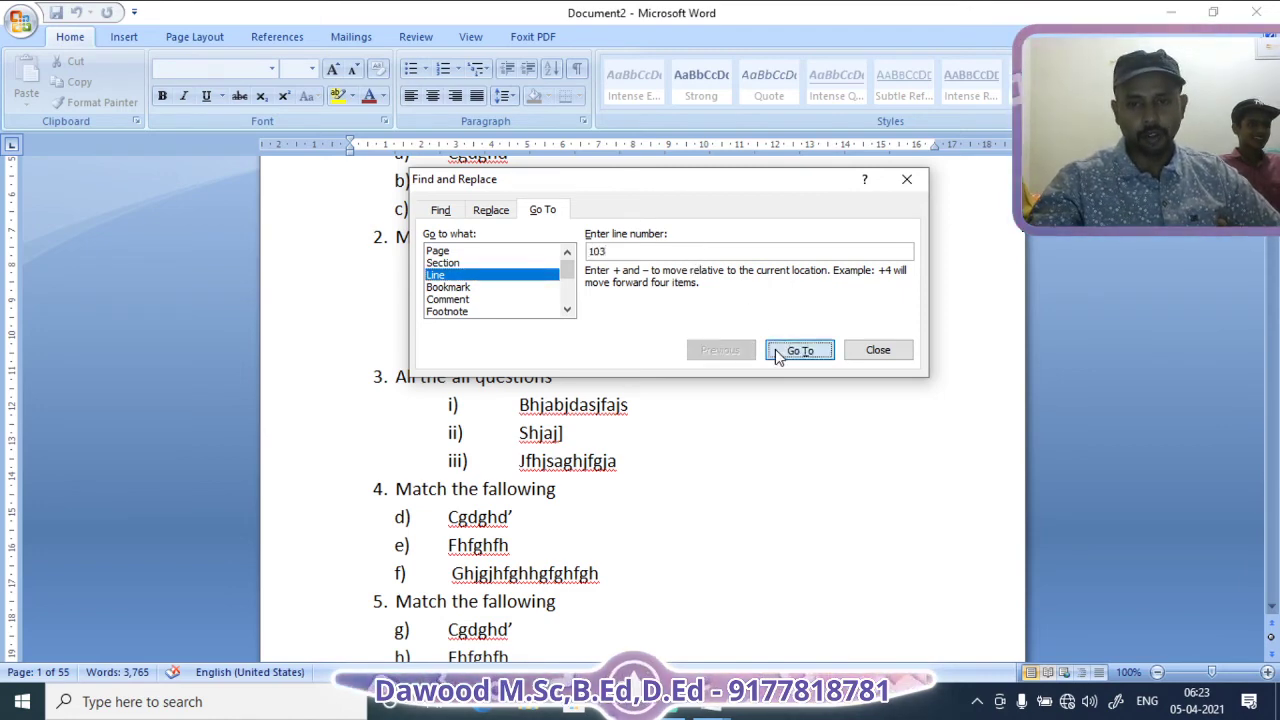
pyautogui.click(799, 351)
pyautogui.moveTo(595, 191); pyautogui.dragTo(812, 222)
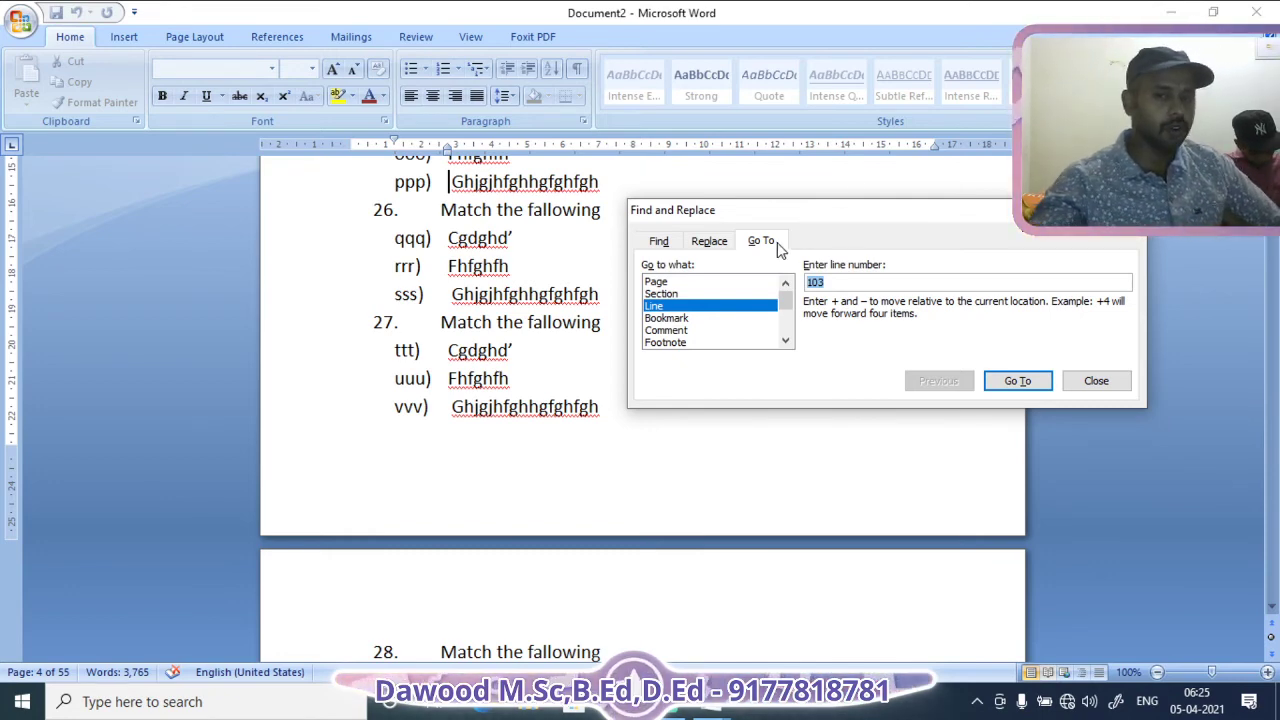
# Review the remaining Go To target types, from Bookmark through Heading, and close the Find and Replace dialog.
pyautogui.scroll(-1, 750, 328)
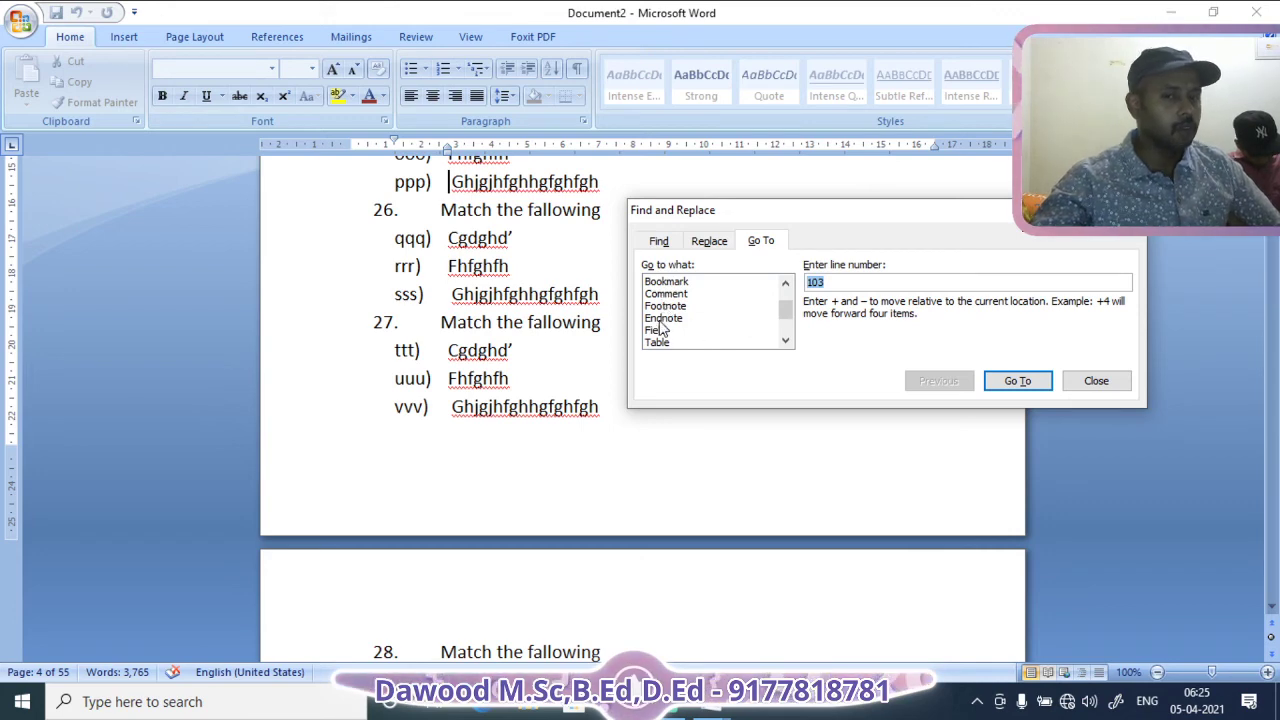
pyautogui.scroll(-1, 675, 340)
pyautogui.scroll(-1, 677, 345)
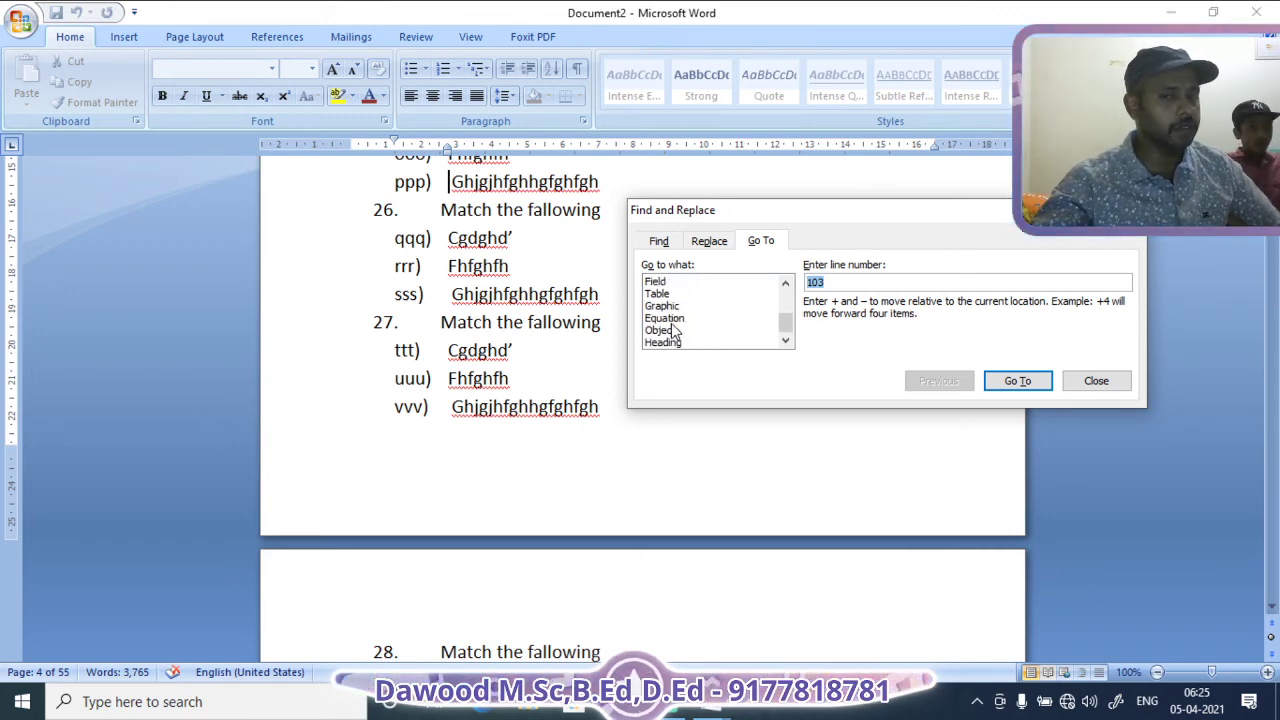
pyautogui.scroll(3, 678, 340)
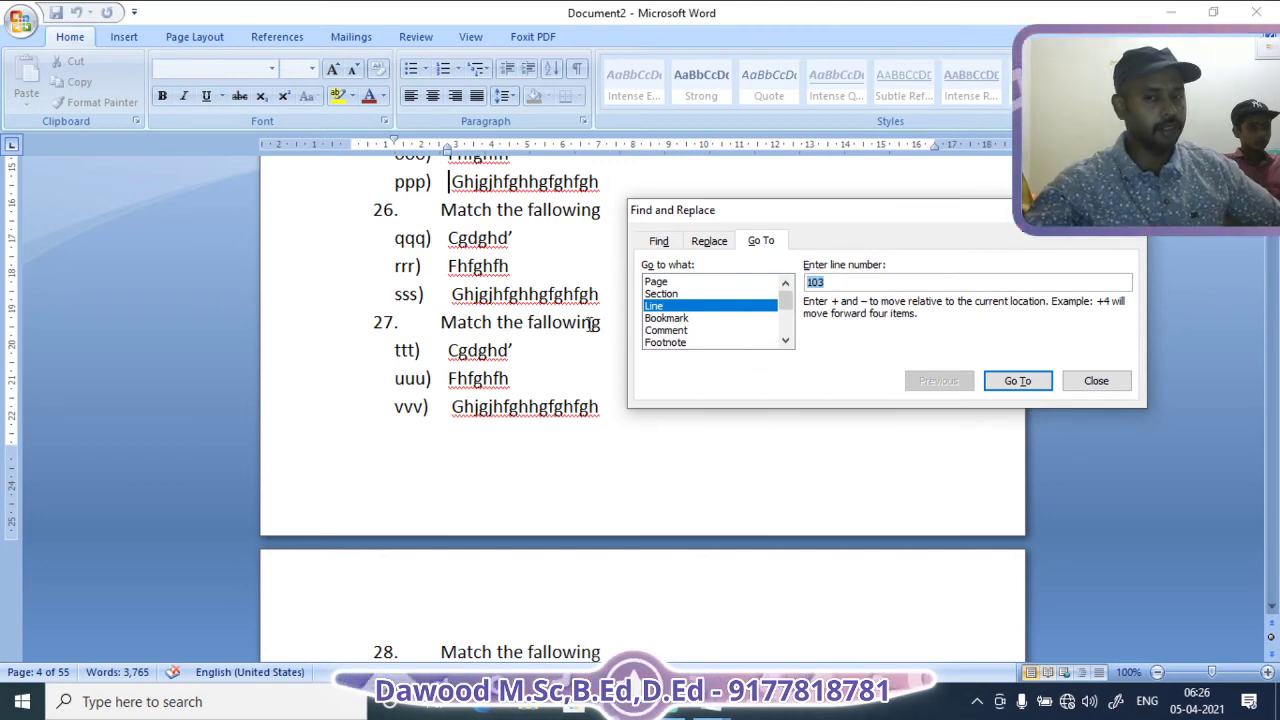
pyautogui.click(1064, 382)
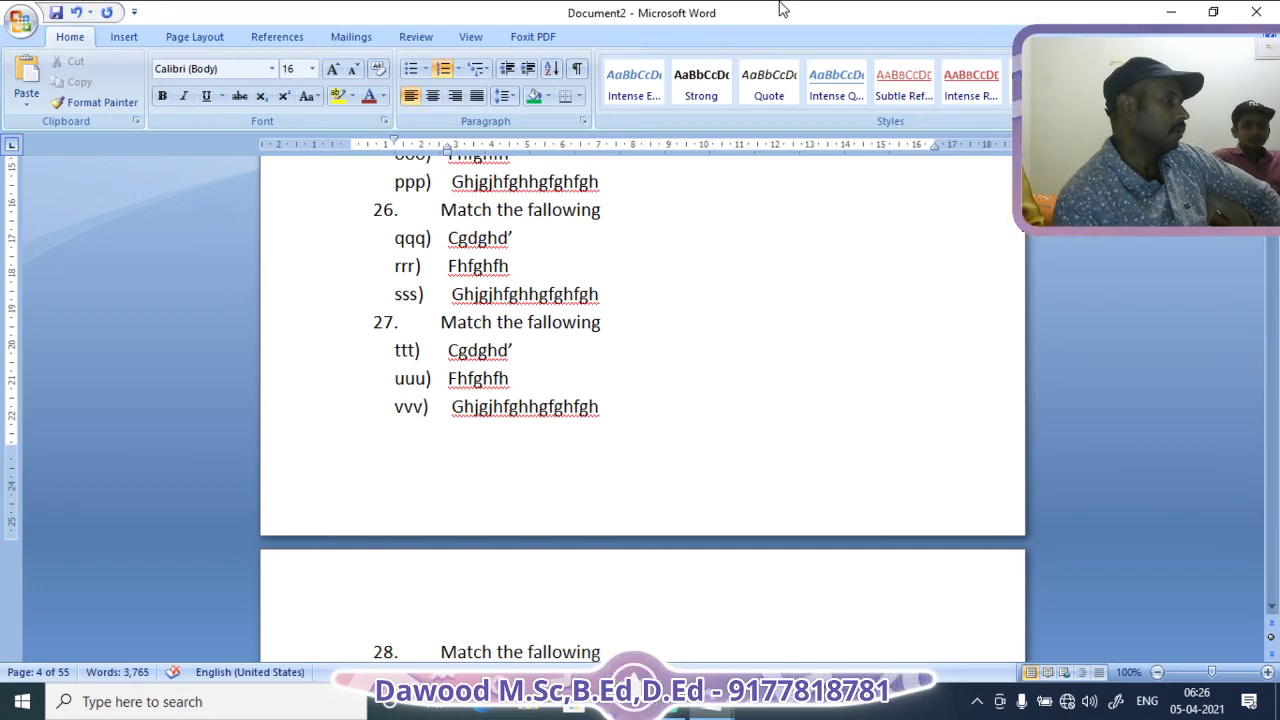
# Look back over the numbered questions from page 4 to the first page.
pyautogui.scroll(3, 862, 533)
pyautogui.scroll(8, 862, 535)
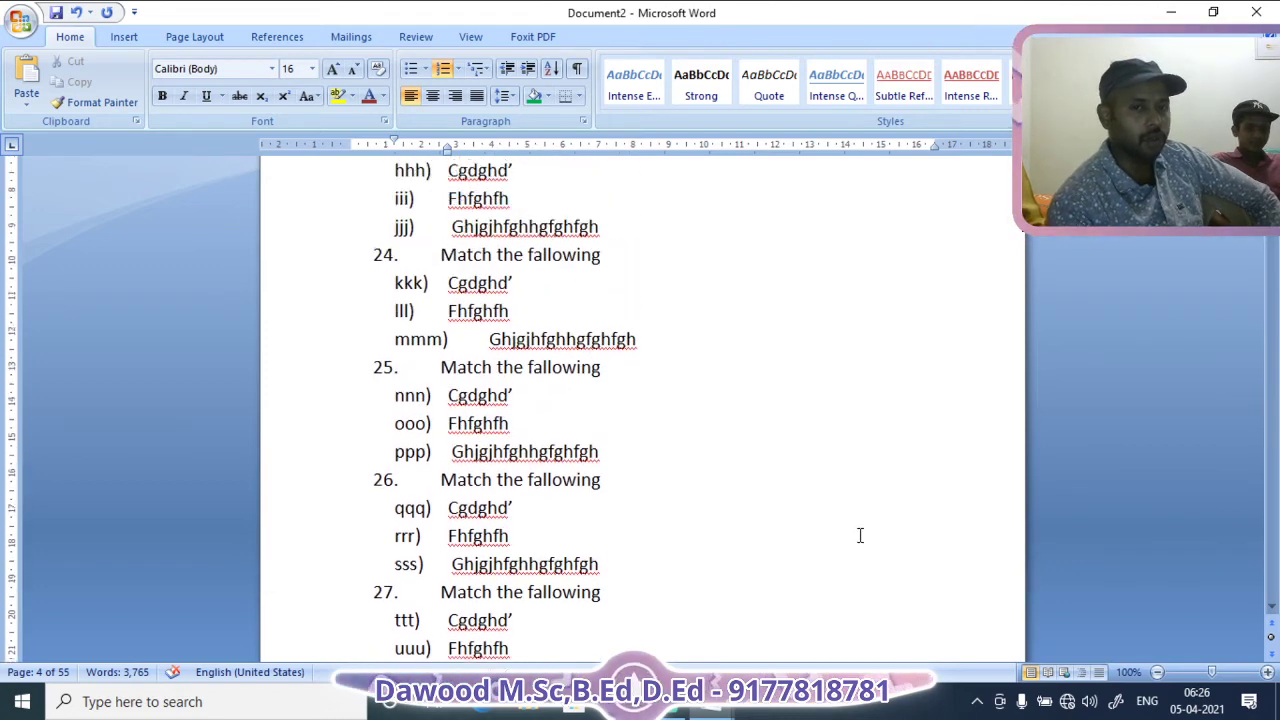
pyautogui.scroll(13, 858, 535)
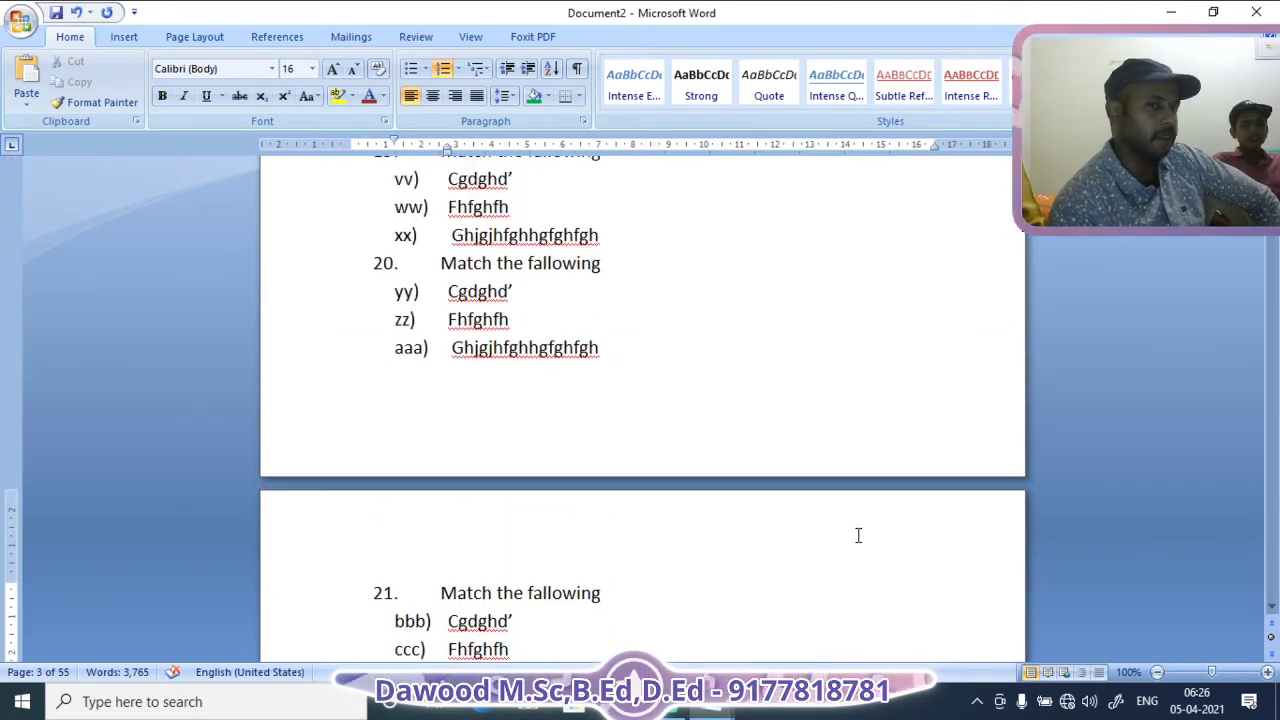
pyautogui.scroll(9, 858, 535)
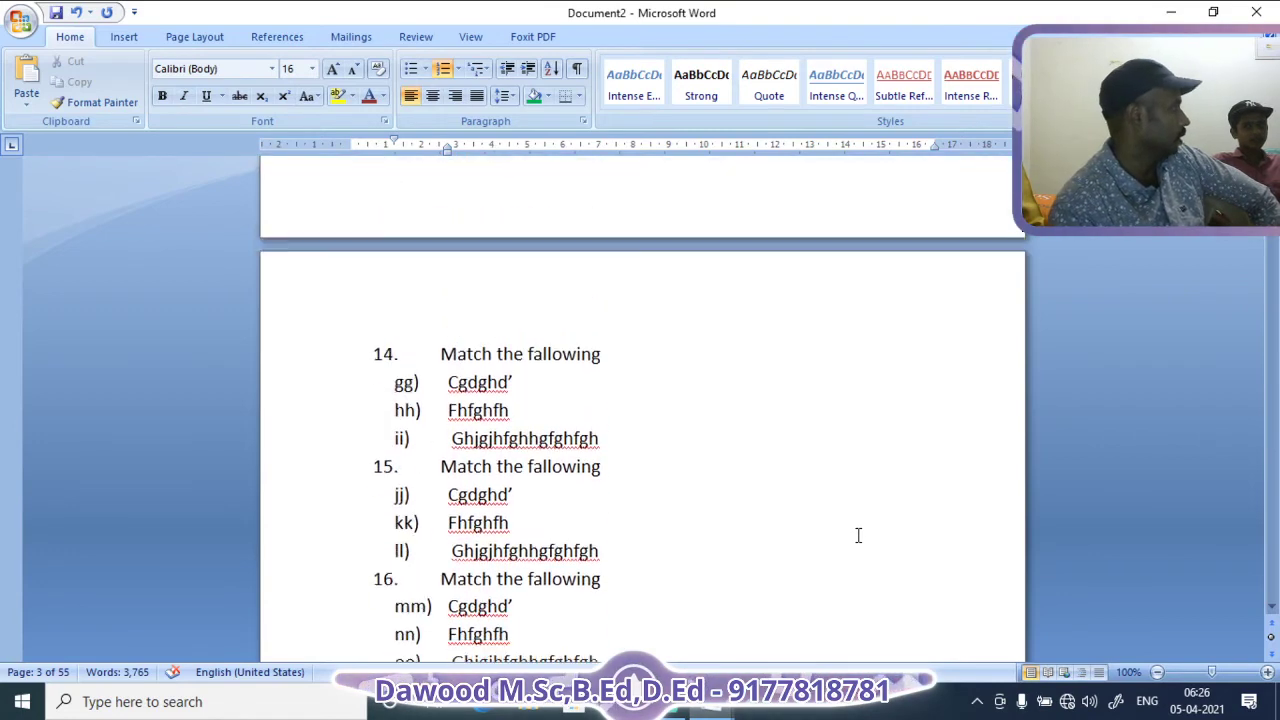
pyautogui.scroll(10, 858, 535)
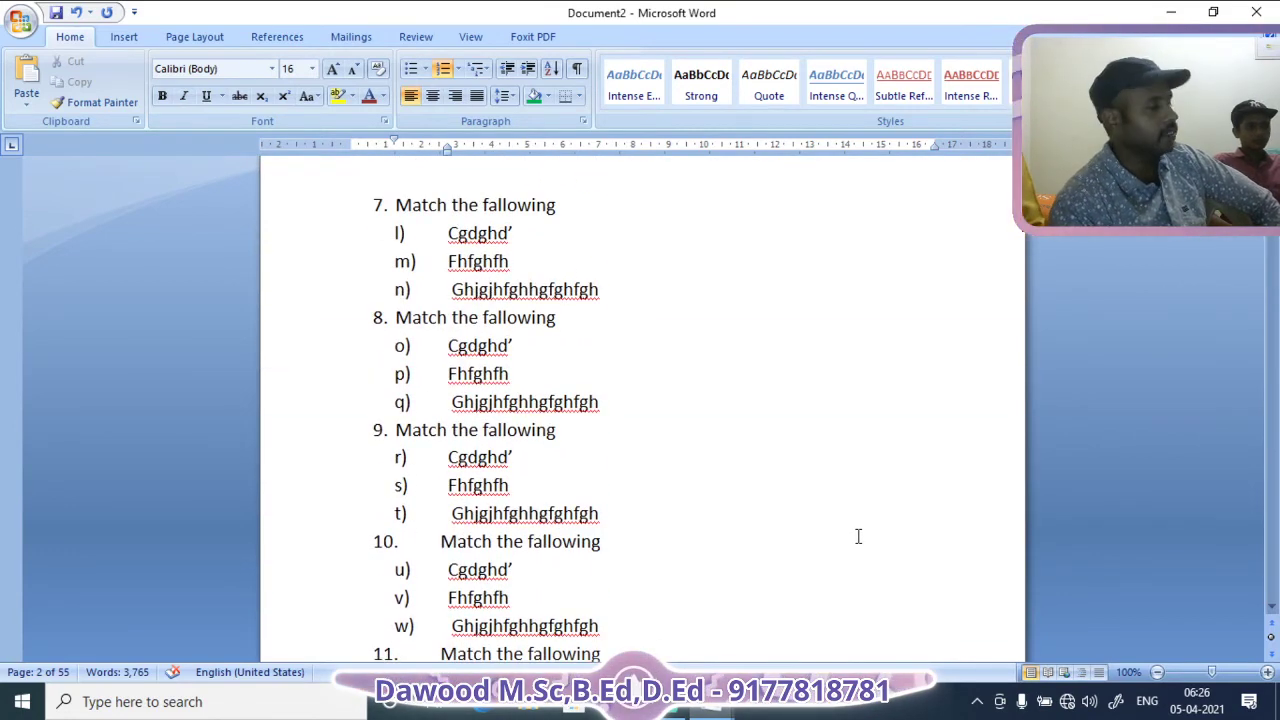
pyautogui.scroll(8, 858, 537)
pyautogui.scroll(9, 858, 536)
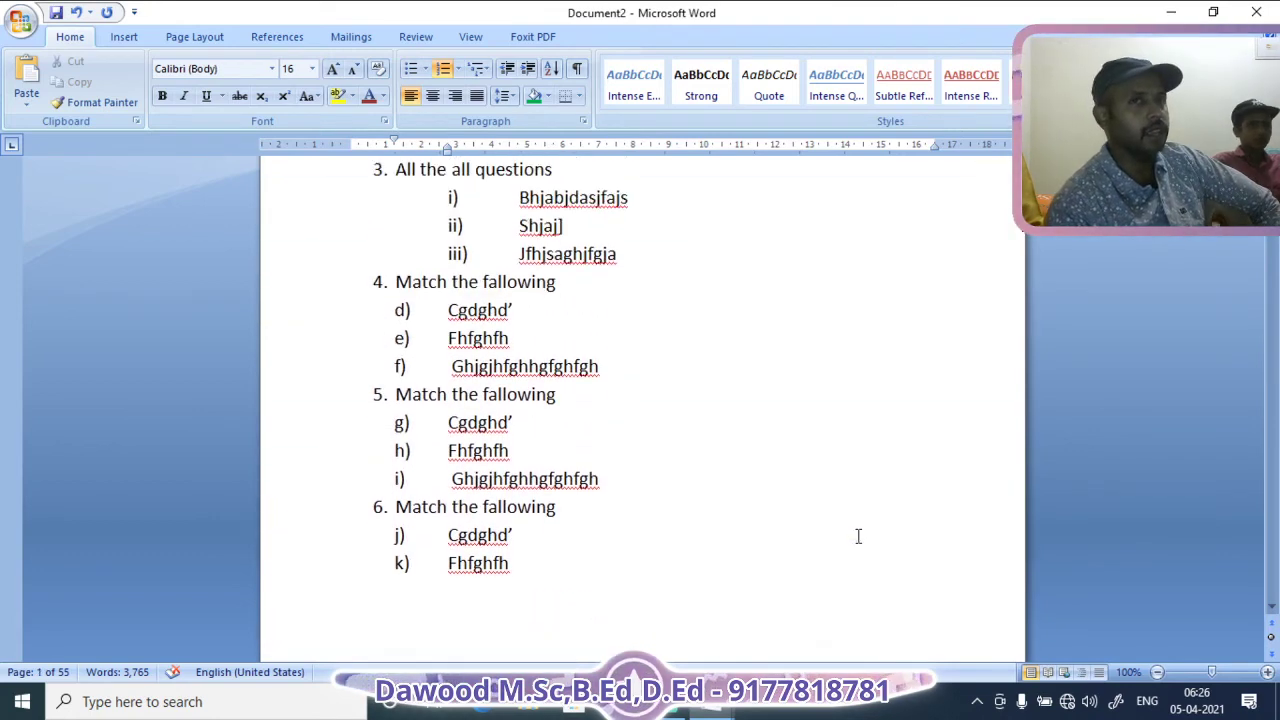
pyautogui.scroll(1, 858, 536)
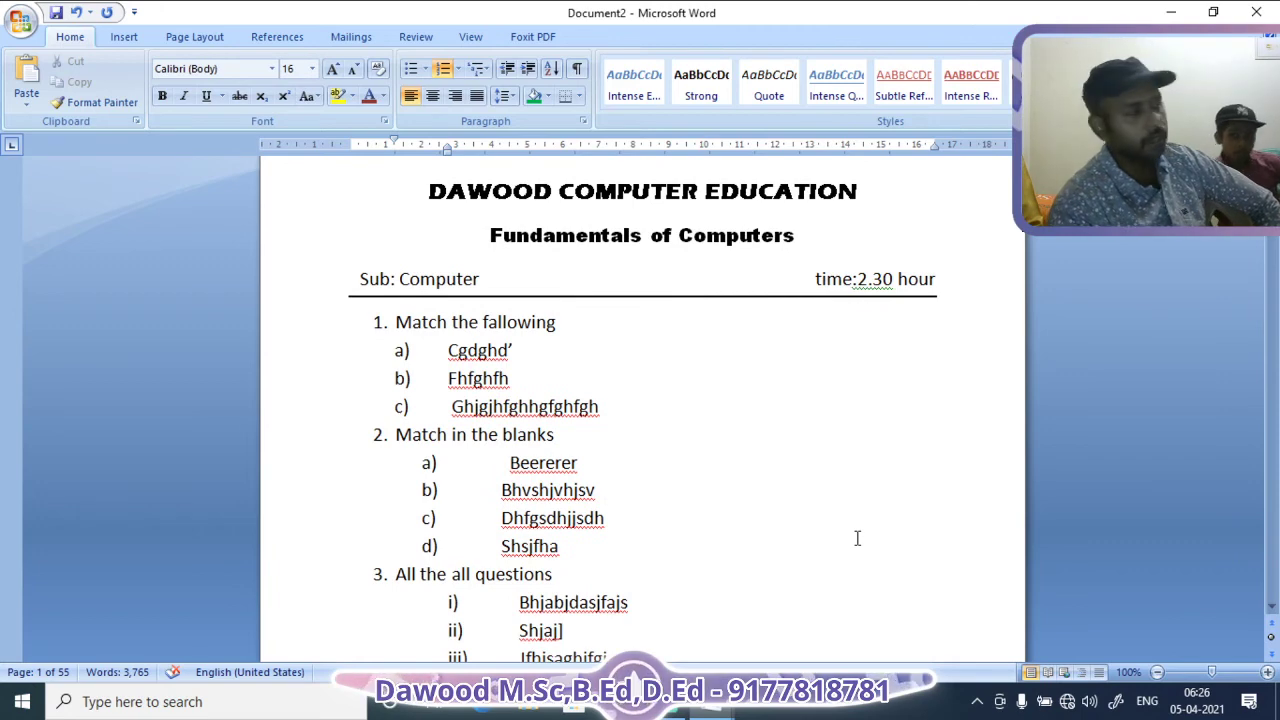
pyautogui.scroll(-3, 857, 538)
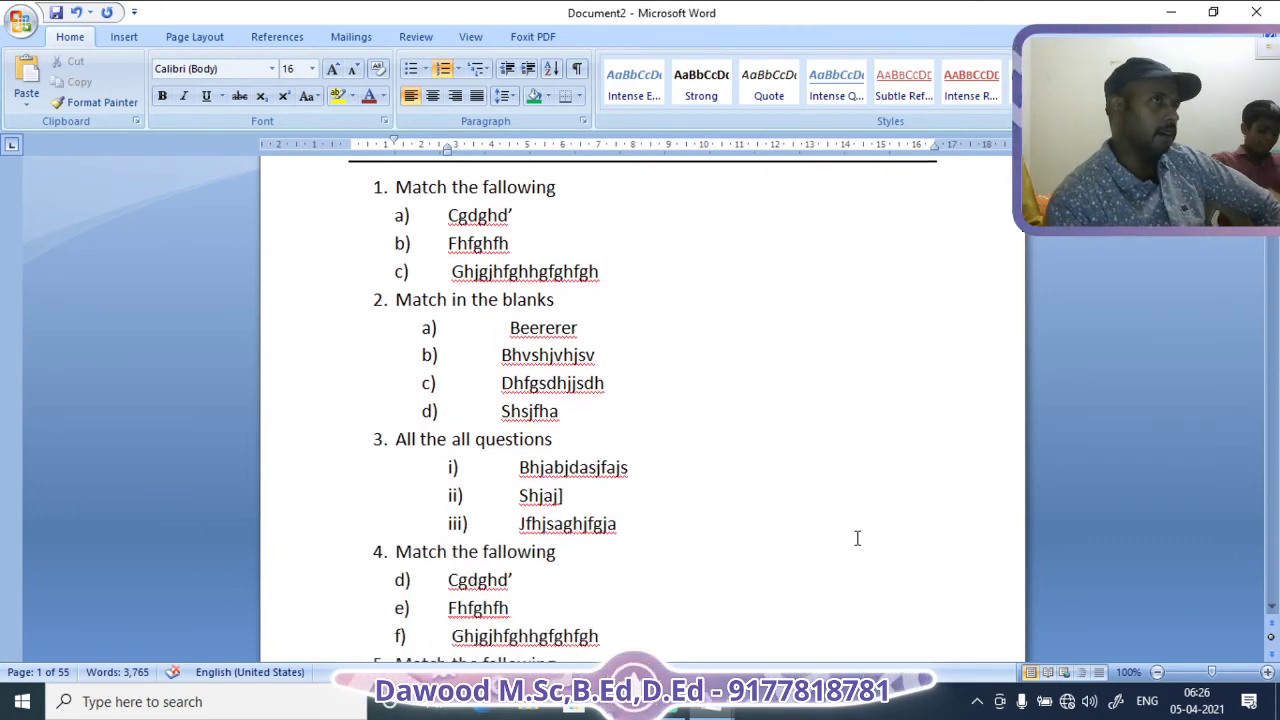
pyautogui.scroll(-1, 857, 538)
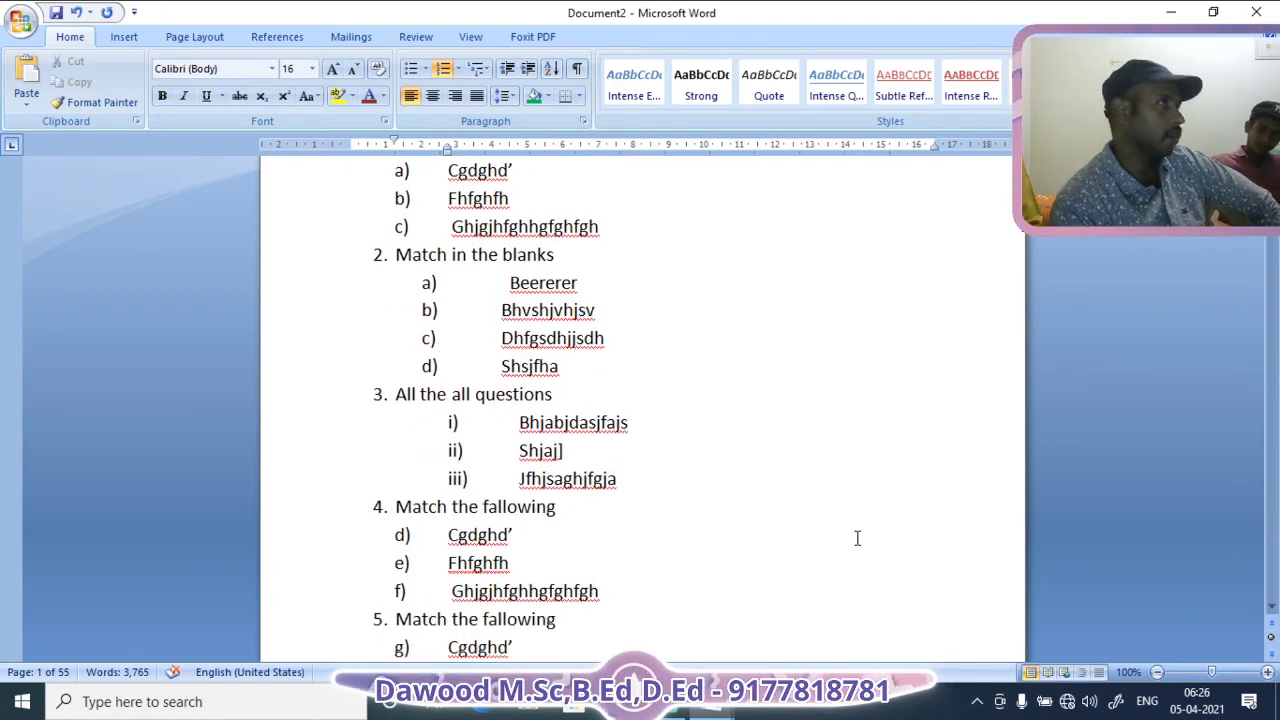
pyautogui.scroll(1, 857, 538)
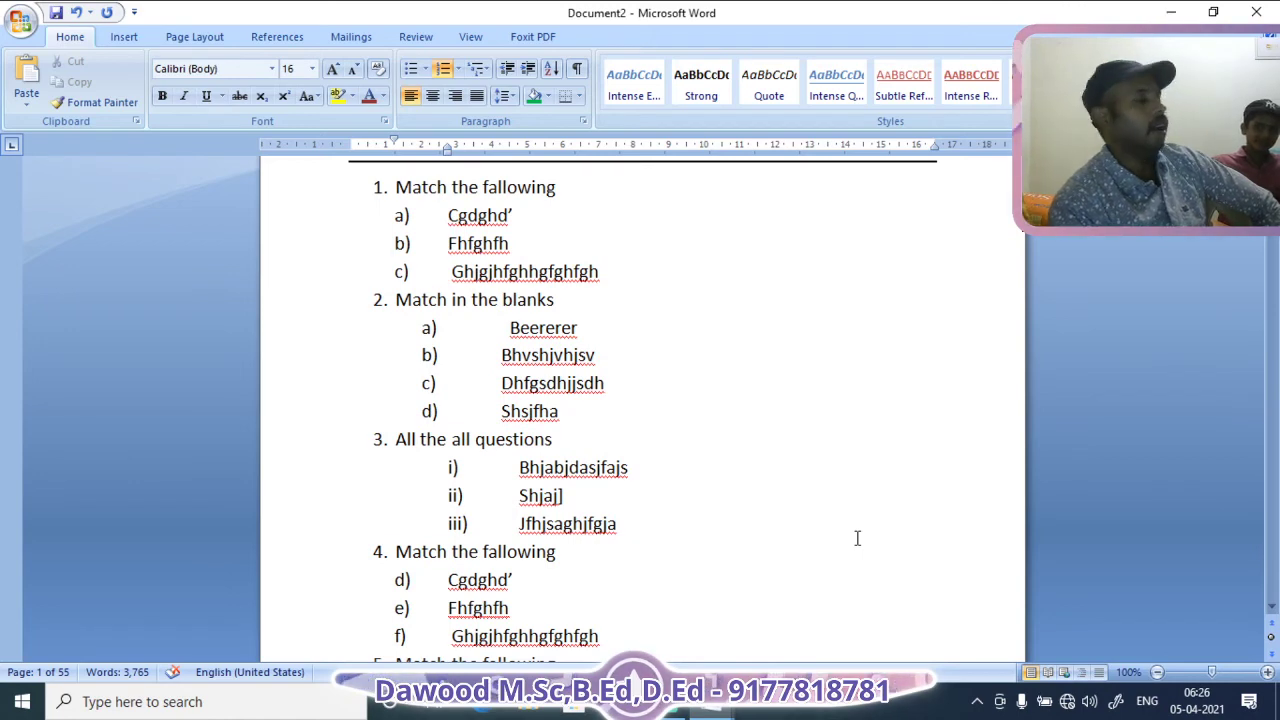
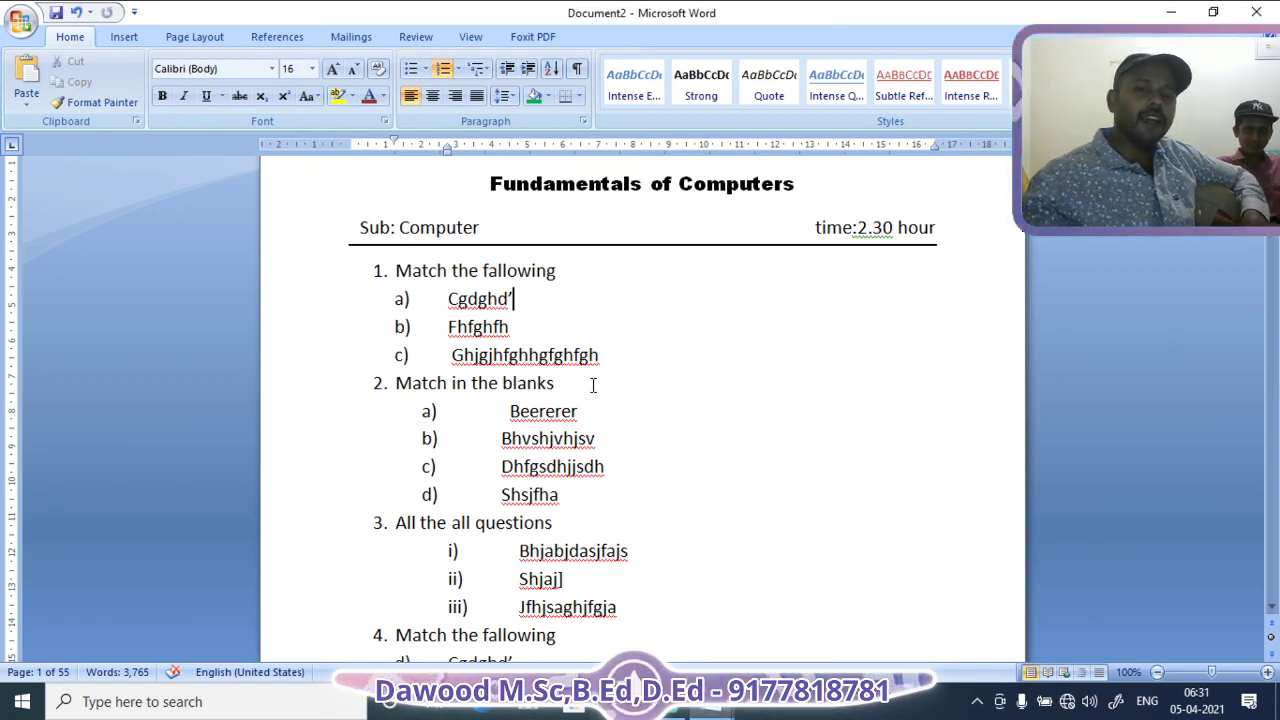
pyautogui.scroll(-2, 591, 380)
pyautogui.scroll(1, 491, 258)
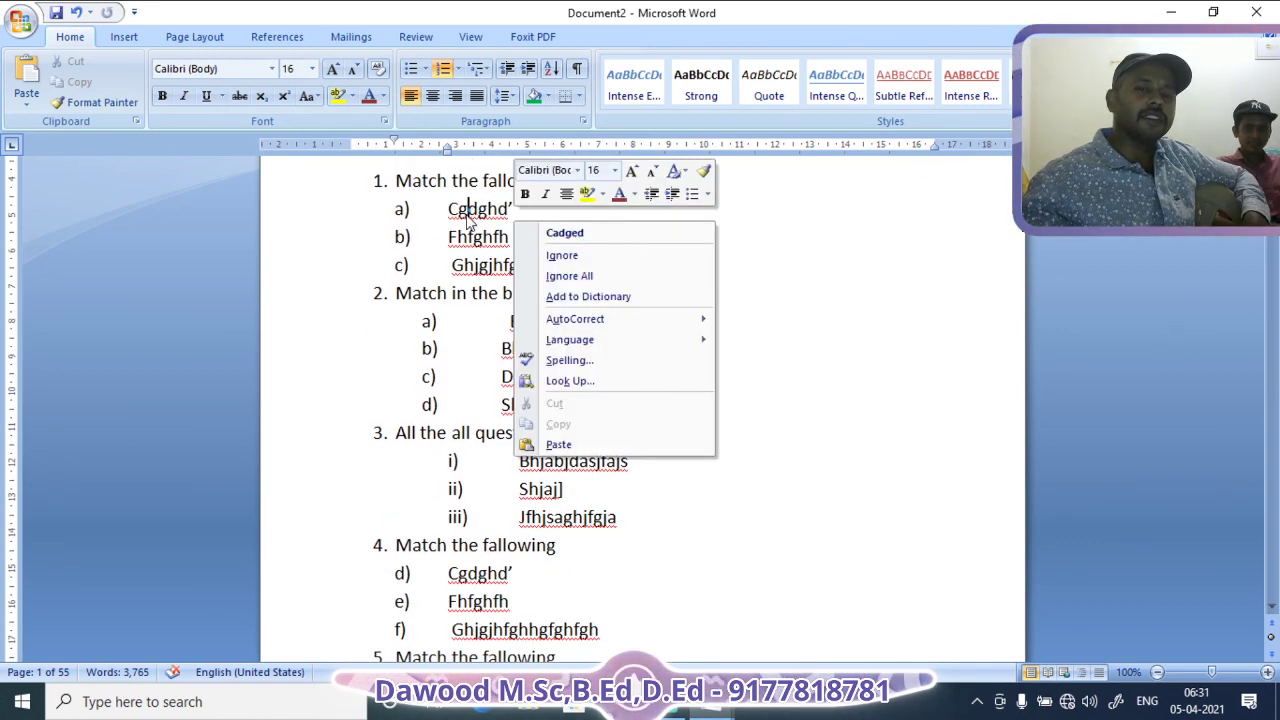
# View the spelling suggestions and context options for the first item under question 1, and dismiss them without choosing any.
pyautogui.rightClick(469, 212)
pyautogui.click(951, 337)
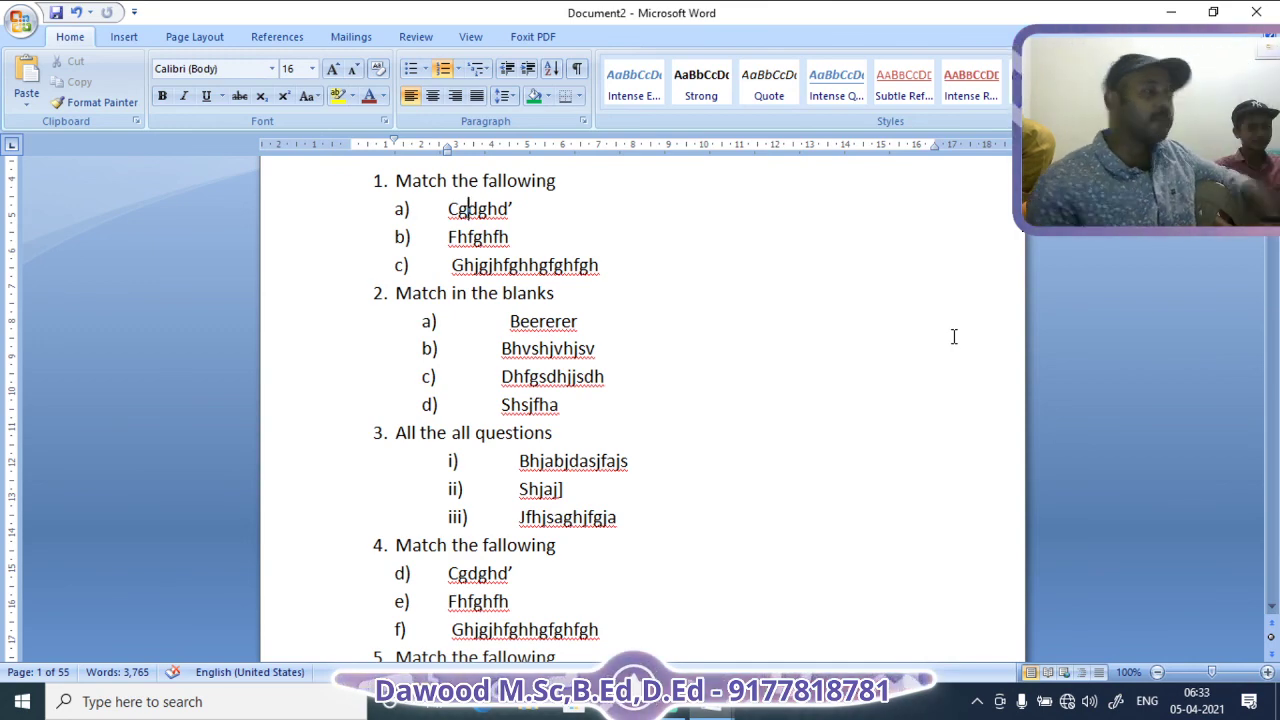
pyautogui.click(670, 706)
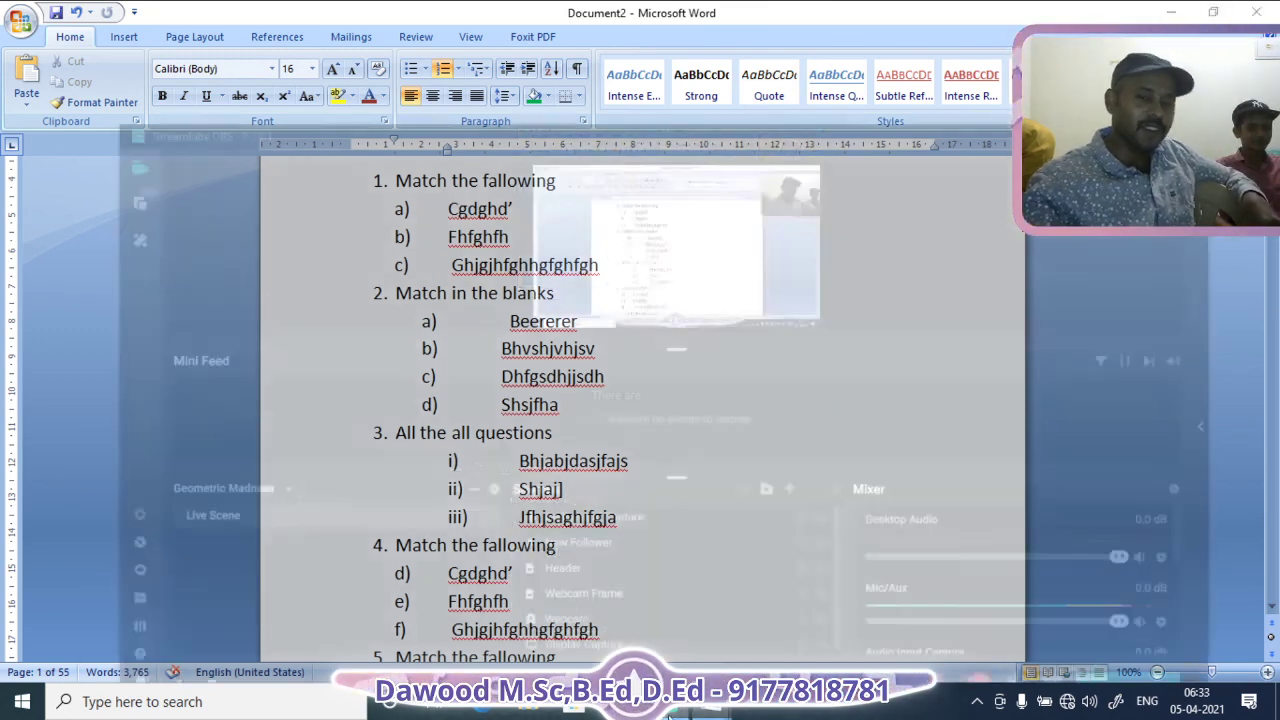